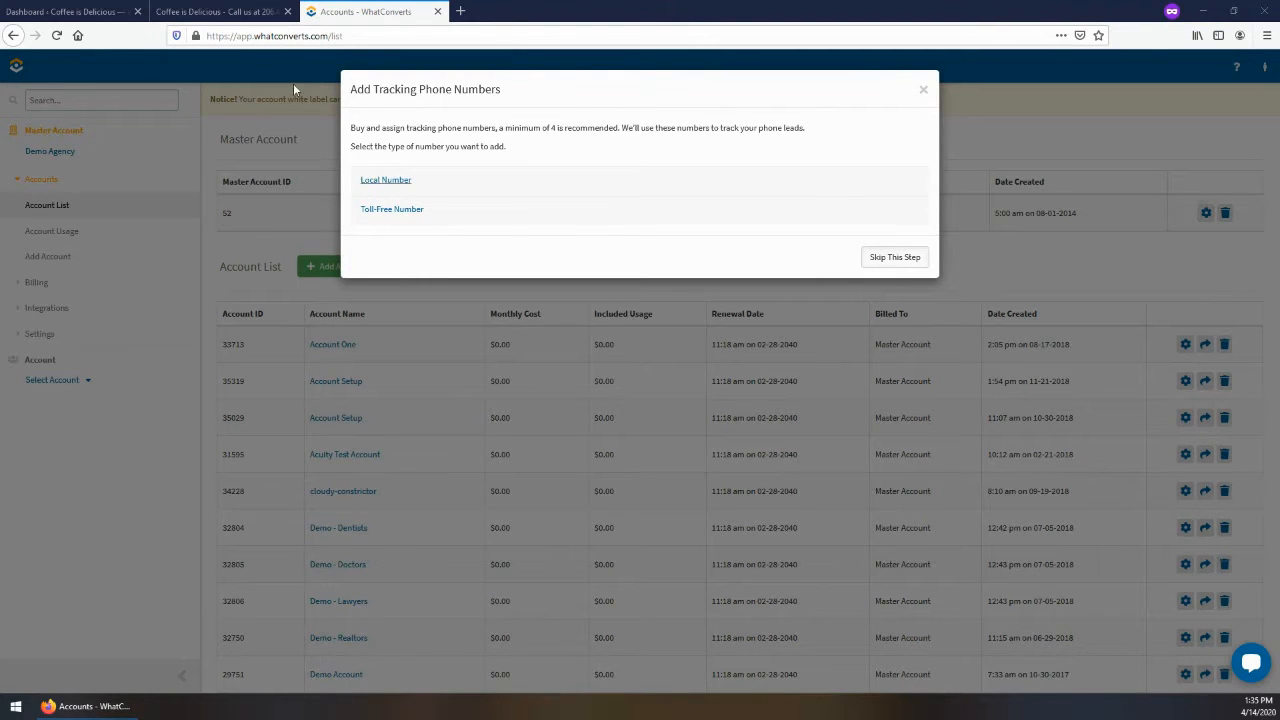
Look over the Coffee is Delicious site and its WordPress dashboard, and return to the WhatConverts tracking number setup
left_click(229, 15)
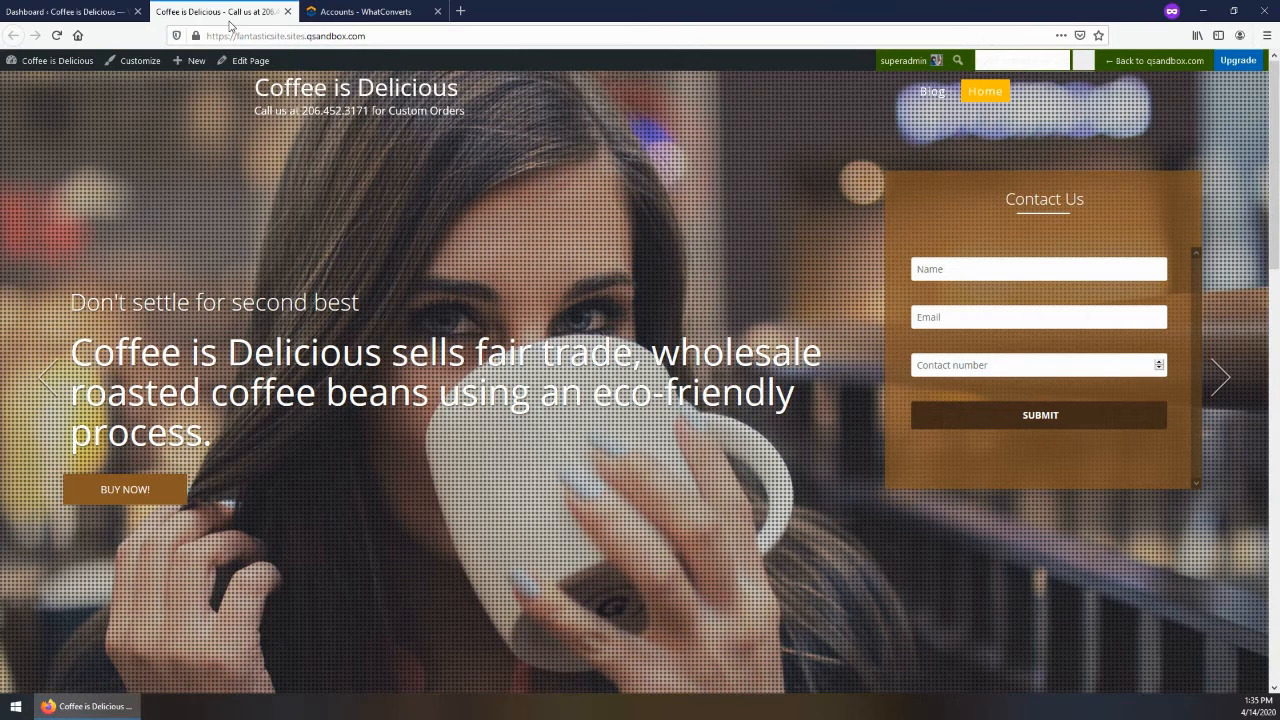
left_click(97, 12)
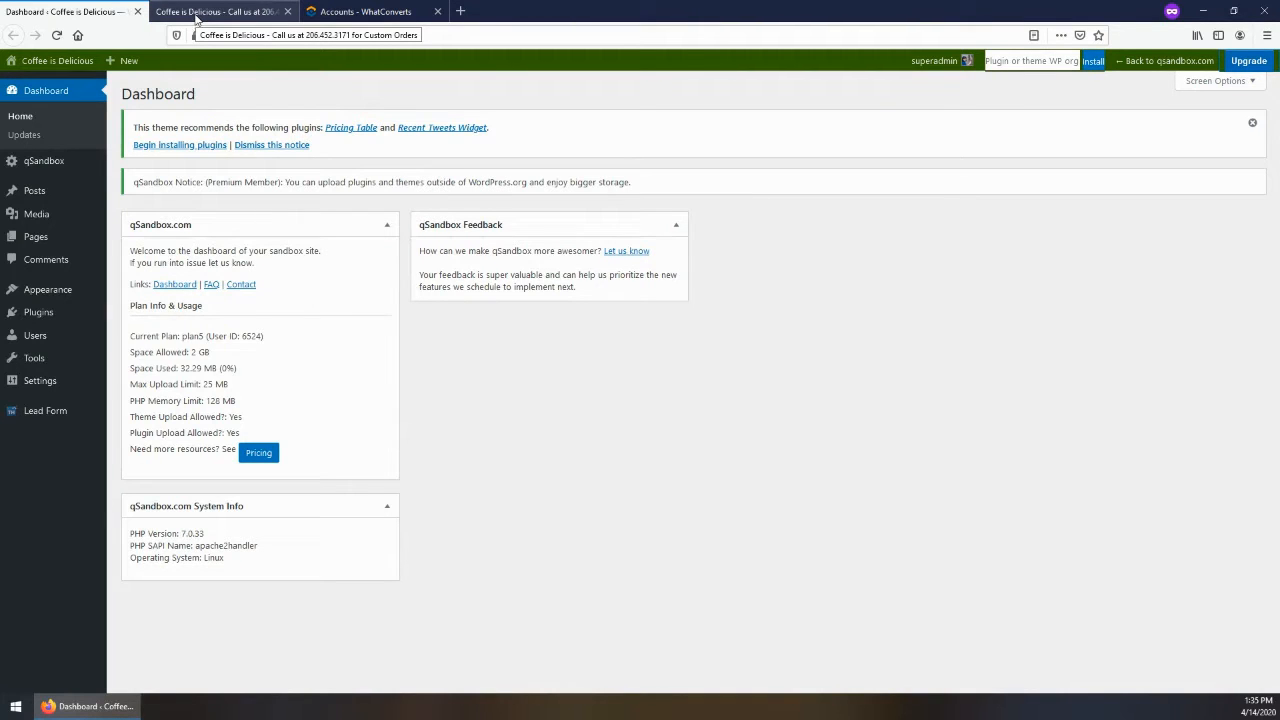
left_click(197, 15)
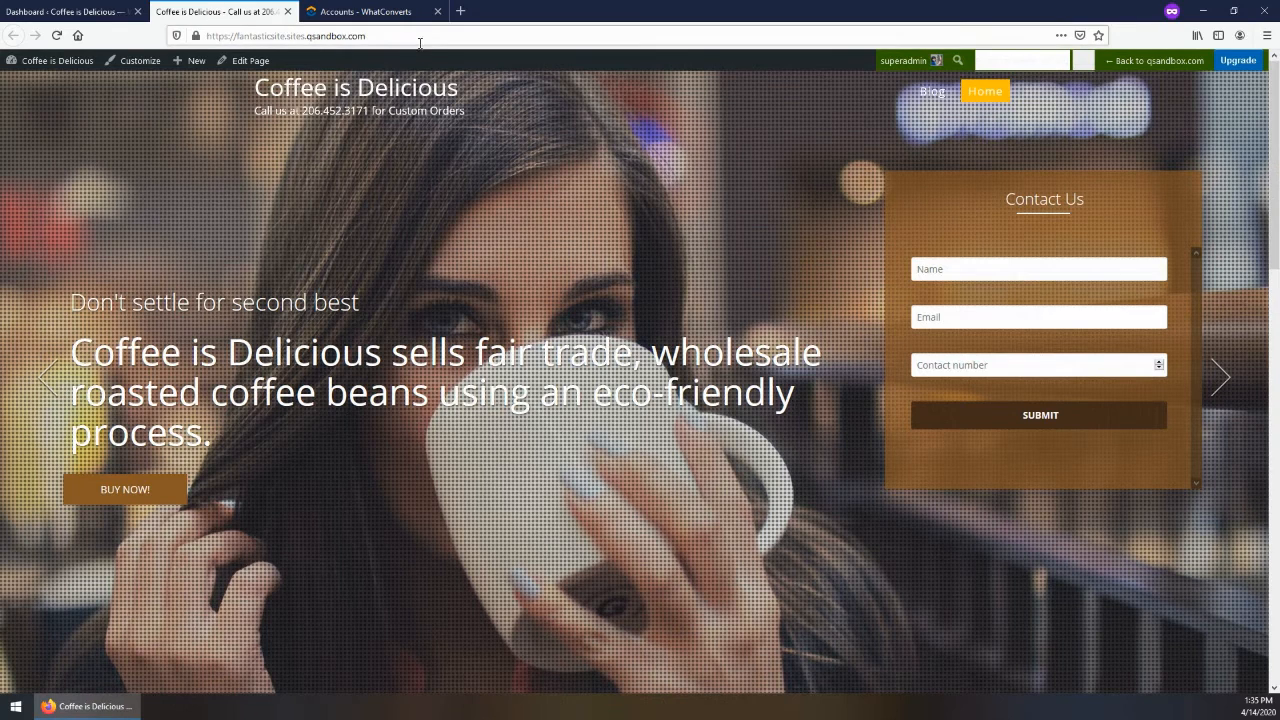
left_click(385, 18)
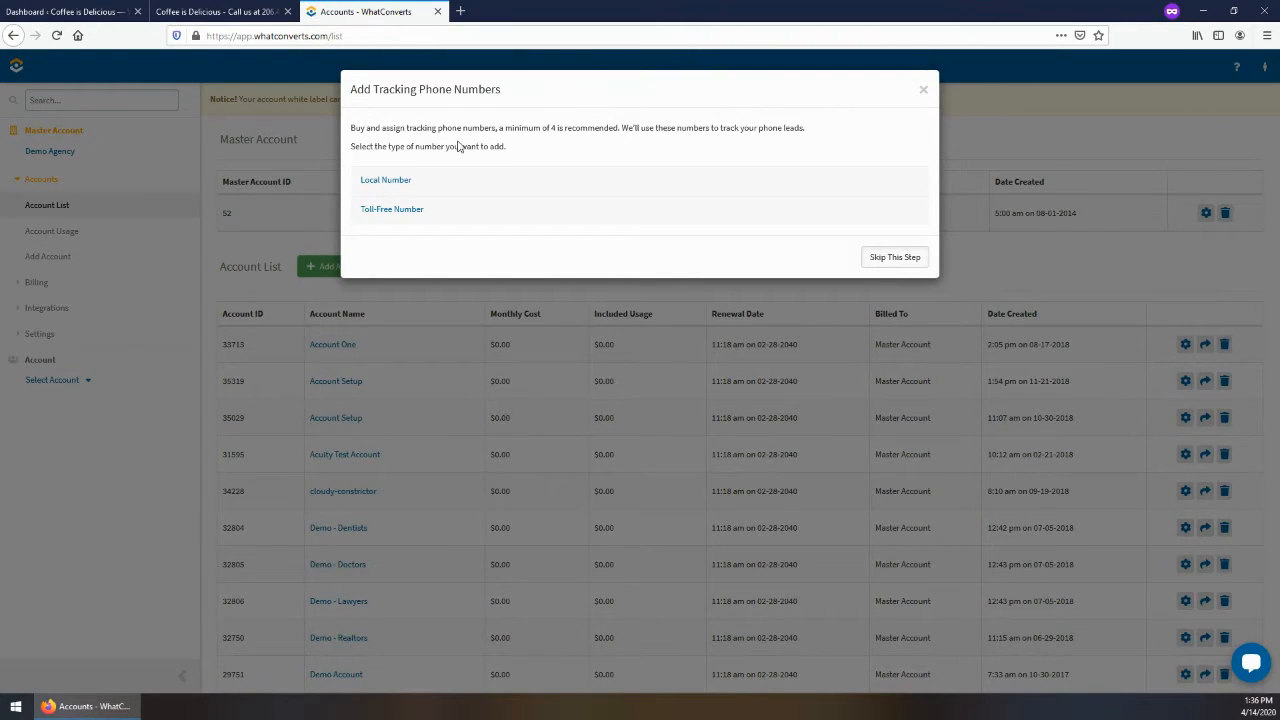
Search for local United States tracking numbers with area code 206 / WA
left_click(377, 189)
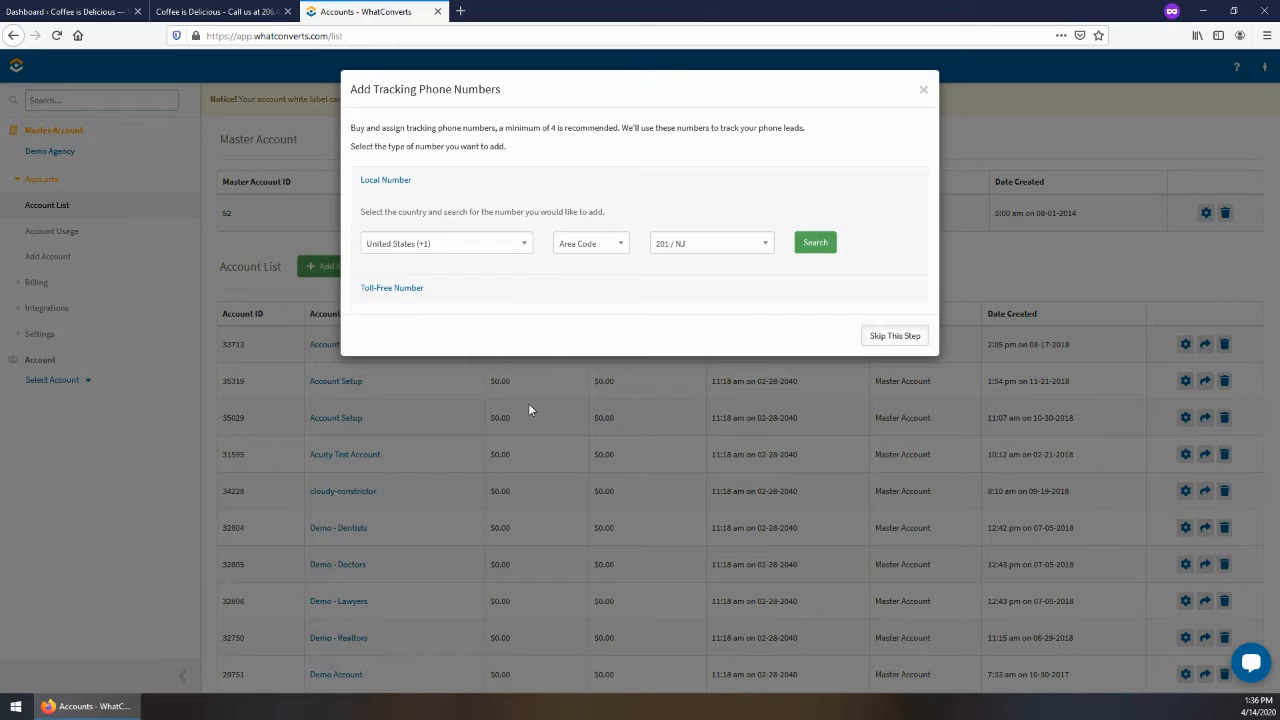
left_click(615, 245)
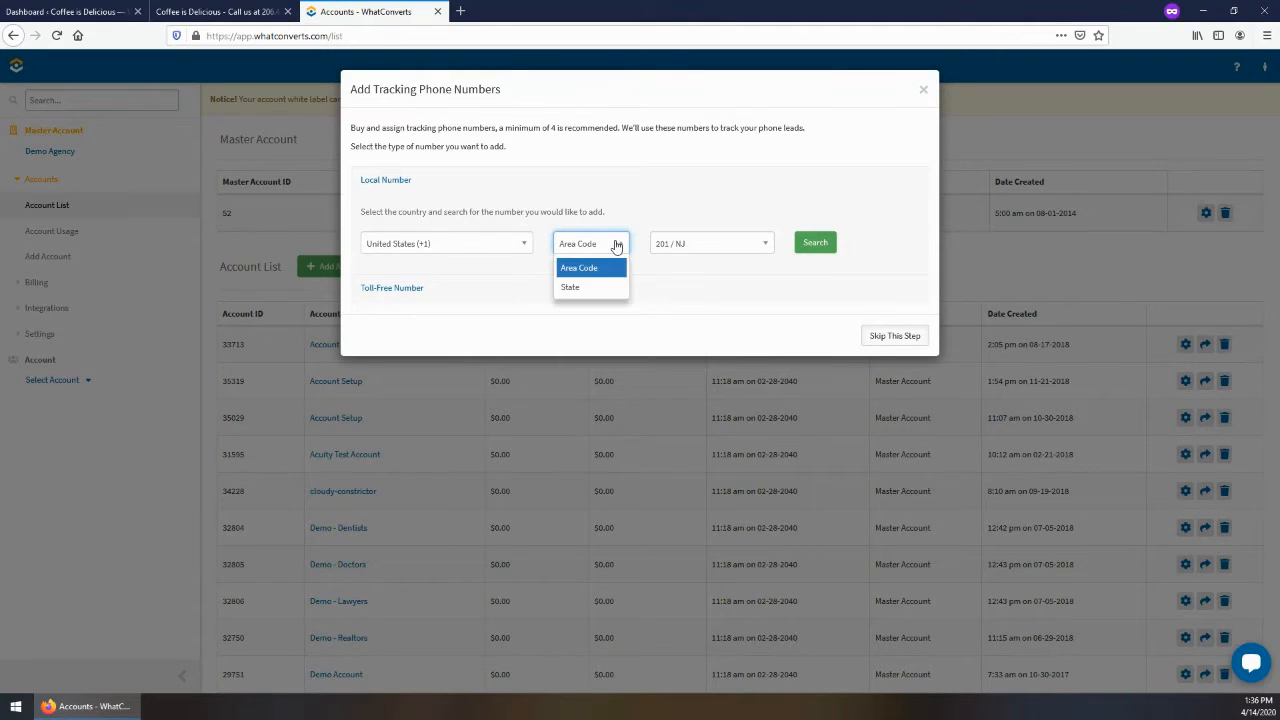
left_click(617, 245)
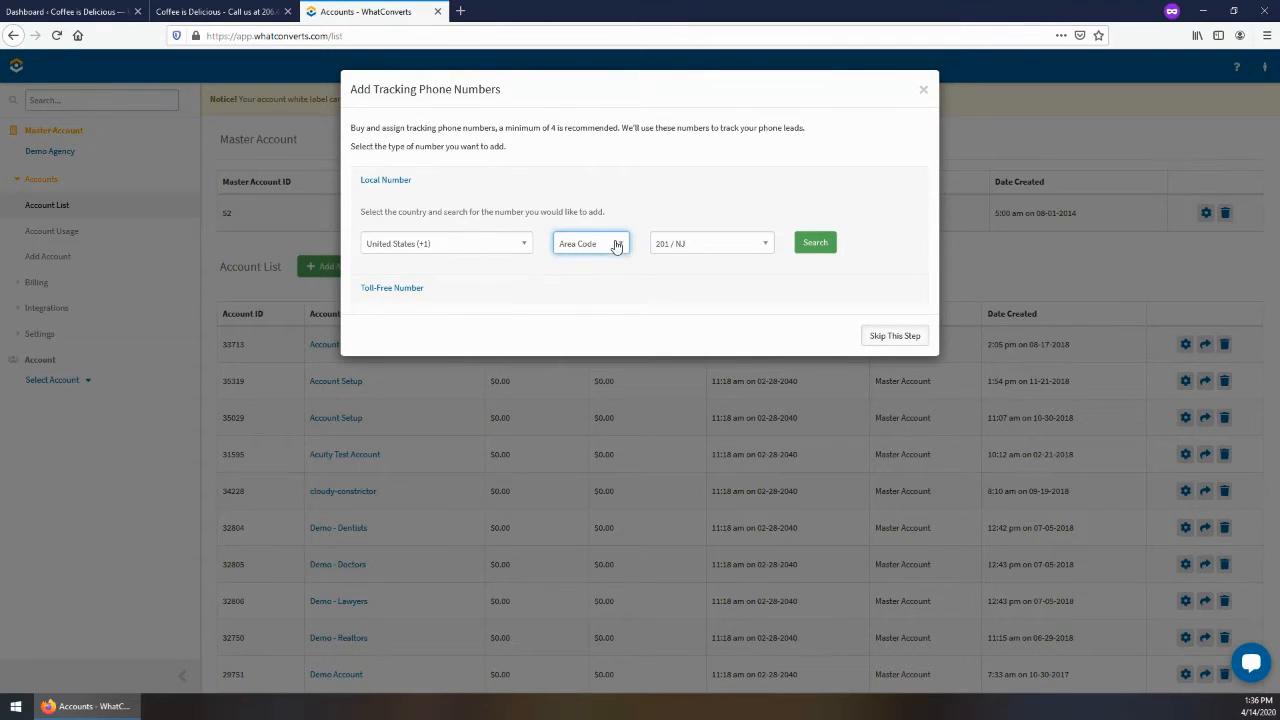
left_click(703, 253)
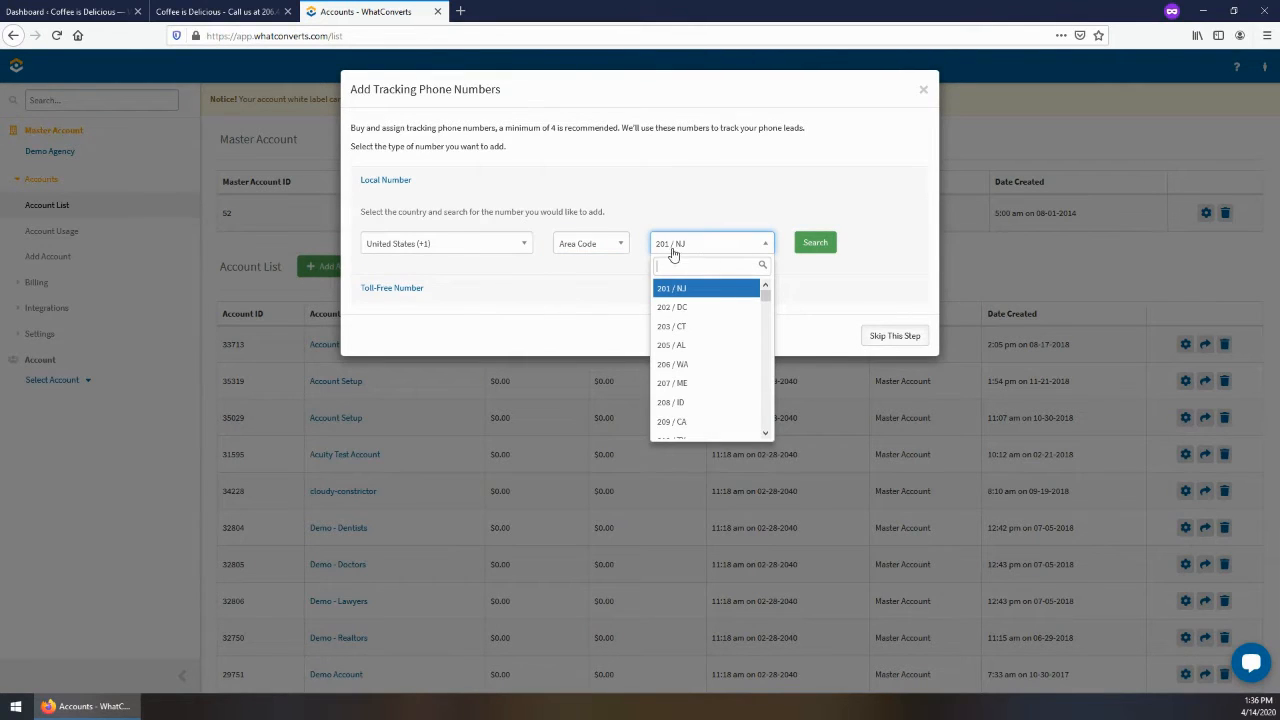
type("206")
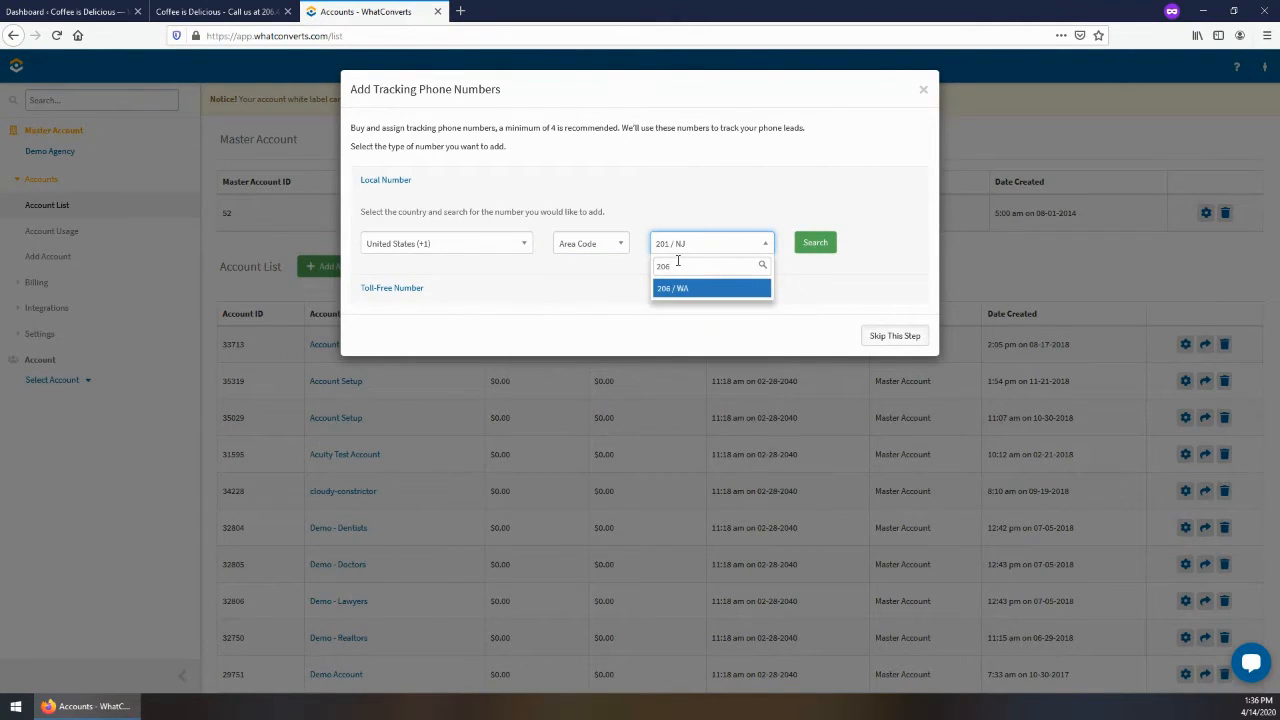
left_click(676, 289)
left_click(833, 246)
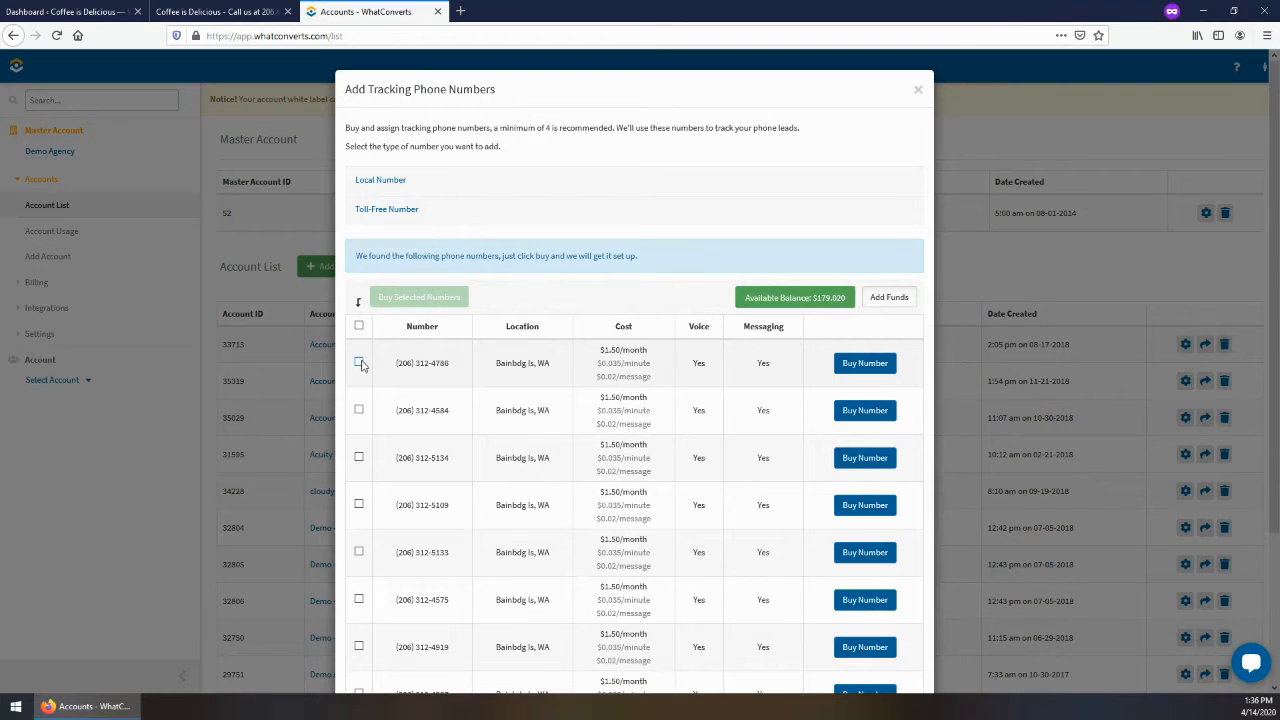
Select the first four phone numbers in the results and buy them
left_click(359, 363)
left_click(359, 410)
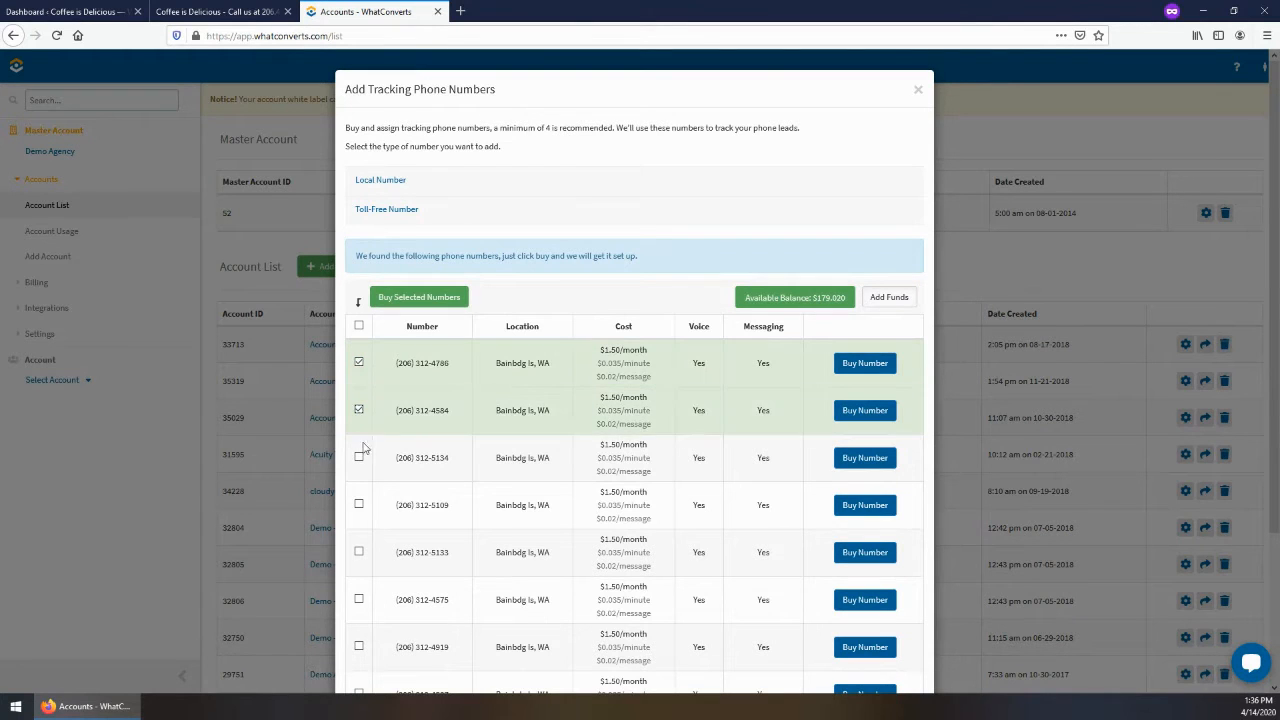
left_click(359, 457)
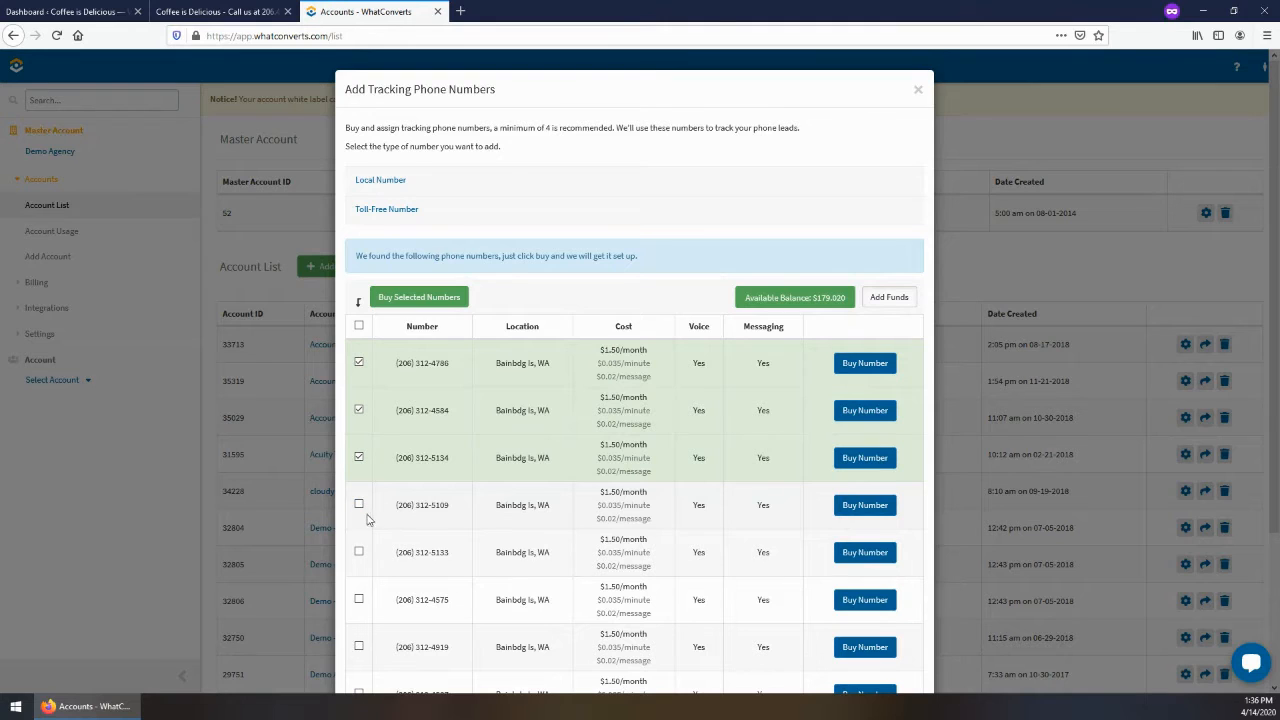
left_click(359, 506)
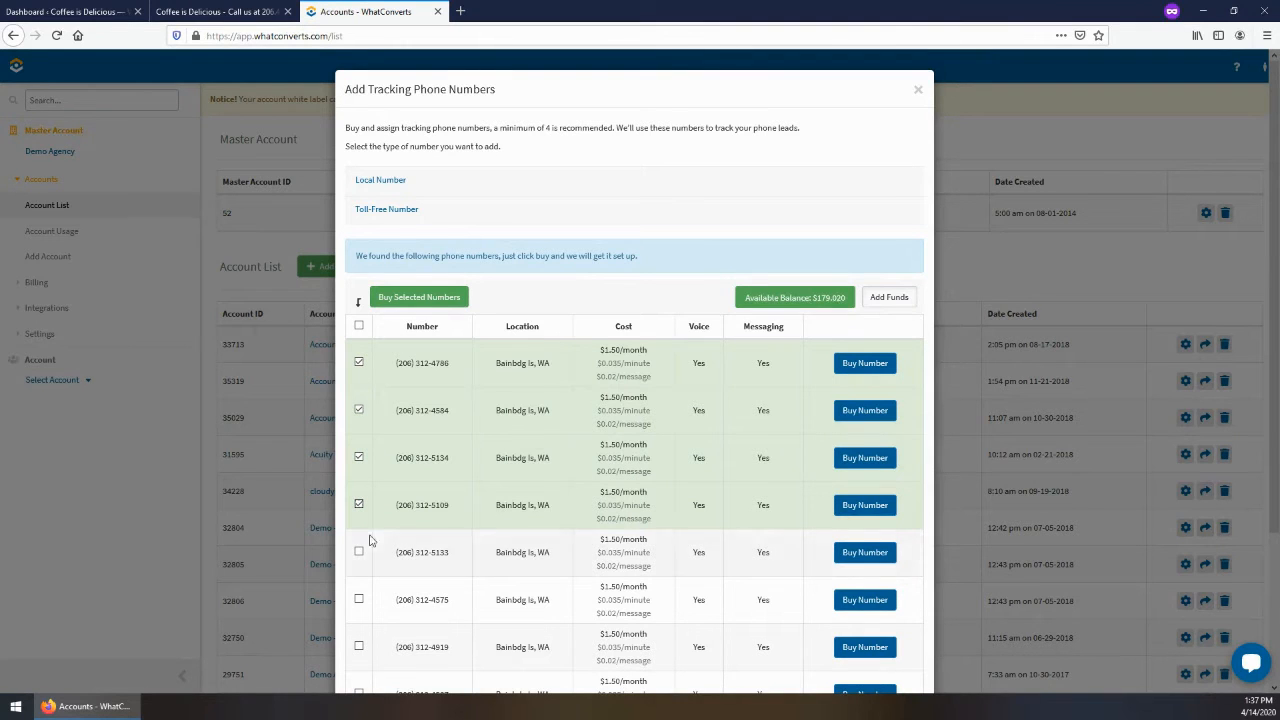
left_click(434, 297)
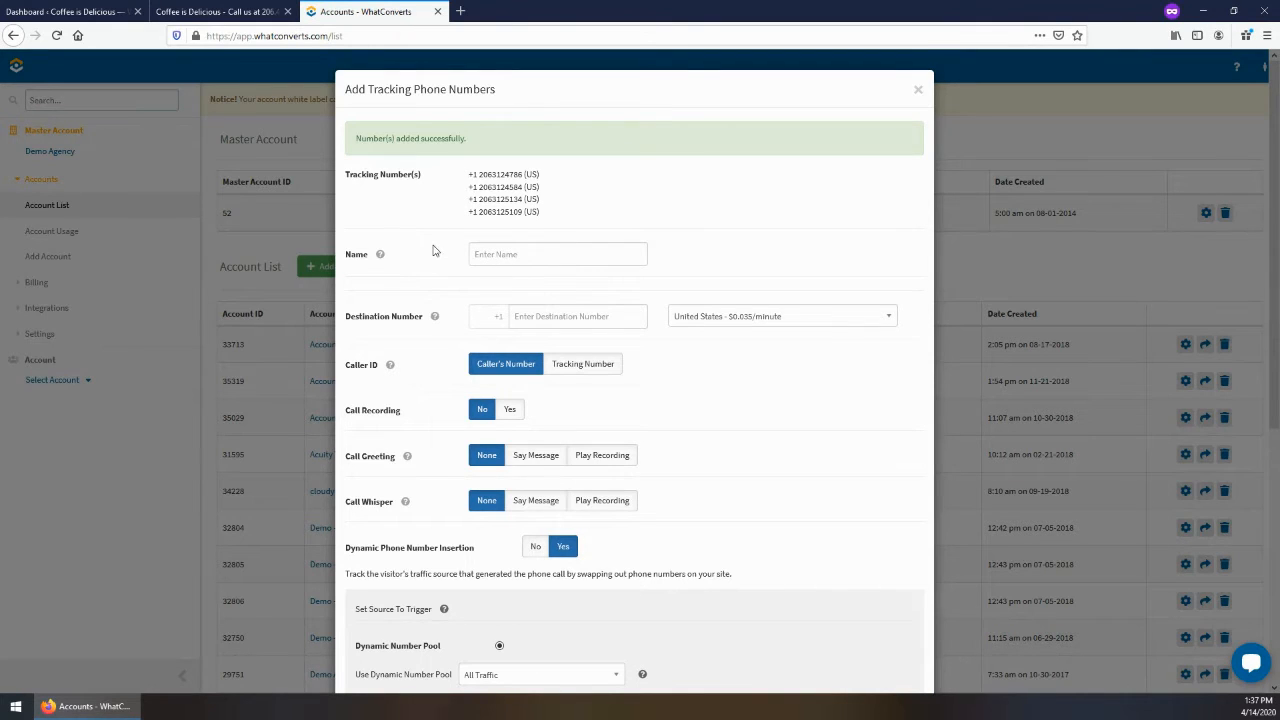
Name the purchased tracking numbers "All Traffic Dynamic"
left_click(497, 250)
type("A")
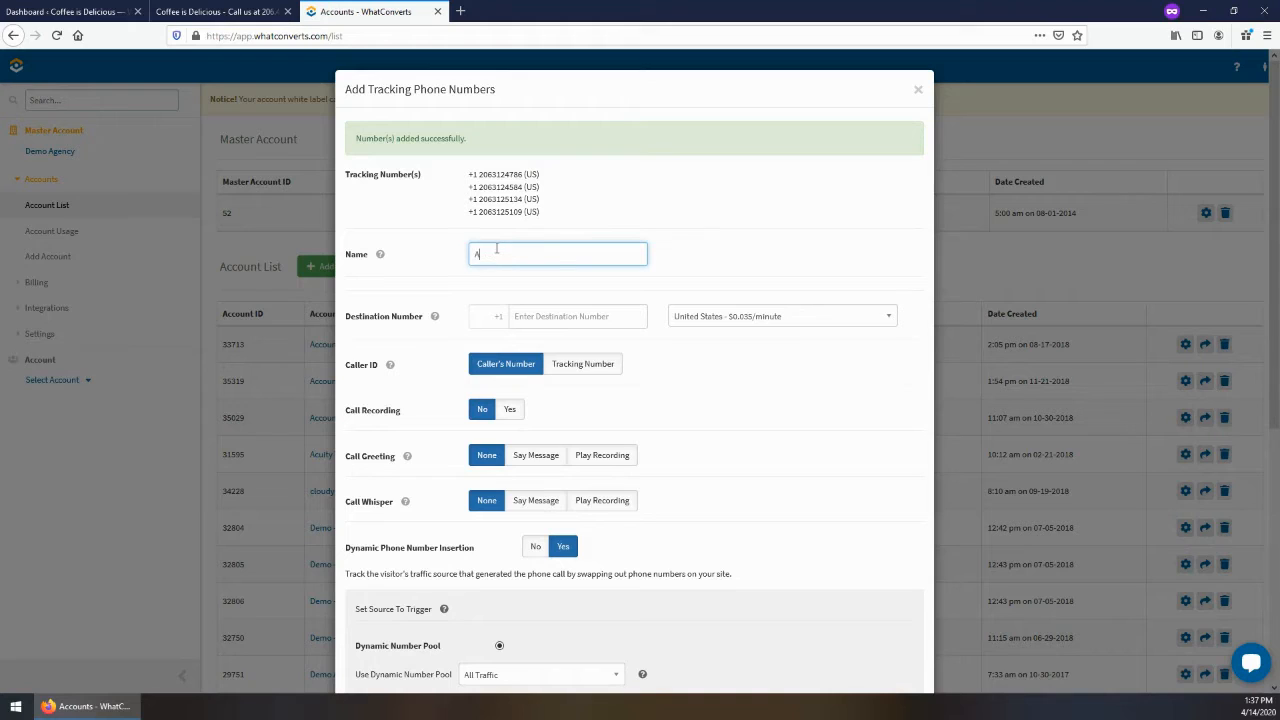
type("ll Traffic Dynamic")
Copy the business phone number from the Coffee is Delicious site header into the WhatConverts destination number, without the dots
left_click(96, 12)
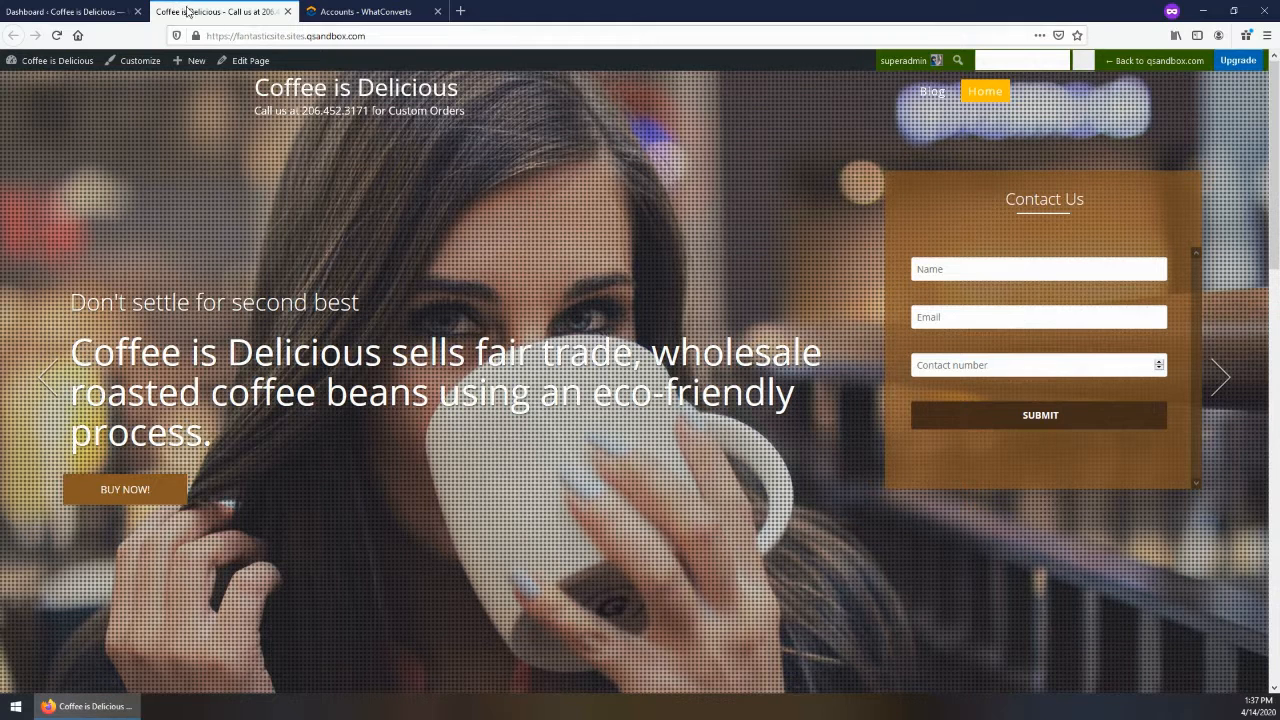
left_click(180, 12)
left_click_drag(370, 111, 309, 109)
double_click(357, 118)
right_click(358, 118)
left_click(390, 127)
left_click(370, 12)
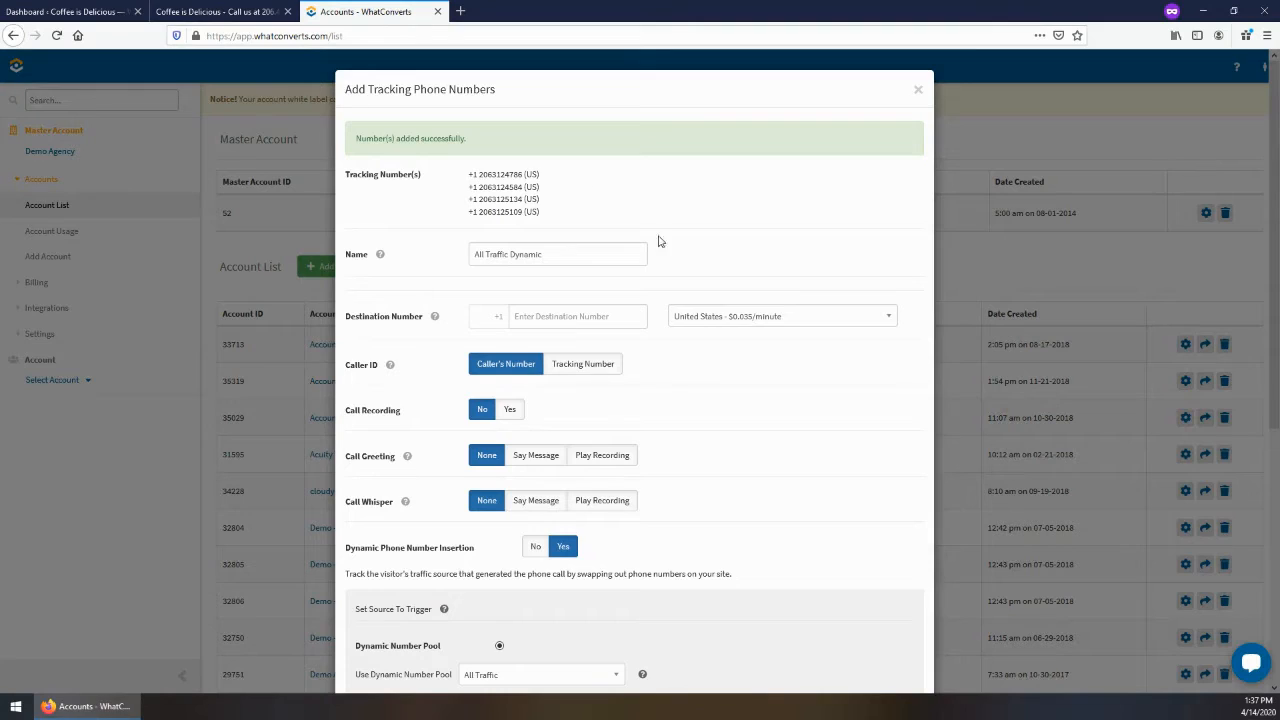
right_click(596, 314)
left_click(660, 368)
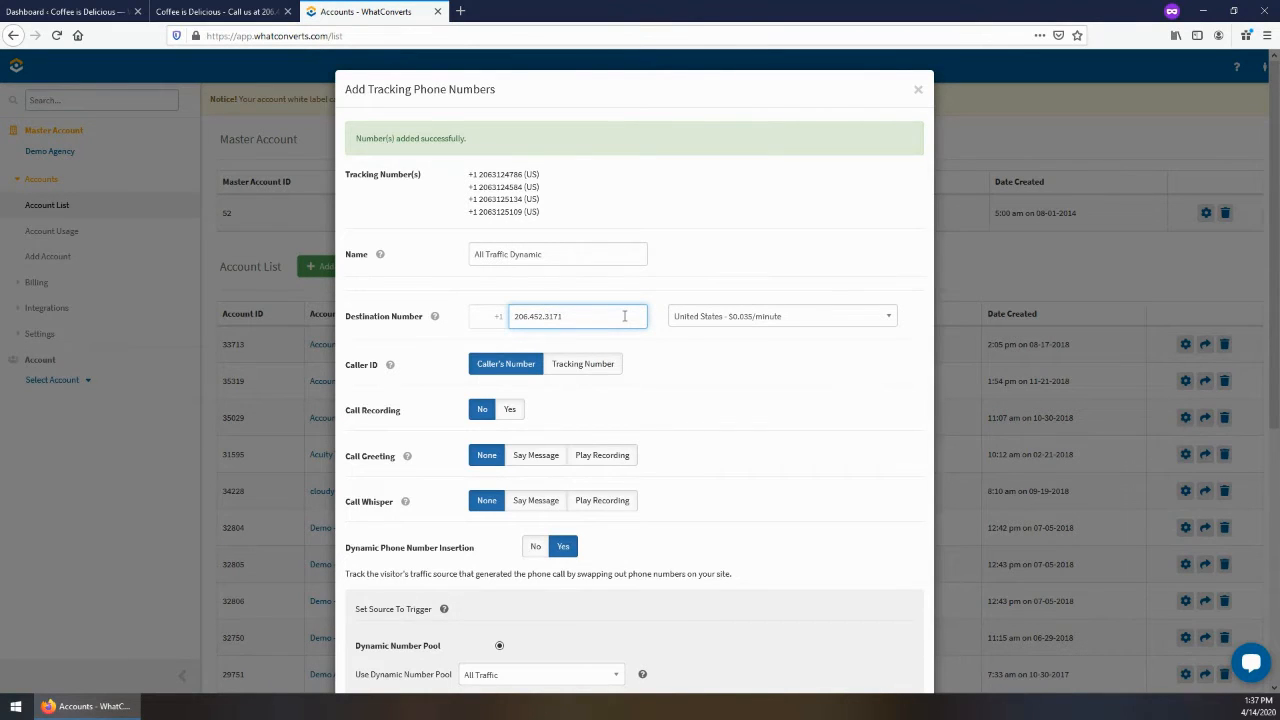
key("BackSpace")
key("BackSpace")
scroll(485, 384, "down", 1)
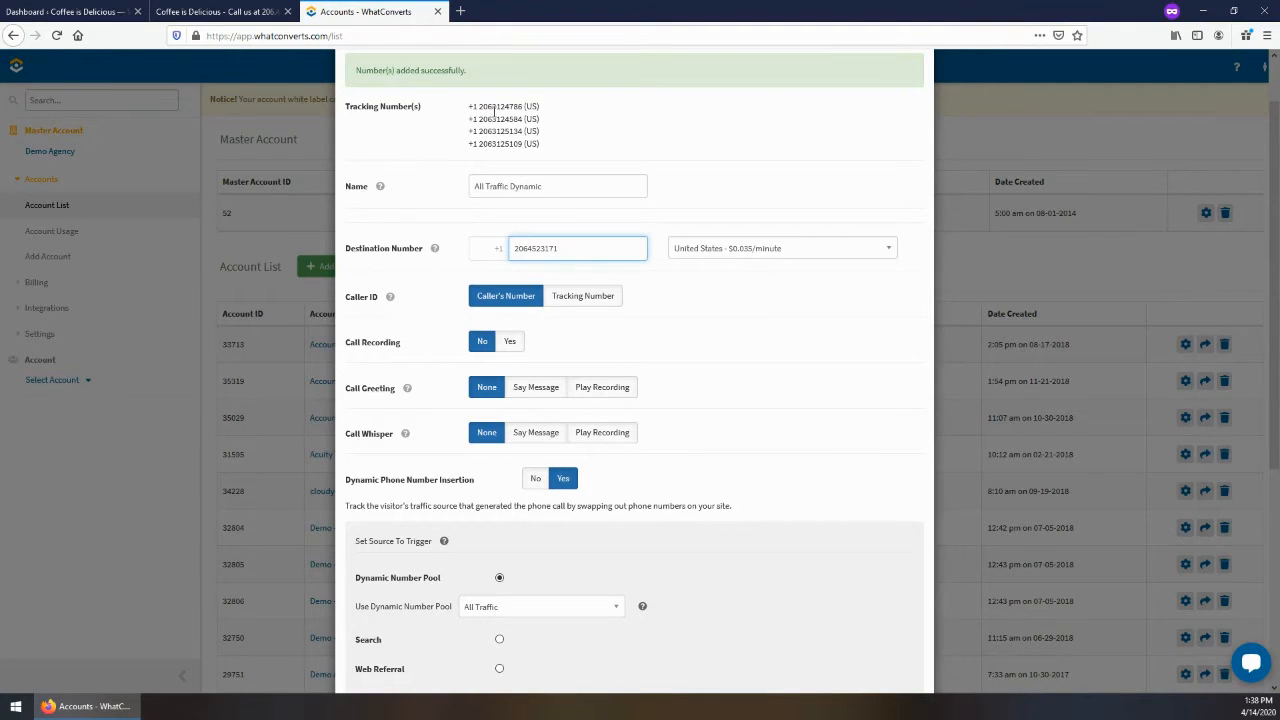
left_click_drag(491, 107, 507, 110)
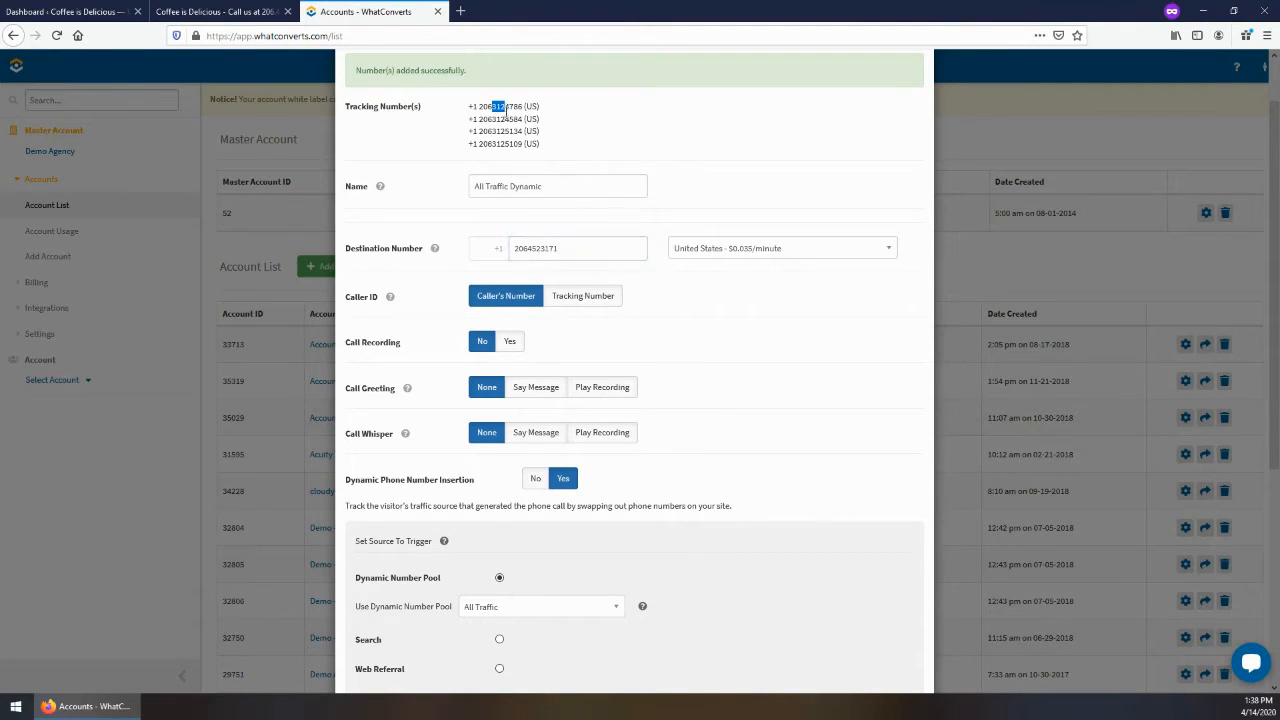
left_click(507, 112)
Enable call recording and set the spoken greeting to "Hi Thank you for Calling Coffee is Delicious. Your call is being recorded for quality assurance."
left_click(511, 343)
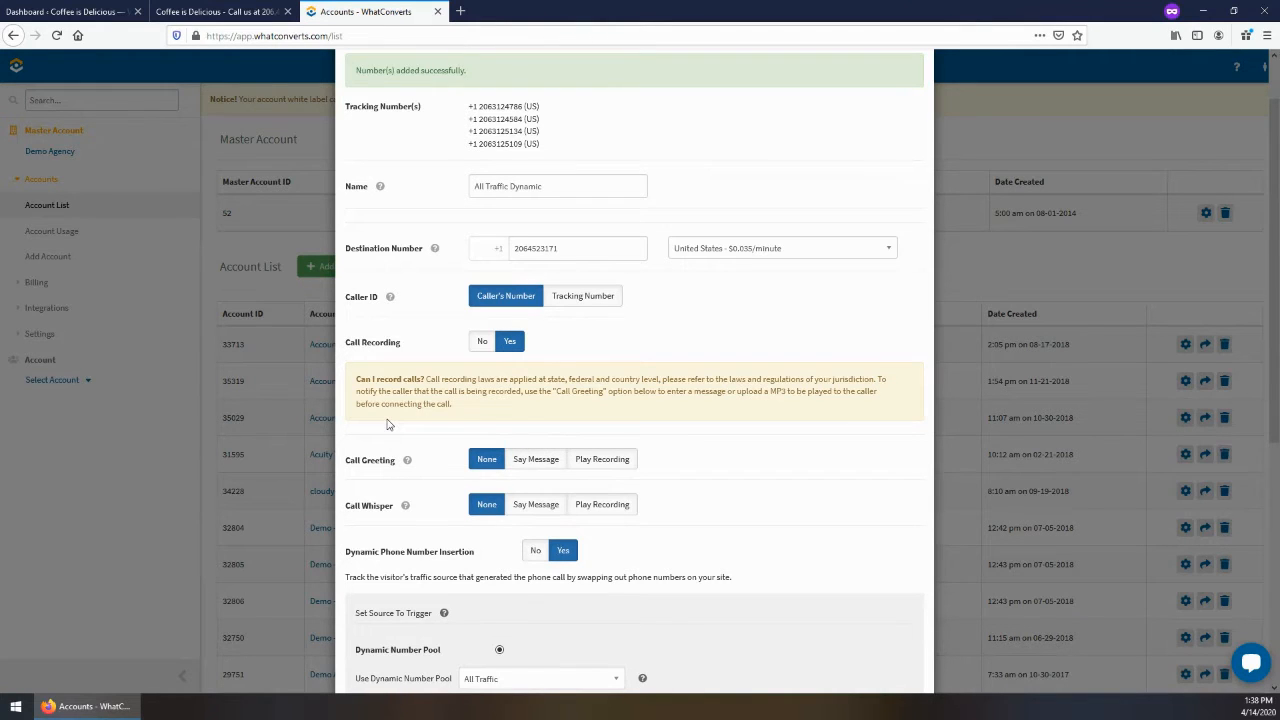
left_click(535, 459)
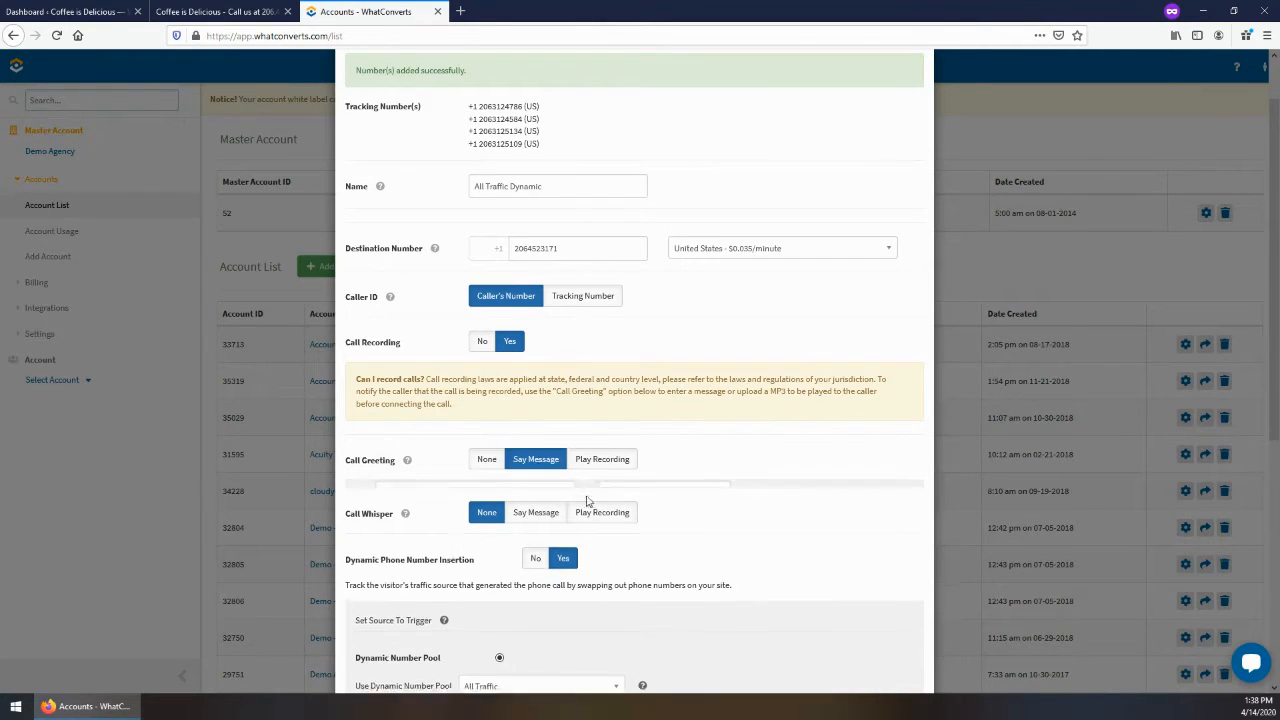
scroll(517, 436, "down", 3)
left_click(500, 400)
type("H")
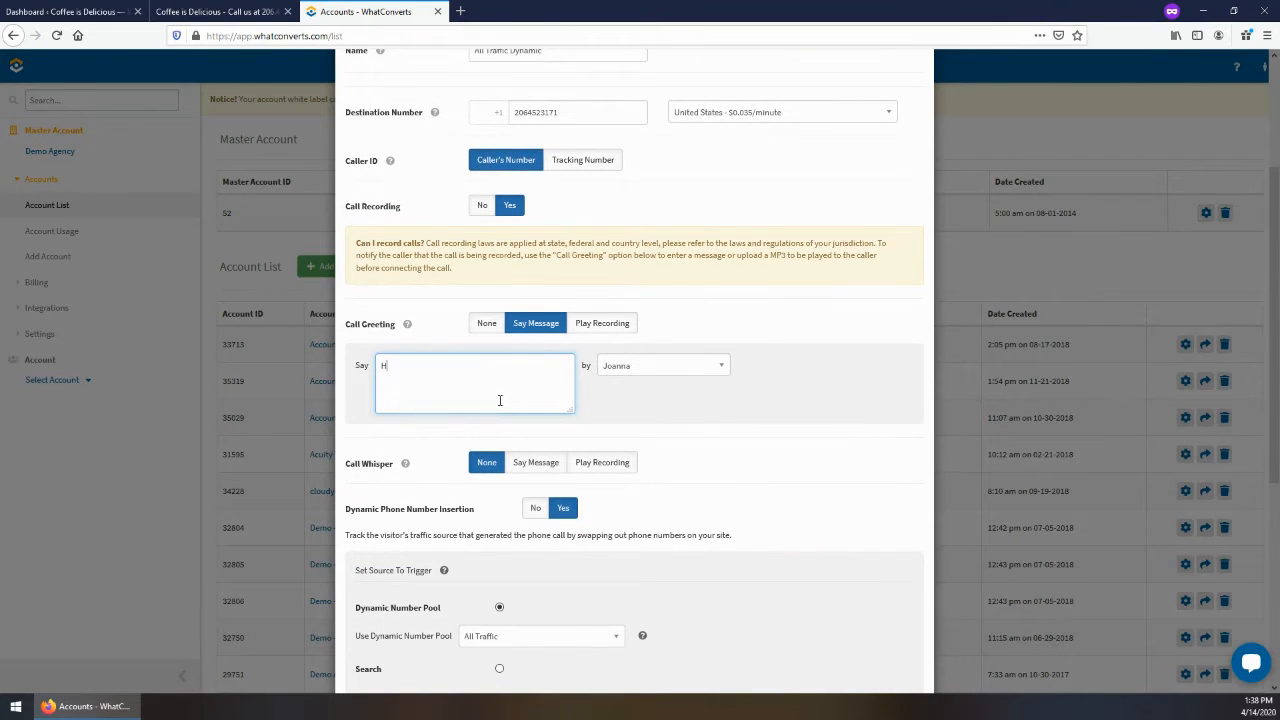
type("i Thank you for")
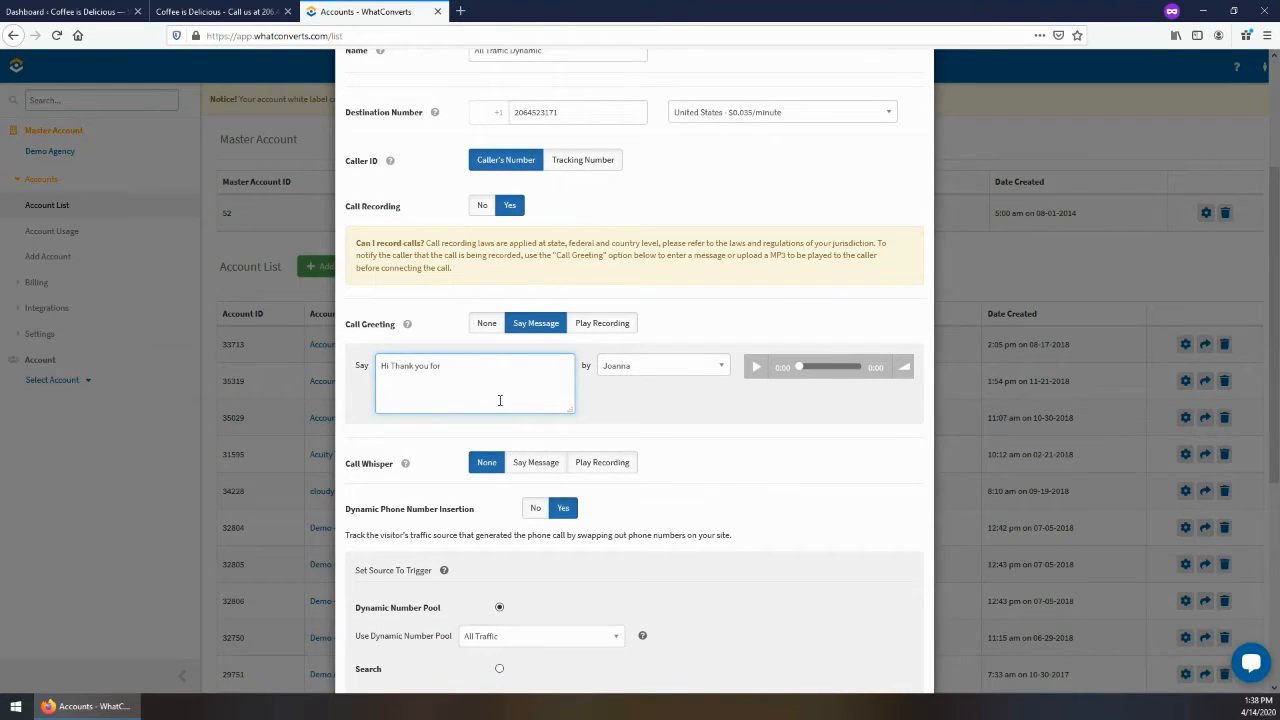
type(" Calling Coffee is Delicious. Your call may be recor")
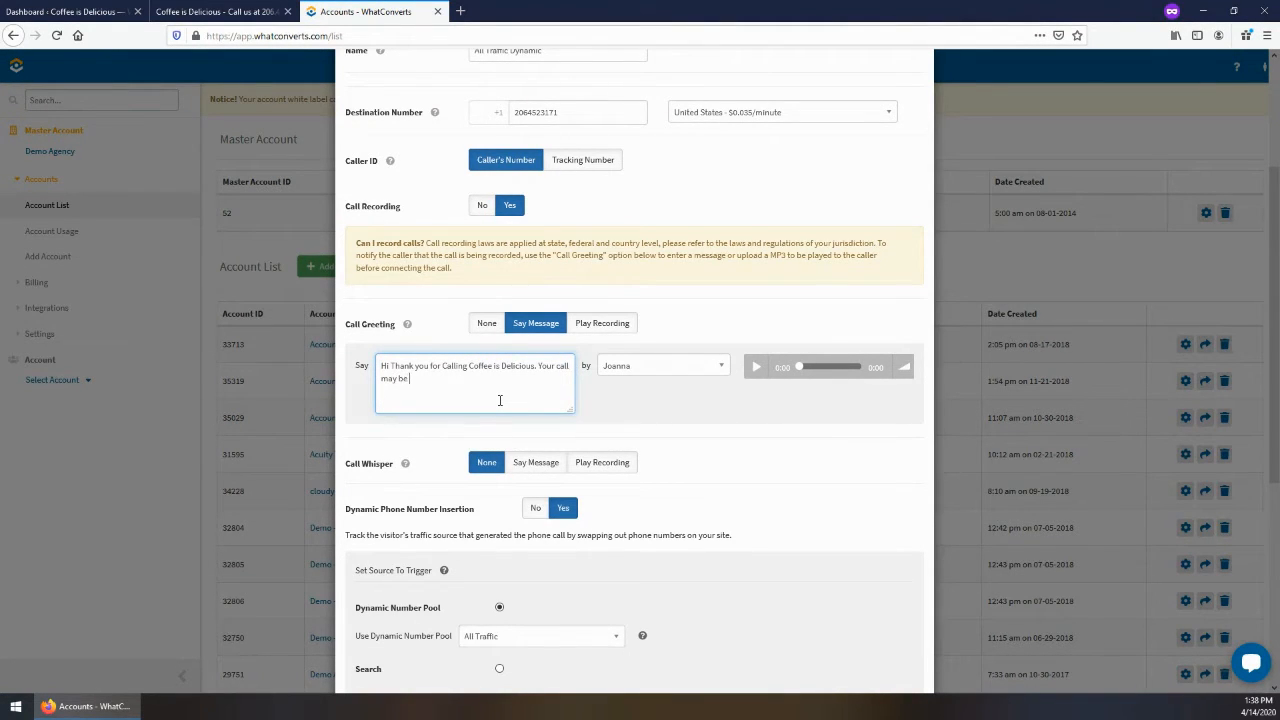
key("BackSpace")
key("BackSpace")
key("BackSpace")
key("BackSpace")
key("BackSpace")
key("BackSpace")
key("BackSpace")
key("BackSpace")
key("BackSpace")
key("BackSpace")
key("BackSpace")
key("BackSpace")
key("BackSpace")
type("is being recorded for quality assurance.")
left_click(659, 372)
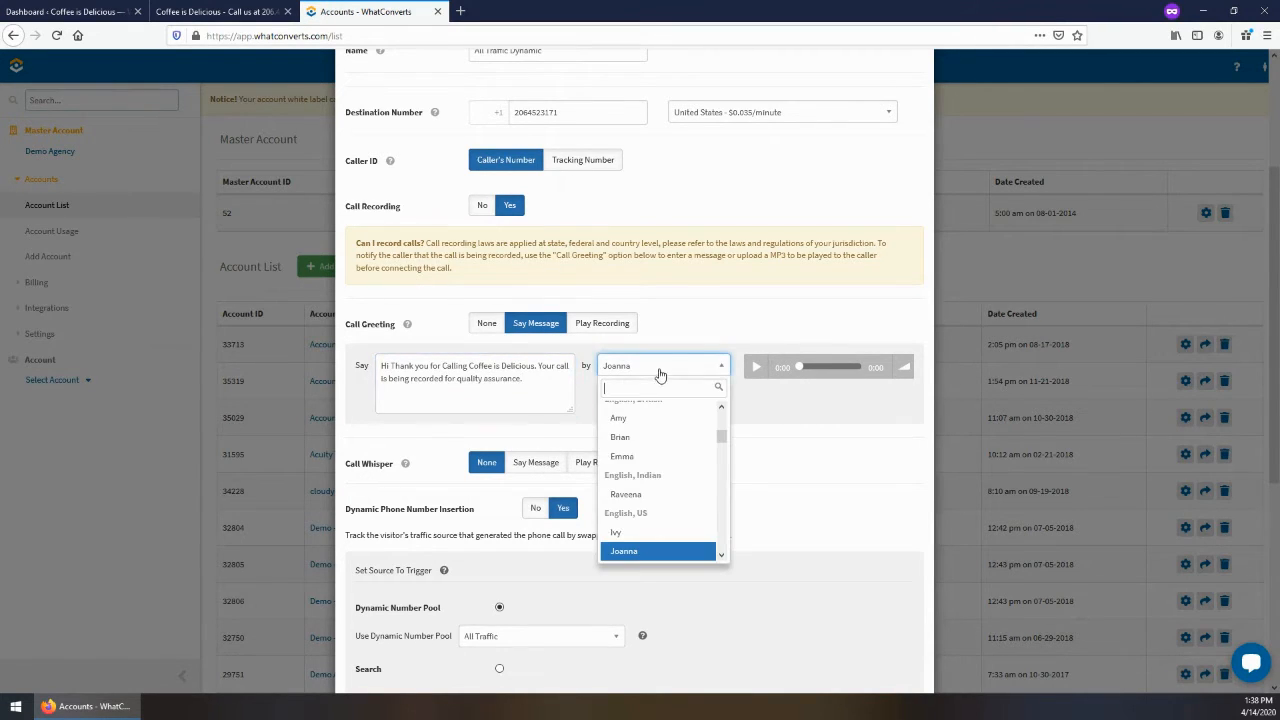
left_click(664, 342)
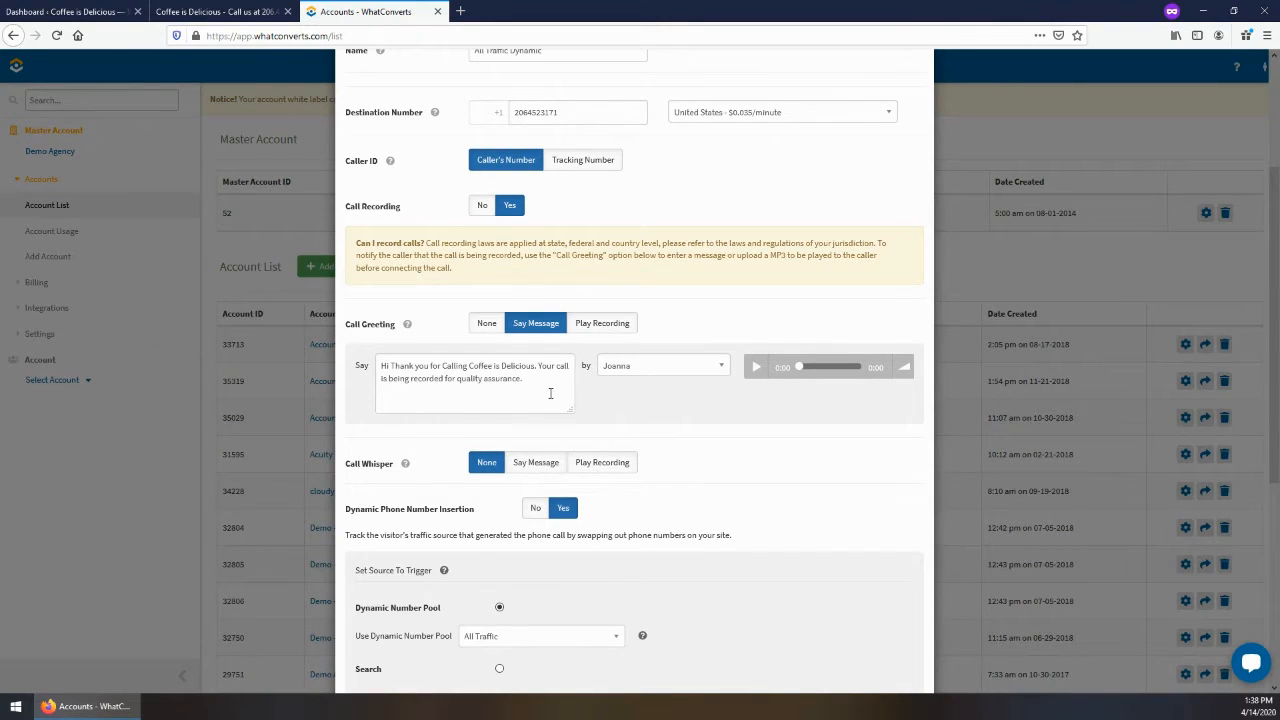
Set the call whisper to a spoken message reading "Call from Website"
scroll(524, 376, "down", 1)
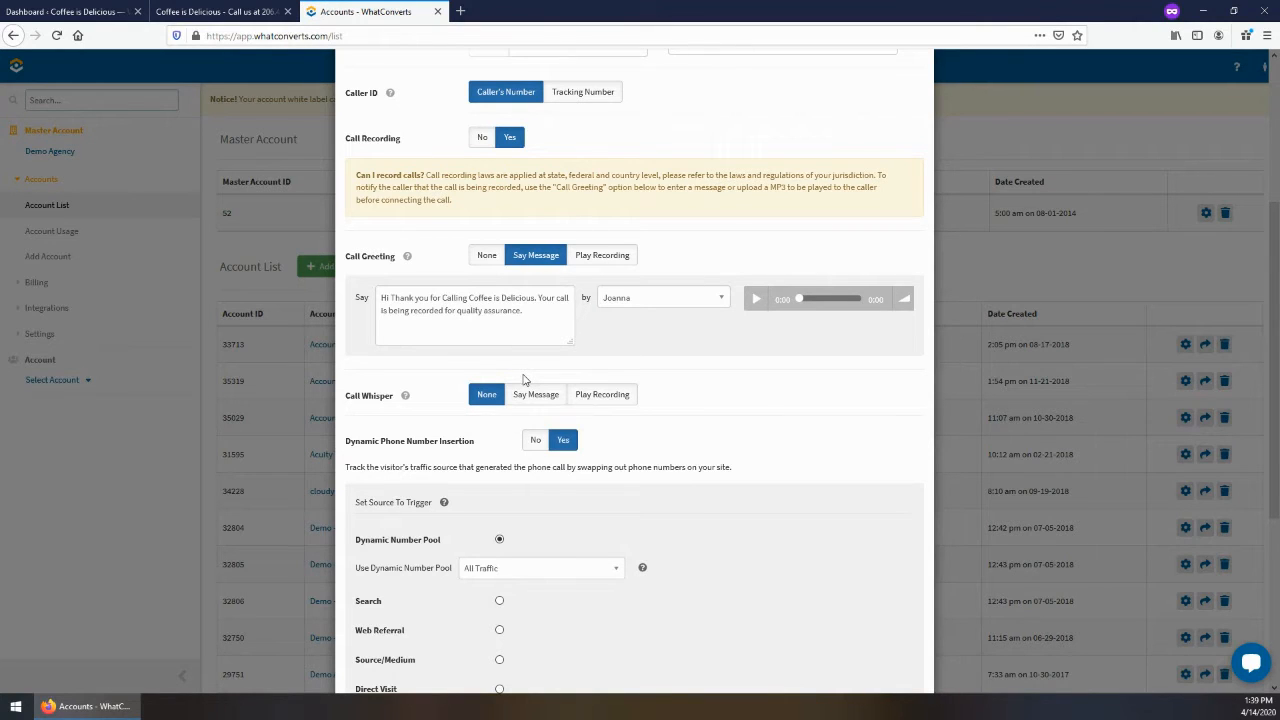
scroll(523, 379, "down", 1)
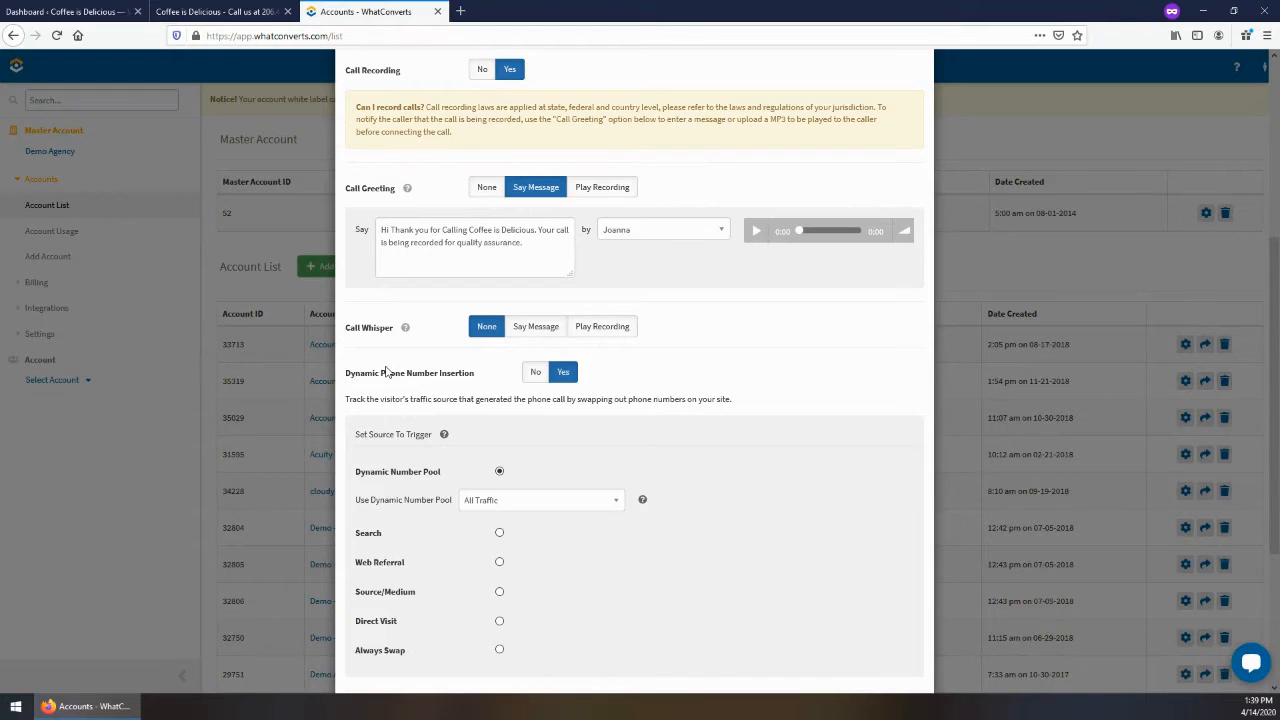
left_click(525, 332)
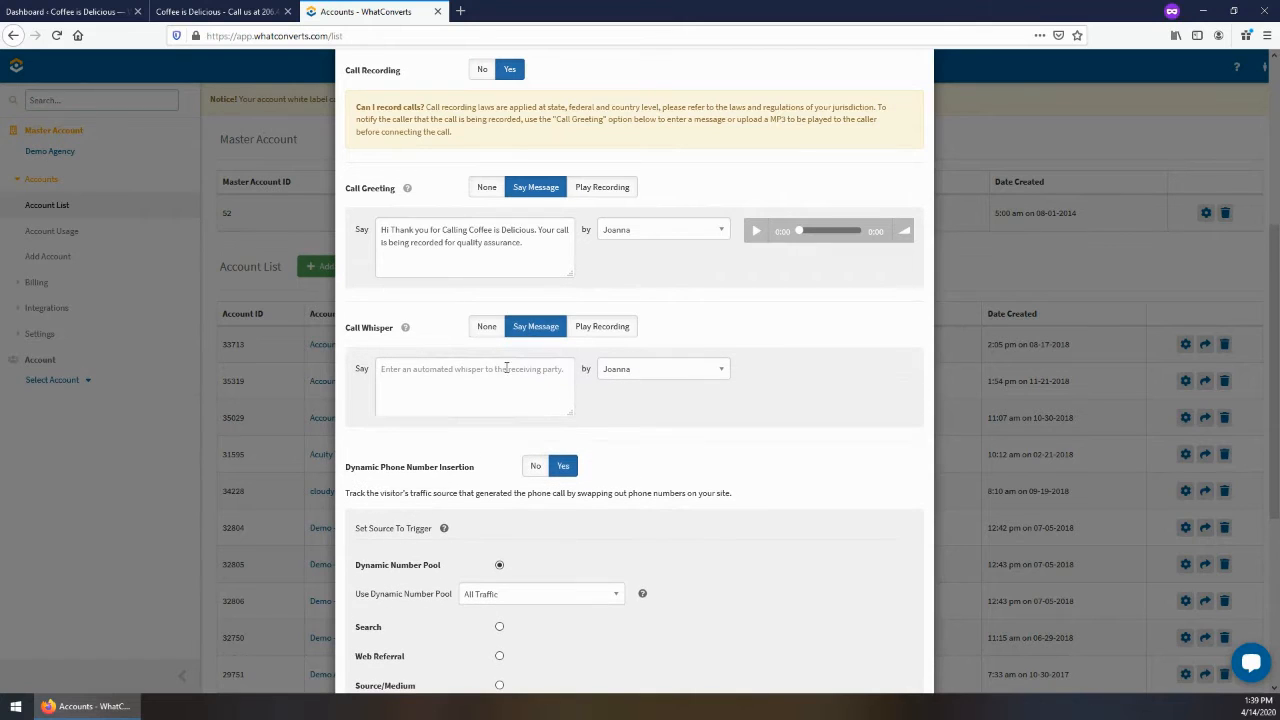
left_click(473, 368)
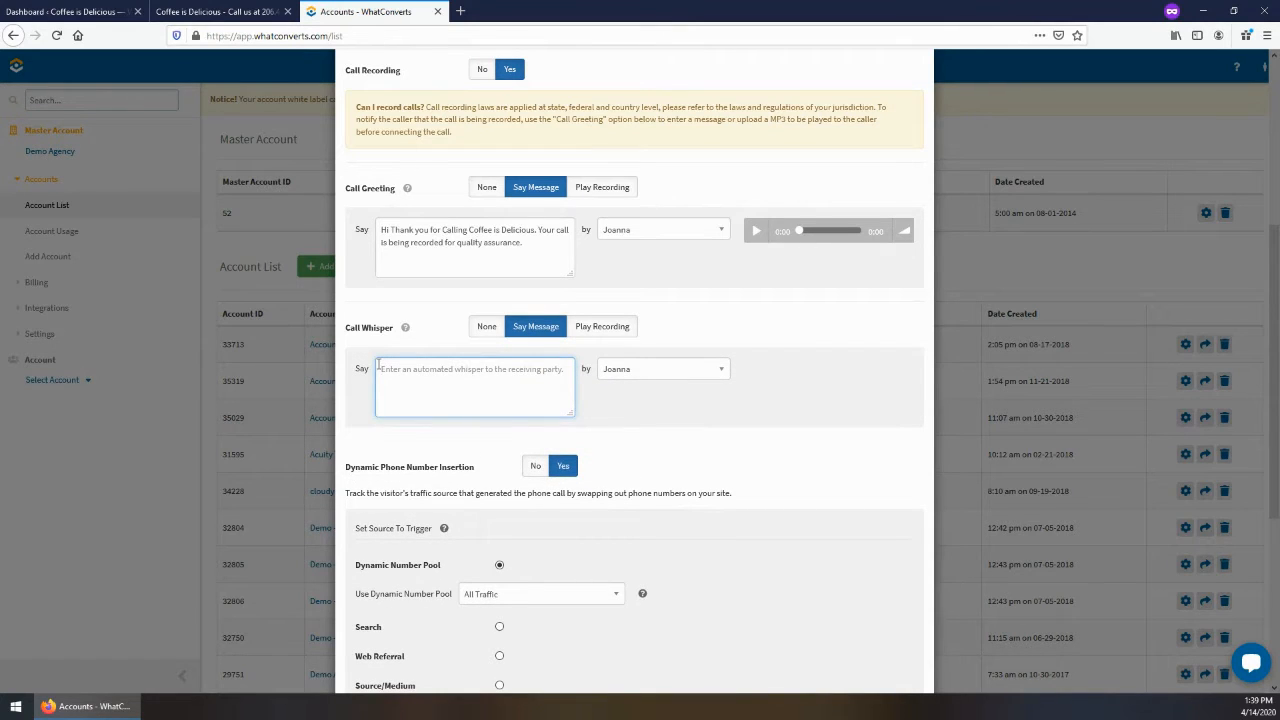
type("Call from Website")
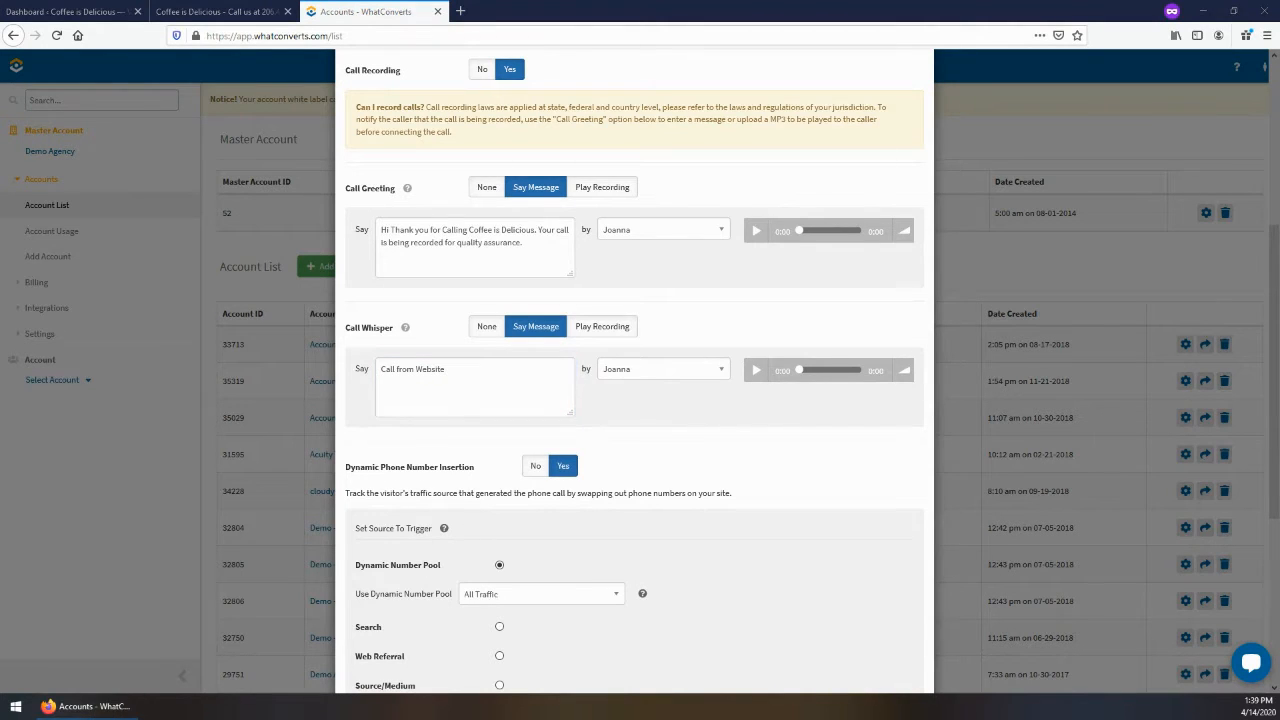
Save the tracking number settings with dynamic number insertion using the All Traffic pool, and continue to adding a web form
scroll(444, 455, "down", 3)
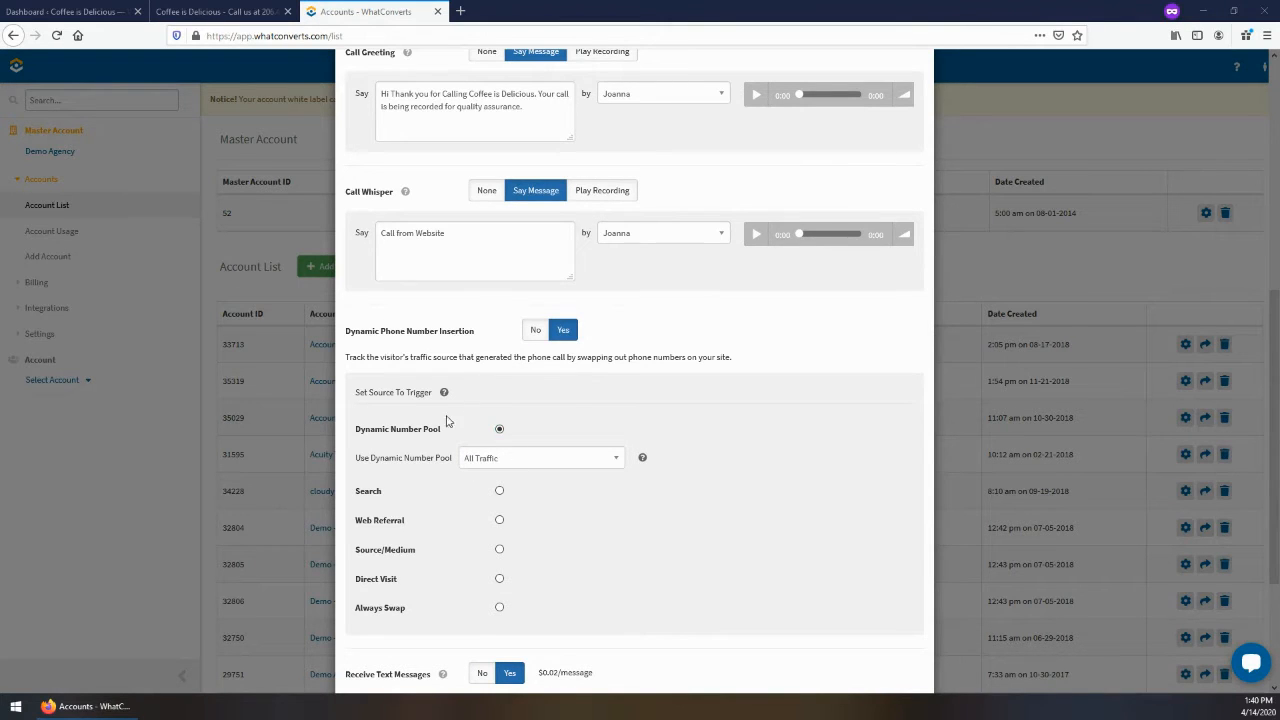
scroll(478, 465, "down", 1)
scroll(478, 465, "down", 2)
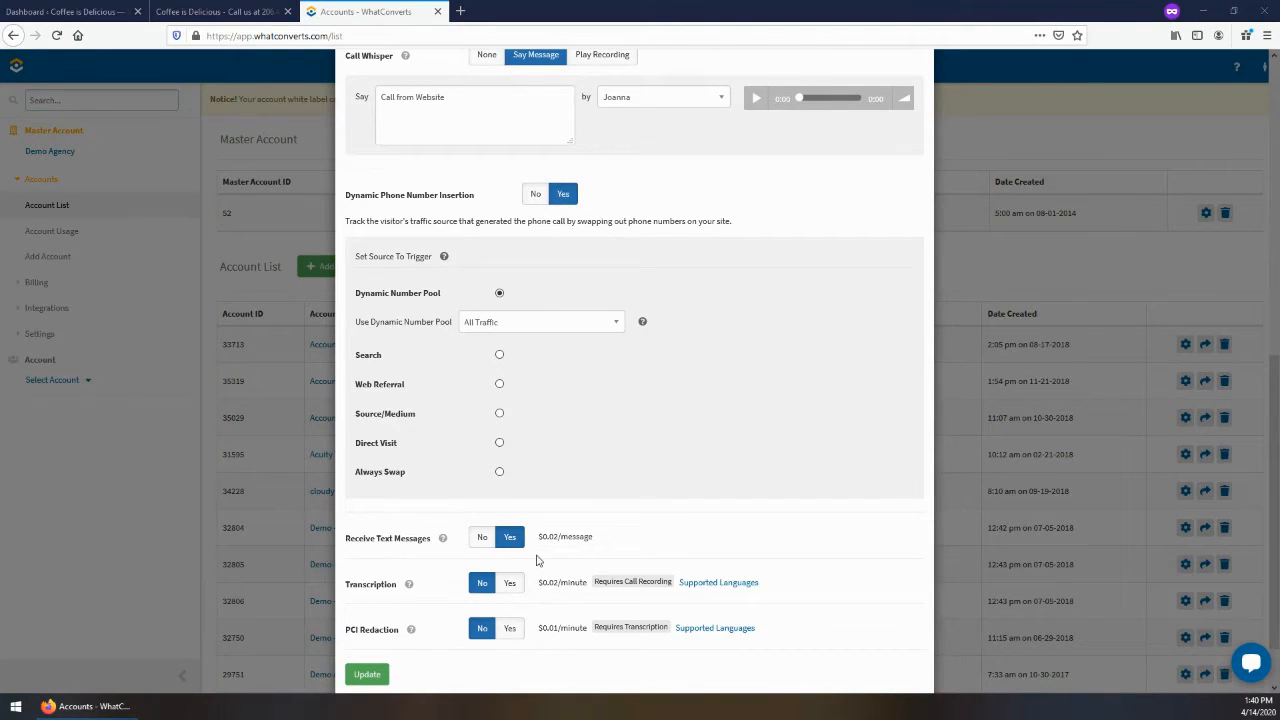
scroll(495, 545, "down", 2)
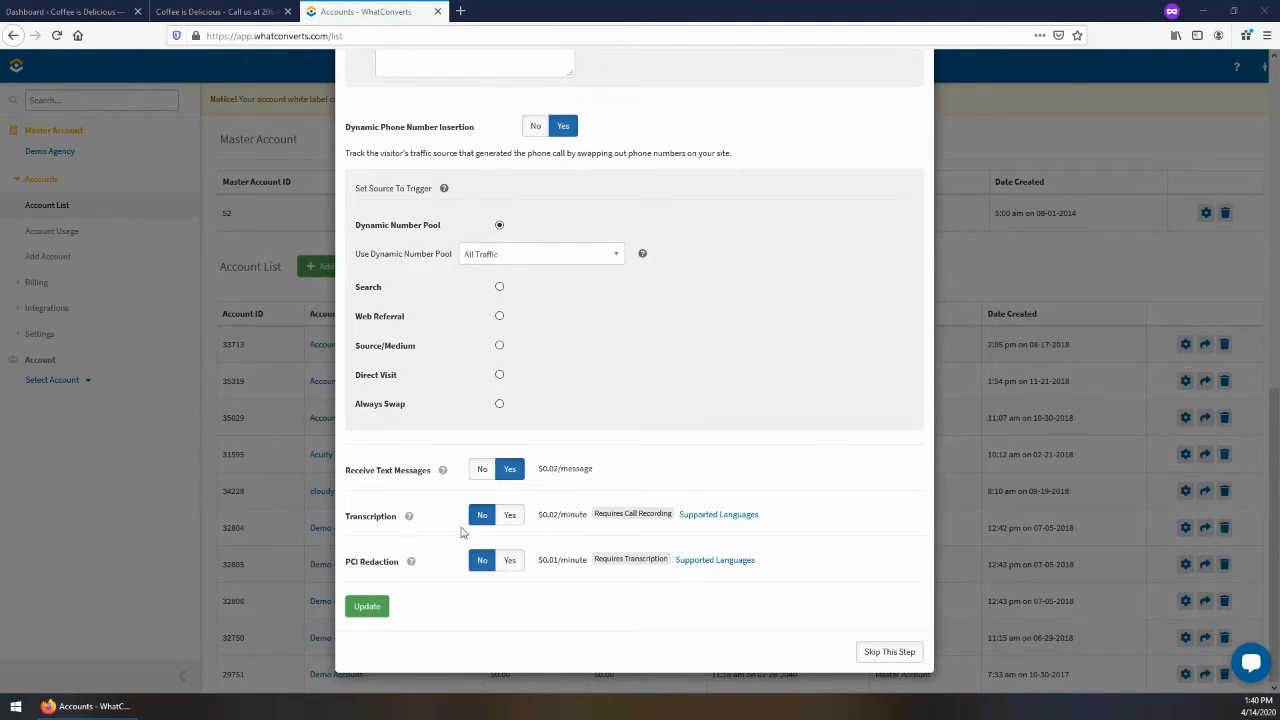
left_click(378, 610)
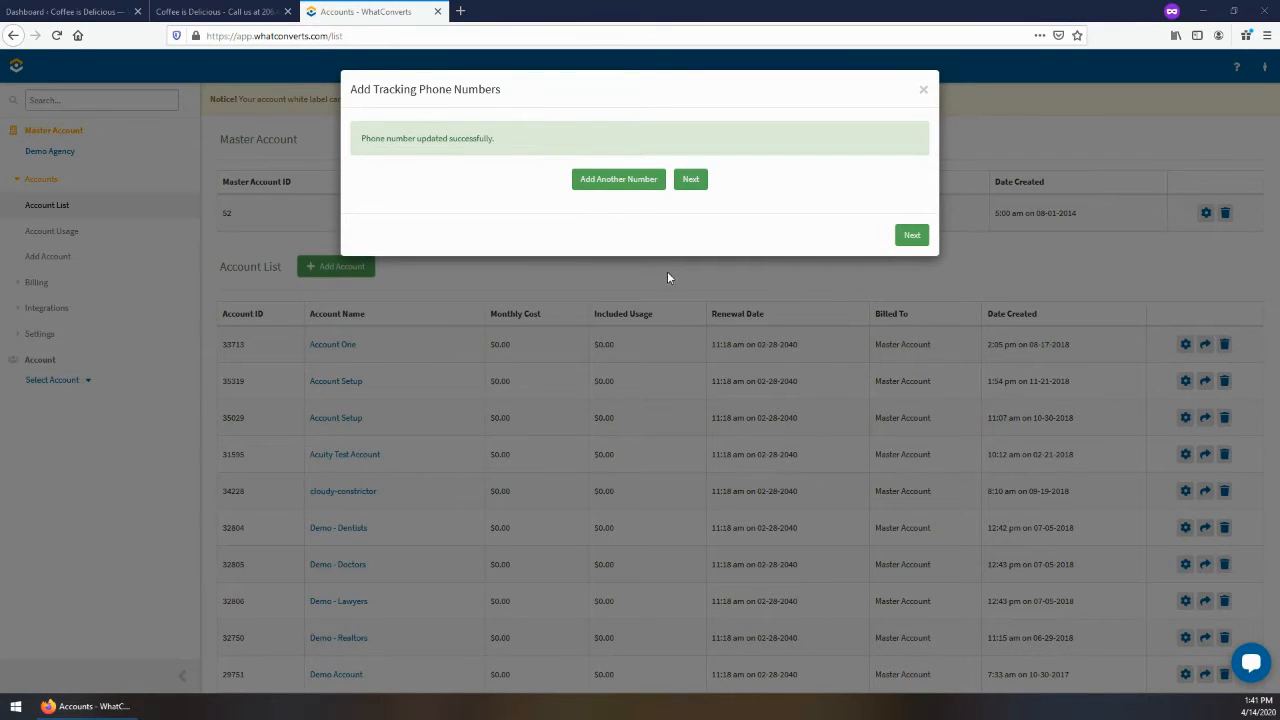
left_click(691, 180)
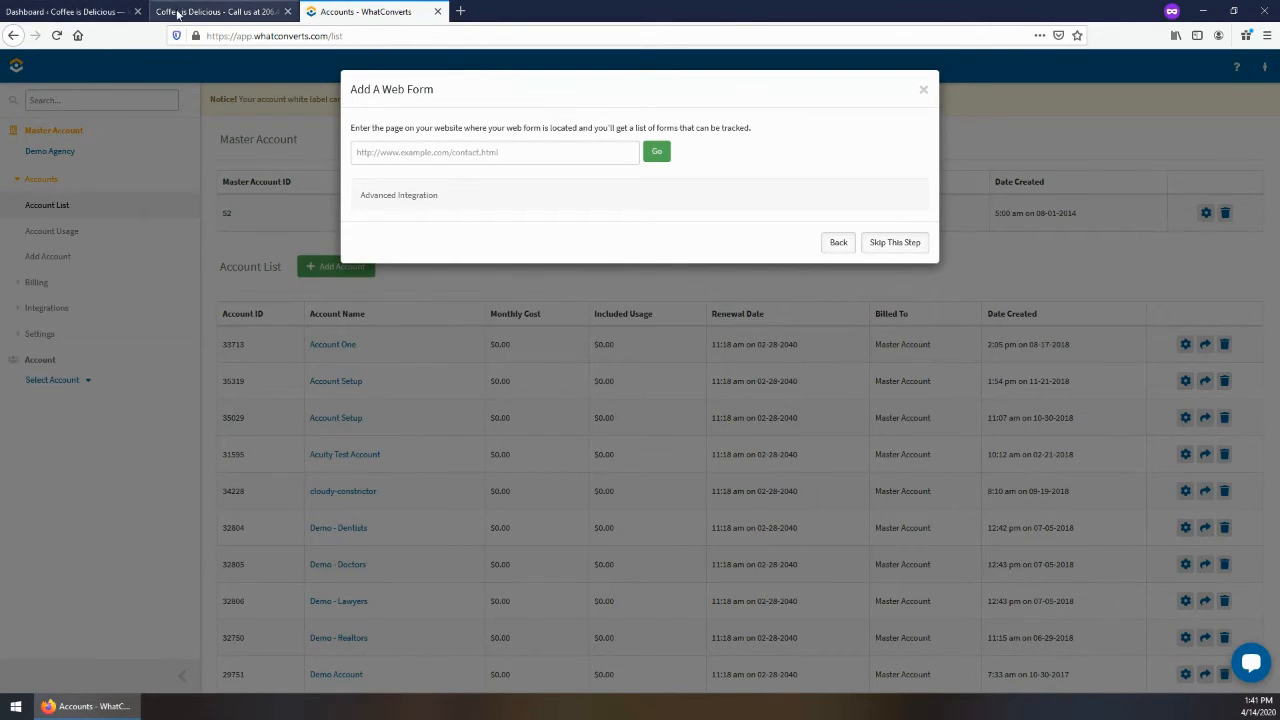
Scan the Coffee is Delicious site address for web forms, add the app_access_code_login_form form, and continue to the tracking code
left_click(115, 12)
left_click(178, 10)
right_click(218, 34)
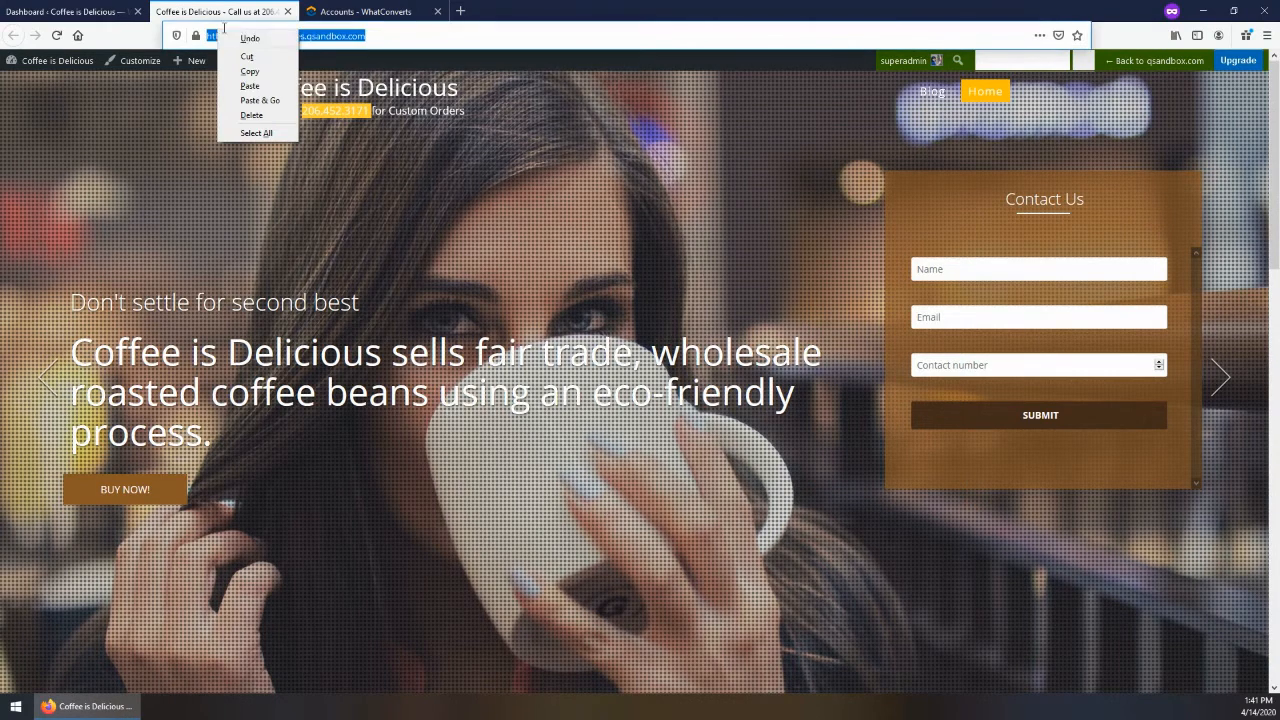
left_click(258, 74)
left_click(365, 11)
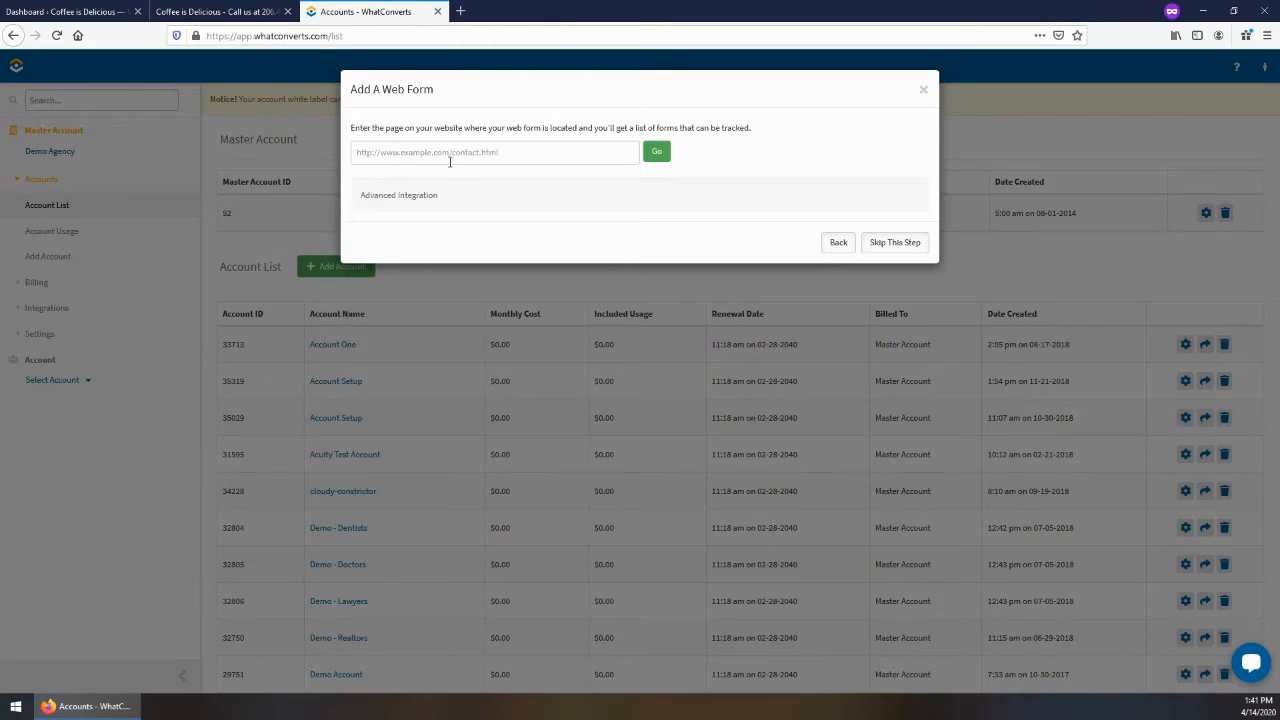
right_click(411, 149)
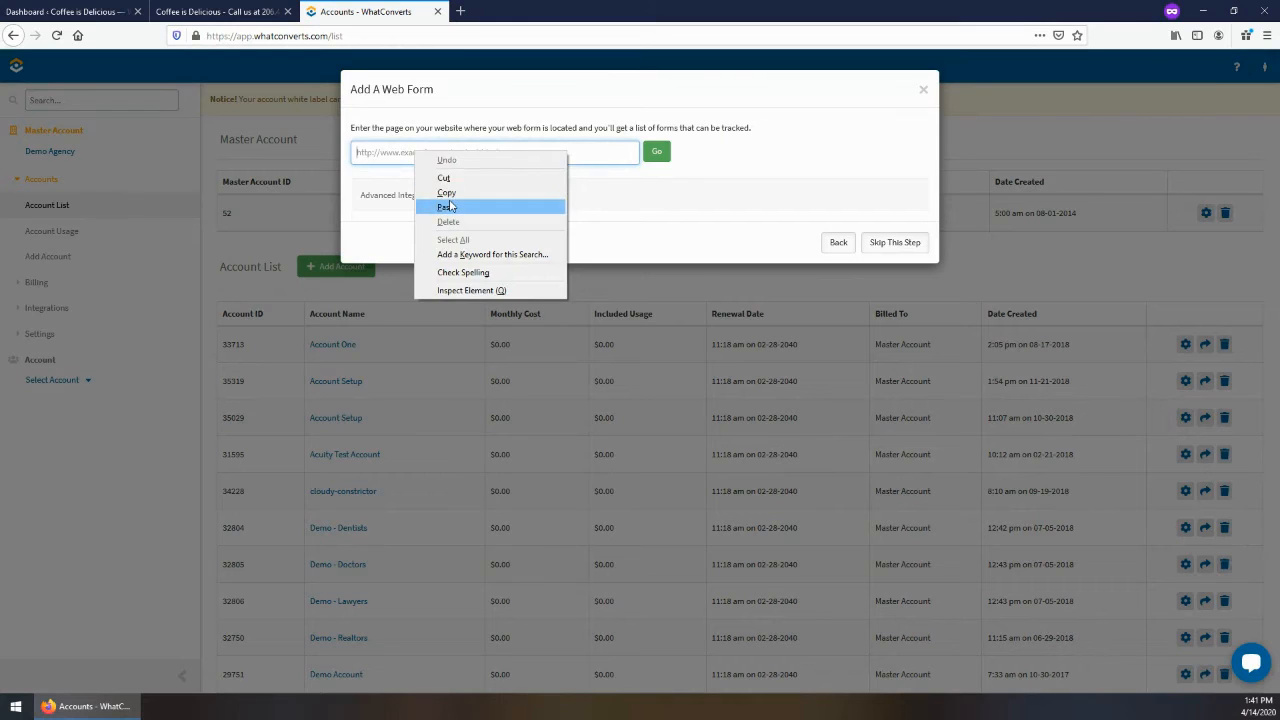
left_click(440, 206)
left_click(660, 155)
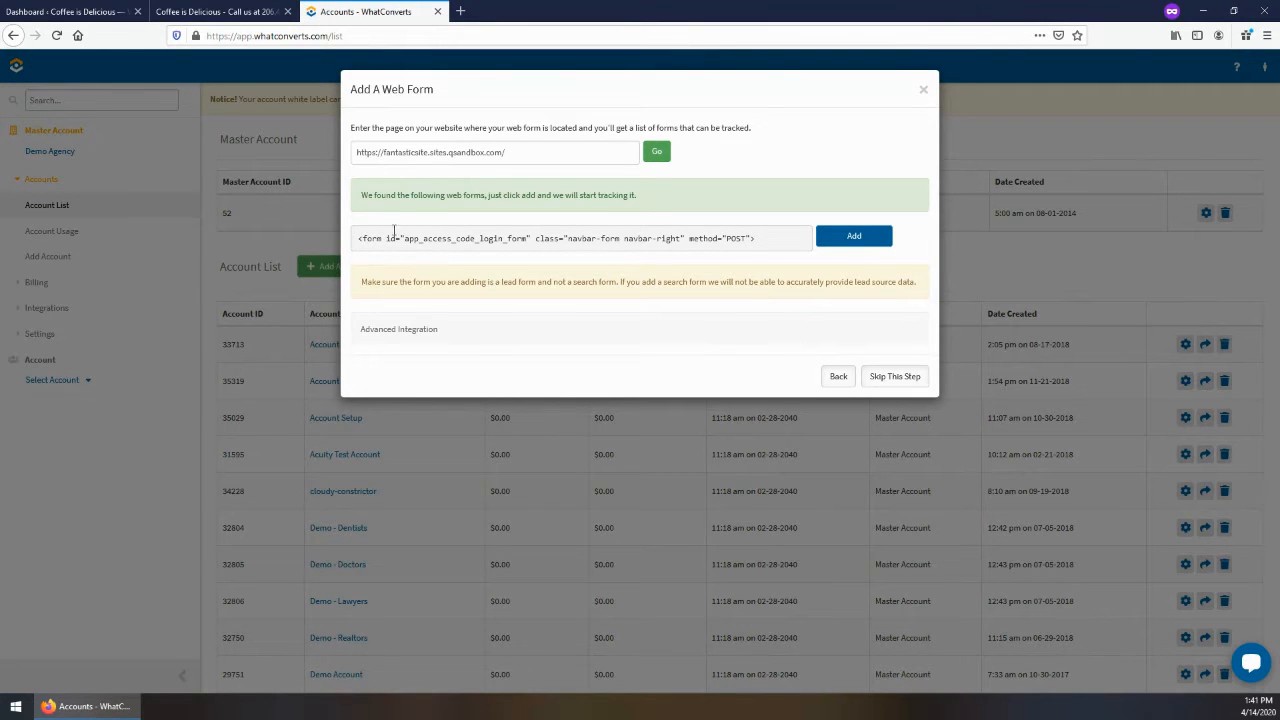
left_click(851, 235)
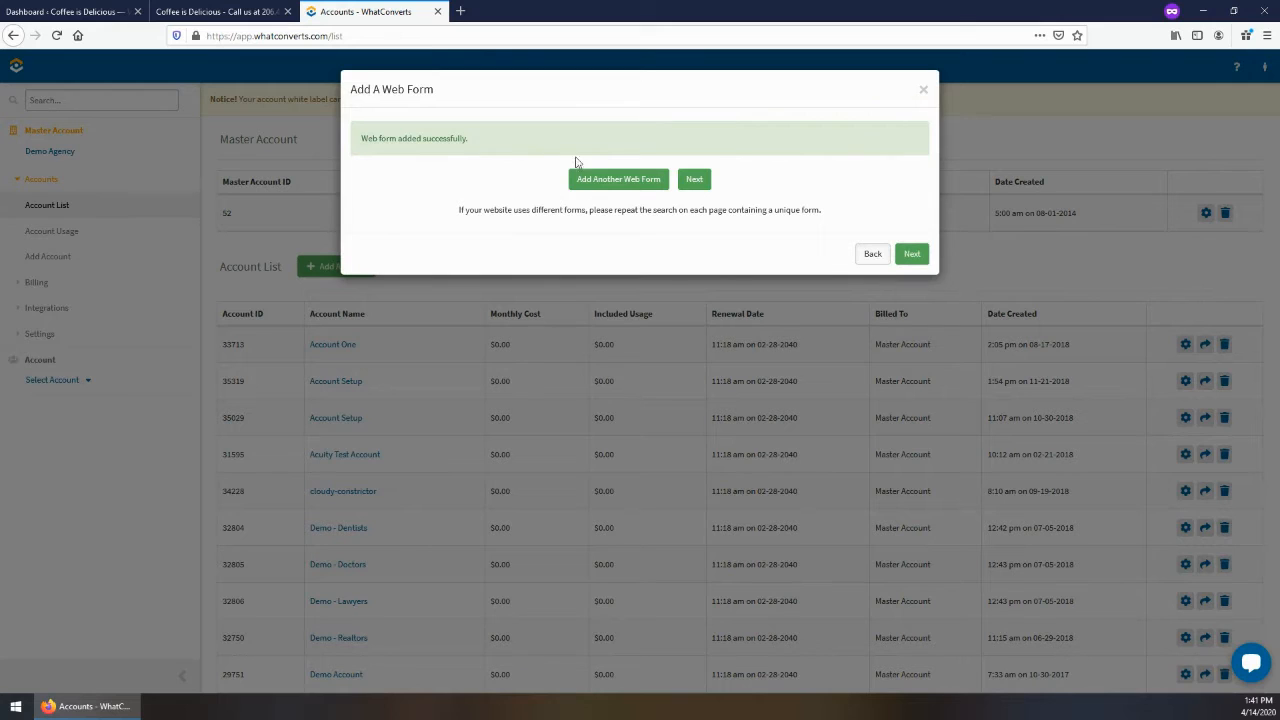
left_click(912, 256)
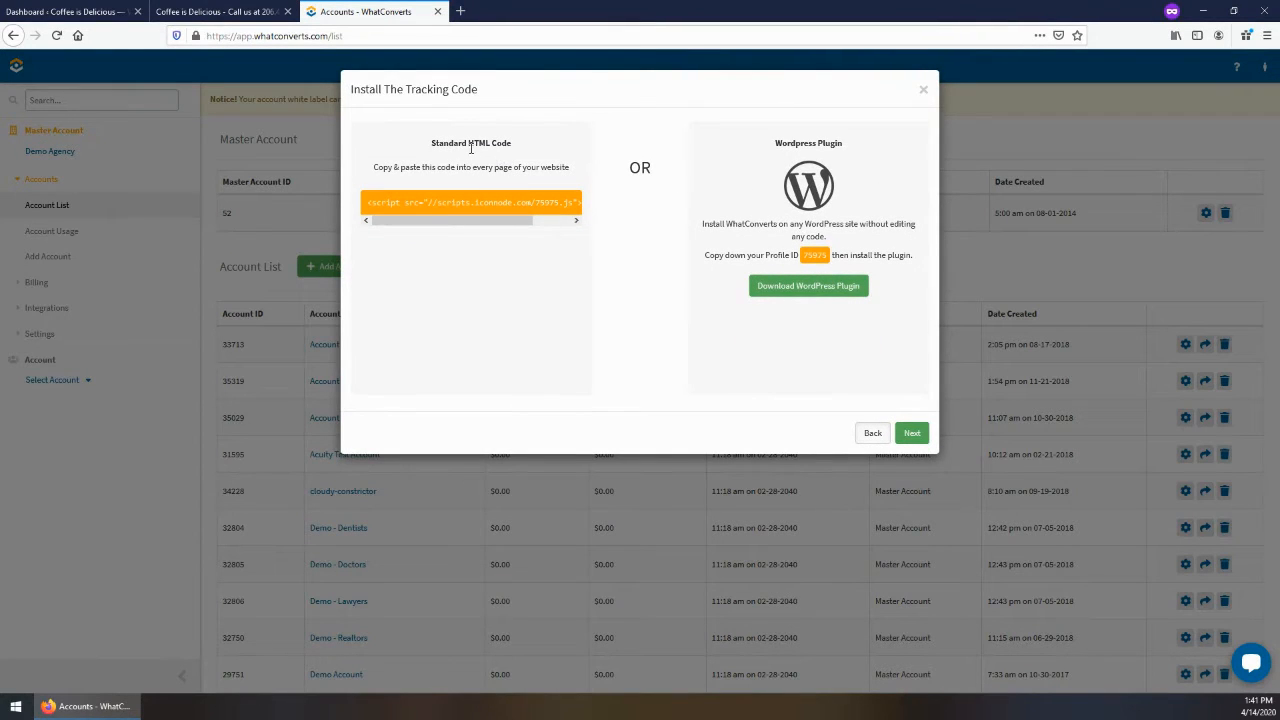
Review the standard HTML tracking code and copy the profile ID given for the WordPress plugin
left_click_drag(397, 209, 472, 220)
triple_click(529, 205)
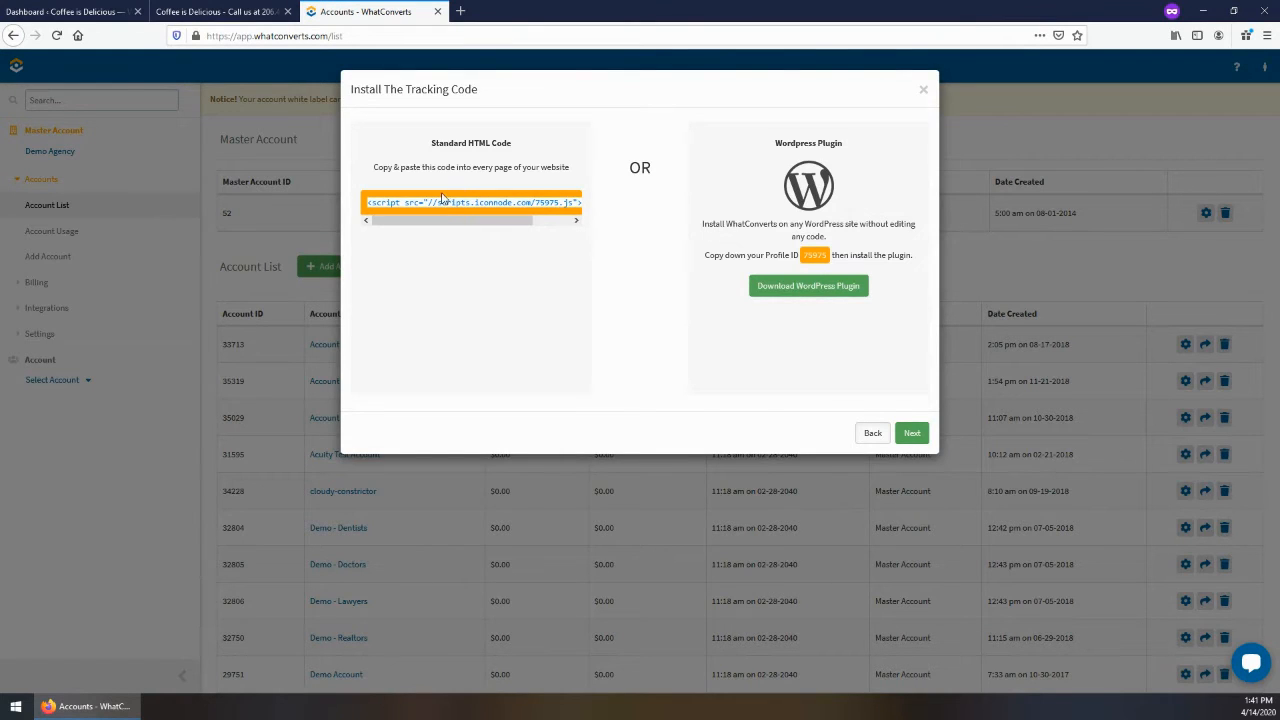
left_click(440, 210)
triple_click(440, 214)
left_click(535, 203)
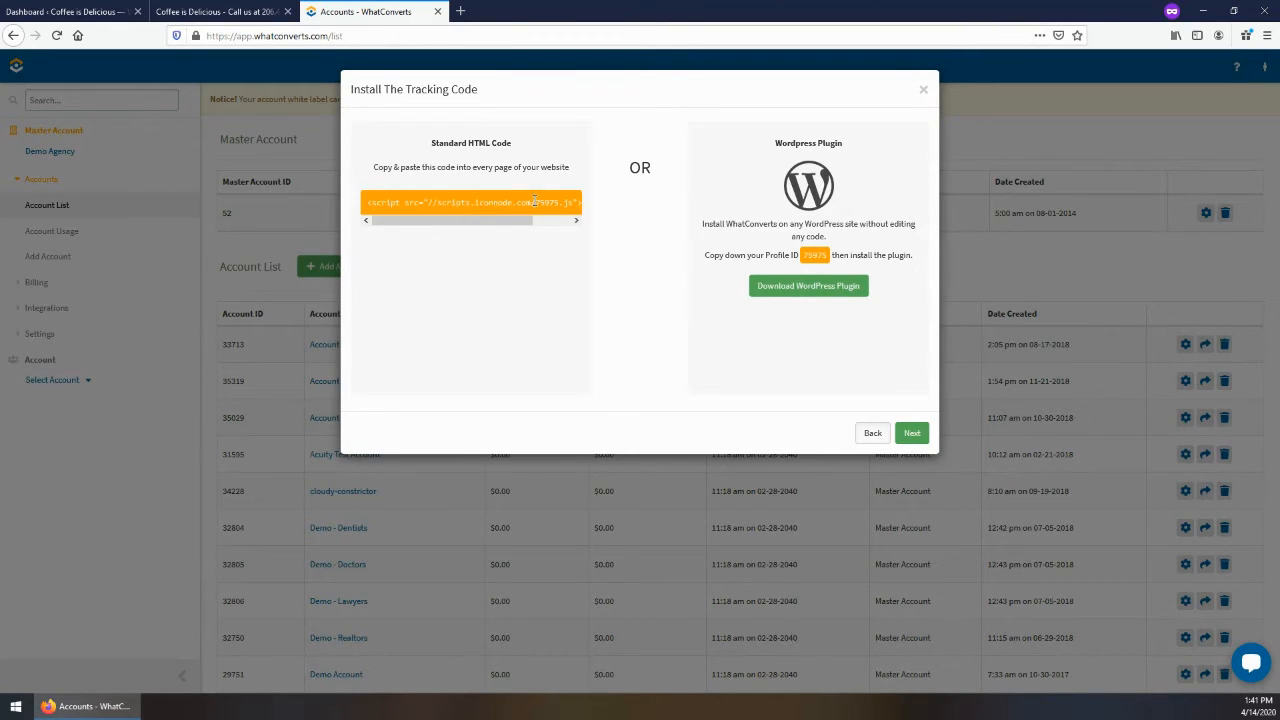
left_click_drag(535, 203, 558, 203)
double_click(816, 255)
left_click(817, 262)
double_click(821, 255)
right_click(825, 259)
left_click(853, 266)
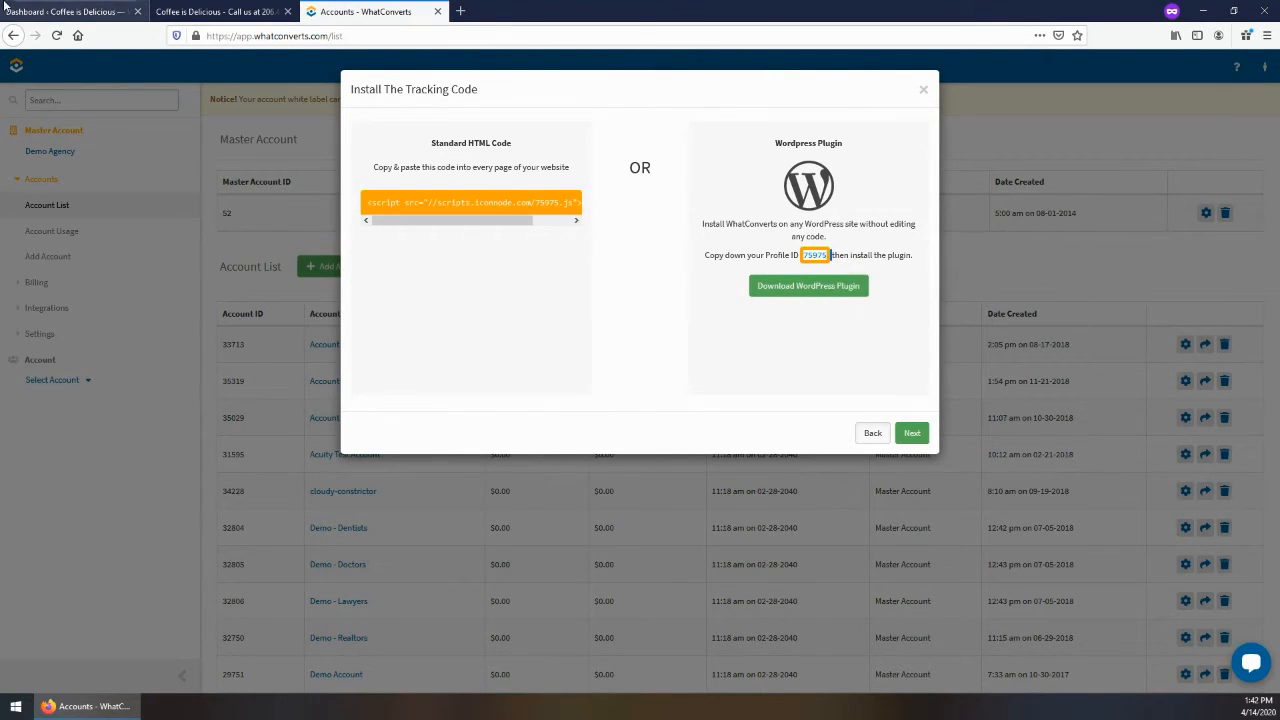
Find the WhatConverts plugin from the site's WordPress dashboard, install it and activate it
left_click(72, 12)
mouse_move(77, 308)
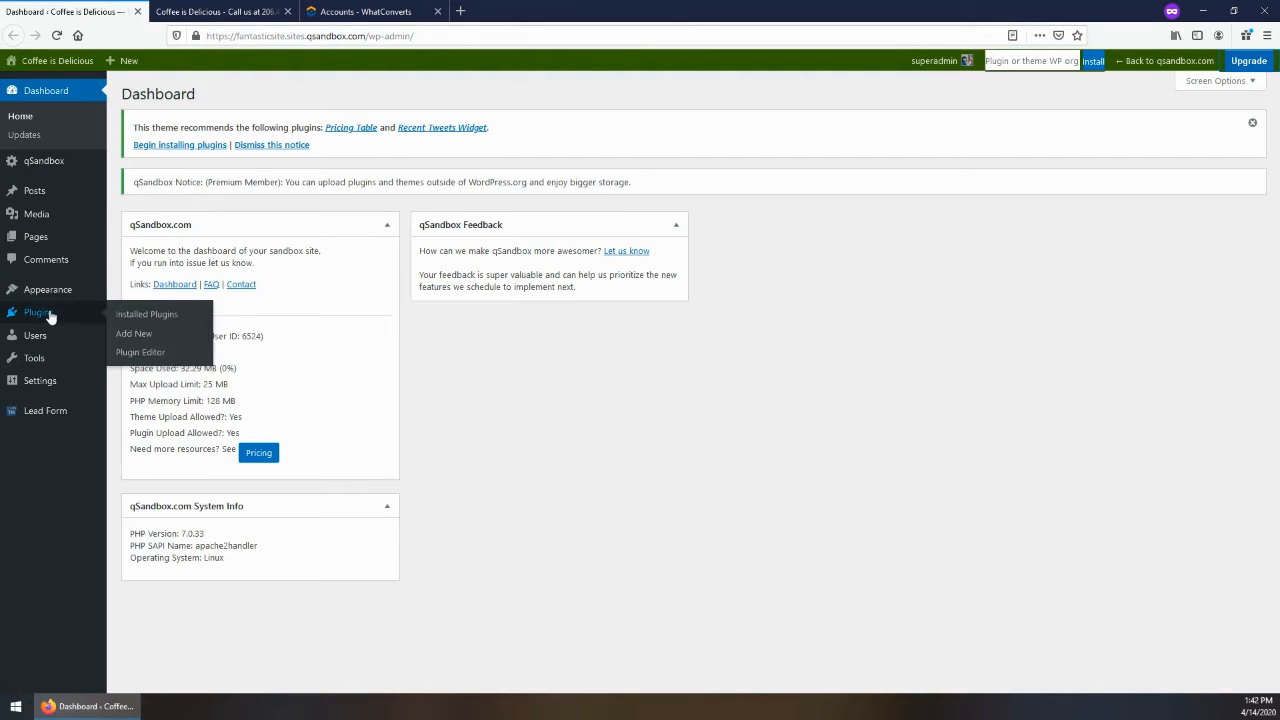
left_click(140, 336)
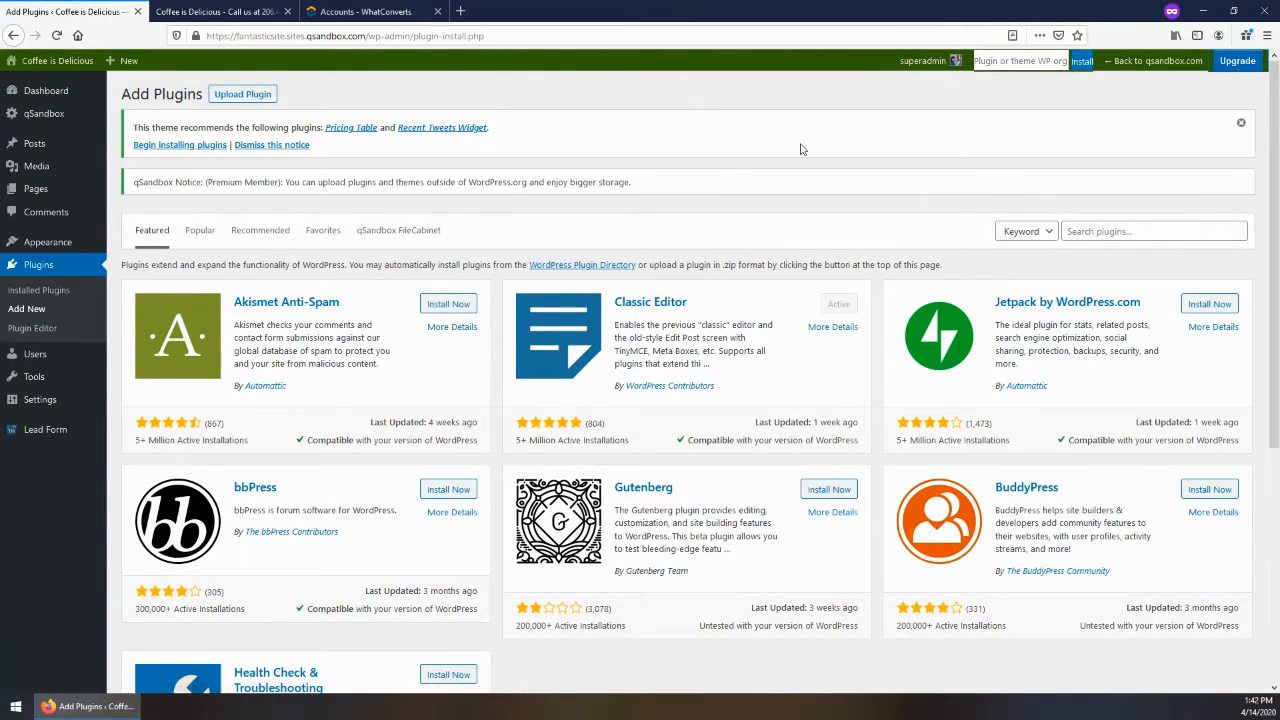
left_click(1095, 231)
type("WhatConverts")
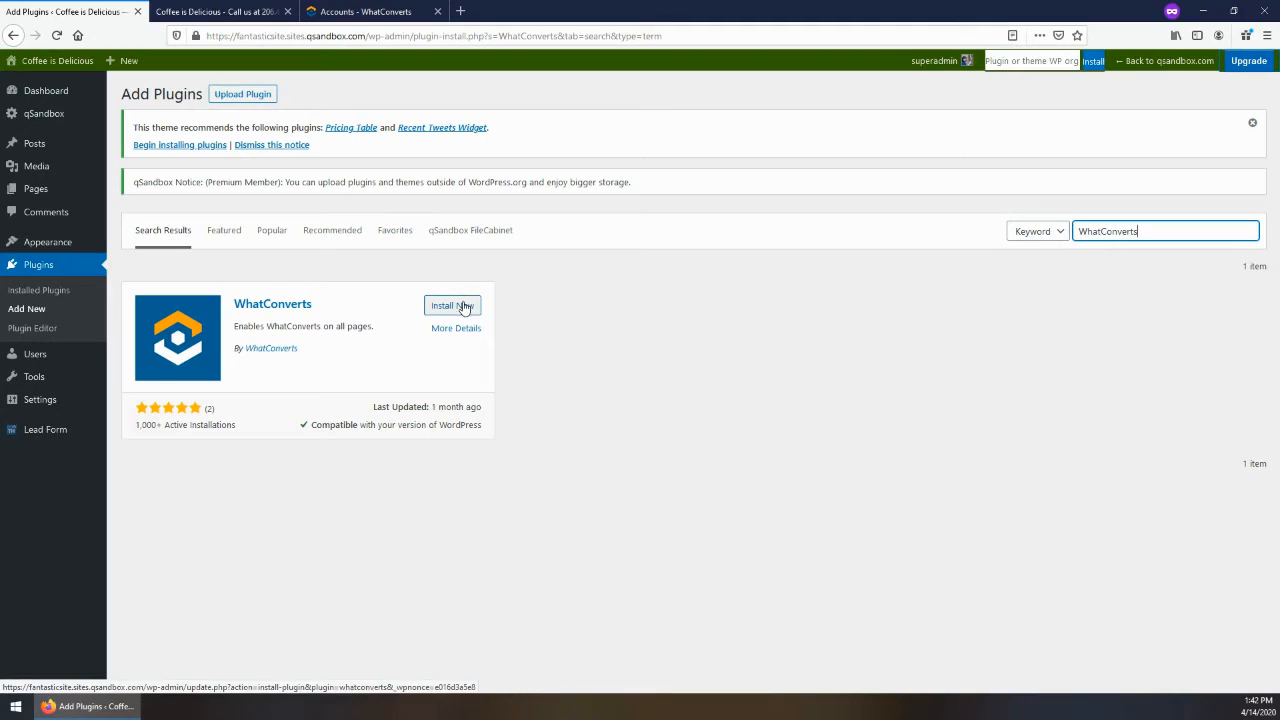
left_click(459, 305)
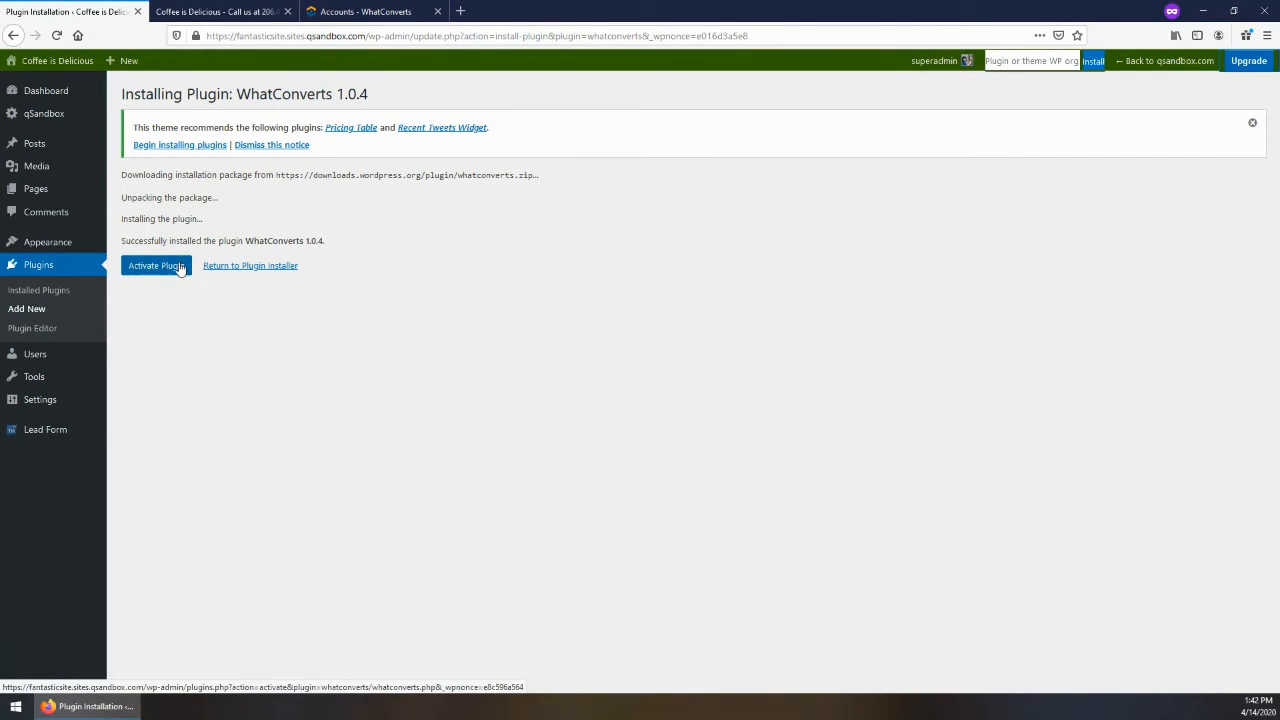
left_click(181, 272)
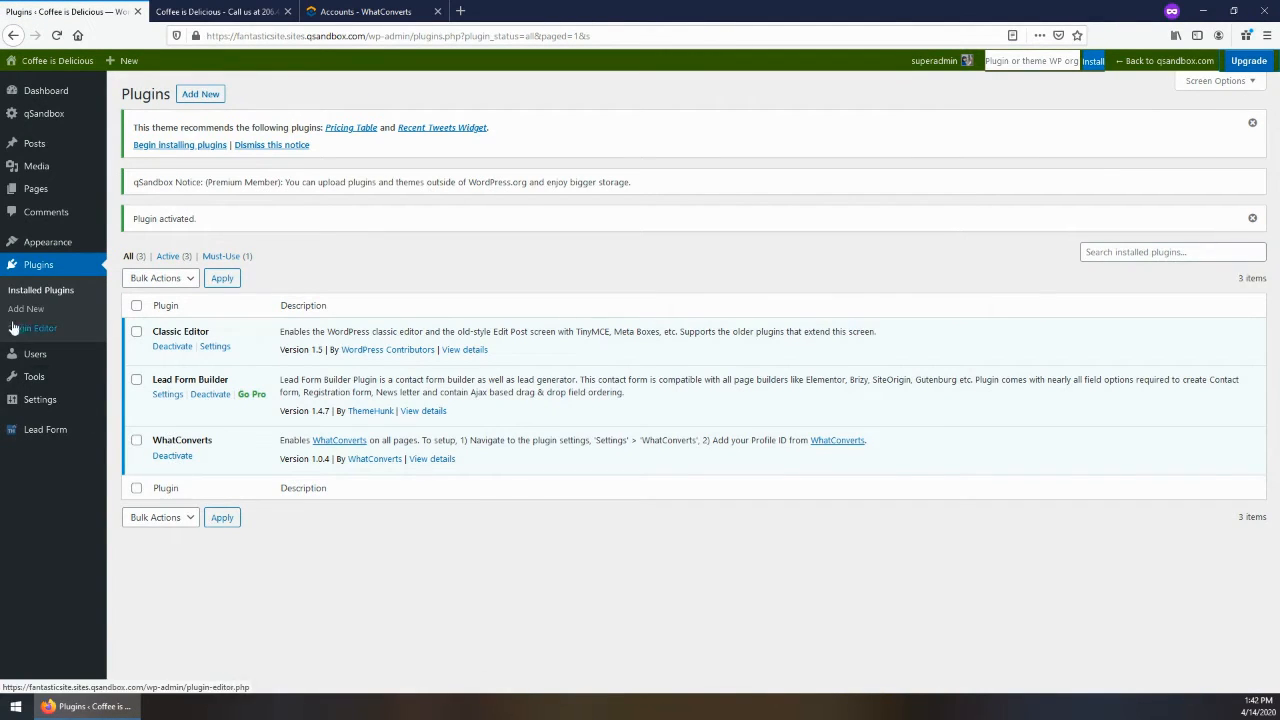
Replace the placeholder profile ID in the WordPress WhatConverts settings with the copied one and save the changes
mouse_move(49, 410)
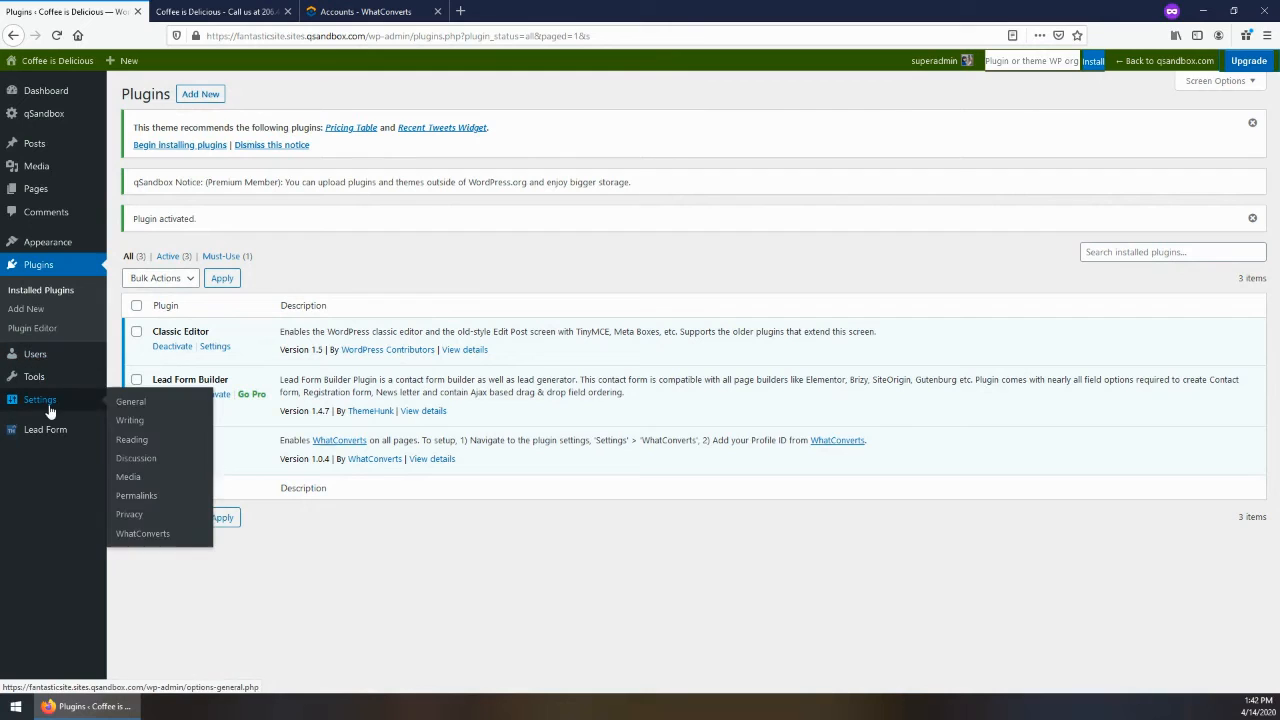
left_click(150, 534)
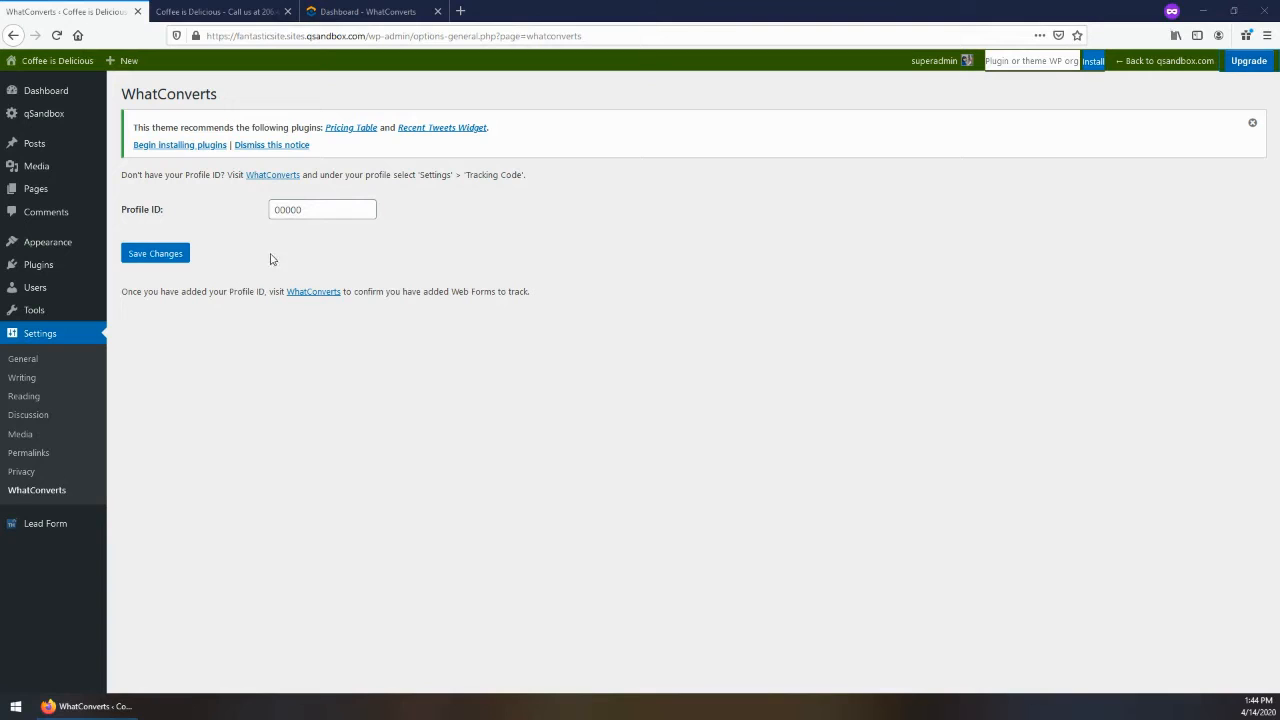
left_click(329, 207)
double_click(290, 210)
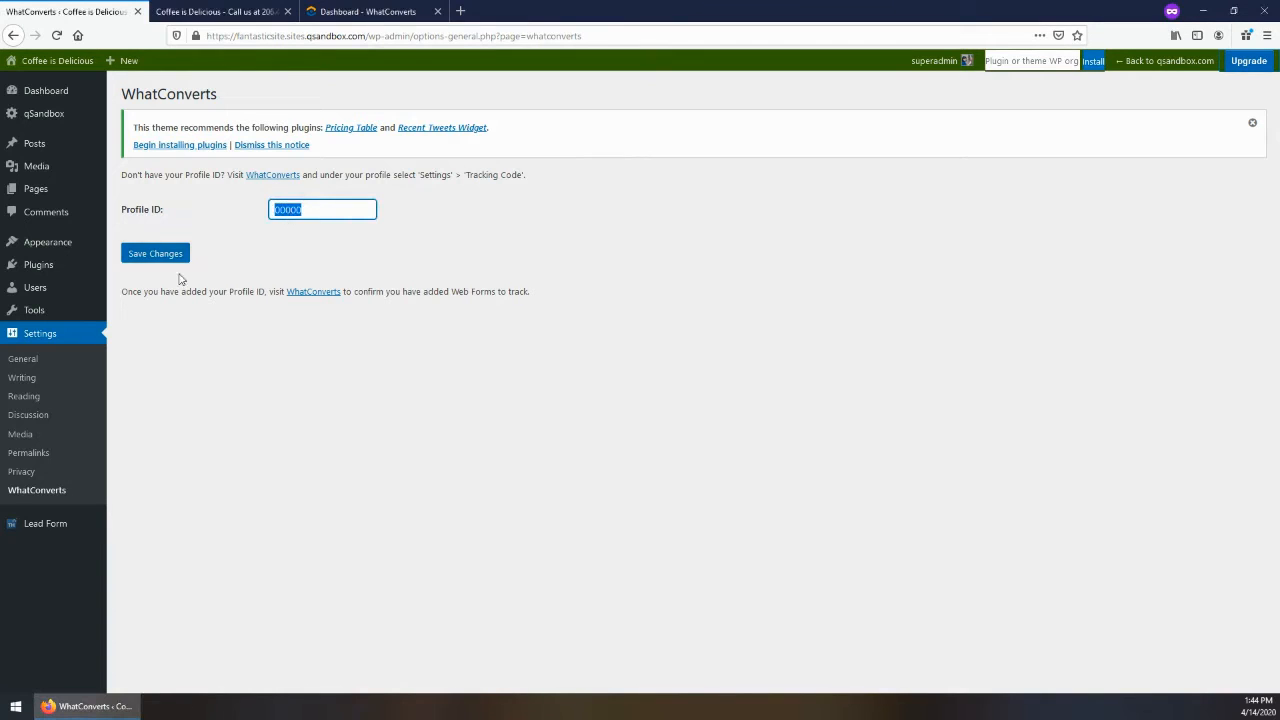
key("BackSpace")
right_click(296, 207)
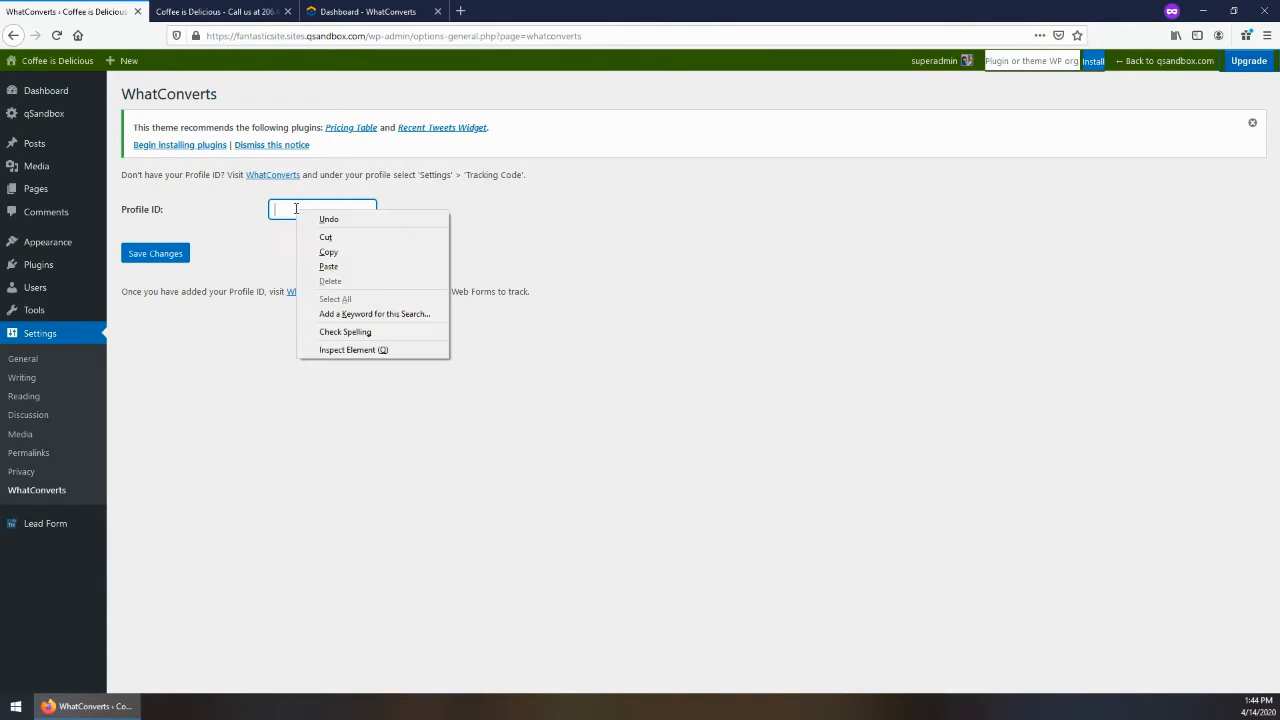
left_click(330, 263)
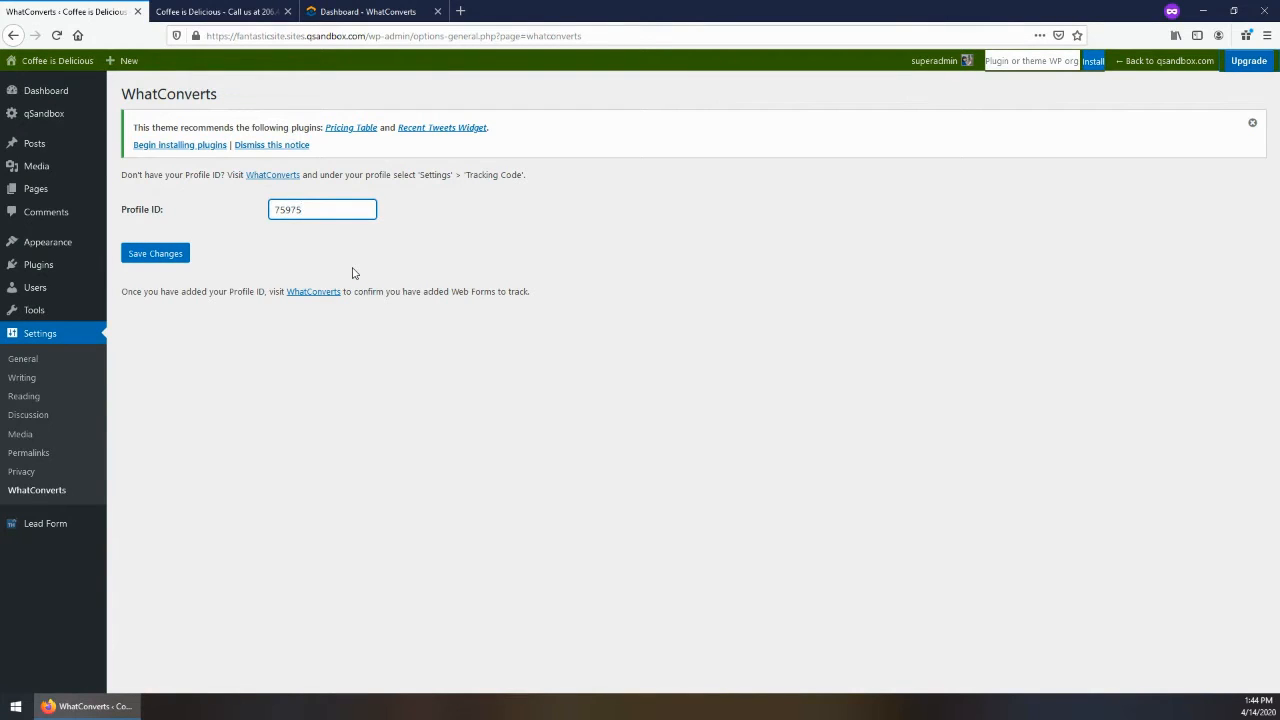
left_click(370, 11)
left_click(99, 8)
left_click(175, 256)
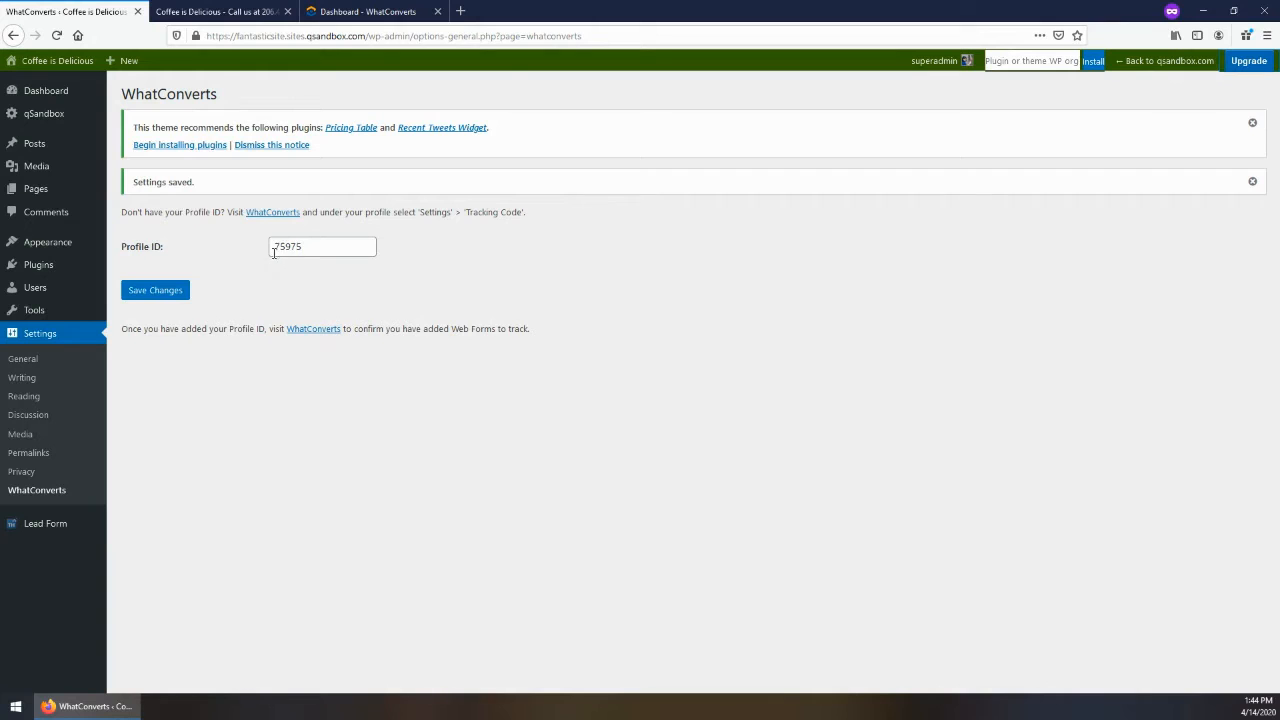
left_click_drag(274, 253, 317, 249)
left_click(306, 246)
Reload the Coffee is Delicious site and check the phone numbers in its header and Contact Us Anytime section
left_click(196, 8)
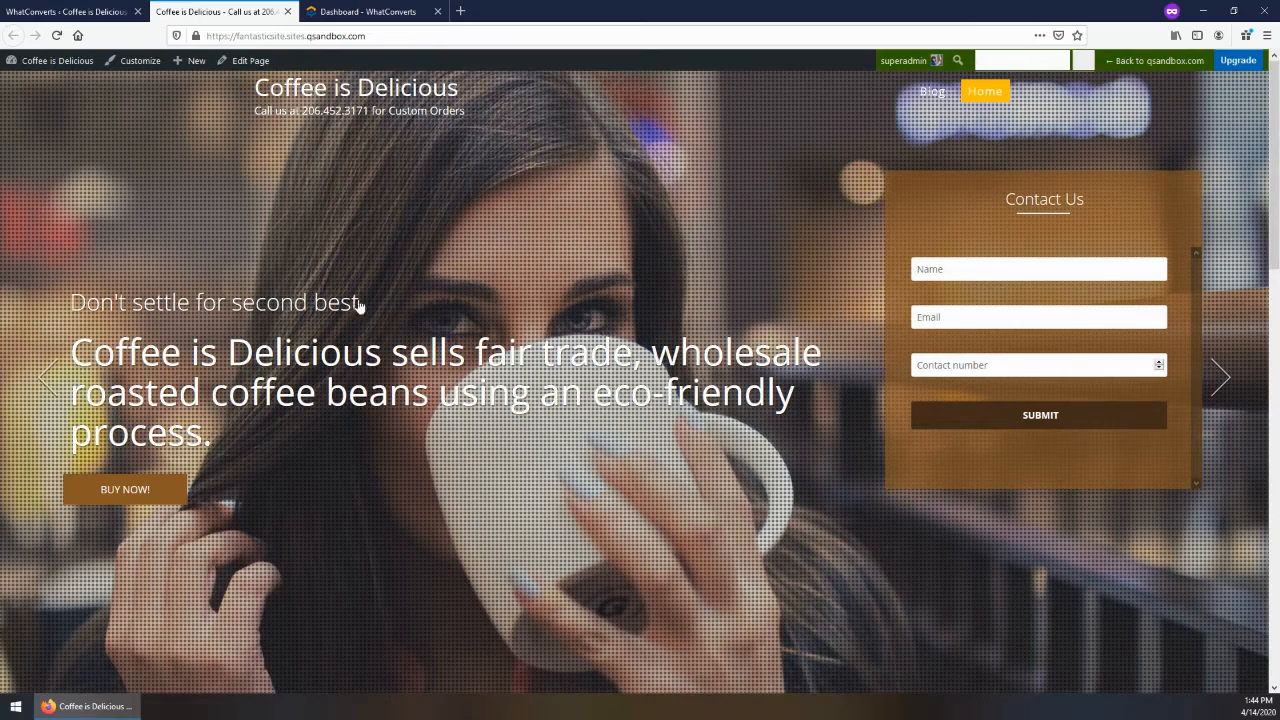
left_click(57, 35)
mouse_move(60, 64)
scroll(428, 252, "down", 7)
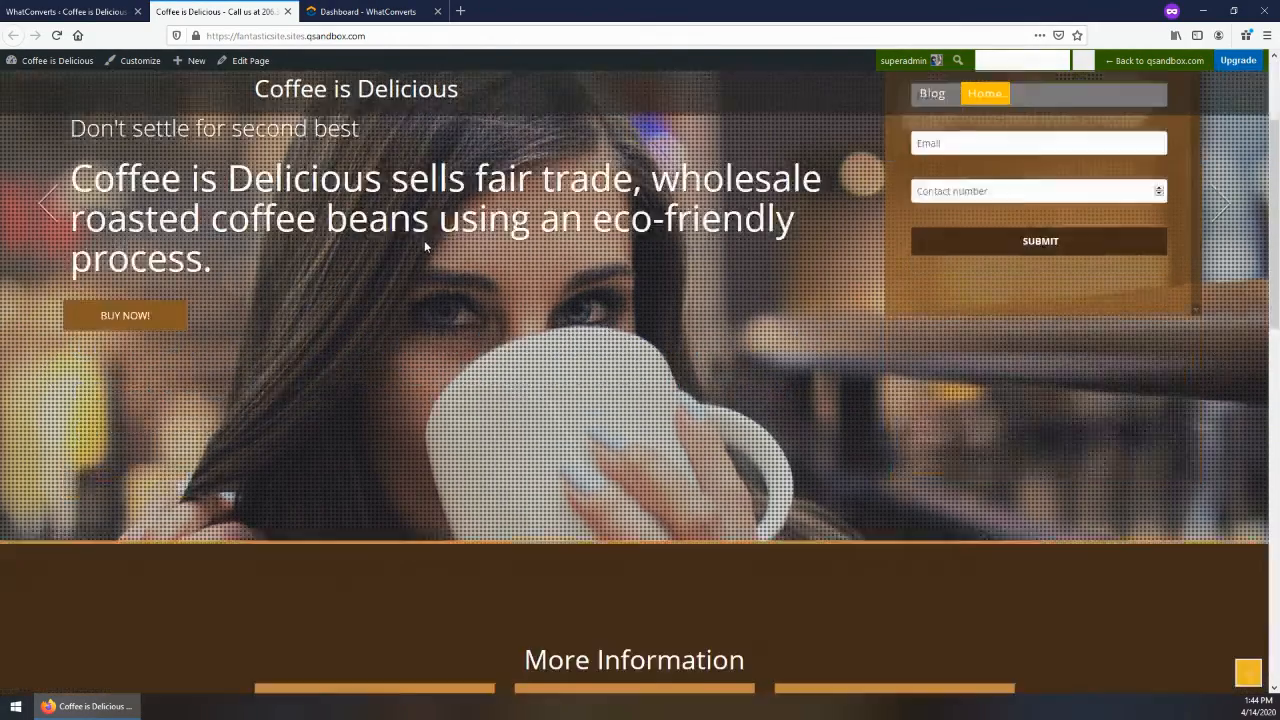
scroll(423, 256, "down", 5)
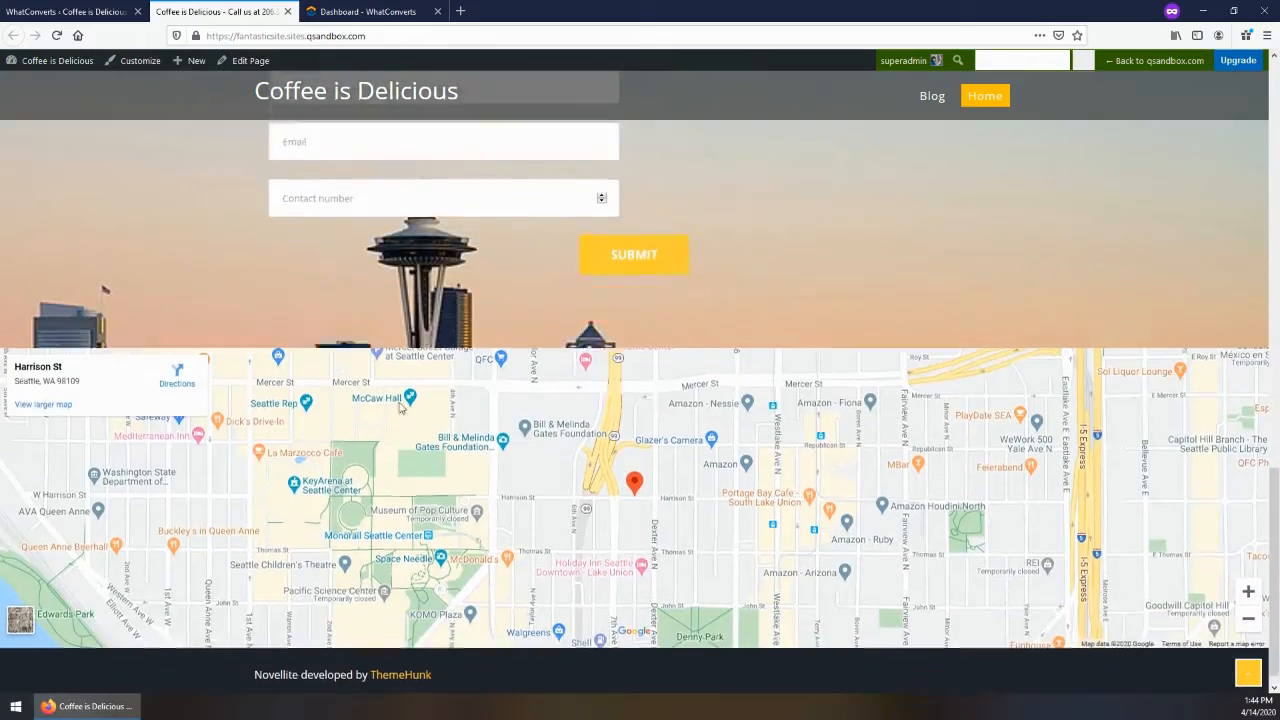
scroll(360, 545, "up", 5)
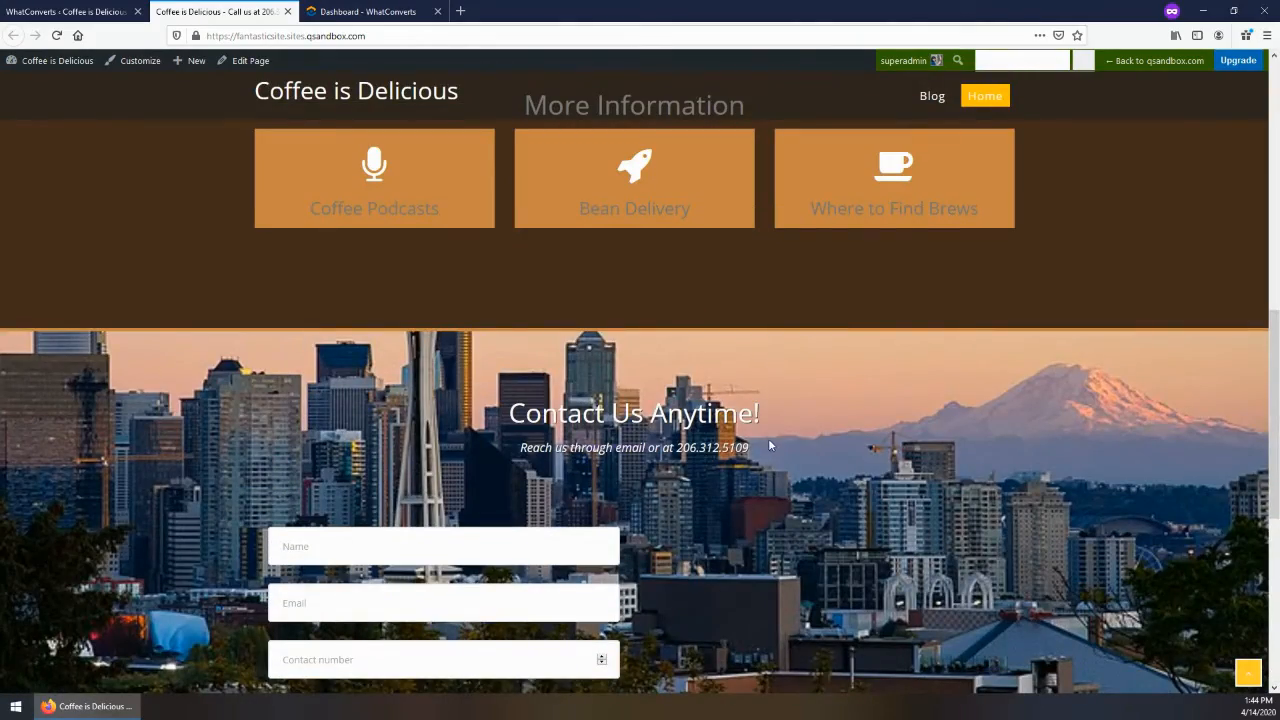
left_click_drag(773, 446, 668, 447)
left_click(573, 468)
scroll(442, 408, "up", 6)
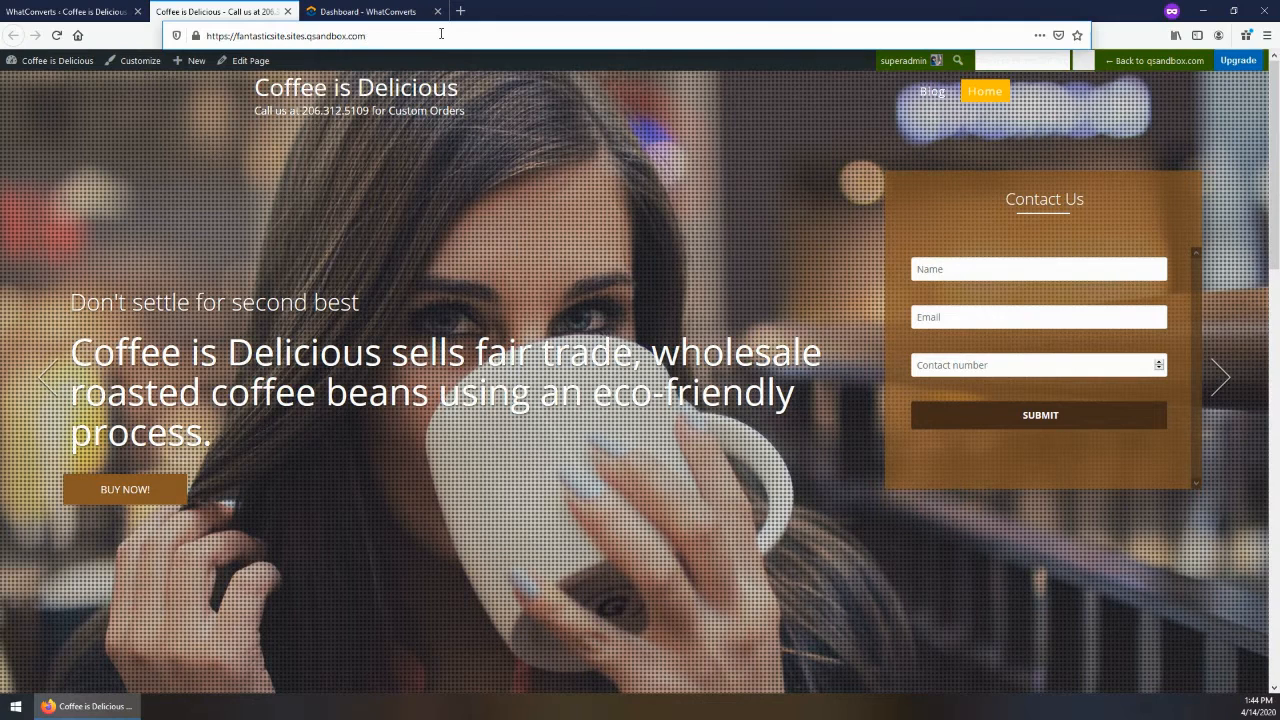
Load the site with the test parameters ?gclid=test&wc_clear=true&utm_keyword=TestKeyword added to its address
type("/?gclid=test")
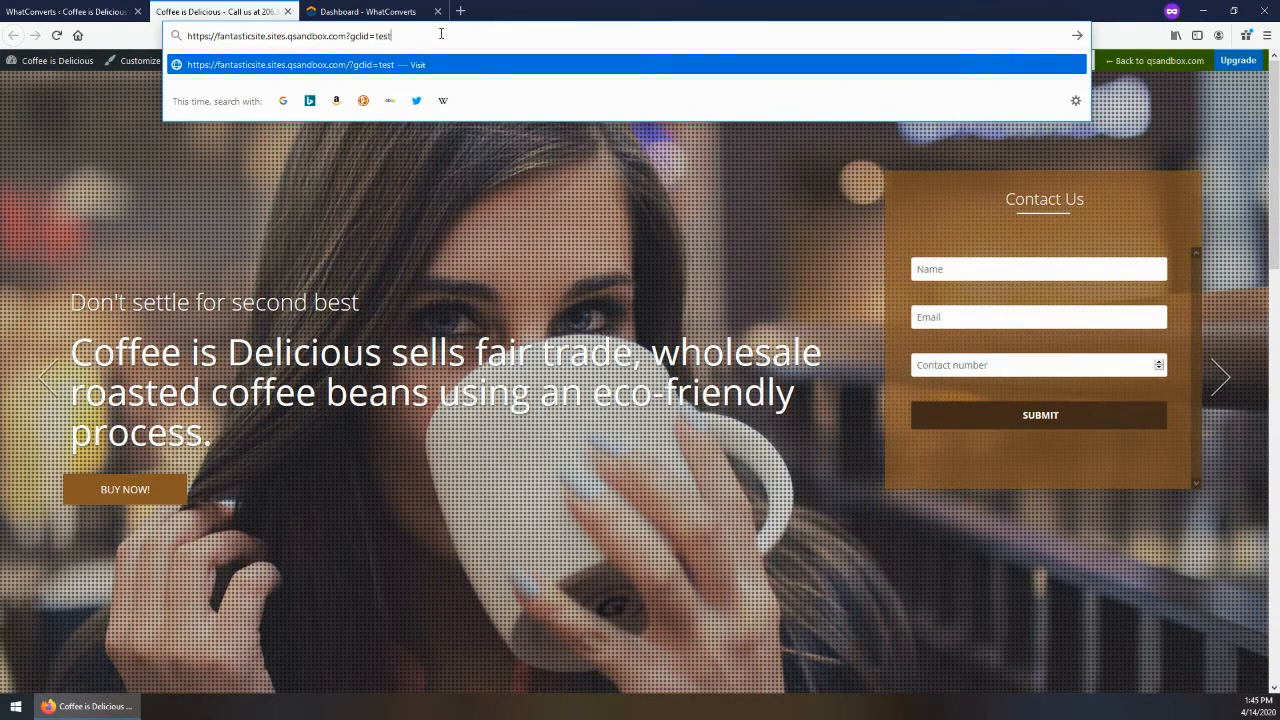
type("&wc_clear=true&utm")
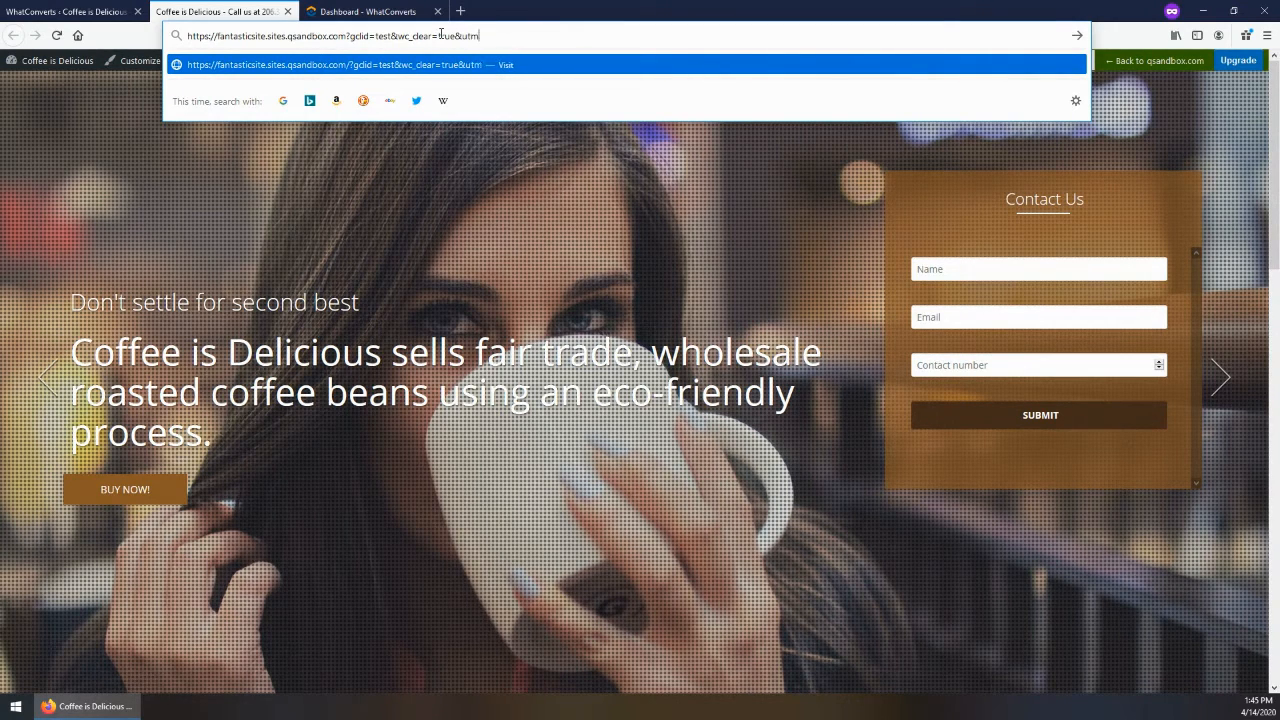
type("_keyword=TestKeyword")
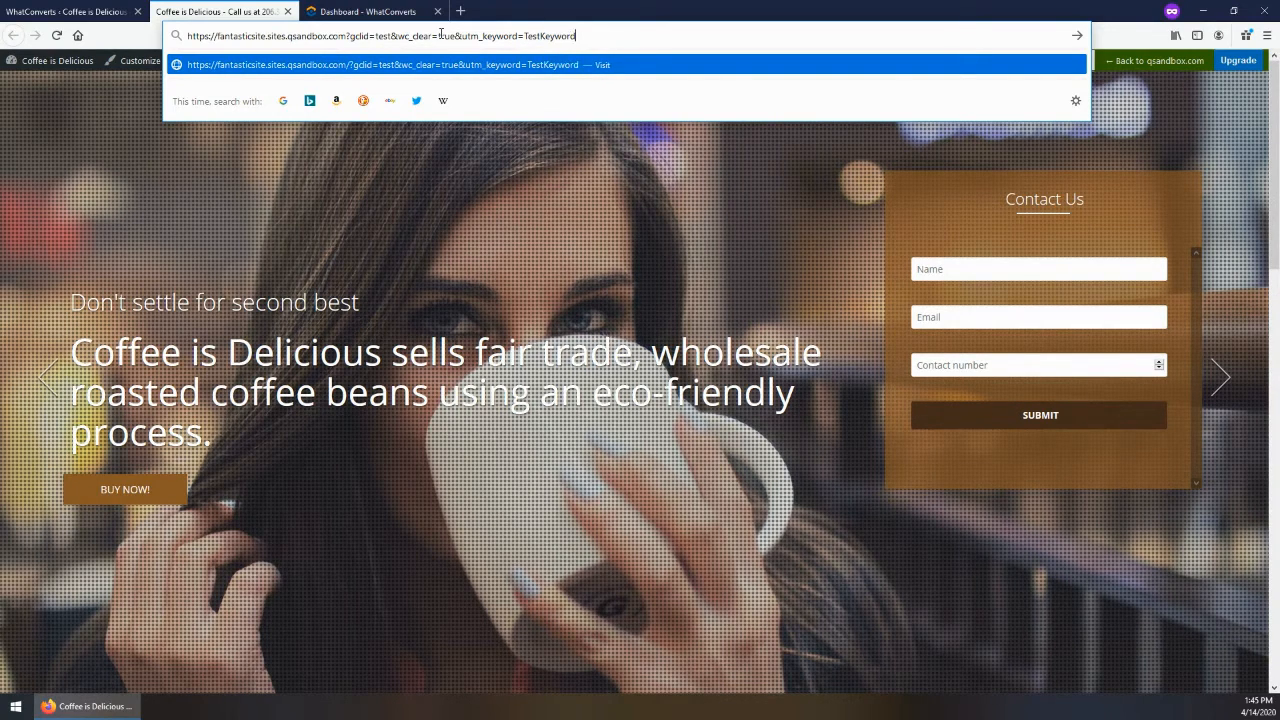
key("Return")
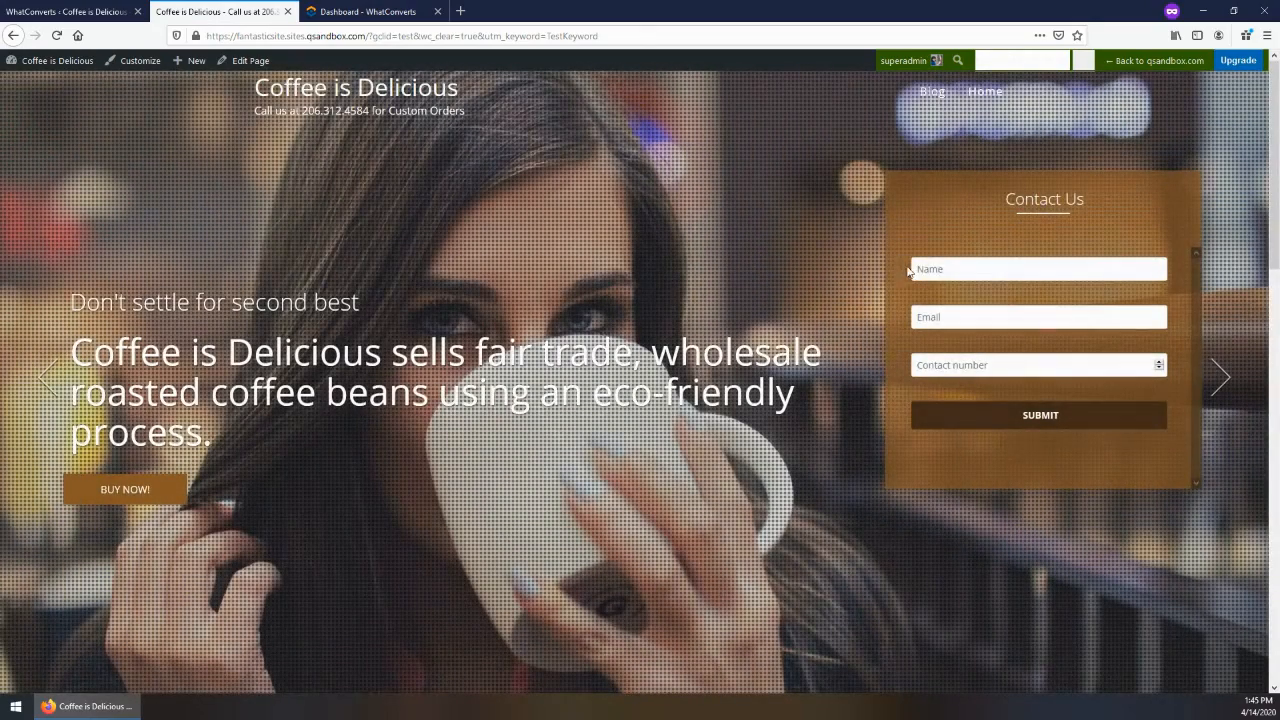
Fill in the Contact Us form with a test name, e-mail address and contact number
left_click(958, 268)
type("Jennifer")
key("Tab")
type("test@testing.com")
key("Tab")
type("222222222")
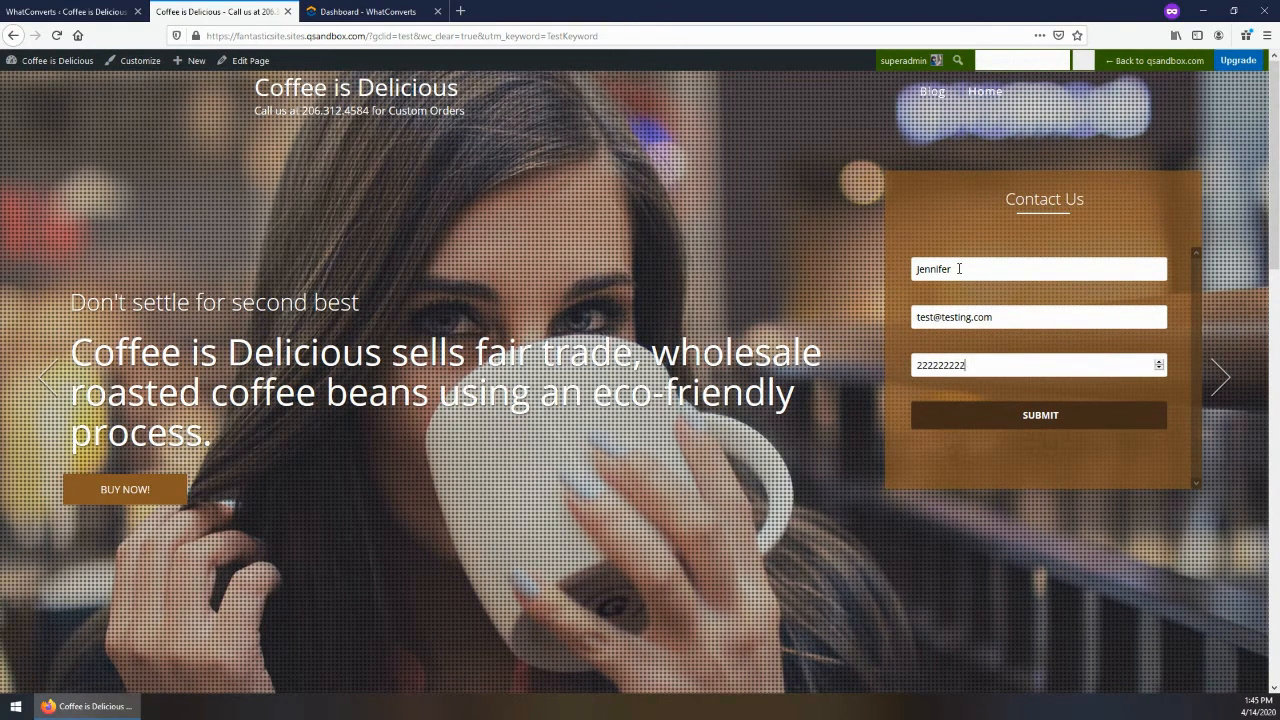
Submit the filled-in Contact Us form and refresh the leads list on the WhatConverts dashboard
left_click(1014, 414)
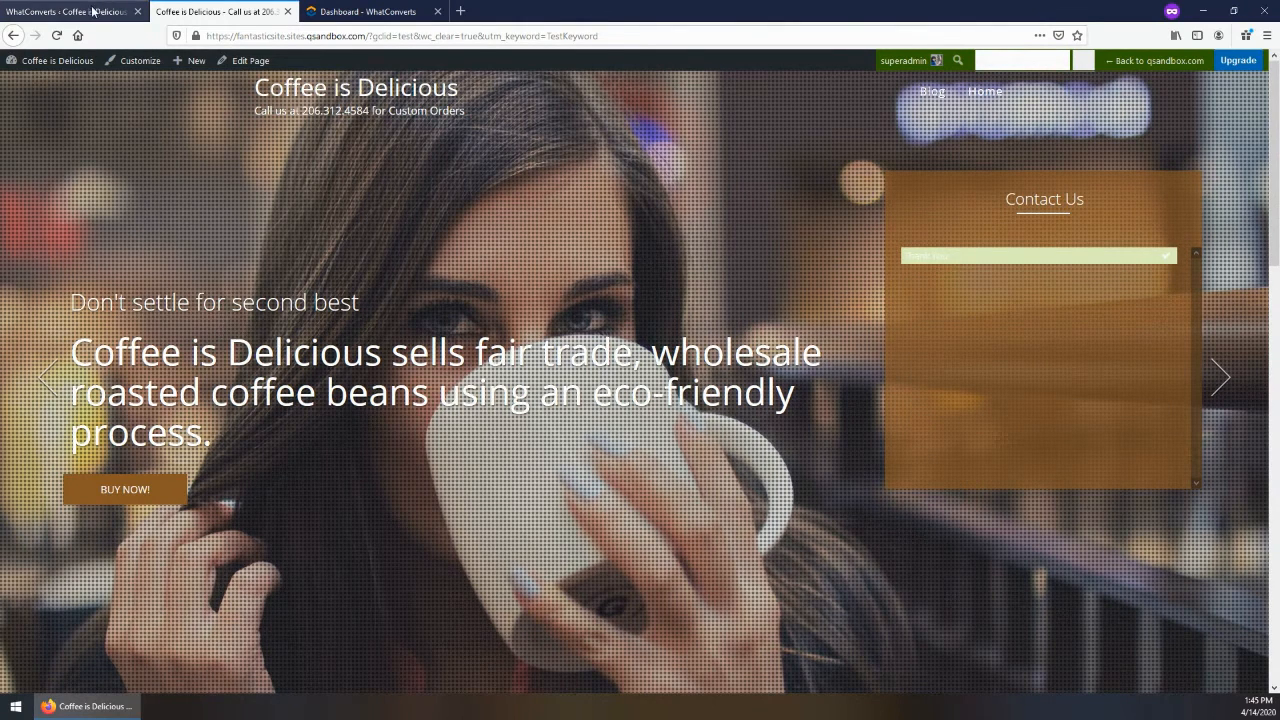
left_click(362, 11)
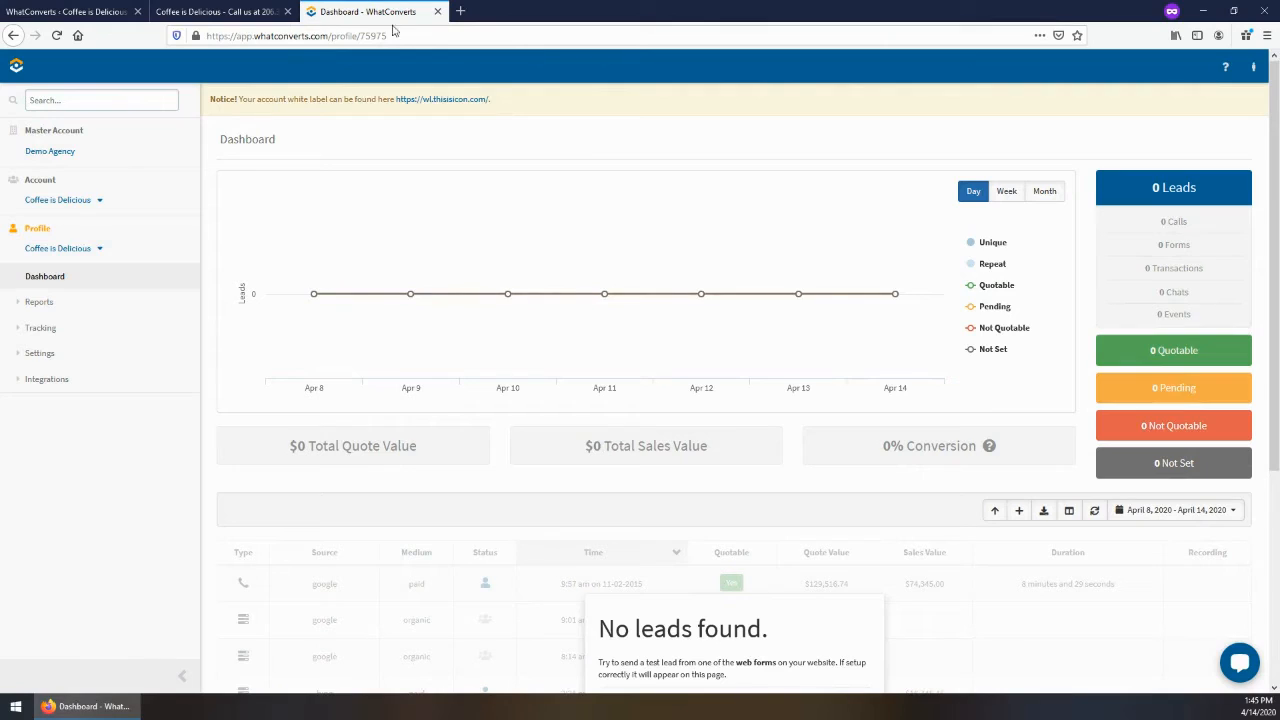
left_click(1094, 512)
scroll(434, 611, "down", 1)
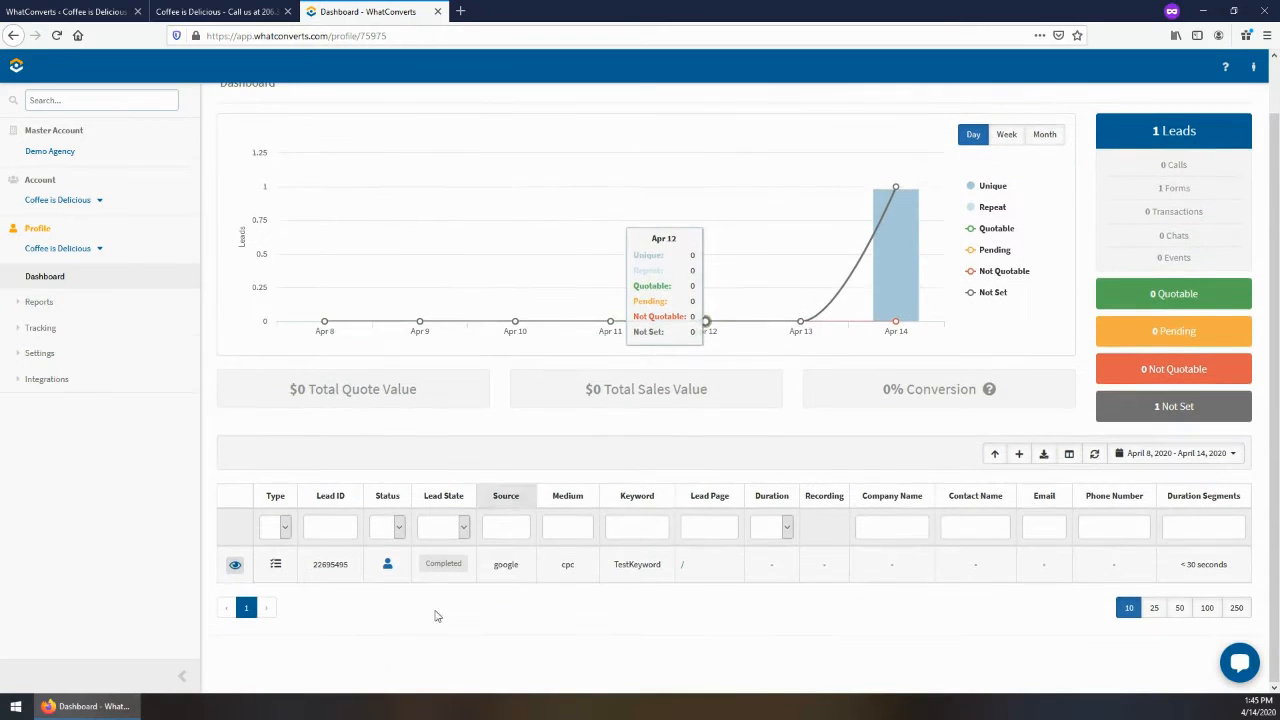
View the web form lead's details and check its keyword, source and submitted contact fields
left_click(235, 564)
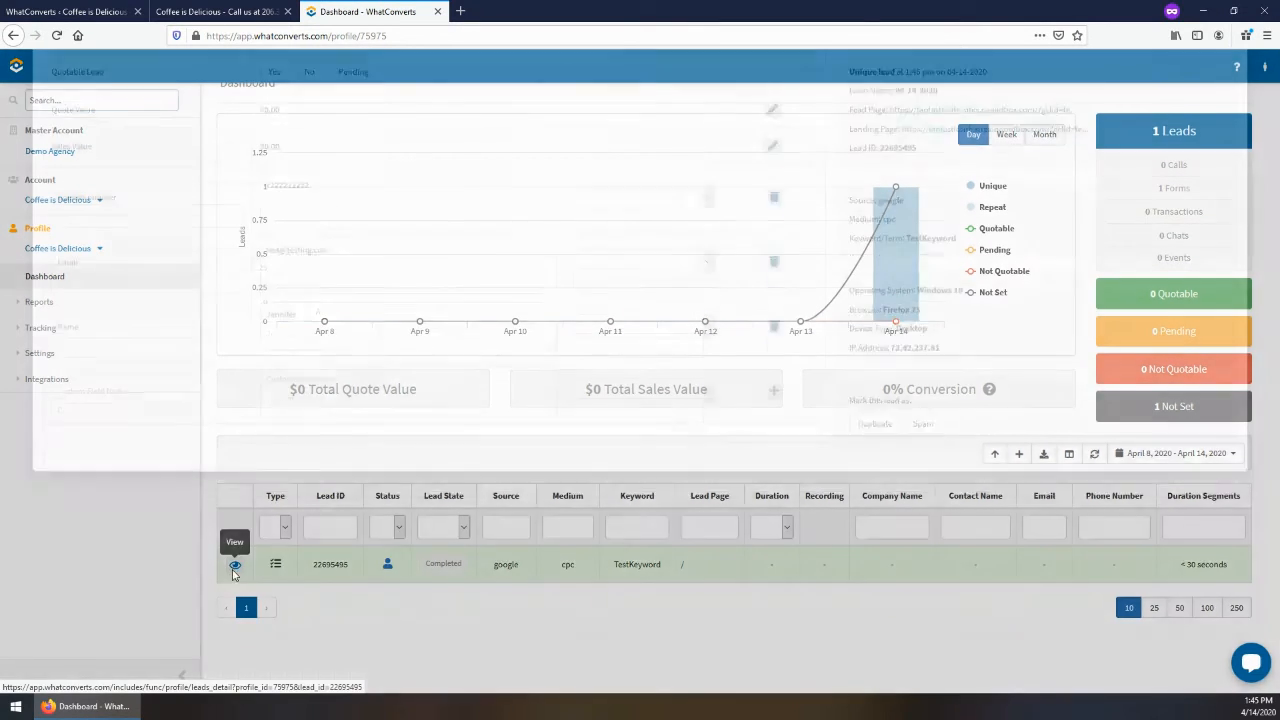
double_click(932, 331)
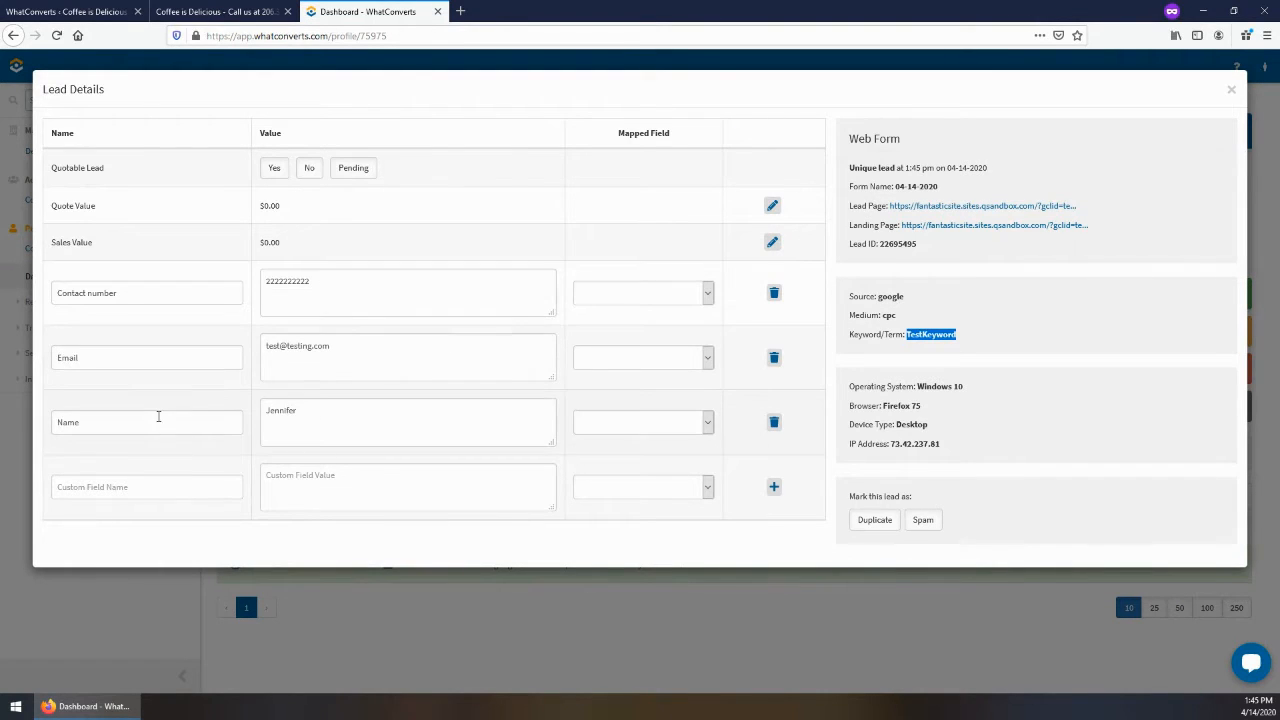
left_click(1232, 91)
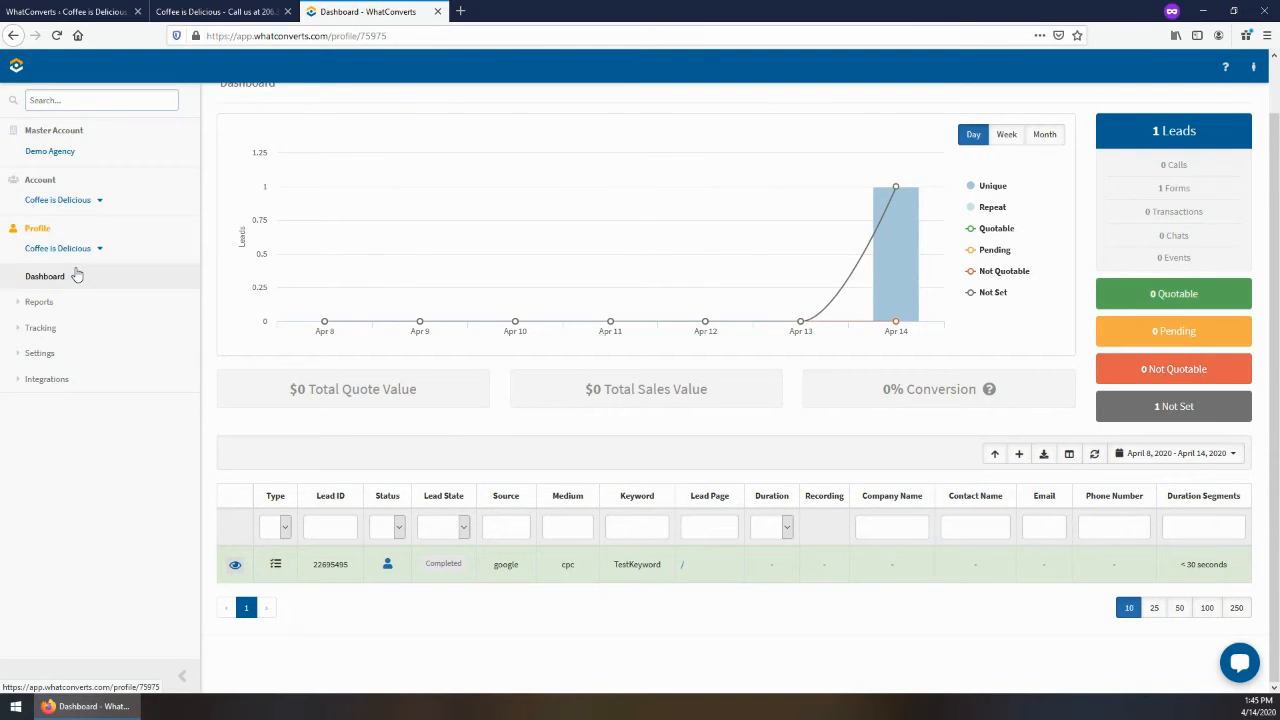
Refresh the dashboard's leads list again and check the lead totals, chart and entries for the test phone call
left_click(184, 8)
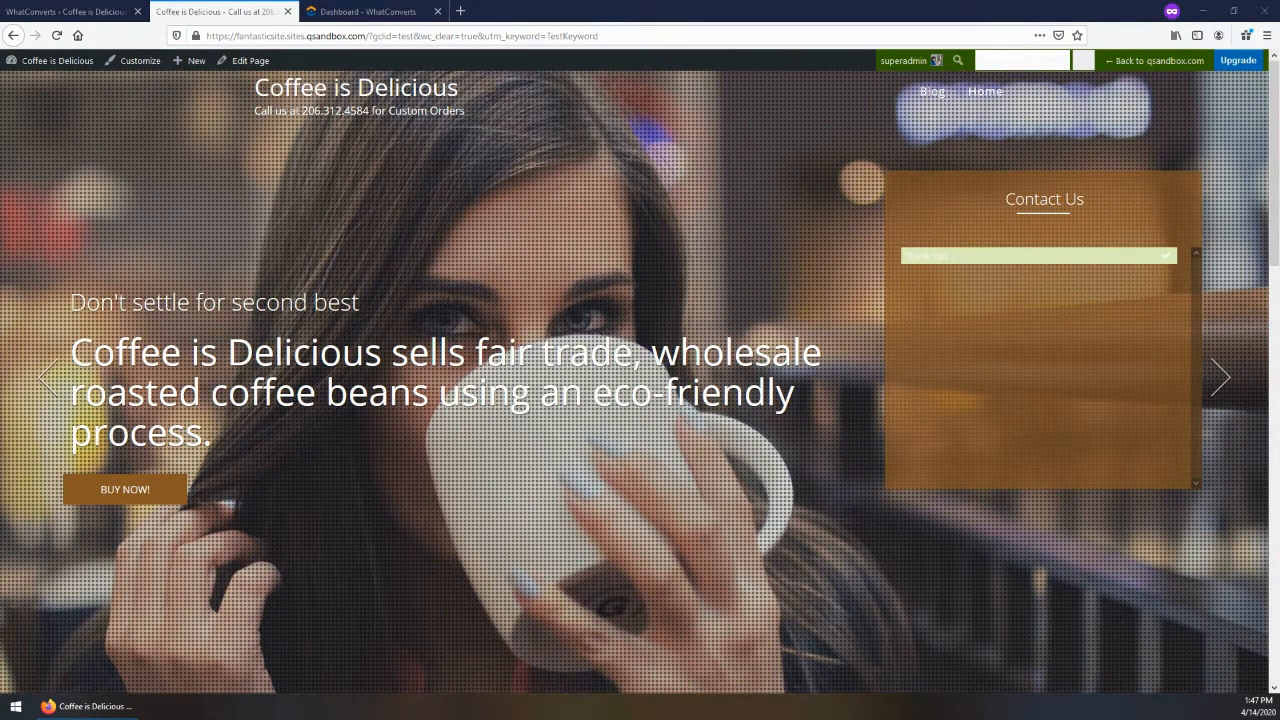
left_click(365, 15)
left_click(1094, 453)
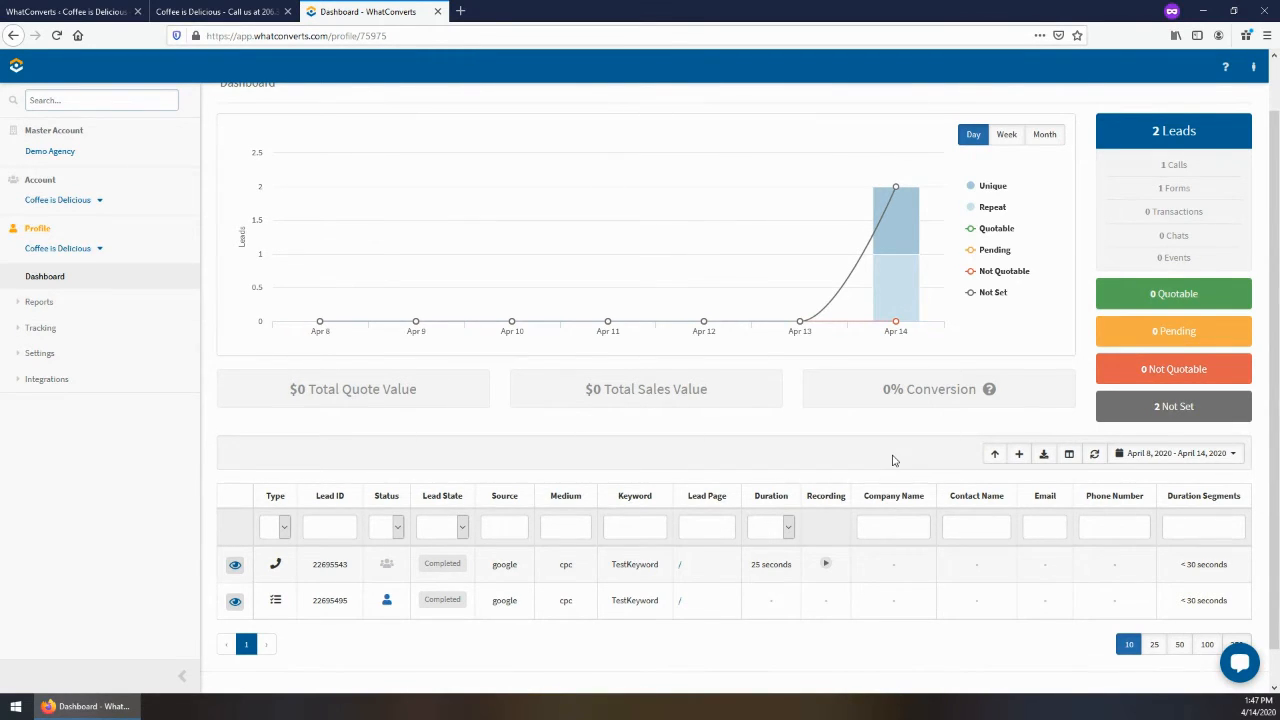
scroll(654, 374, "up", 1)
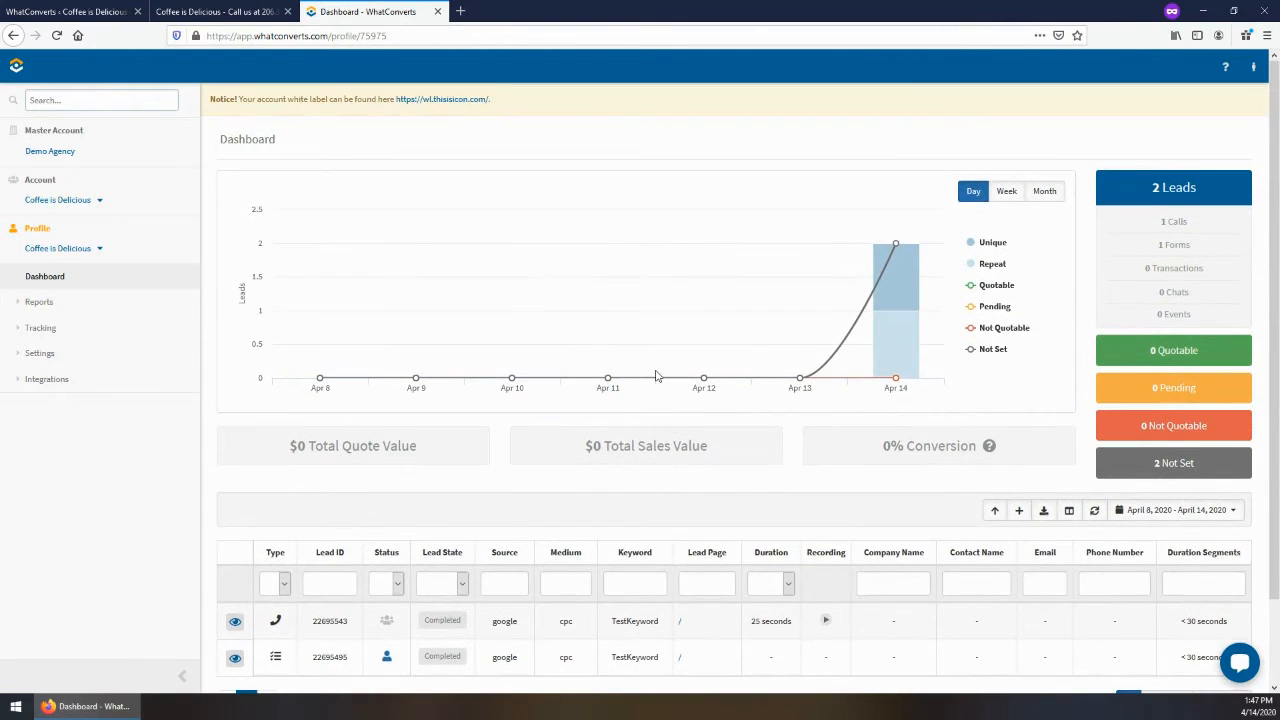
scroll(656, 376, "down", 1)
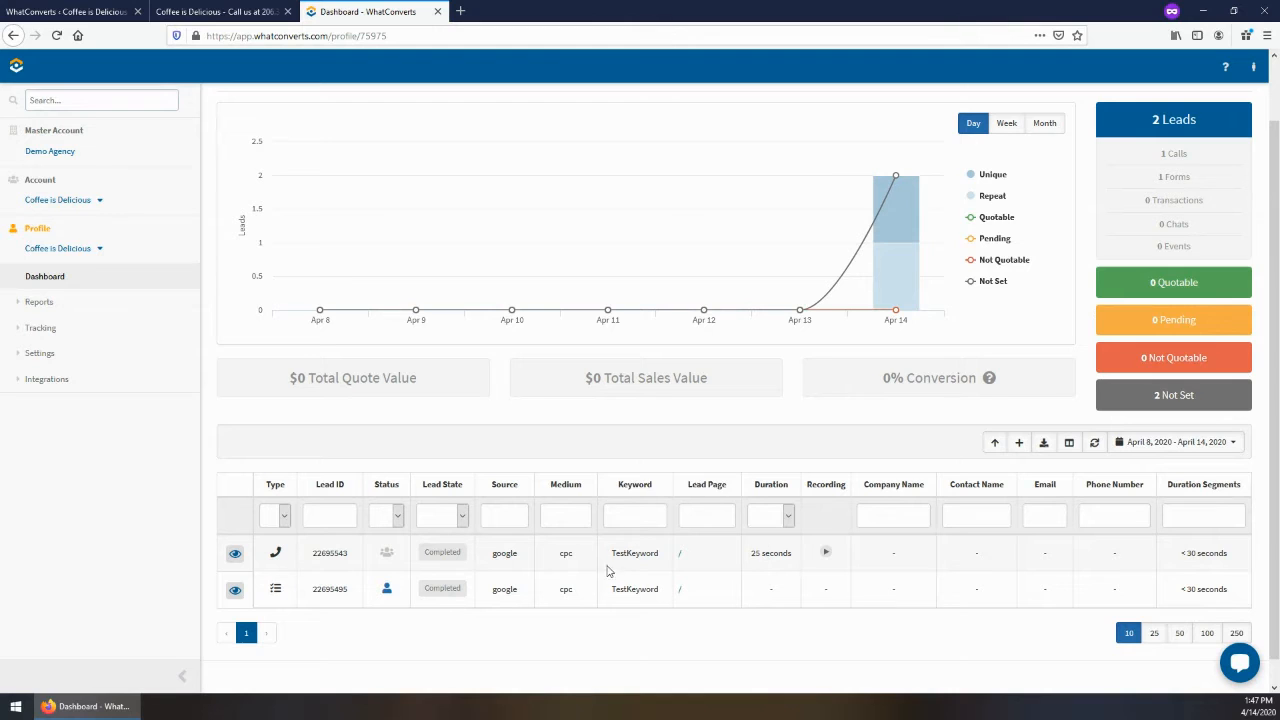
Hide the Lead Page column in the leads table and show the IP Address and Operating System columns
left_click(1069, 442)
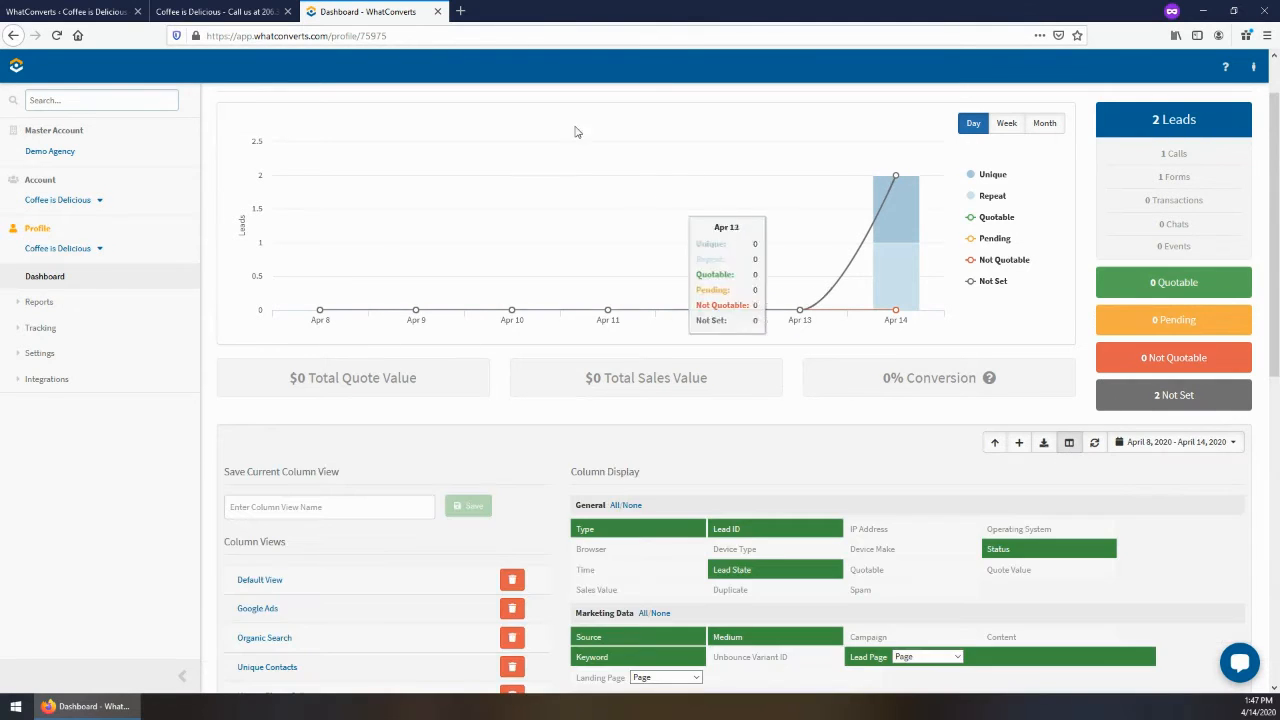
scroll(770, 600, "down", 2)
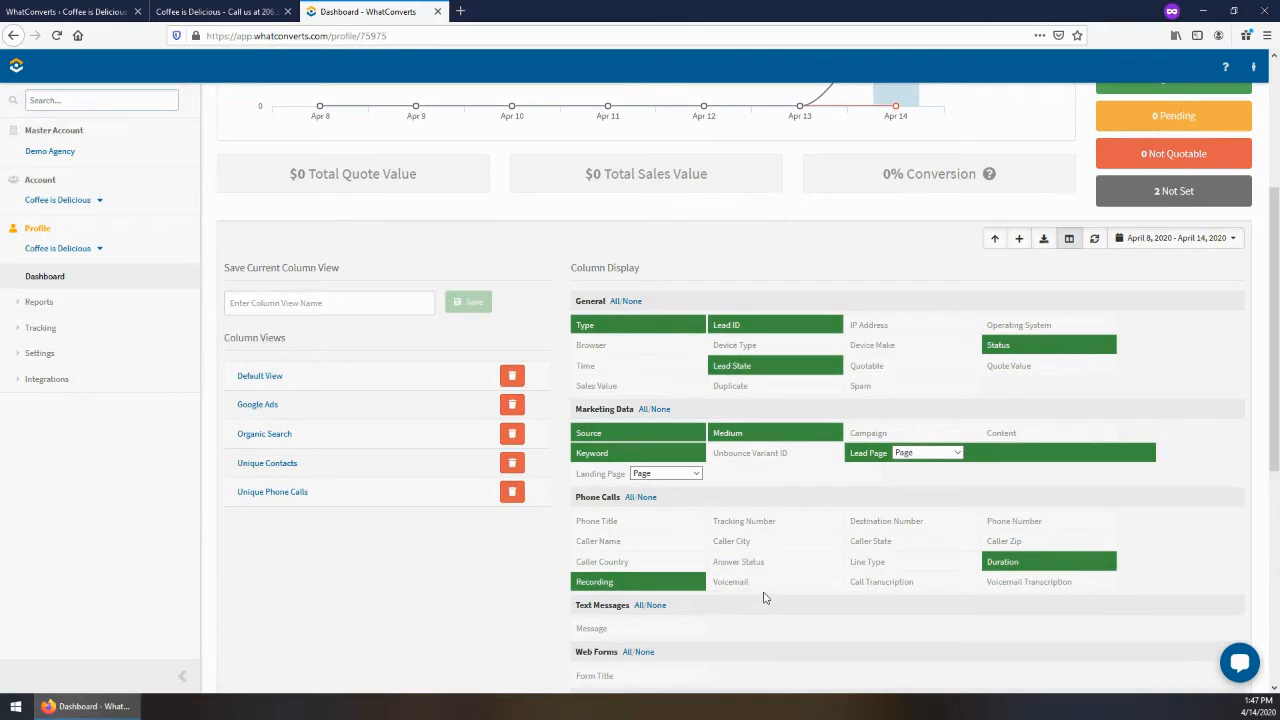
left_click(858, 456)
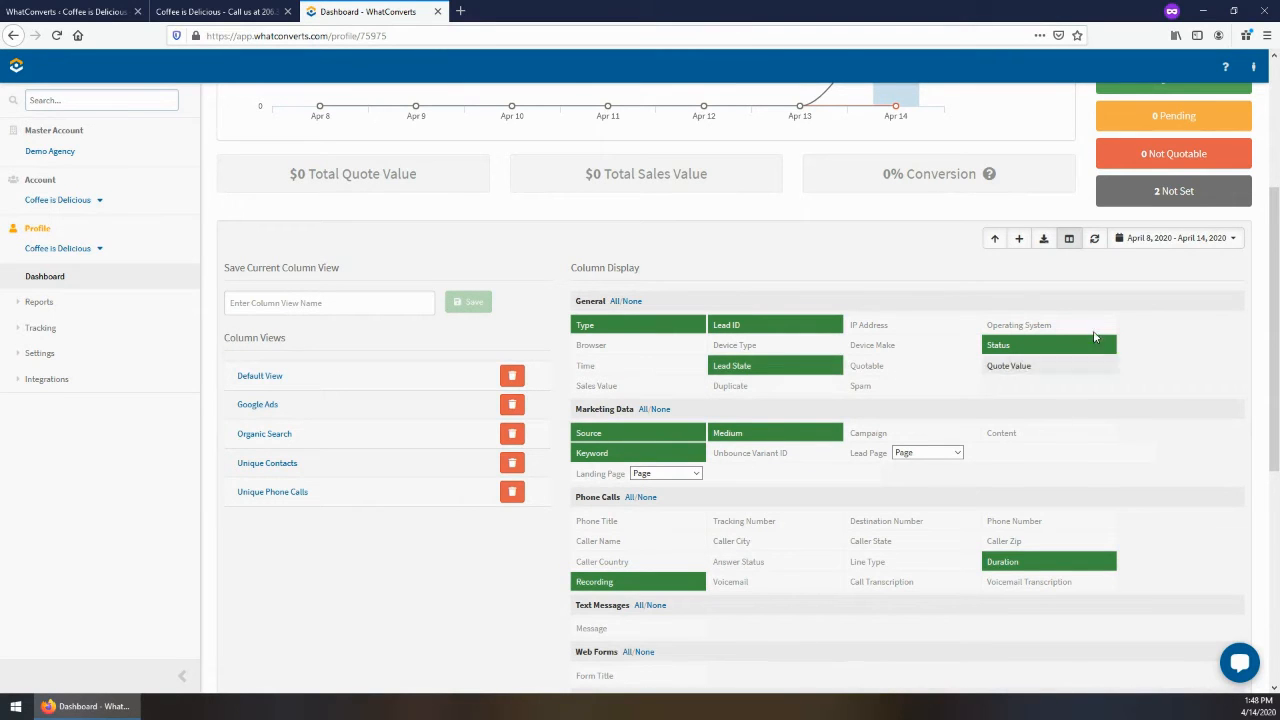
left_click(923, 333)
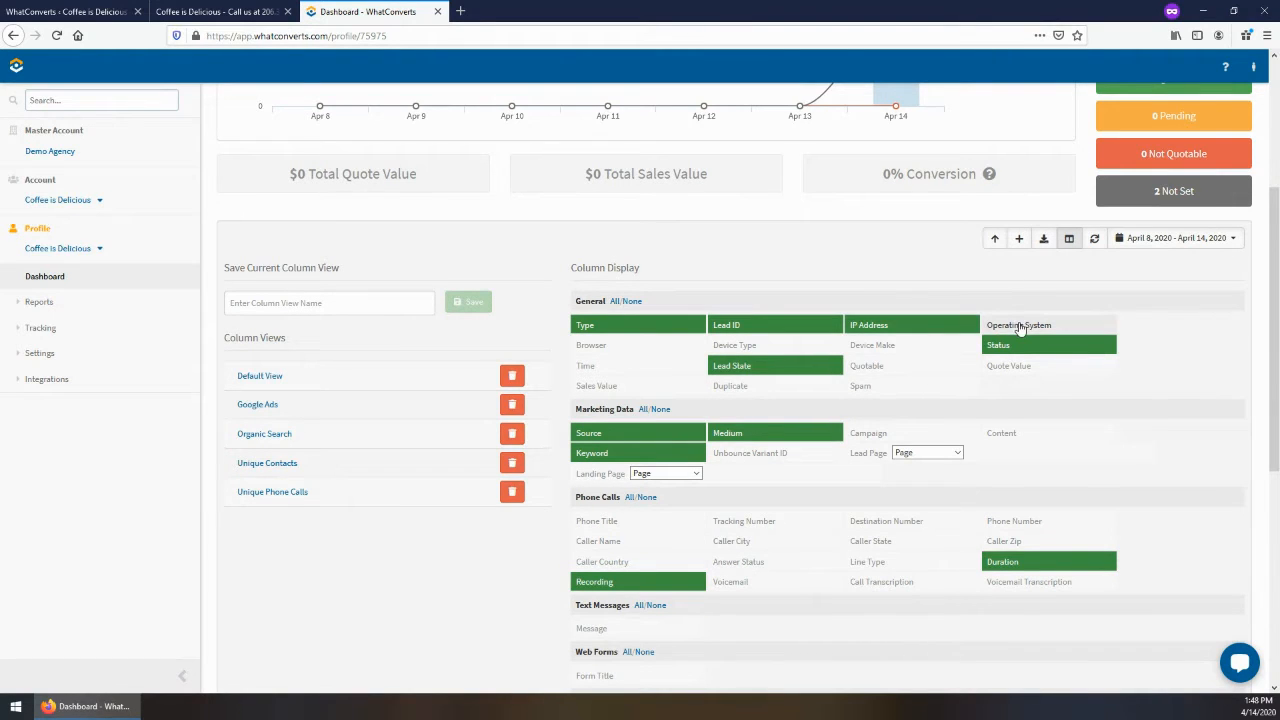
left_click(1018, 327)
scroll(885, 520, "down", 3)
scroll(680, 490, "down", 5)
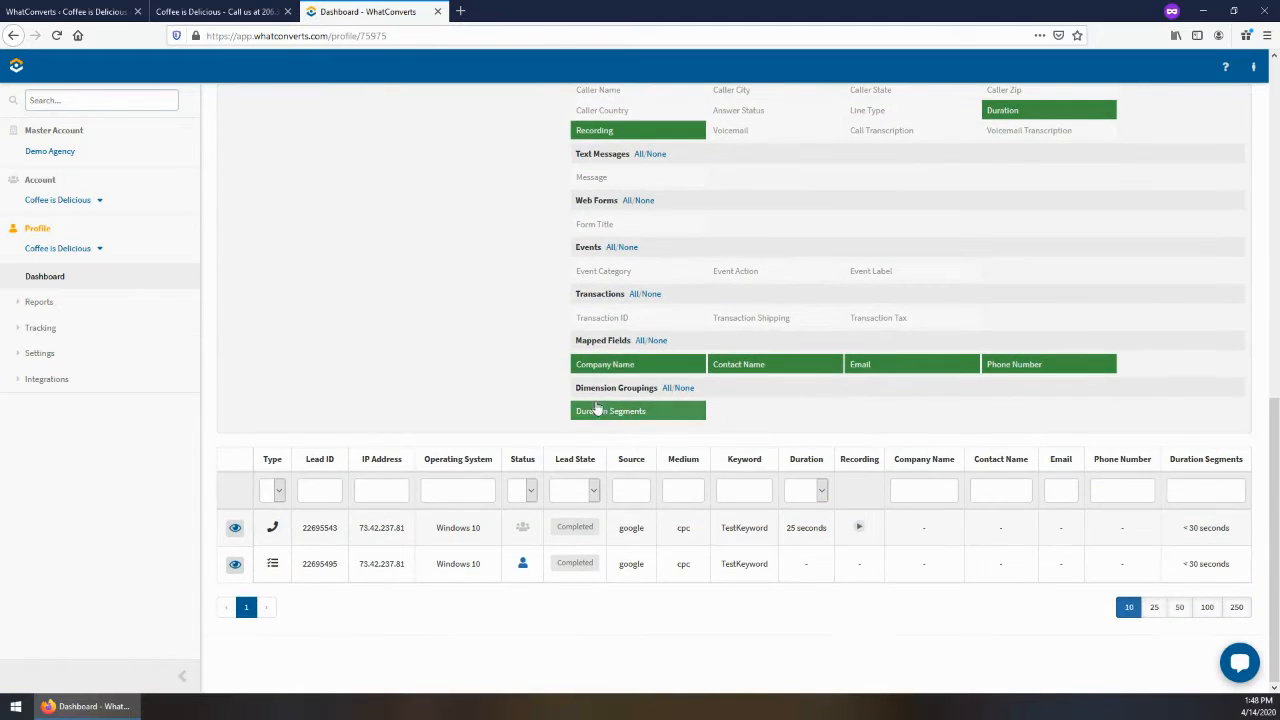
scroll(655, 400, "up", 2)
scroll(668, 445, "up", 1)
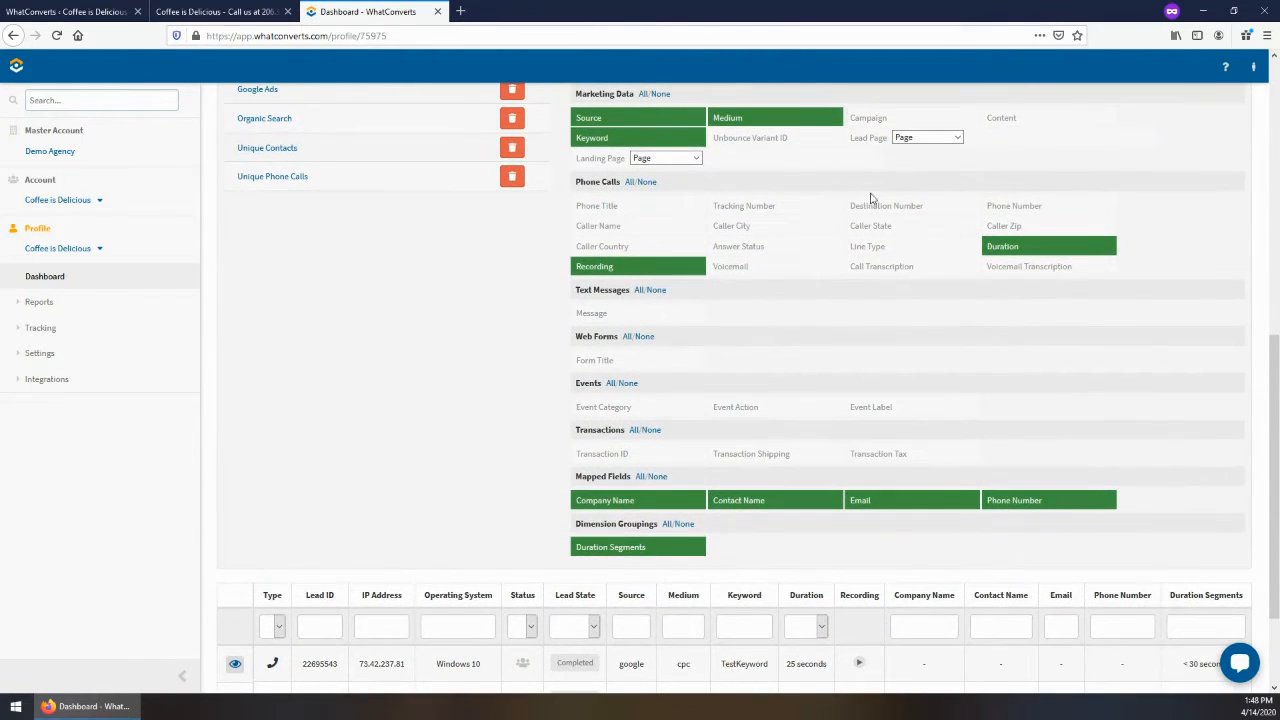
Add the Form Title column to the leads table, remove it again and close the column display options
left_click(625, 360)
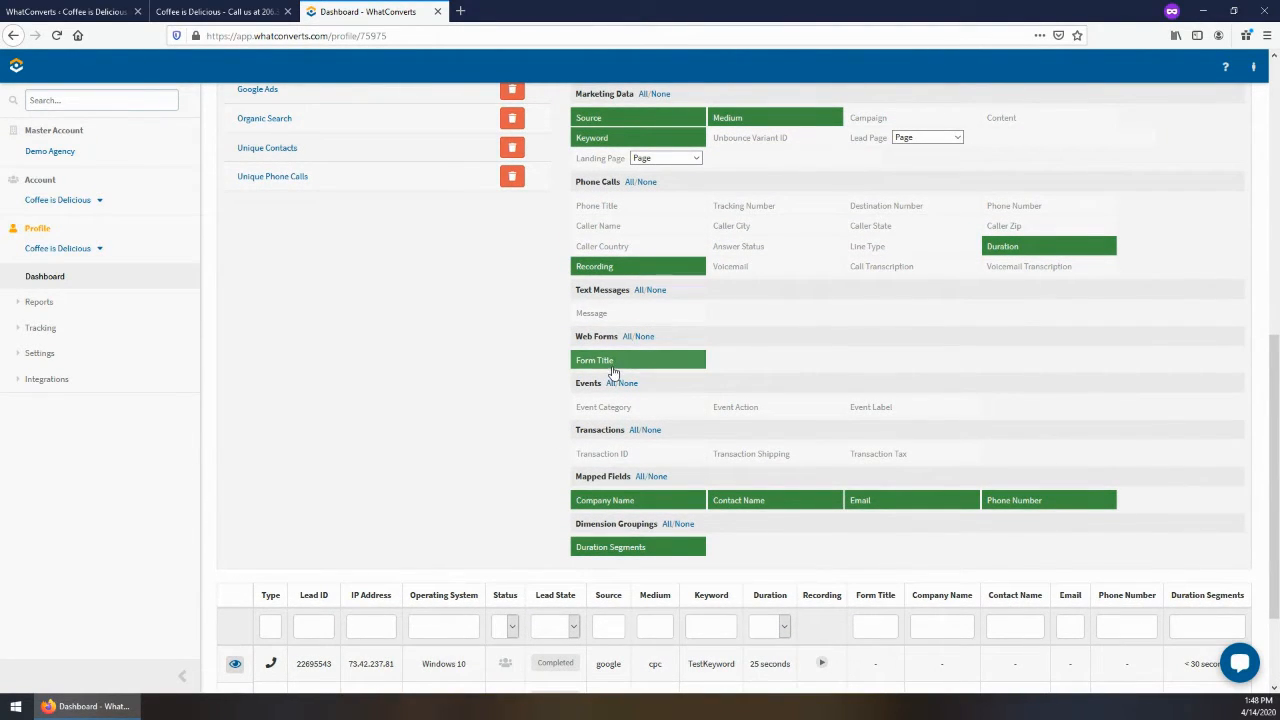
left_click(612, 366)
scroll(840, 450, "up", 2)
scroll(840, 450, "up", 5)
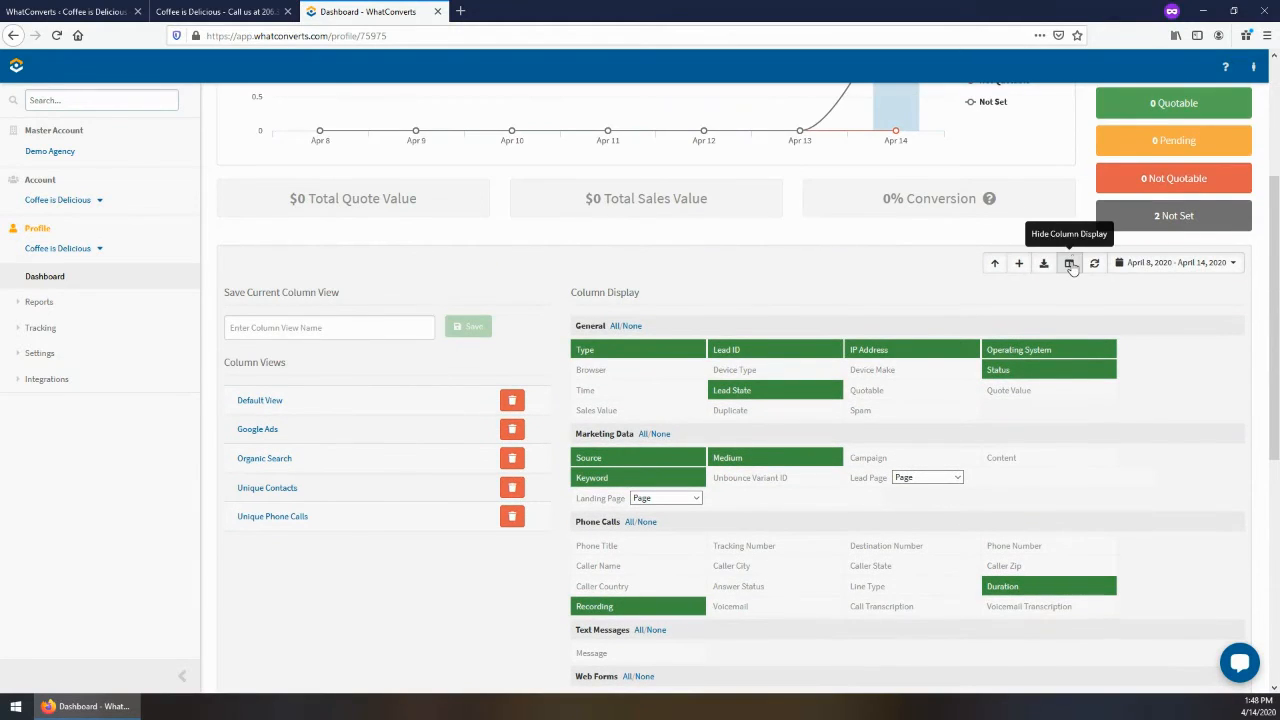
left_click(1071, 264)
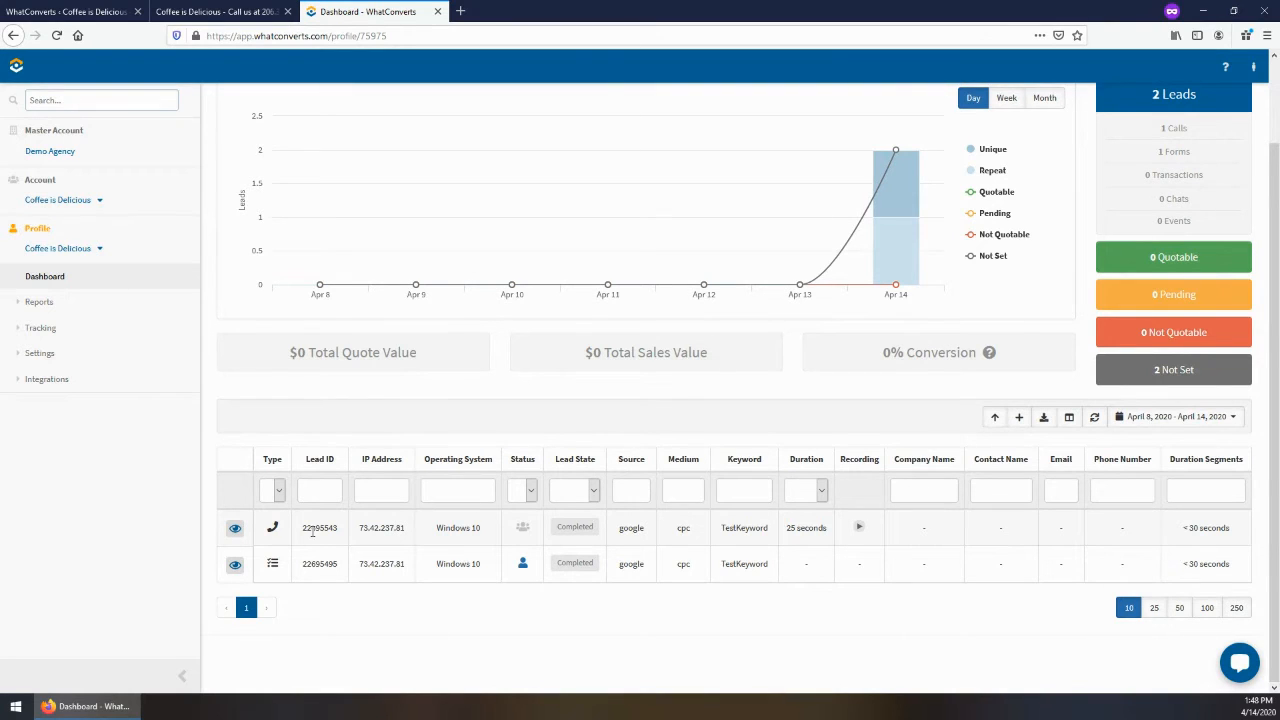
Filter the leads list by the last four digits of the web form lead's ID, and clear that filter
left_click_drag(310, 530, 343, 536)
double_click(335, 530)
left_click(327, 530)
left_click_drag(317, 566, 338, 566)
left_click(341, 571)
left_click(317, 485)
type("5")
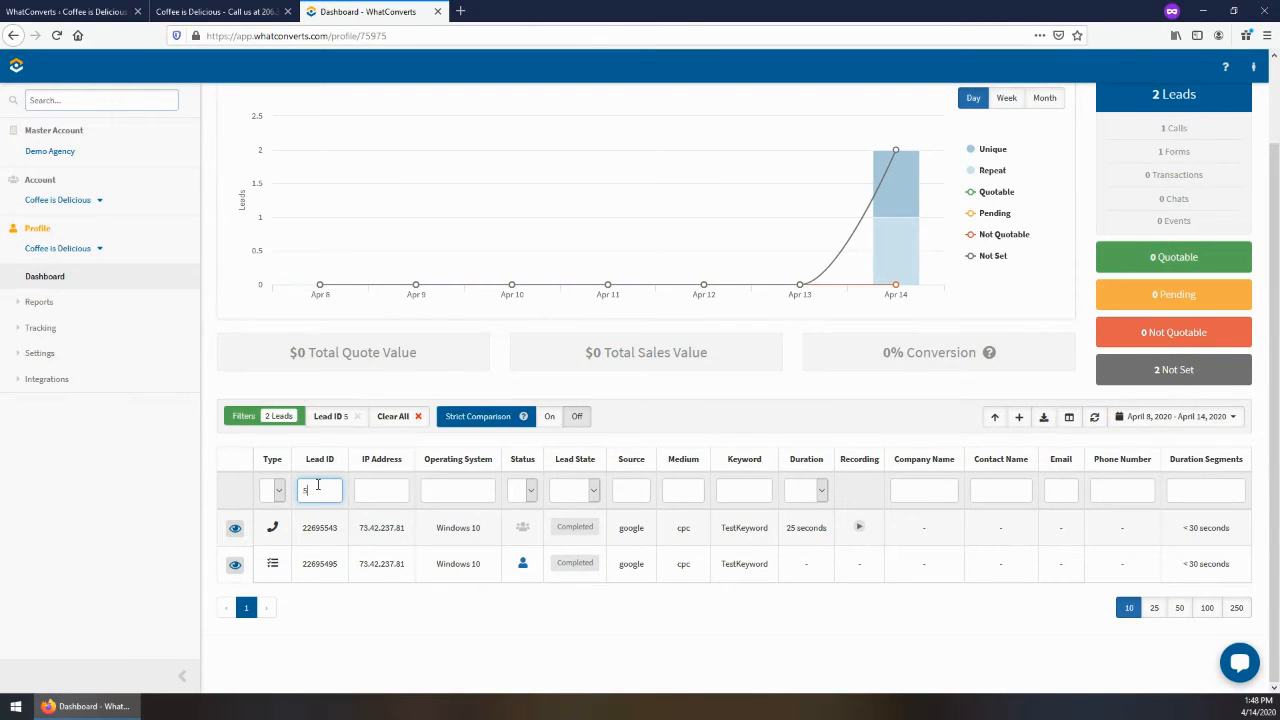
type("495")
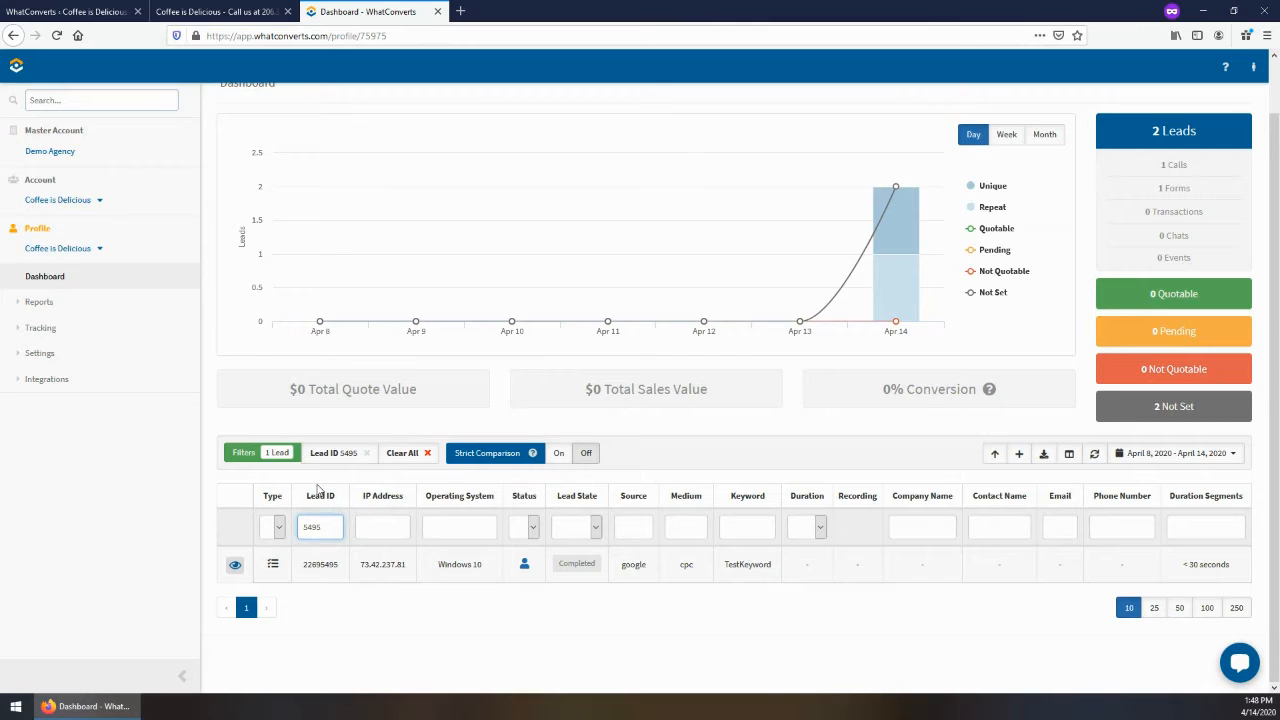
double_click(322, 527)
key("BackSpace")
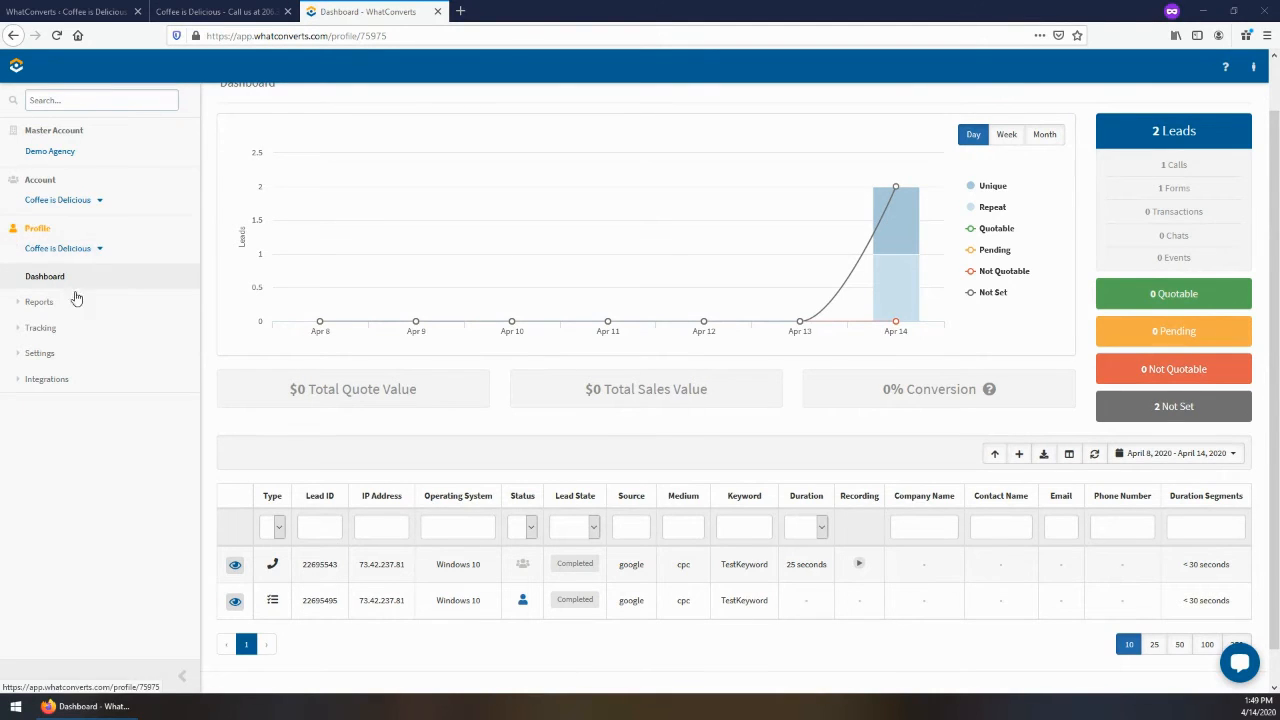
Open the Report Builder and browse the primary dimensions available for a report without choosing one
left_click(30, 310)
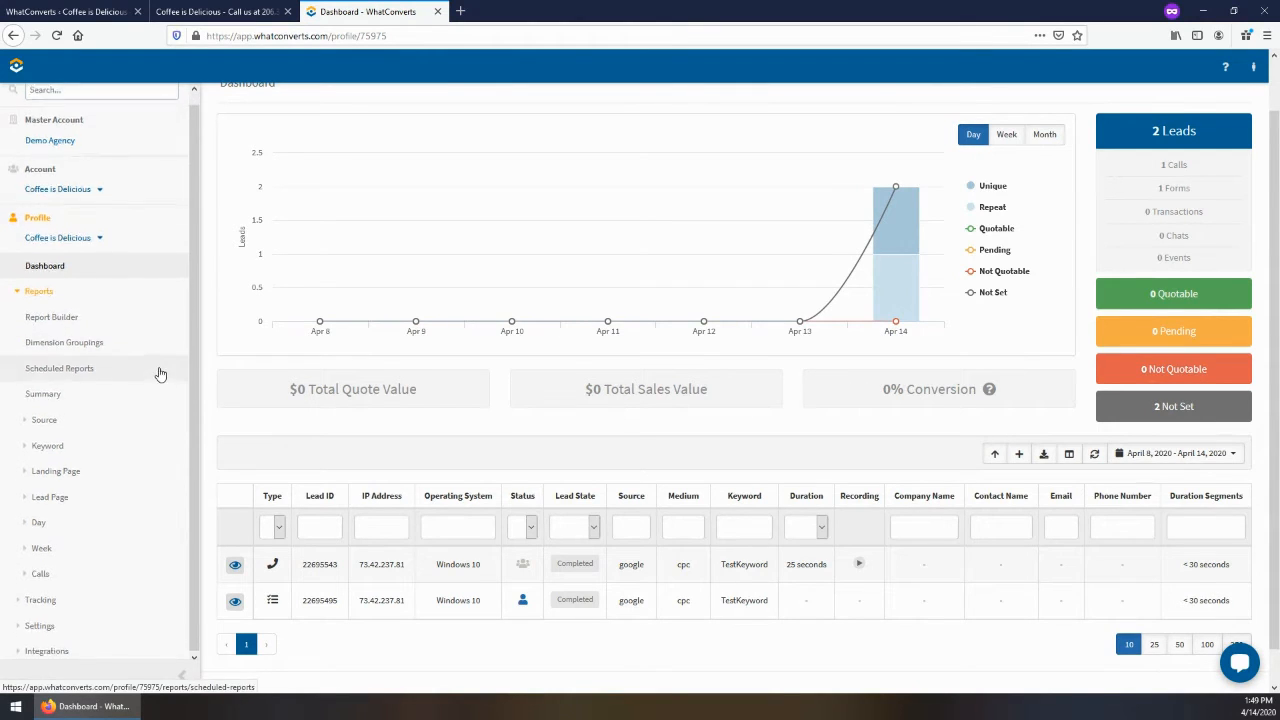
scroll(150, 360, "down", 1)
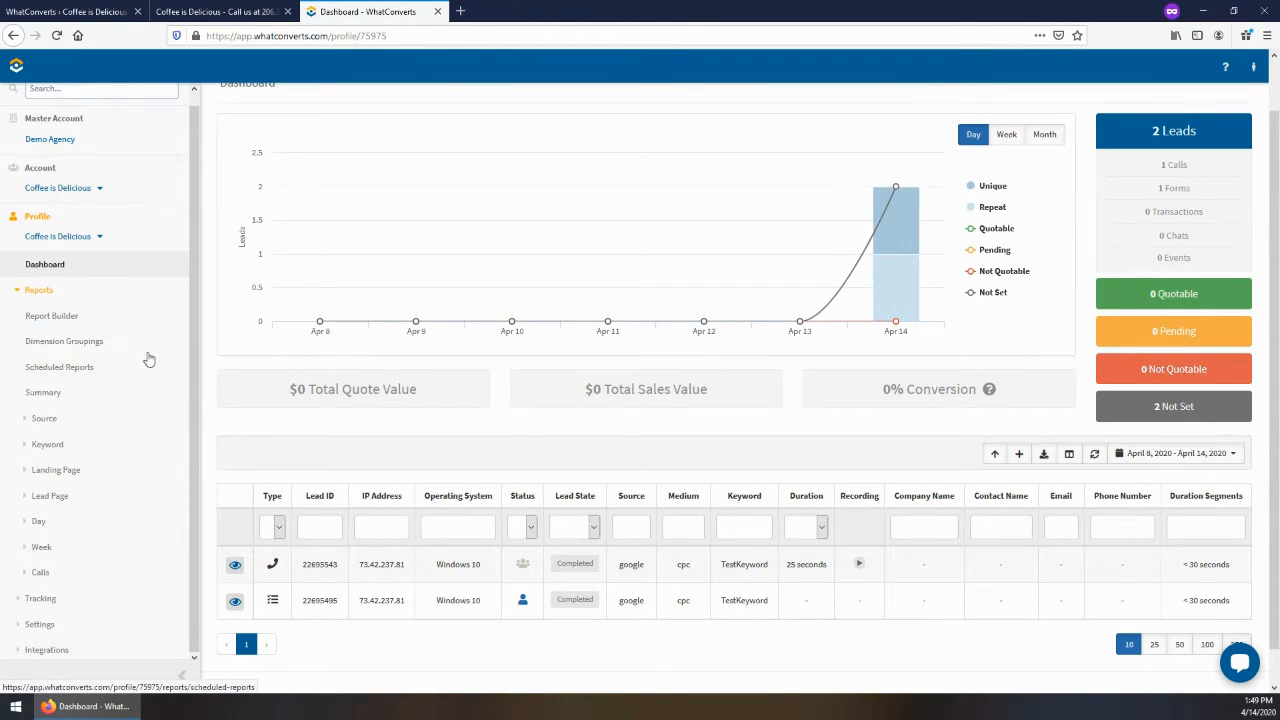
left_click(55, 319)
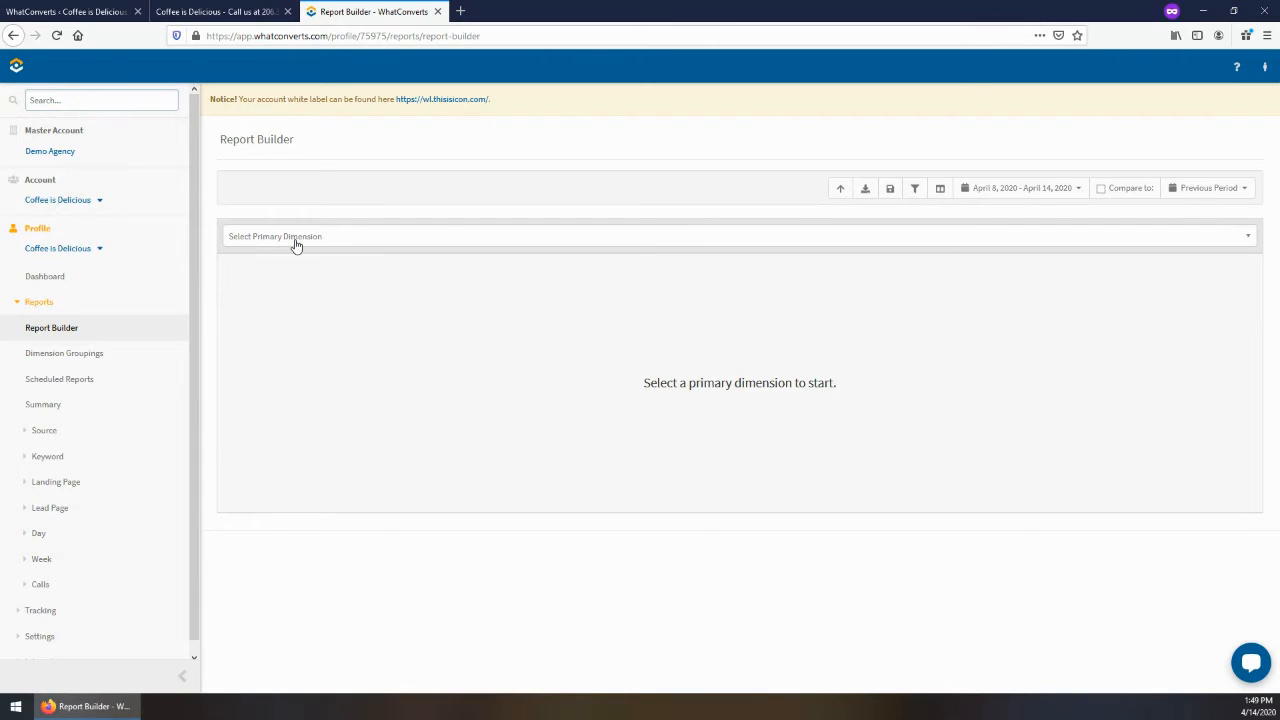
left_click(296, 246)
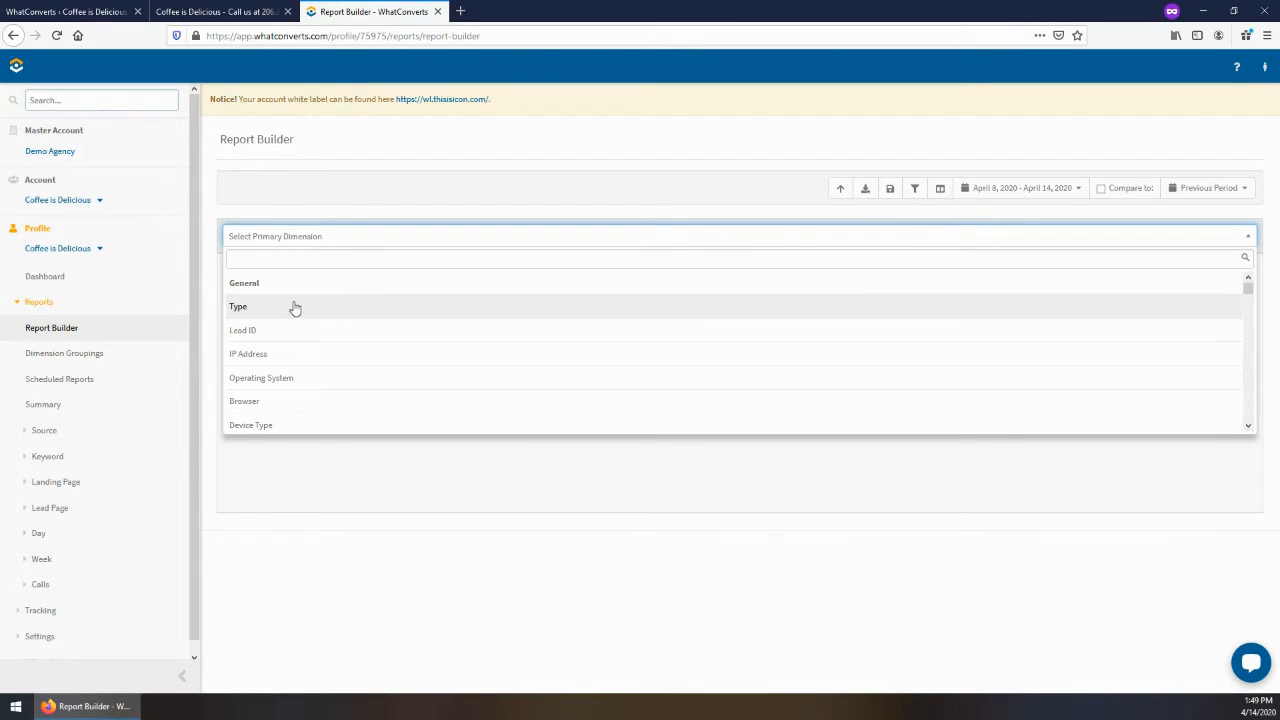
scroll(295, 308, "down", 2)
scroll(317, 420, "down", 1)
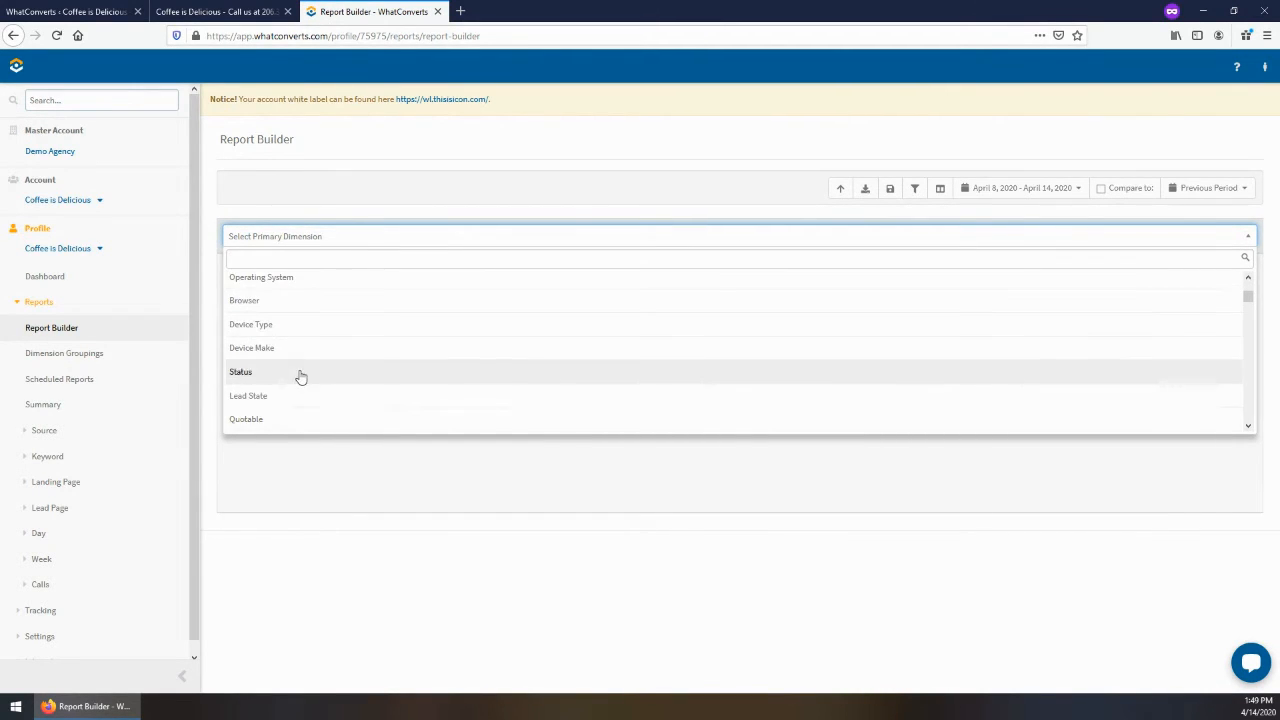
scroll(301, 377, "up", 3)
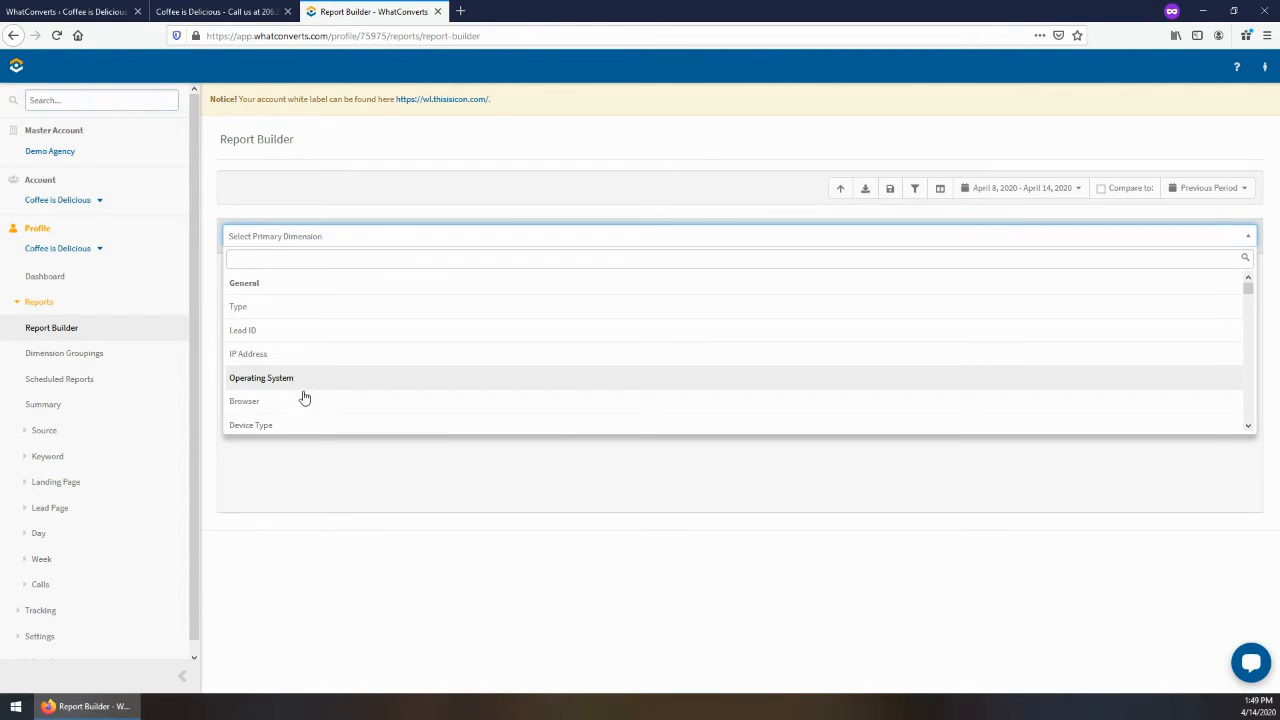
left_click(322, 520)
Examine the predefined Source and Keyword reports and the other report categories, and collapse the reports list
scroll(50, 448, "down", 1)
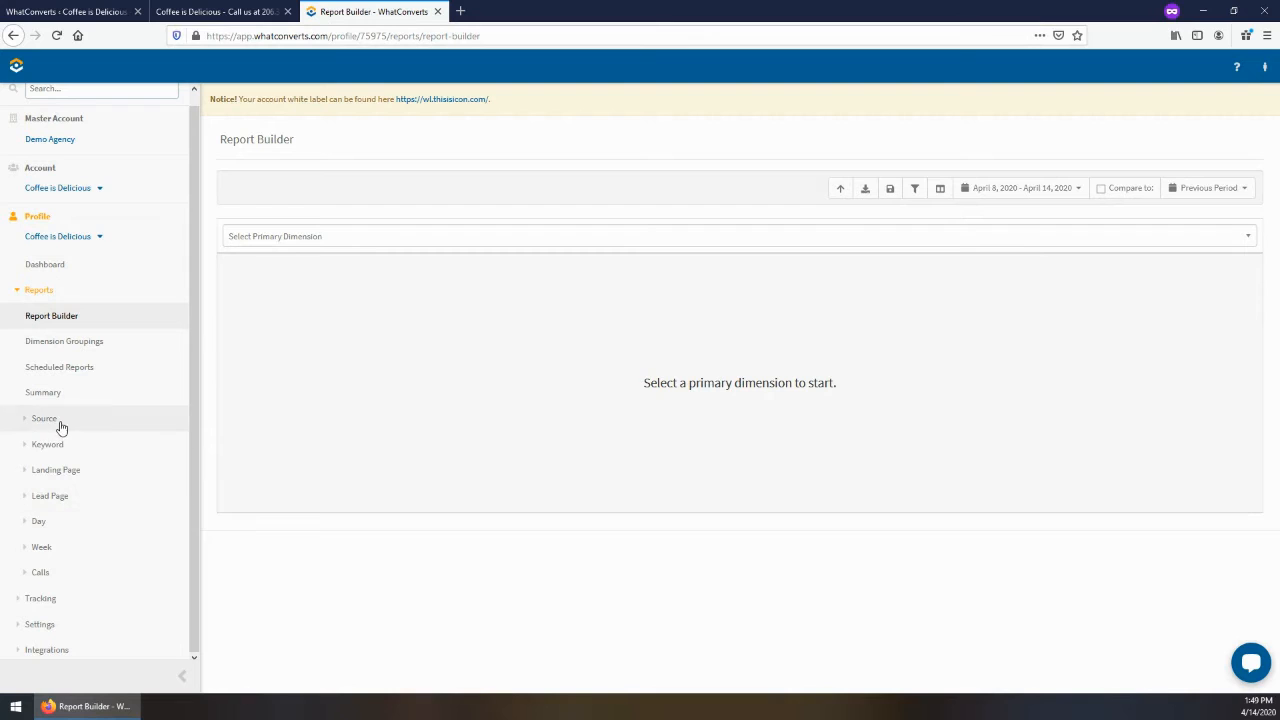
left_click(60, 428)
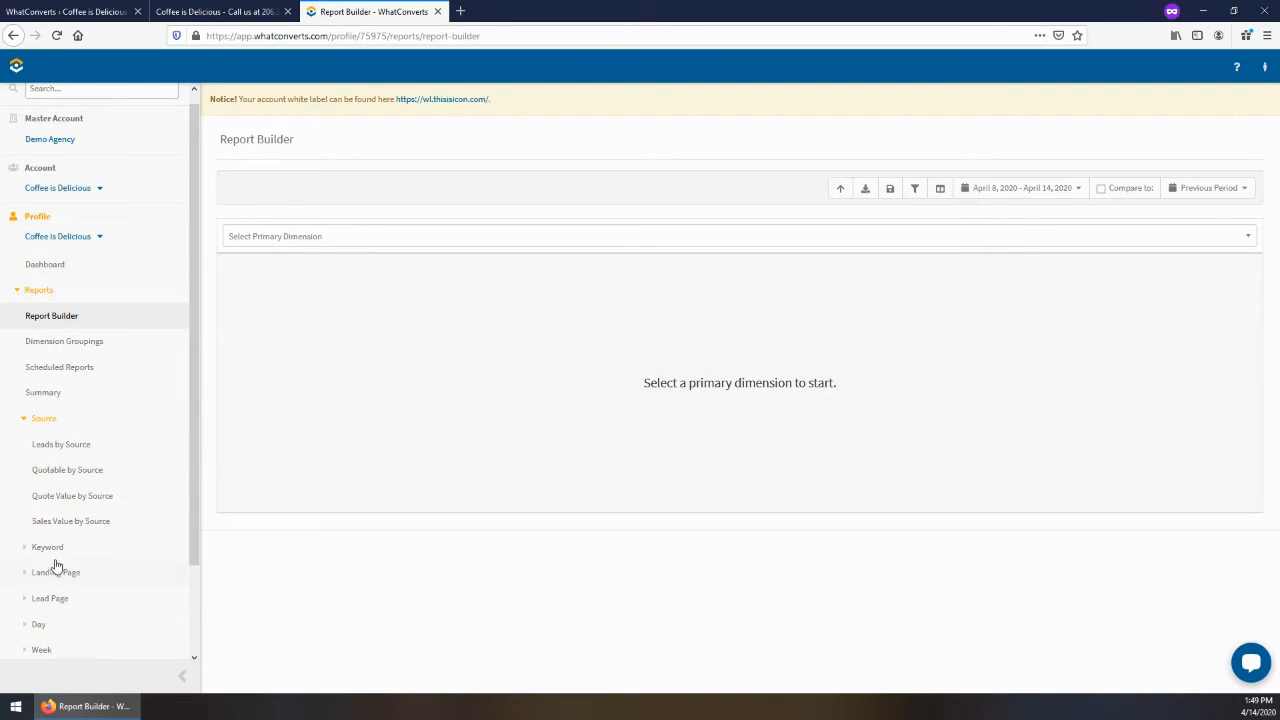
left_click(50, 547)
scroll(60, 531, "down", 1)
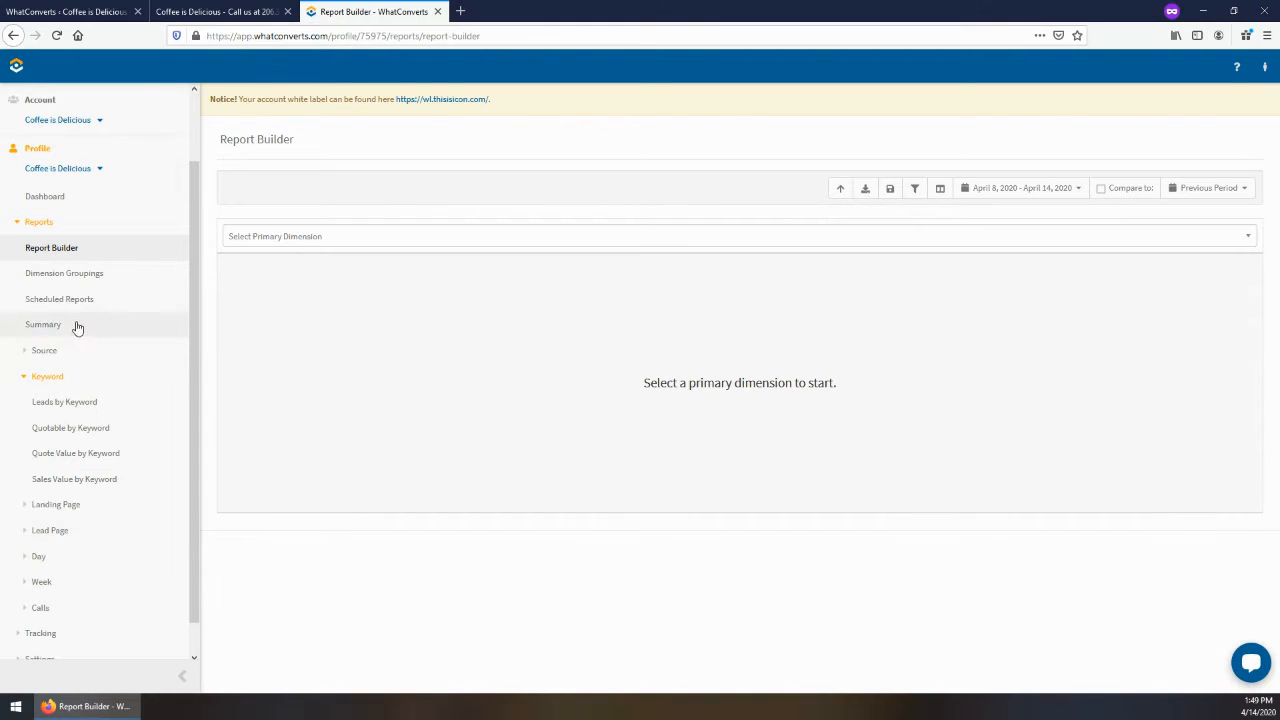
left_click(16, 228)
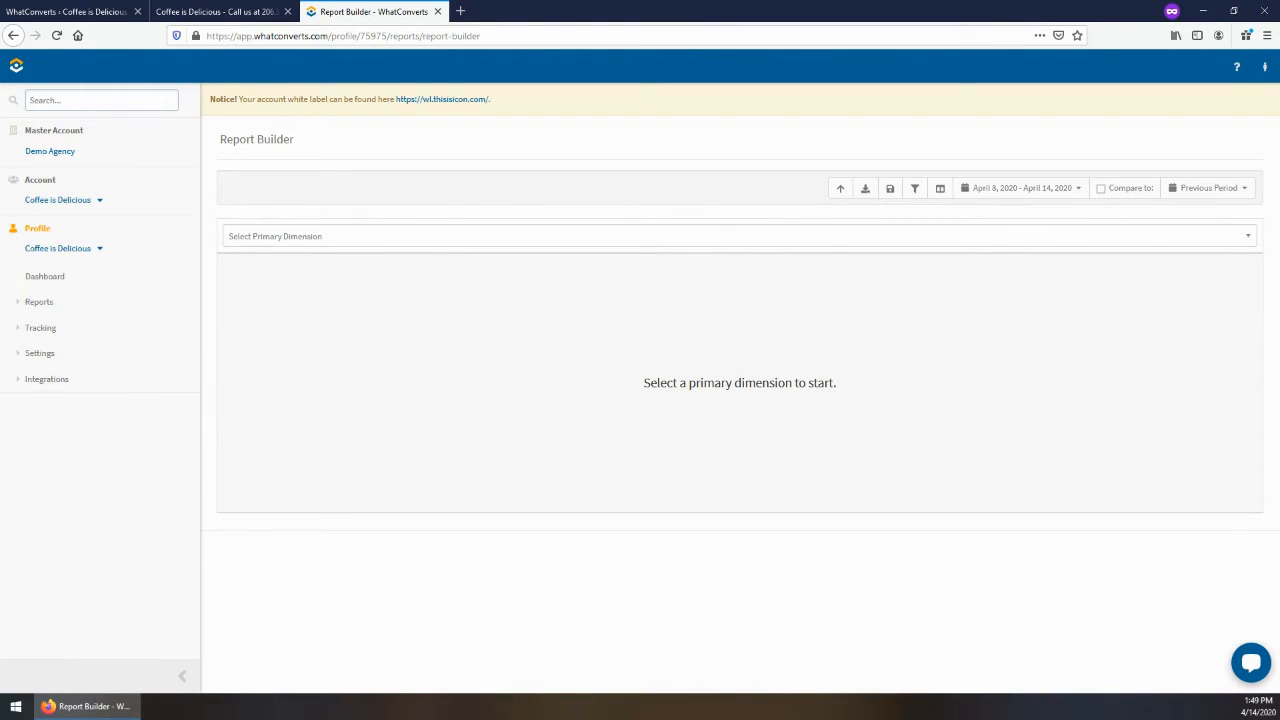
left_click(22, 302)
scroll(129, 463, "down", 1)
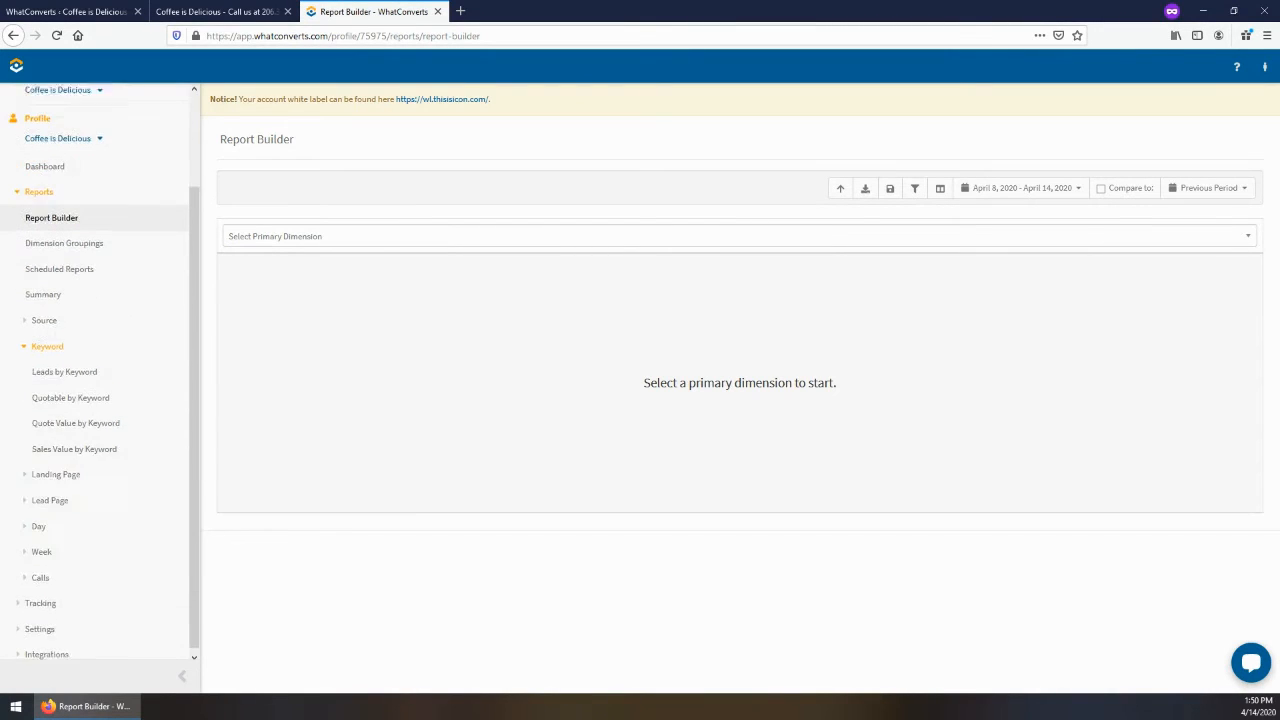
left_click(19, 189)
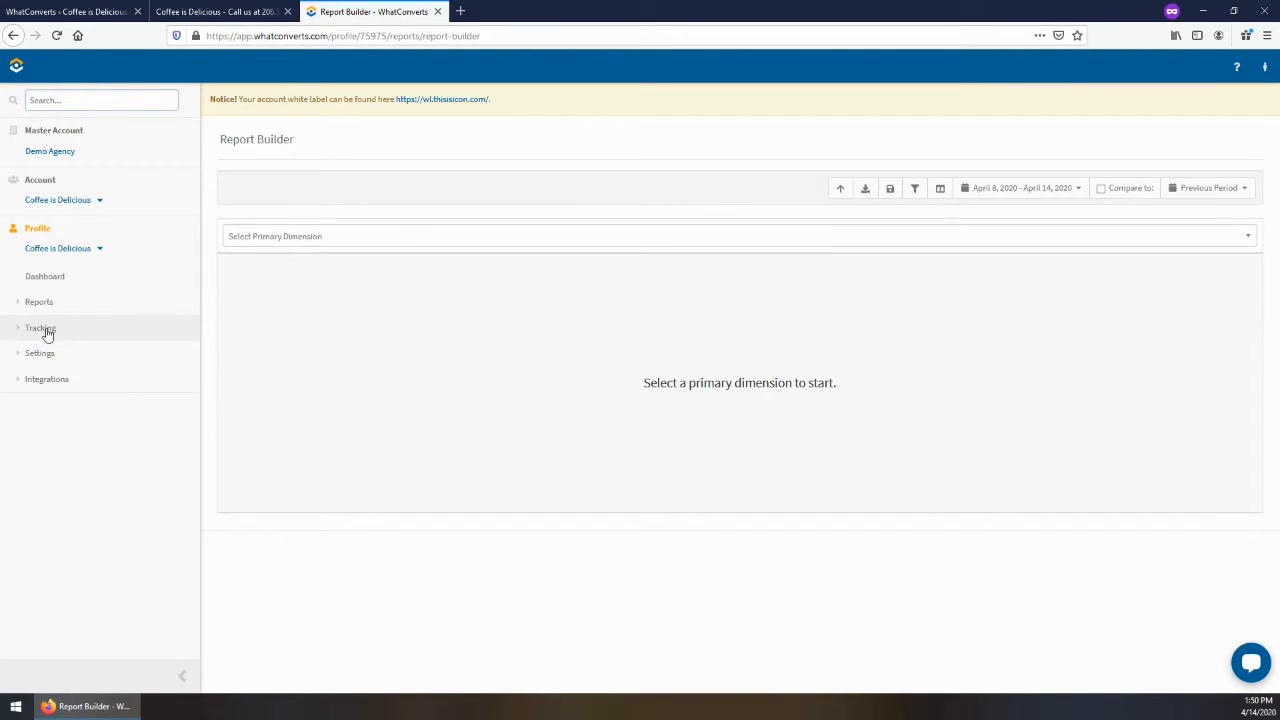
Examine the E-Commerce tracking page, including the transaction tracking code and the additional fields example
left_click(44, 329)
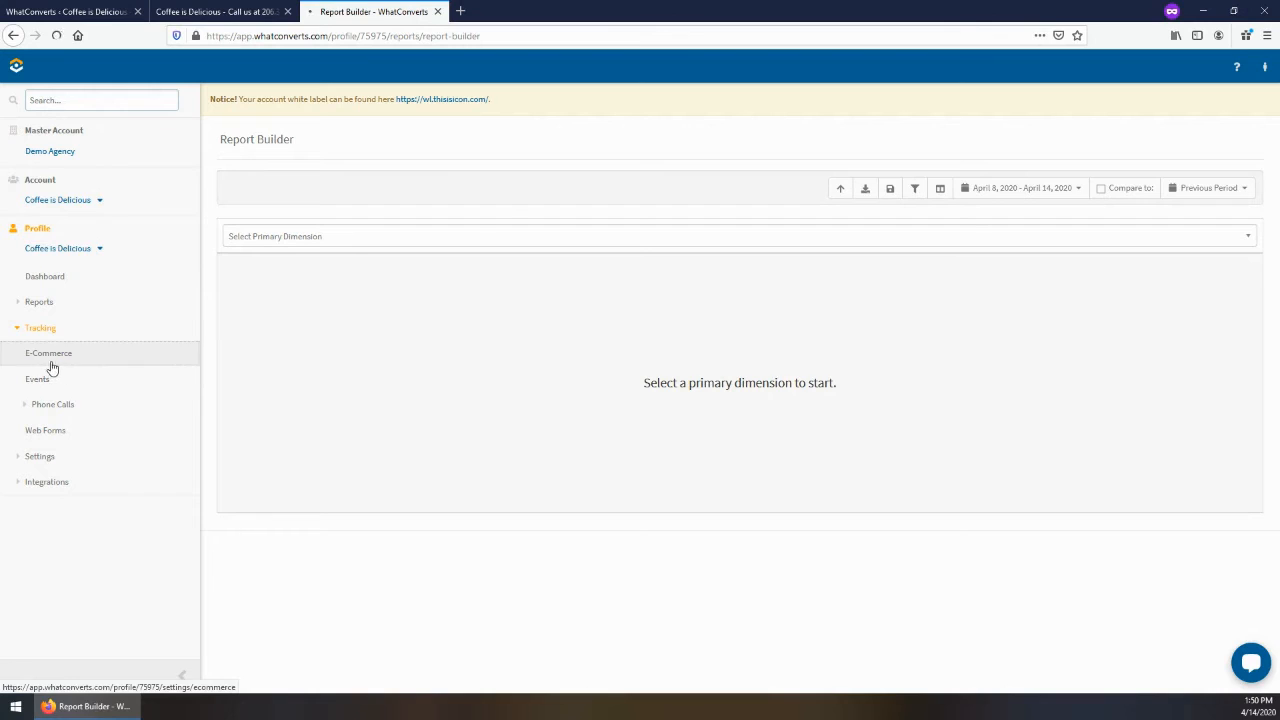
left_click(47, 356)
left_click_drag(233, 199, 232, 244)
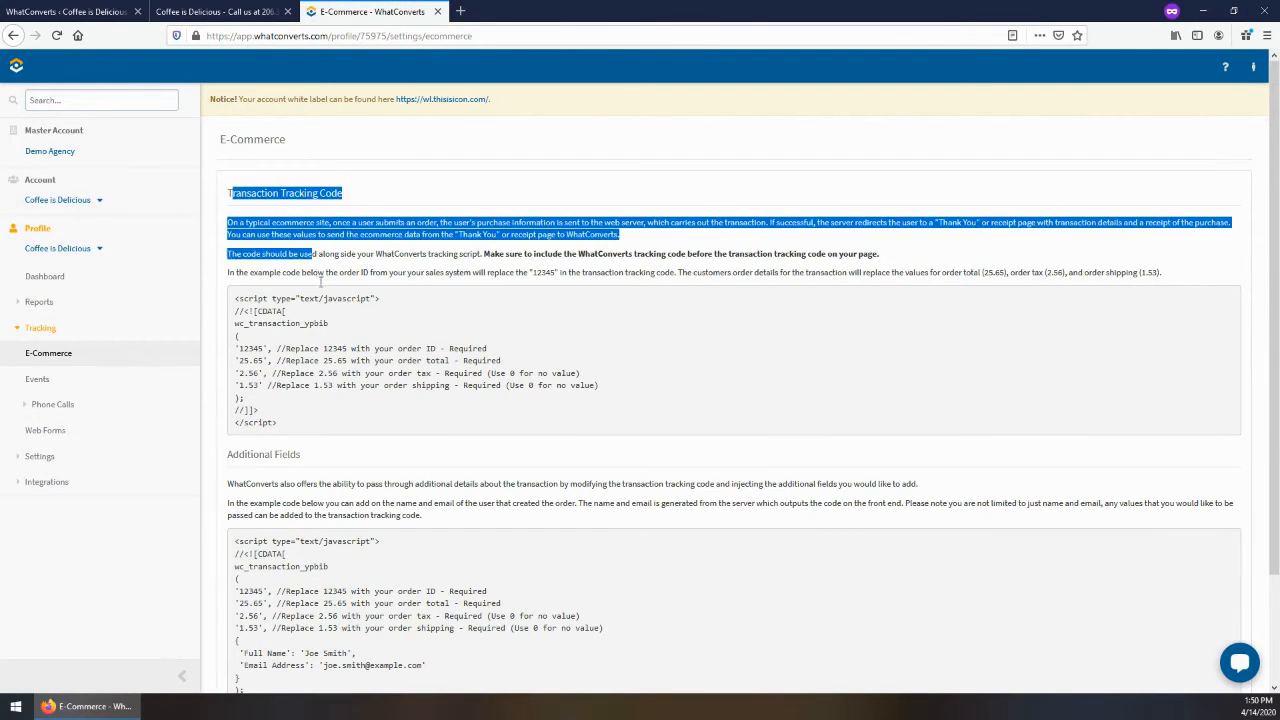
left_click_drag(289, 421, 233, 305)
left_click(233, 305)
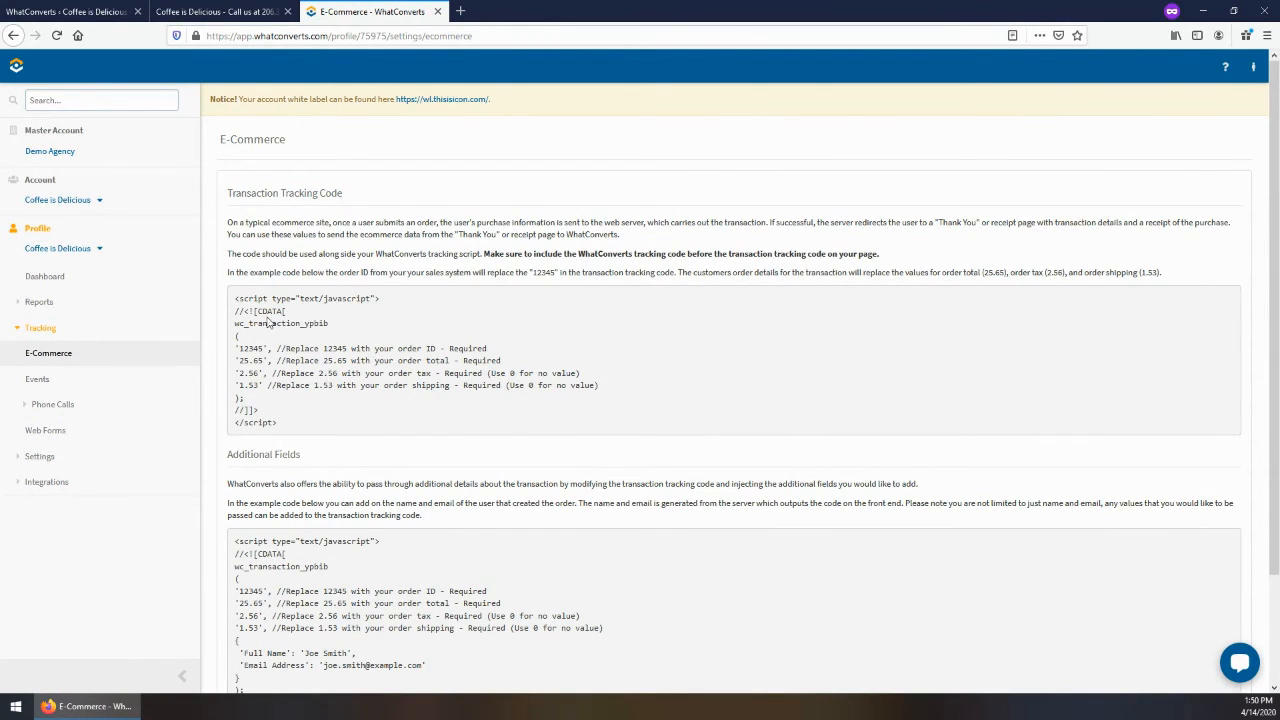
scroll(233, 300, "down", 3)
mouse_move(233, 171)
left_mouse_down()
mouse_move(268, 198)
mouse_move(288, 294)
mouse_move(224, 180)
left_mouse_up()
left_click(288, 294)
left_click(234, 173)
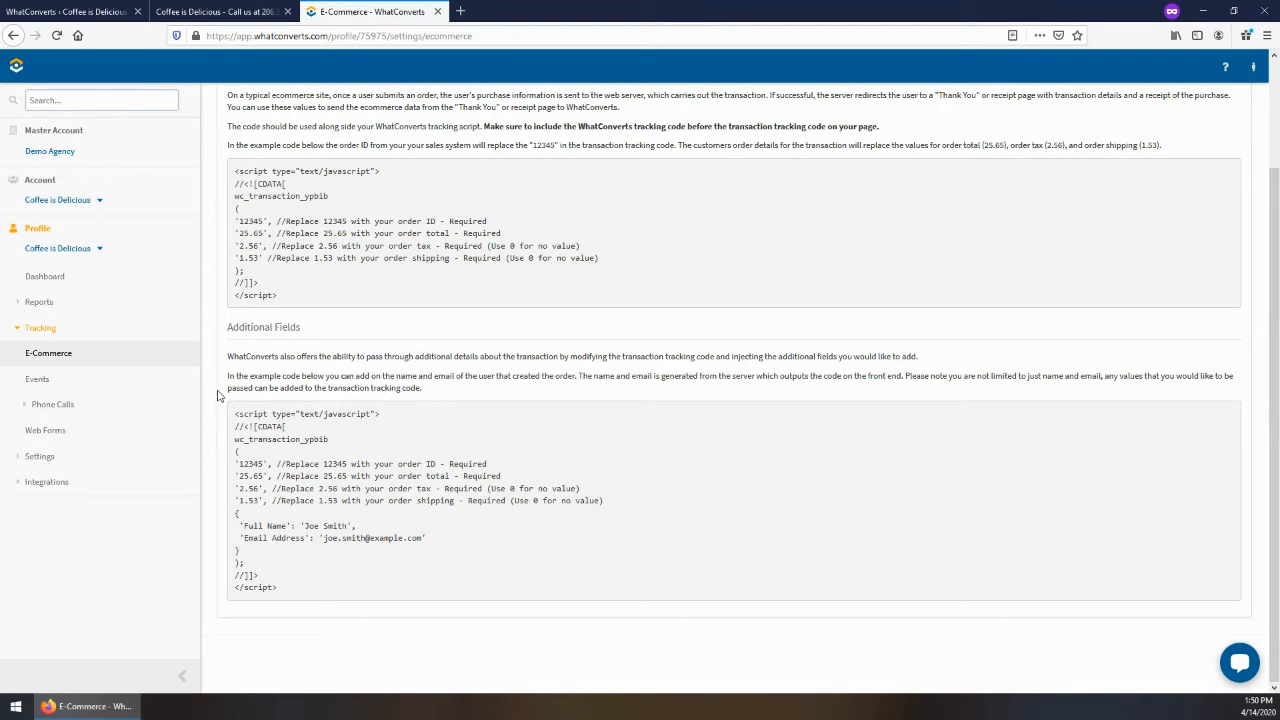
Review the Events tracking page and highlight the example code line for tracking button clicks
left_click(42, 380)
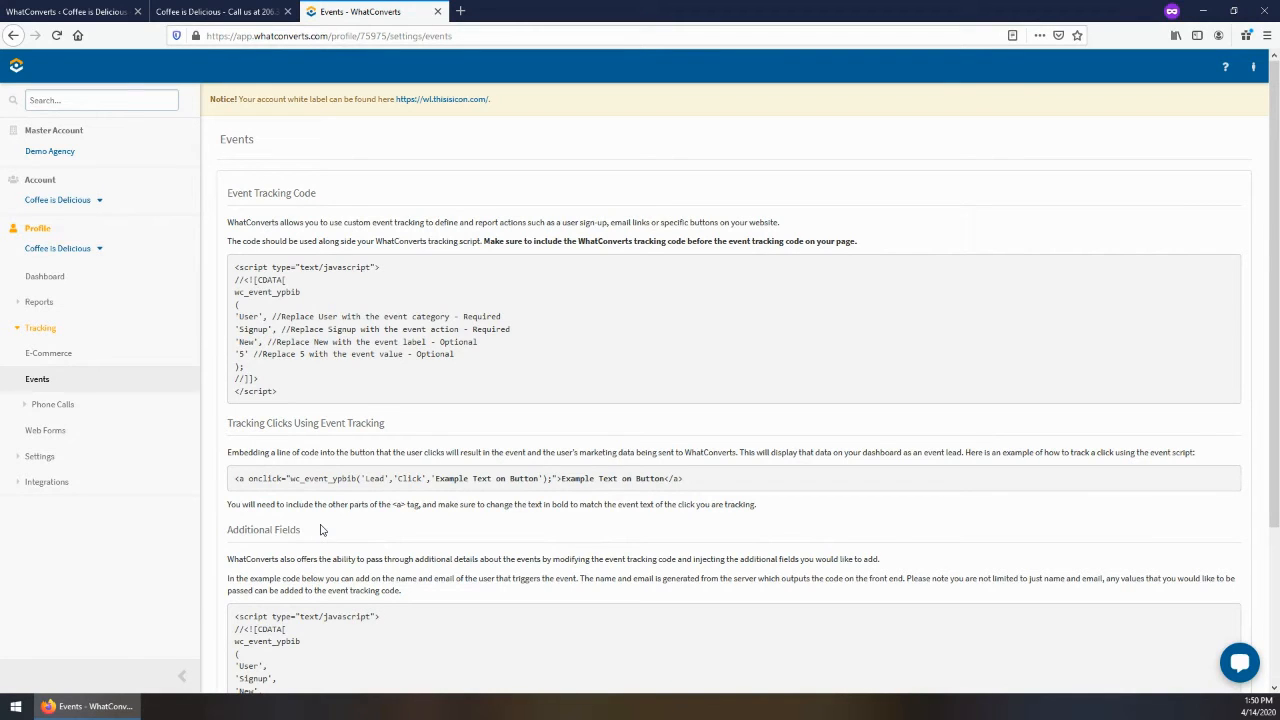
left_click_drag(342, 480, 455, 481)
triple_click(459, 481)
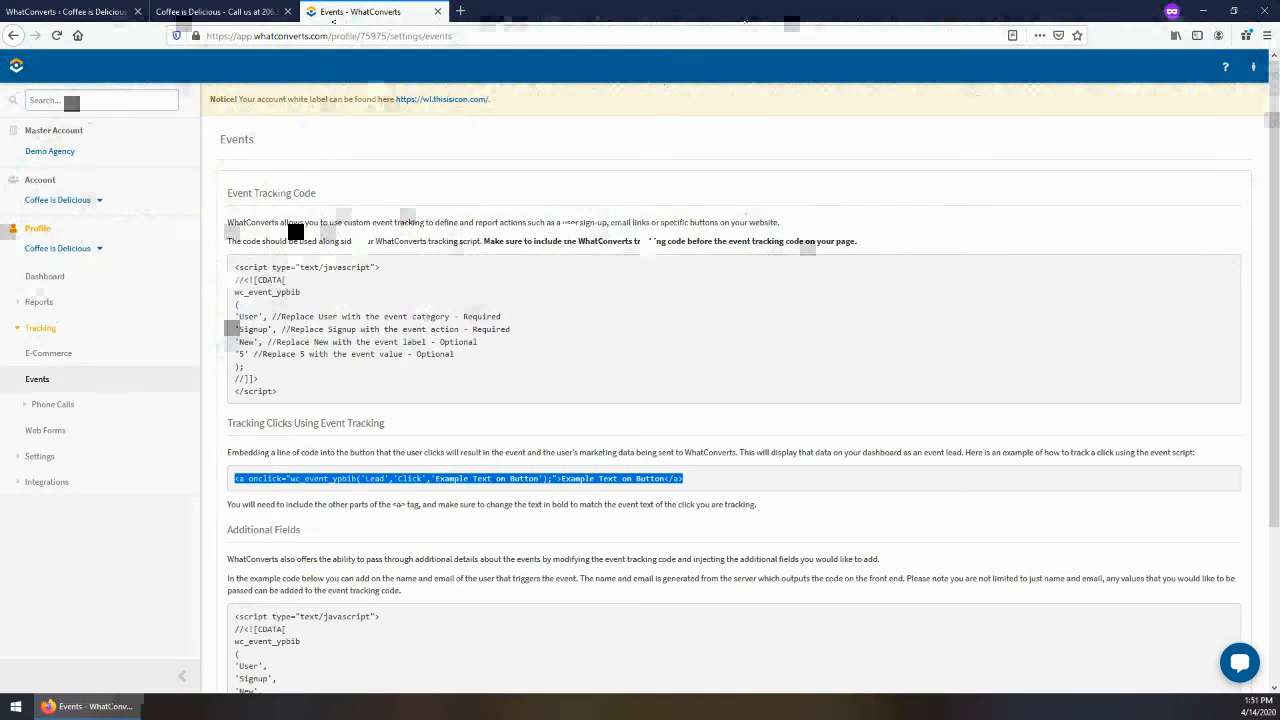
Look over the Call Flows page and the first tracking number's settings, and close them without changes
left_click(63, 410)
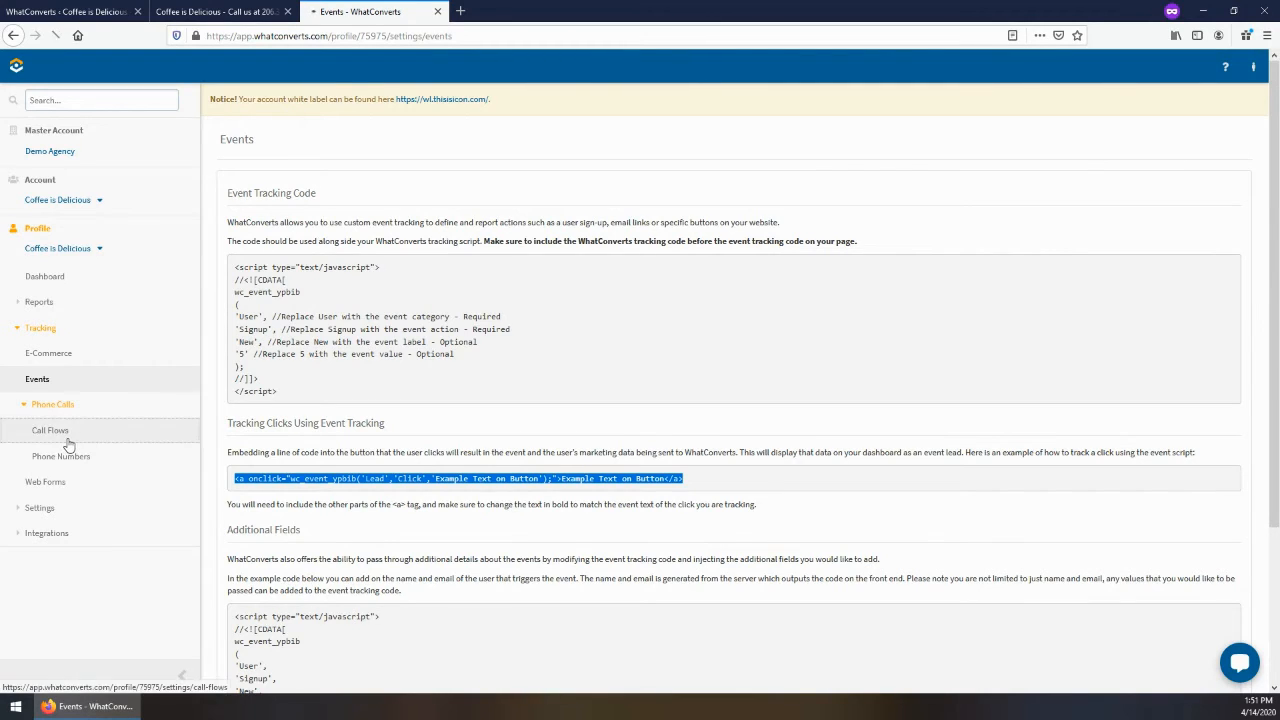
left_click(69, 440)
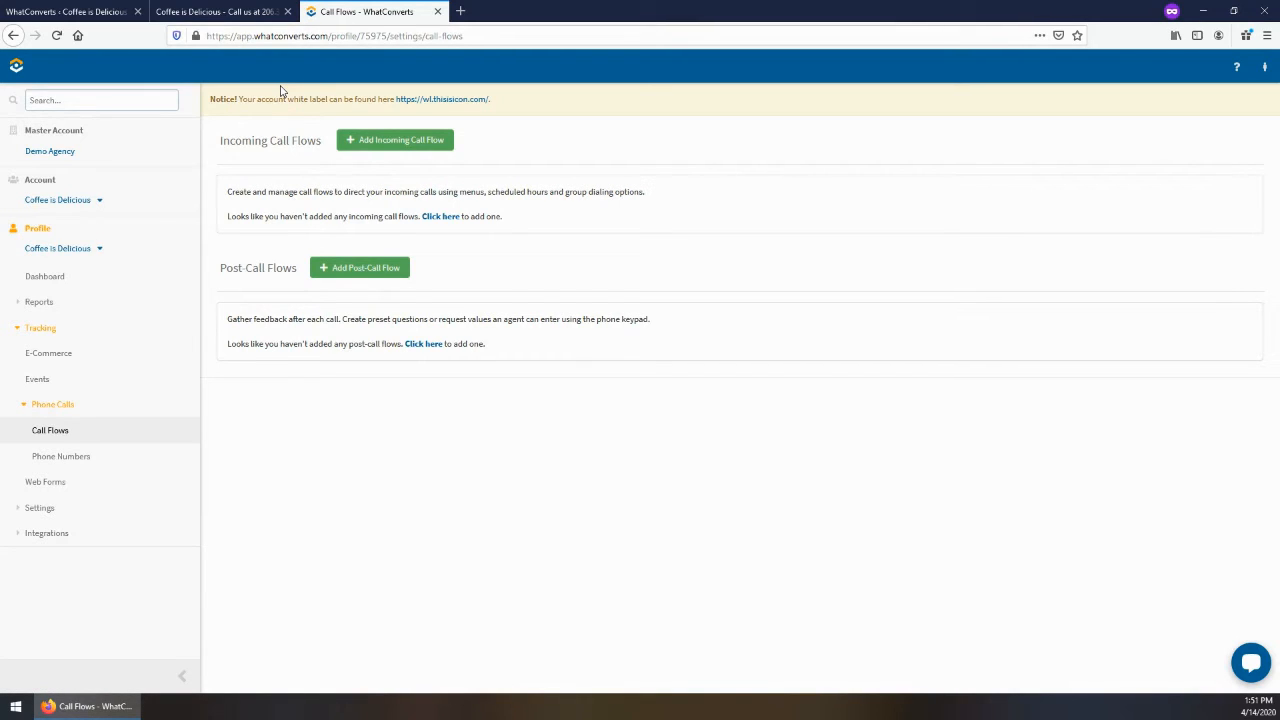
left_click(72, 463)
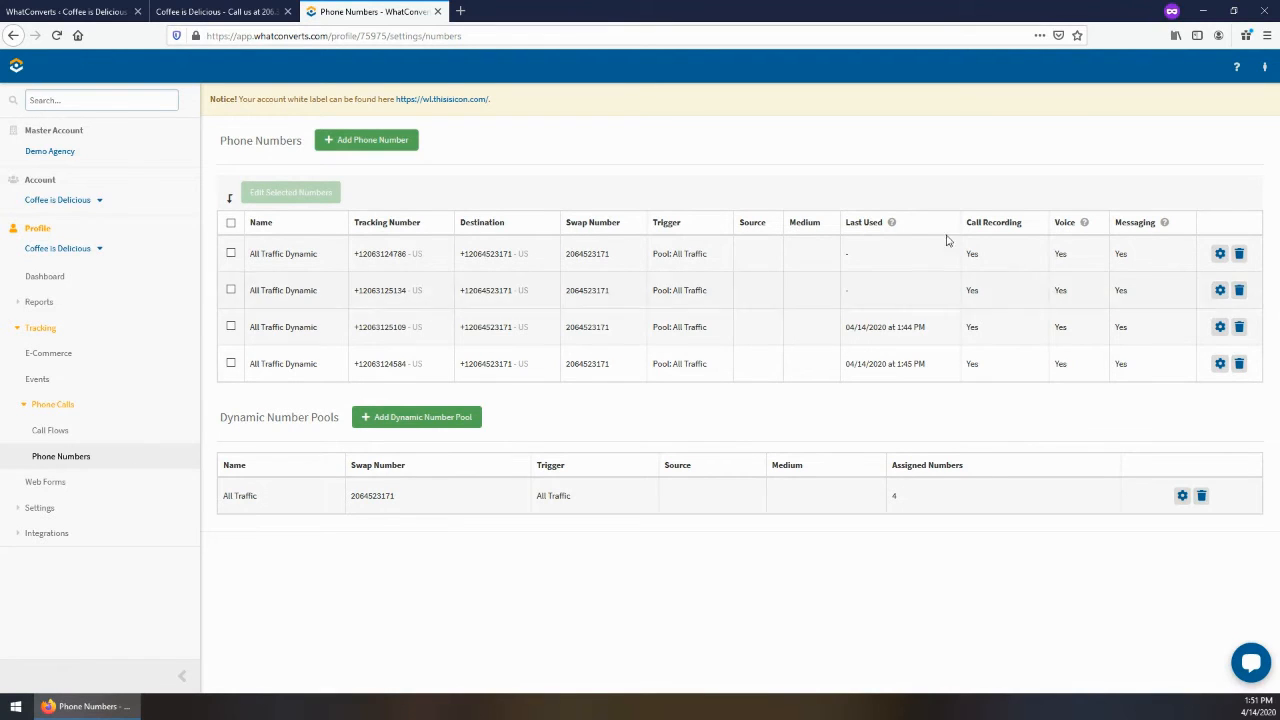
left_click(1220, 254)
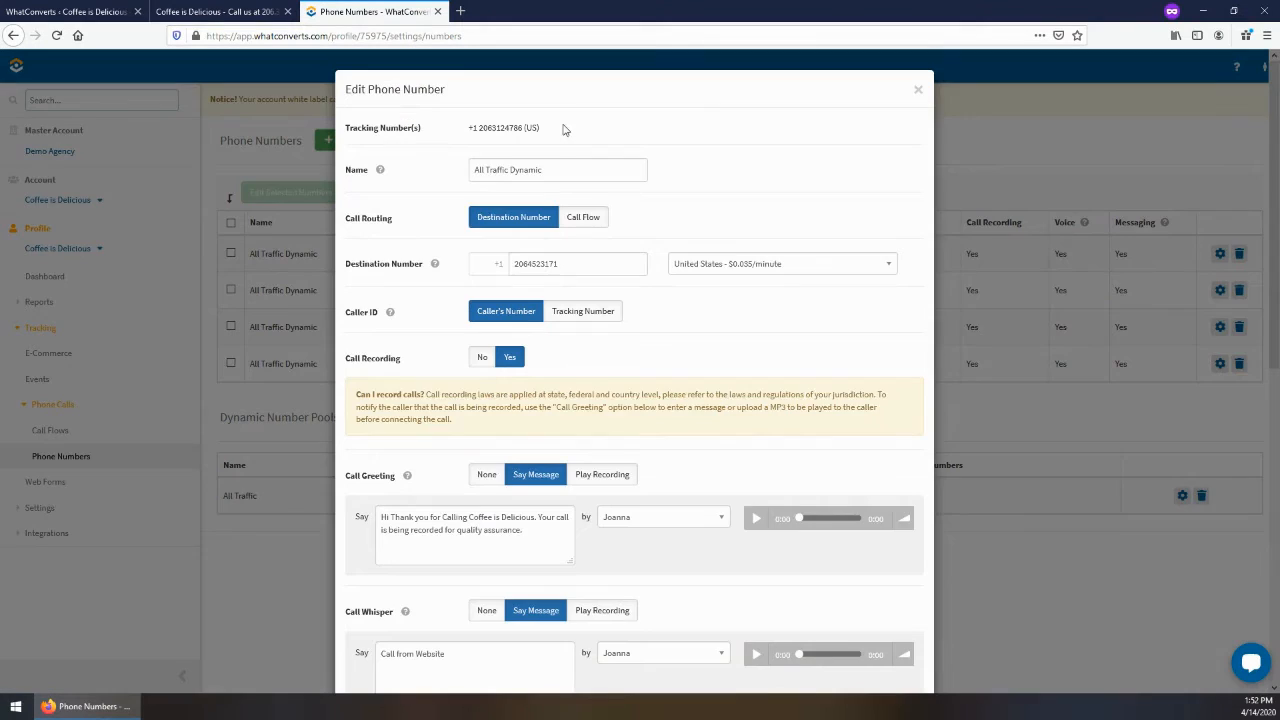
scroll(445, 205, "down", 2)
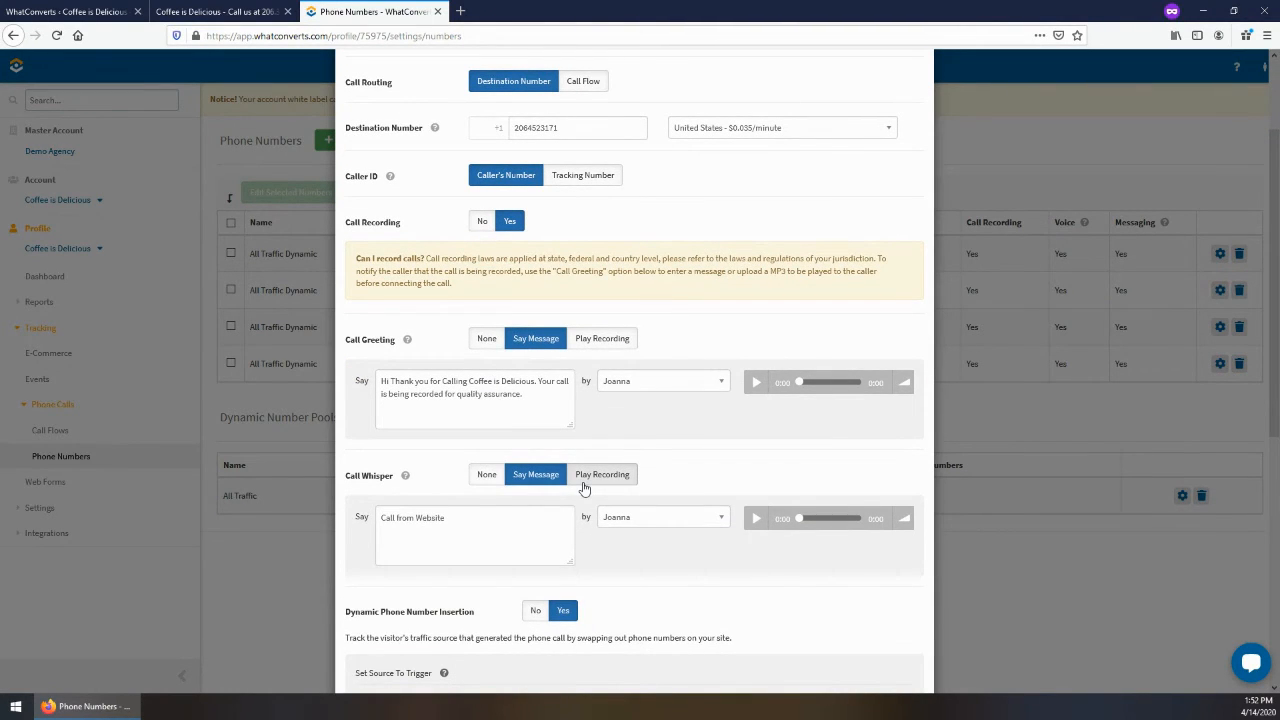
scroll(585, 487, "down", 3)
left_click(1078, 595)
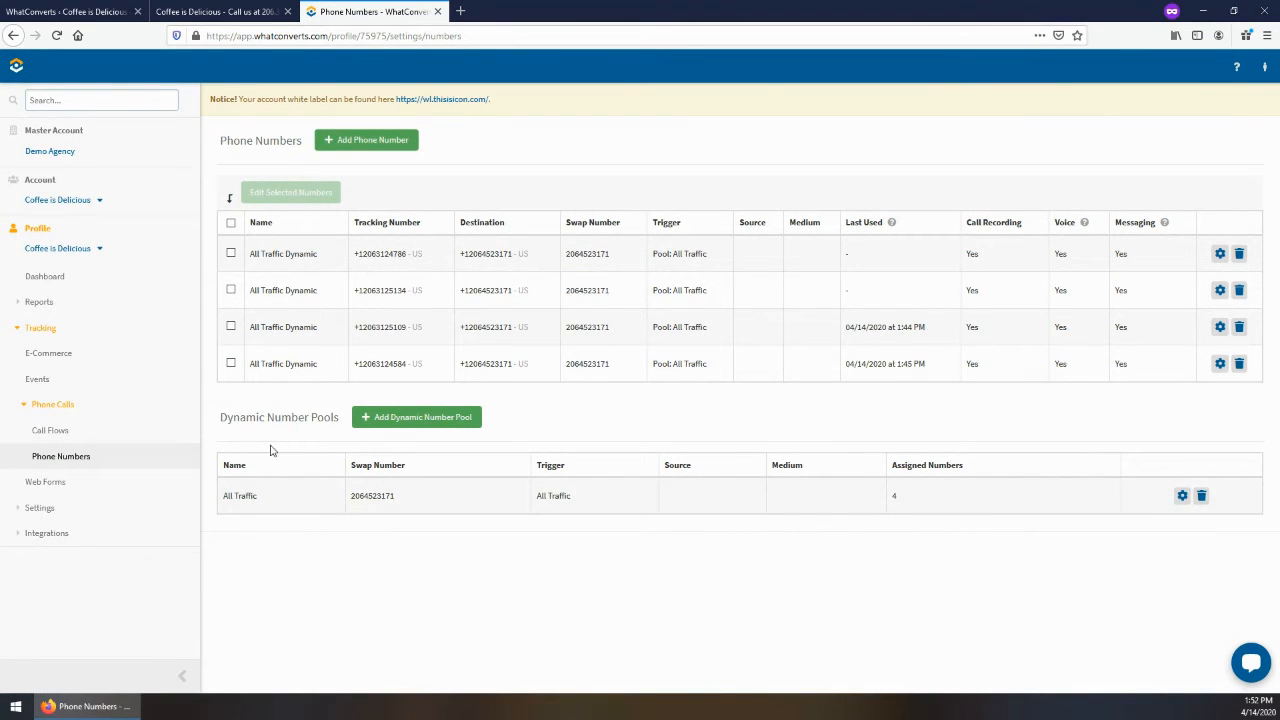
Change the All Traffic dynamic number pool's source trigger to Search, for paid visitors from Google, and save it
left_click_drag(221, 418, 287, 418)
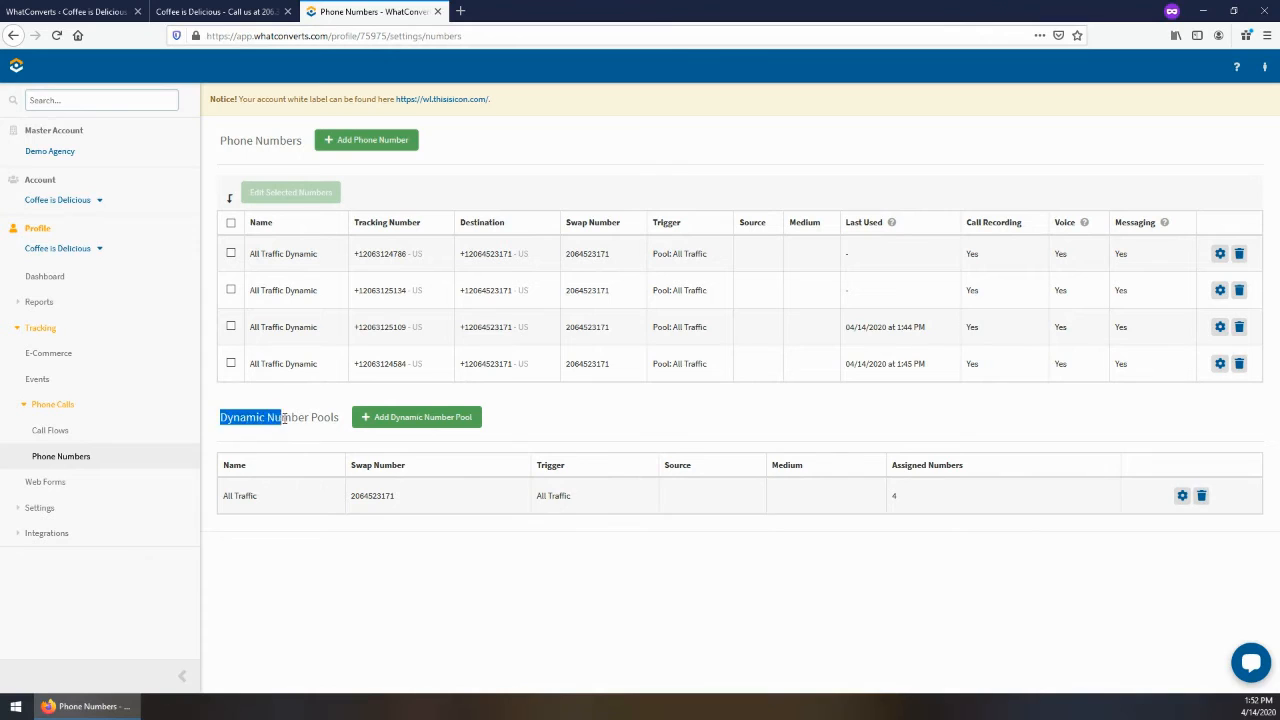
double_click(245, 496)
triple_click(245, 496)
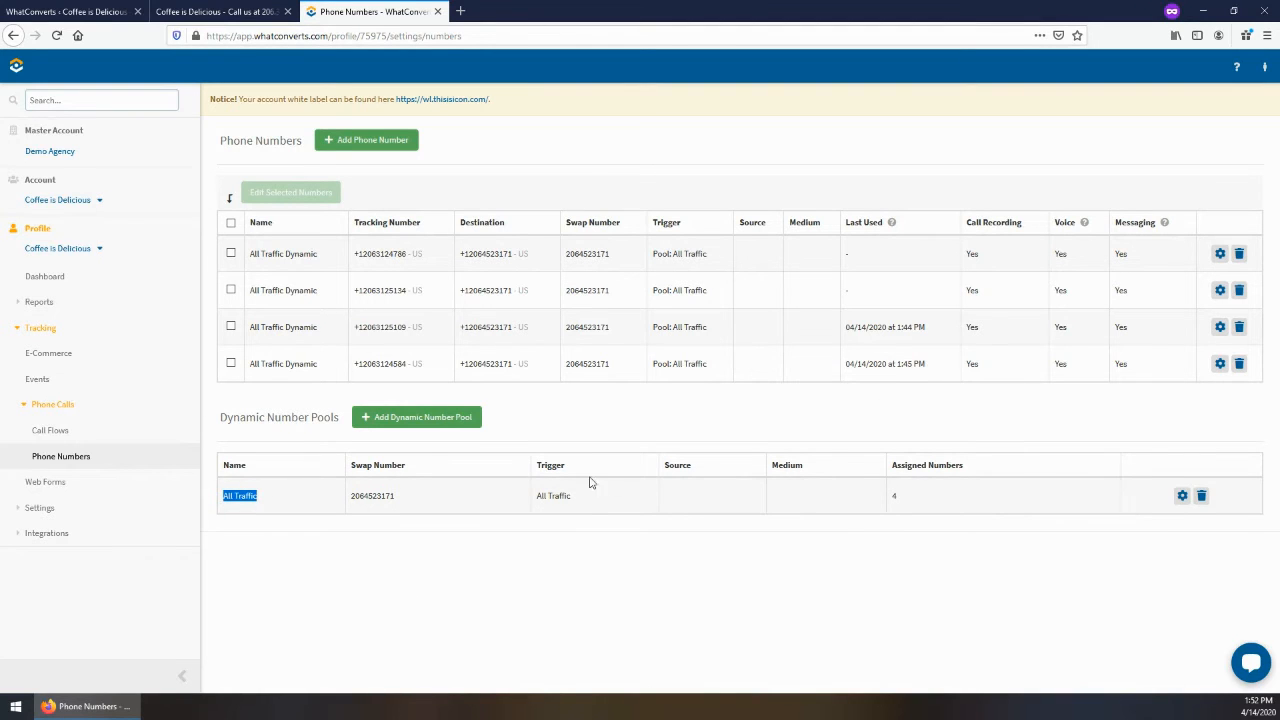
left_click(1183, 498)
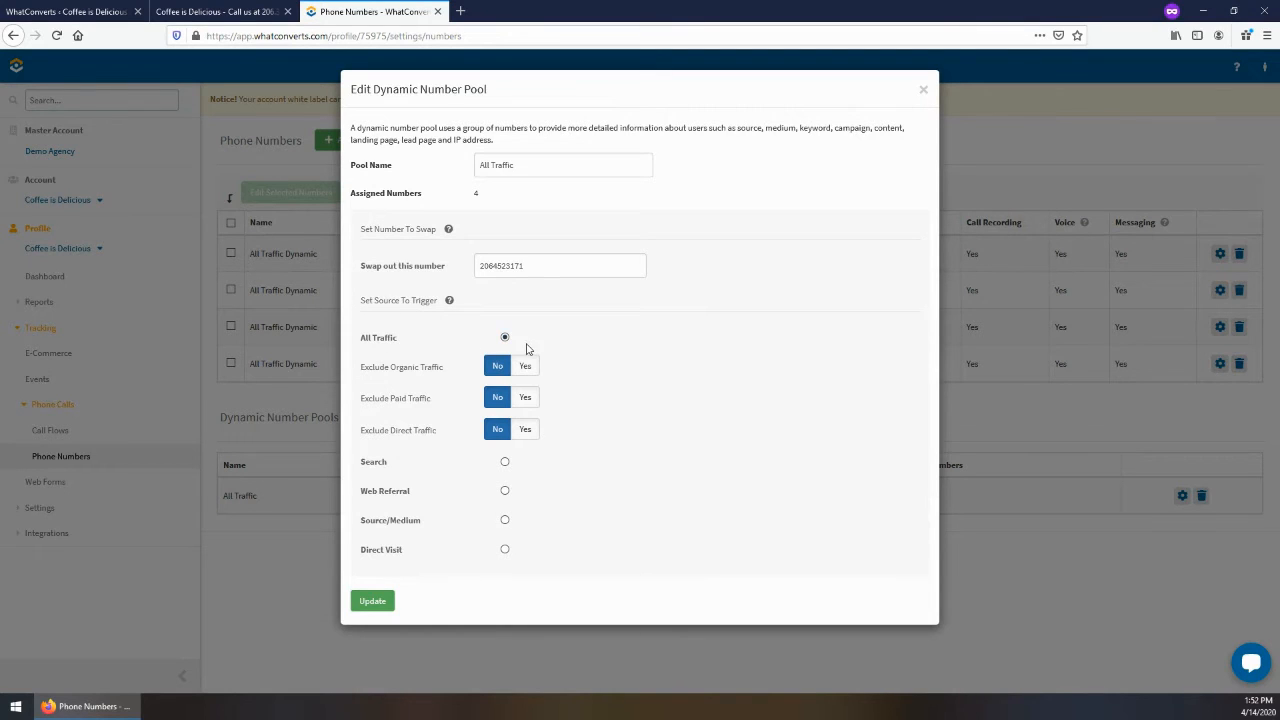
left_click(504, 462)
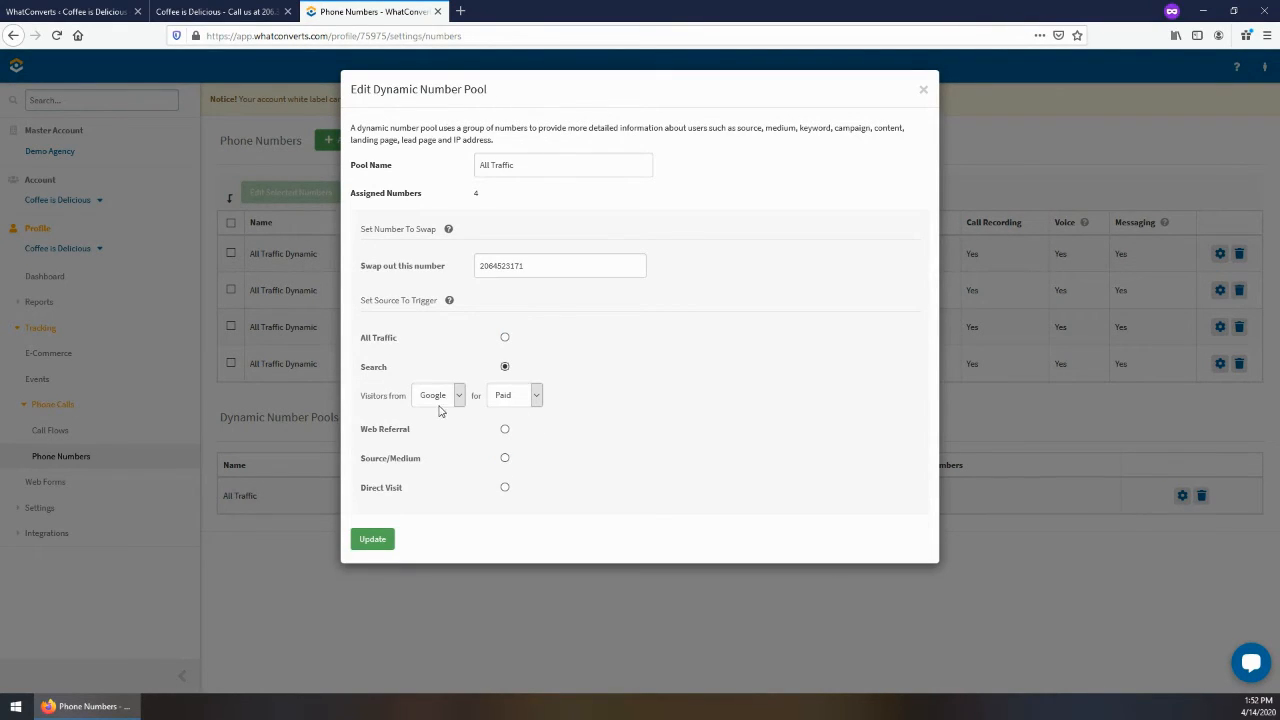
left_click(378, 540)
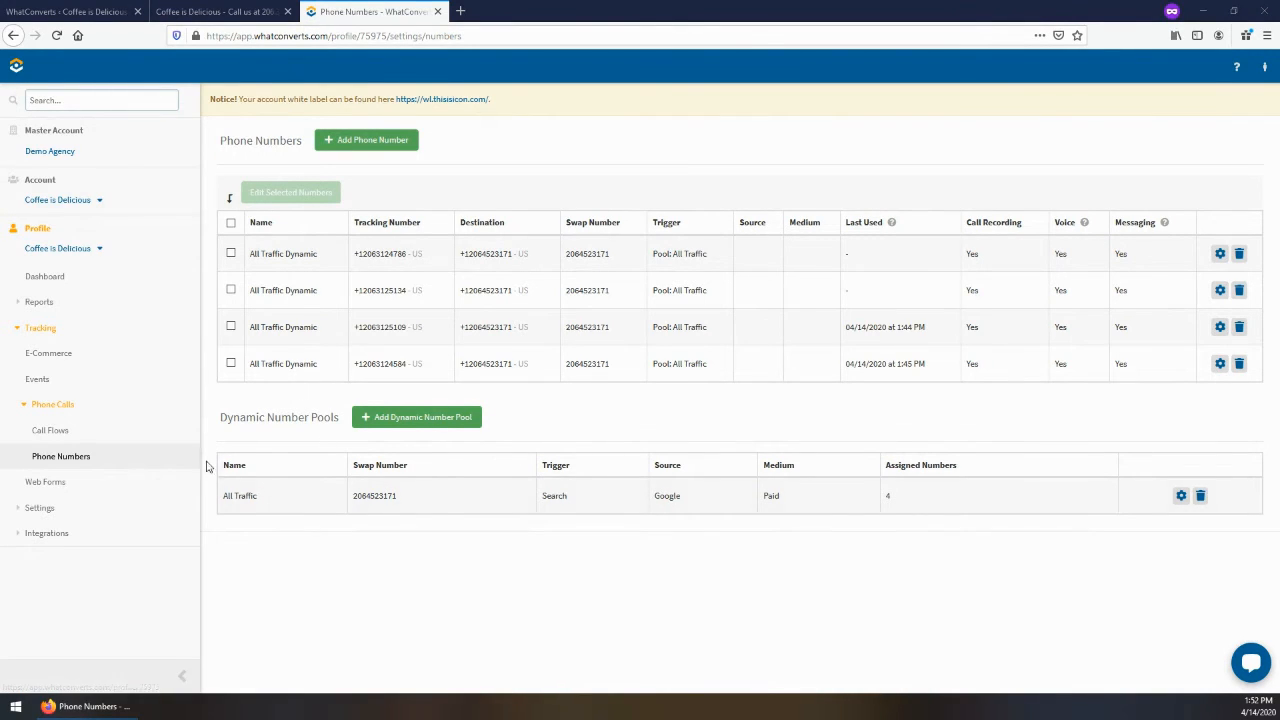
Rename the tracked web form 04-14-2020 as Contact, keeping ID as its attribute type, and save the update
left_click(57, 484)
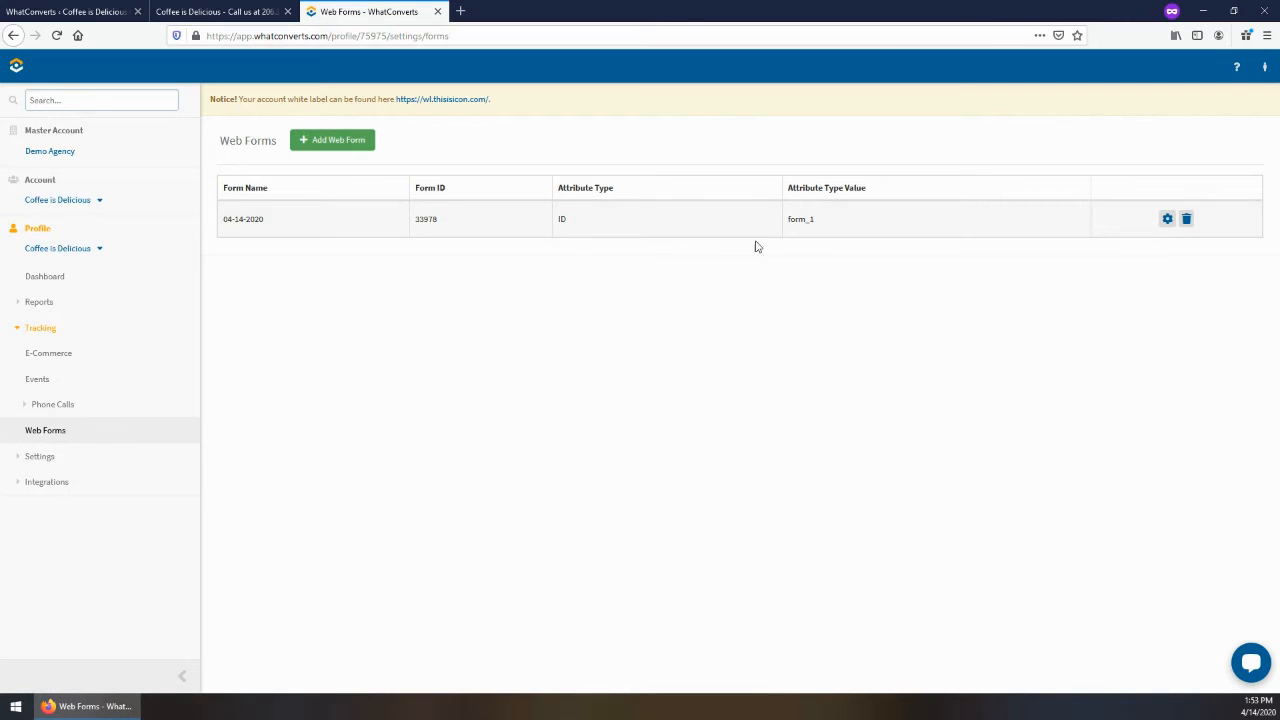
left_click_drag(310, 237, 218, 230)
triple_click(240, 222)
double_click(240, 222)
triple_click(254, 229)
left_click(1167, 219)
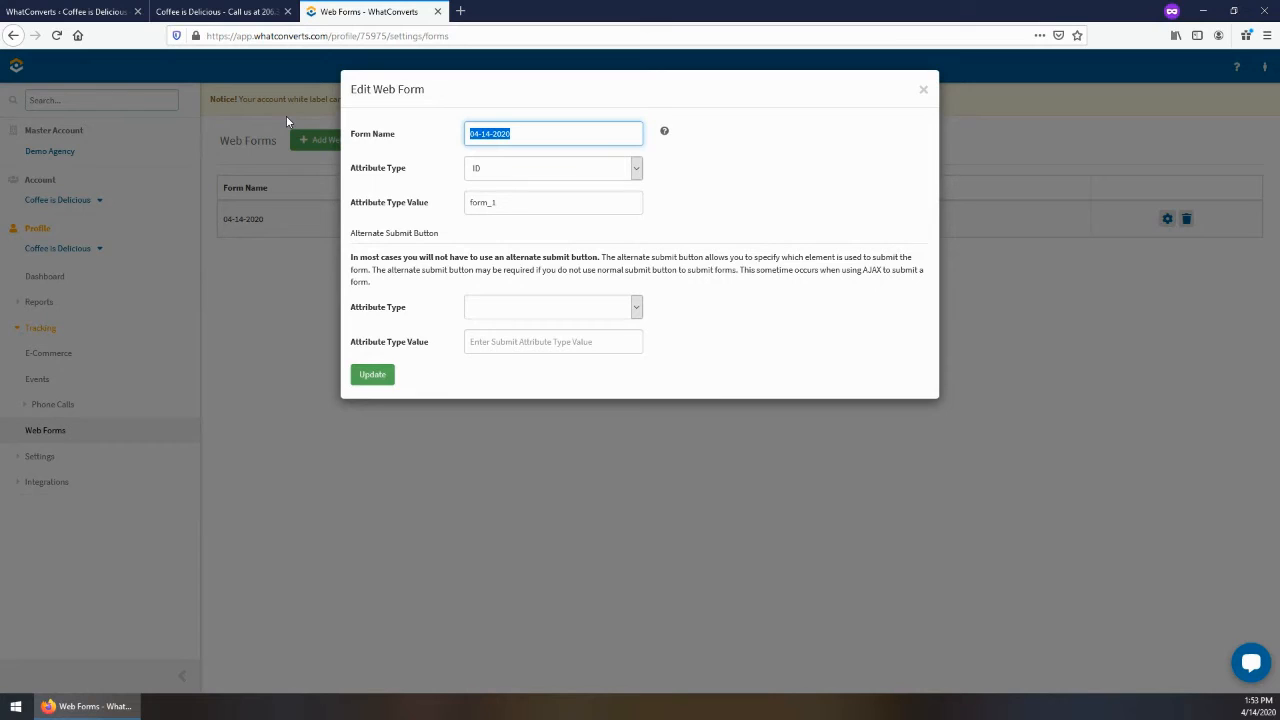
type("Contact")
left_click_drag(500, 133, 447, 127)
double_click(480, 133)
left_click(497, 169)
left_click(497, 169)
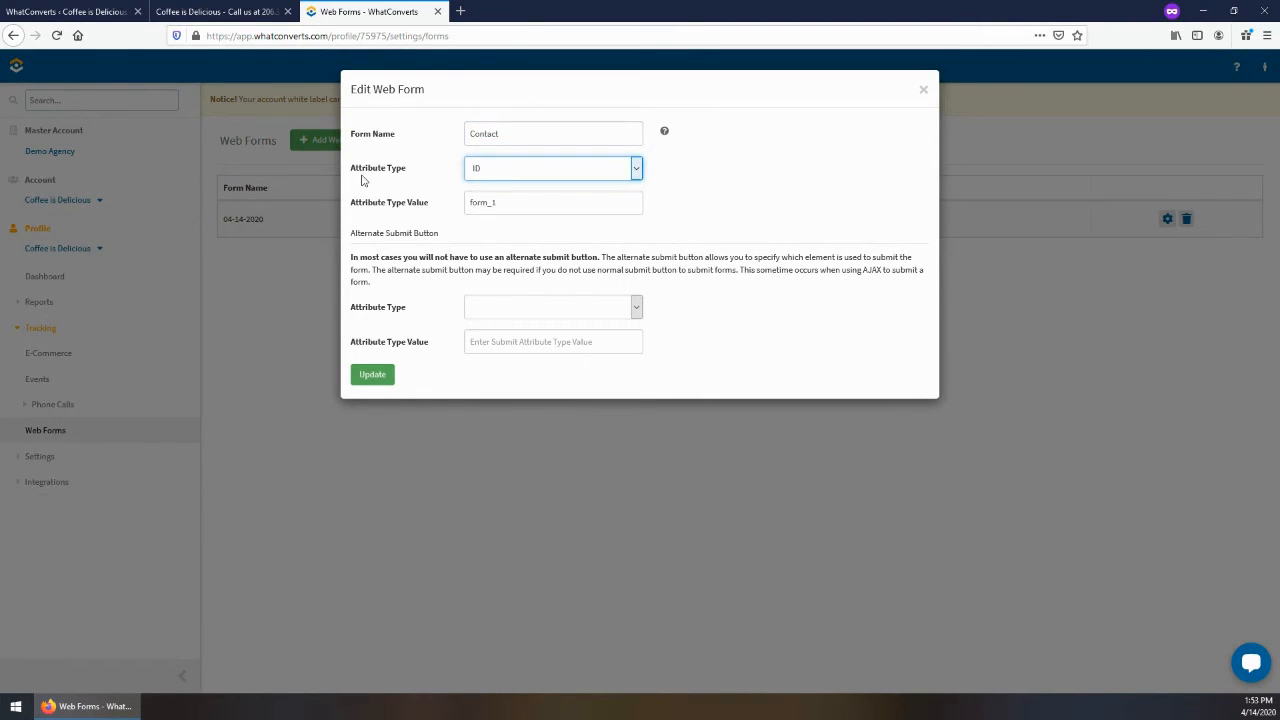
left_click(372, 374)
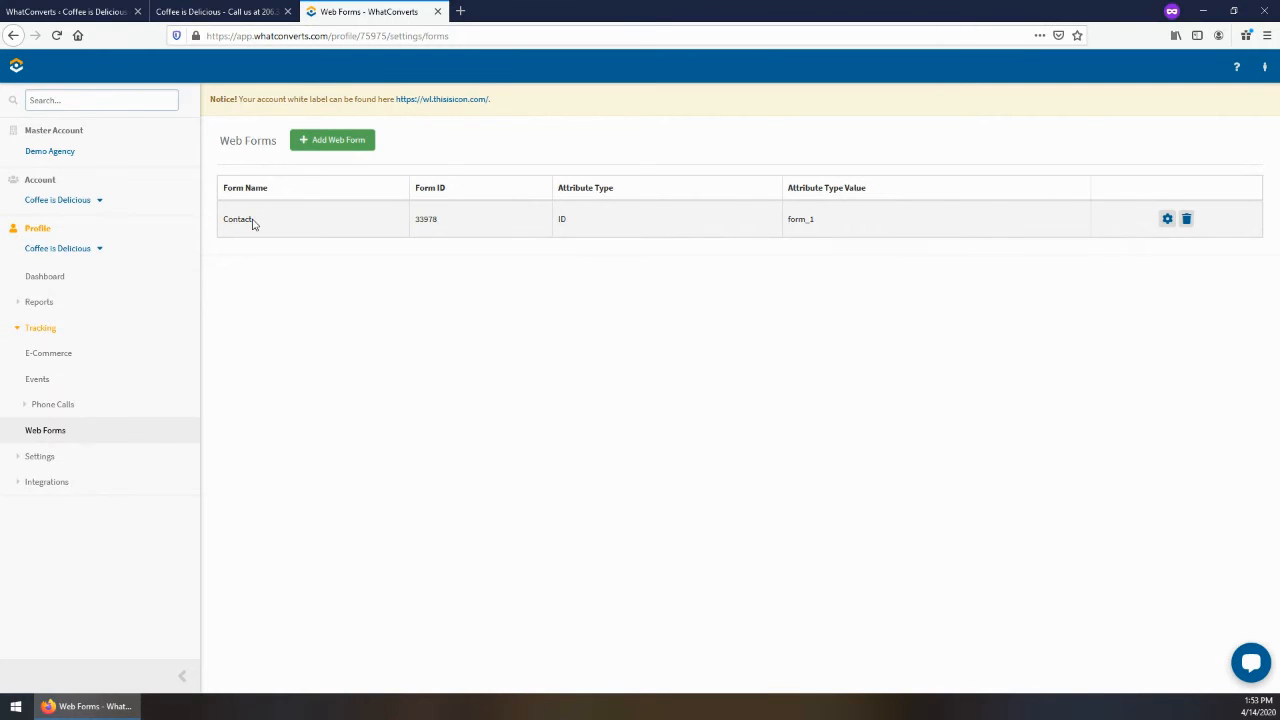
Add the Form Title column to the dashboard's leads table and check the existing form lead's title
left_click(91, 277)
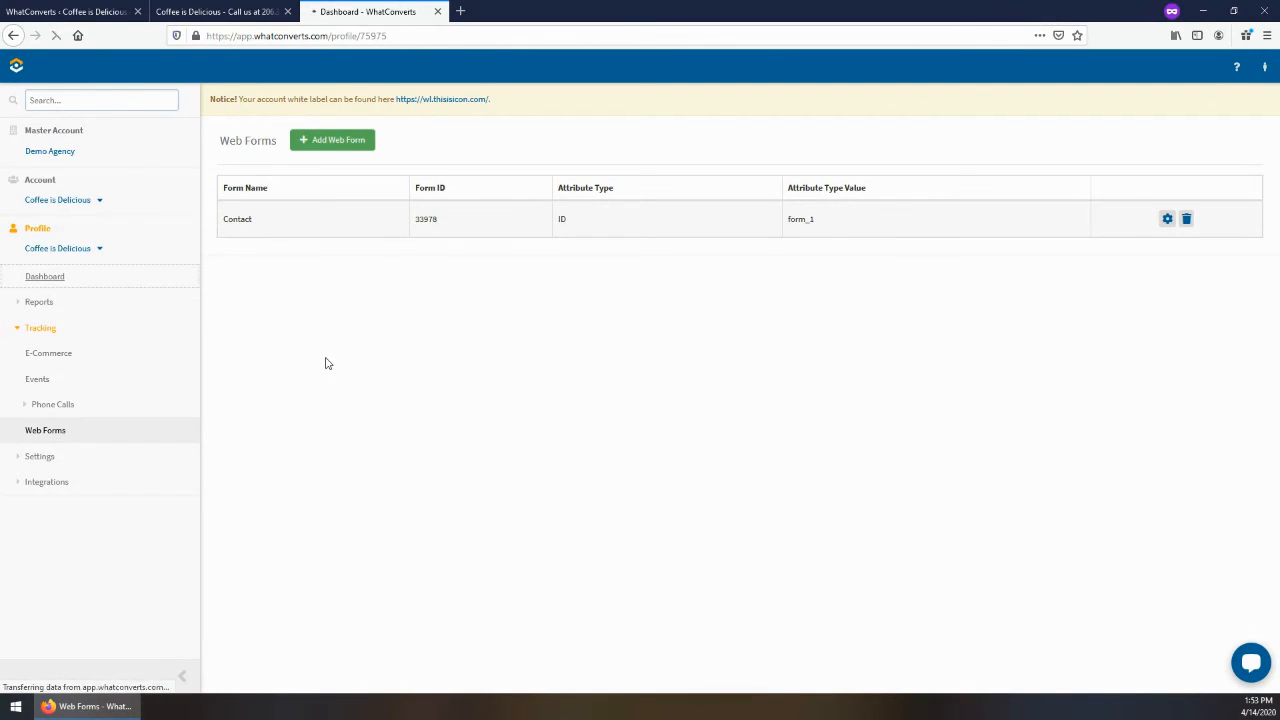
scroll(1146, 680, "down", 2)
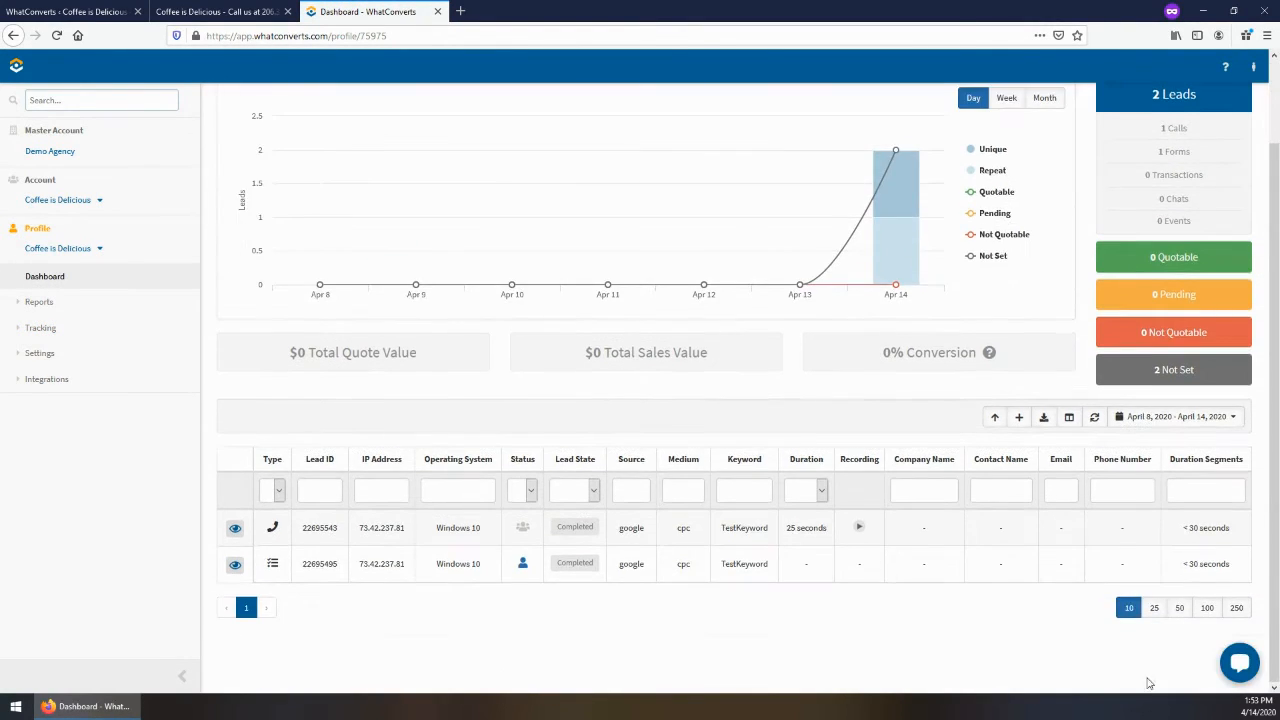
left_click(1069, 418)
scroll(700, 420, "down", 3)
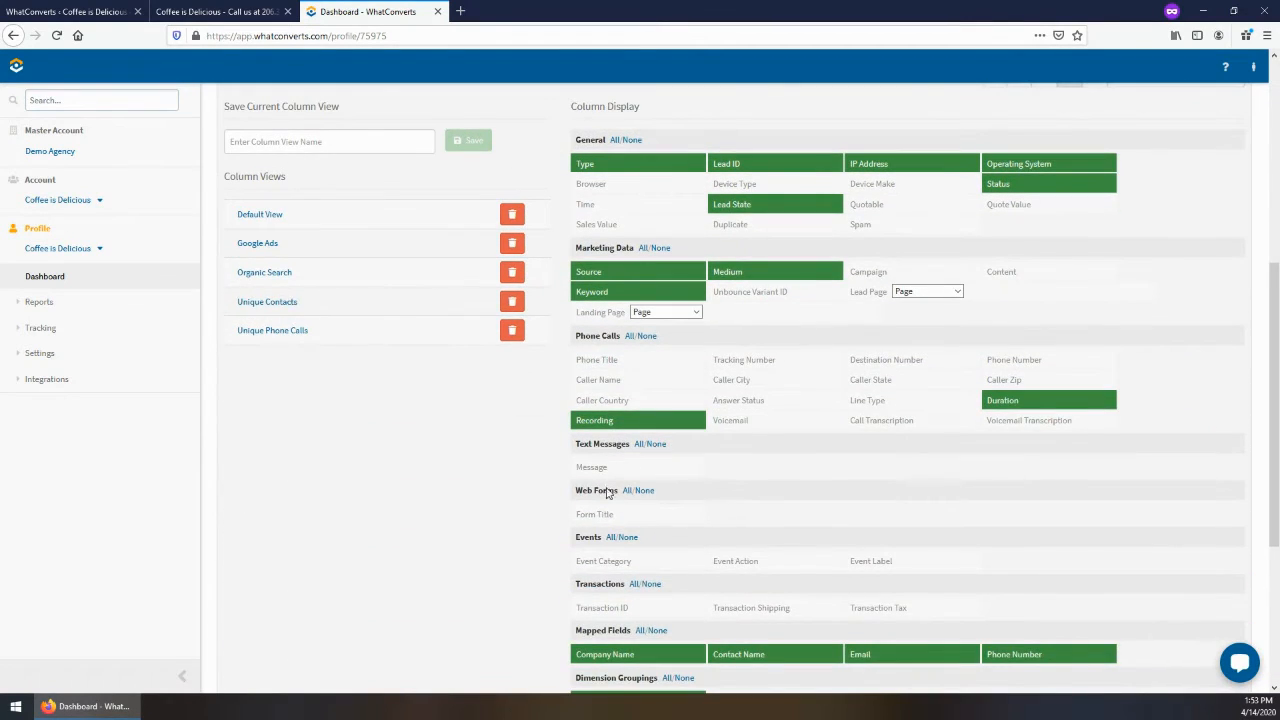
left_click(602, 518)
scroll(1070, 285, "up", 2)
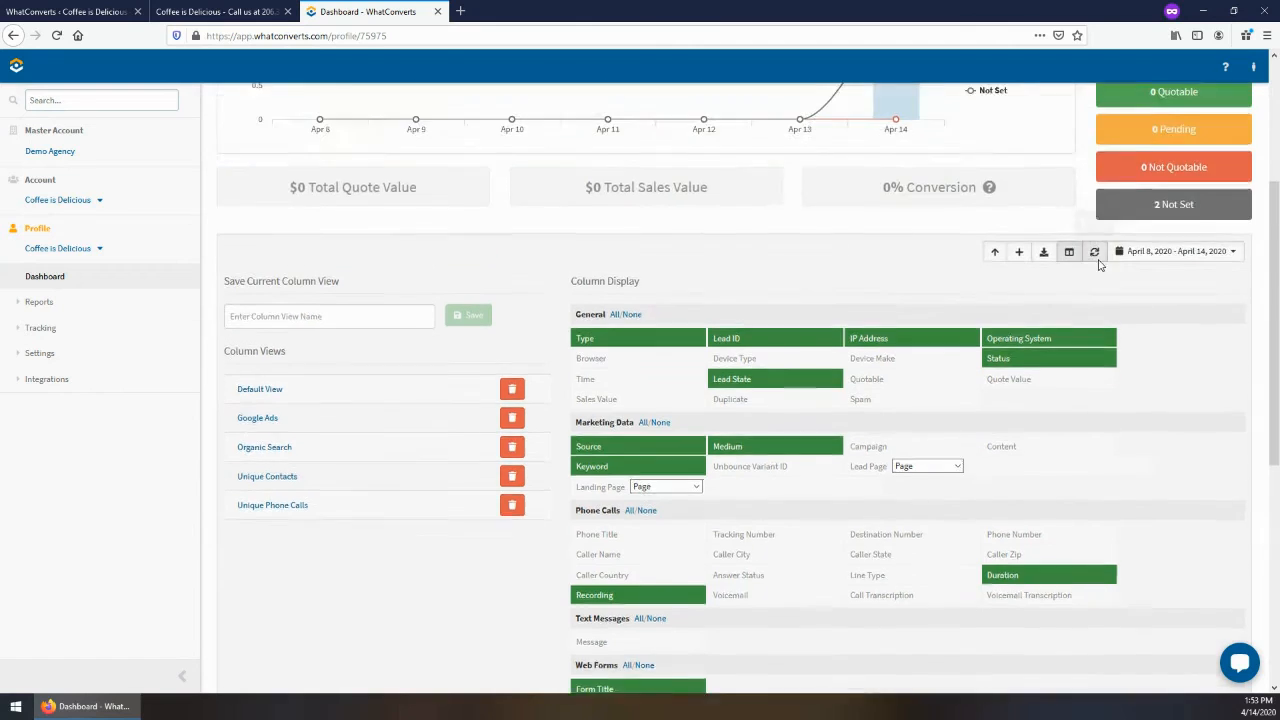
left_click(1069, 282)
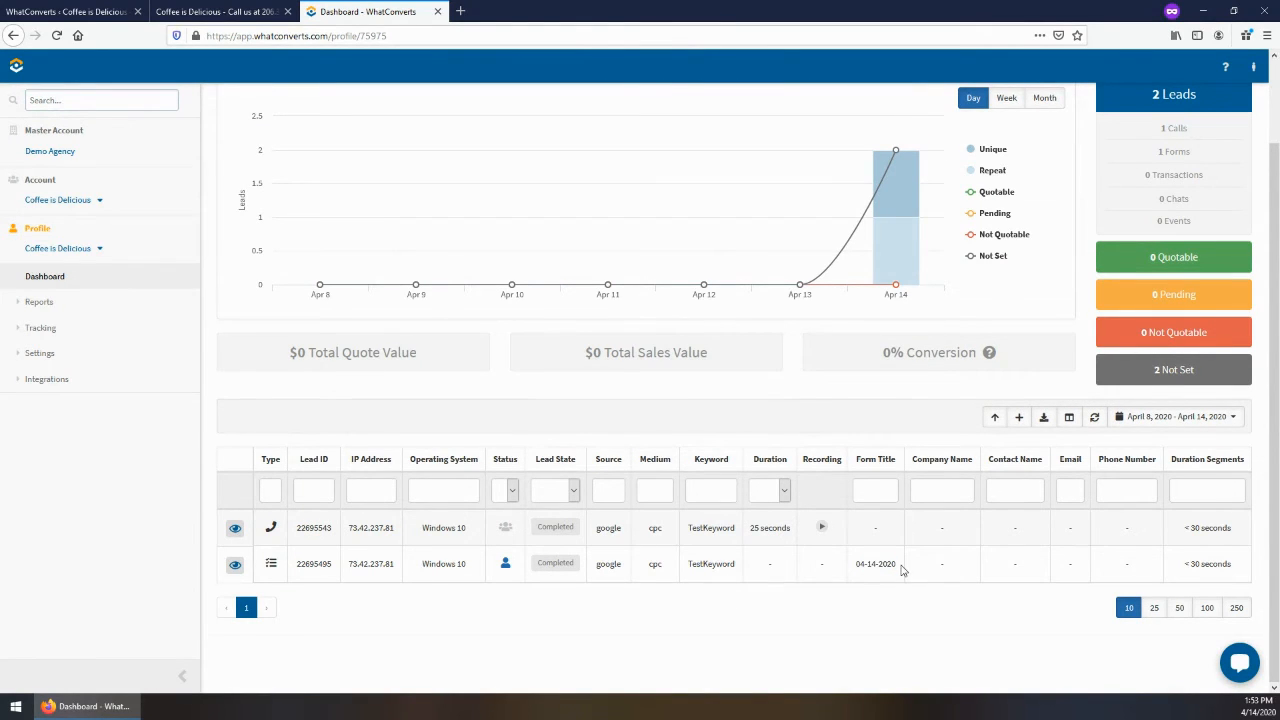
left_click_drag(905, 568, 862, 545)
Reload the Coffee is Delicious site and submit its contact form with the name Test2, a test e-mail and a contact number
left_click(220, 11)
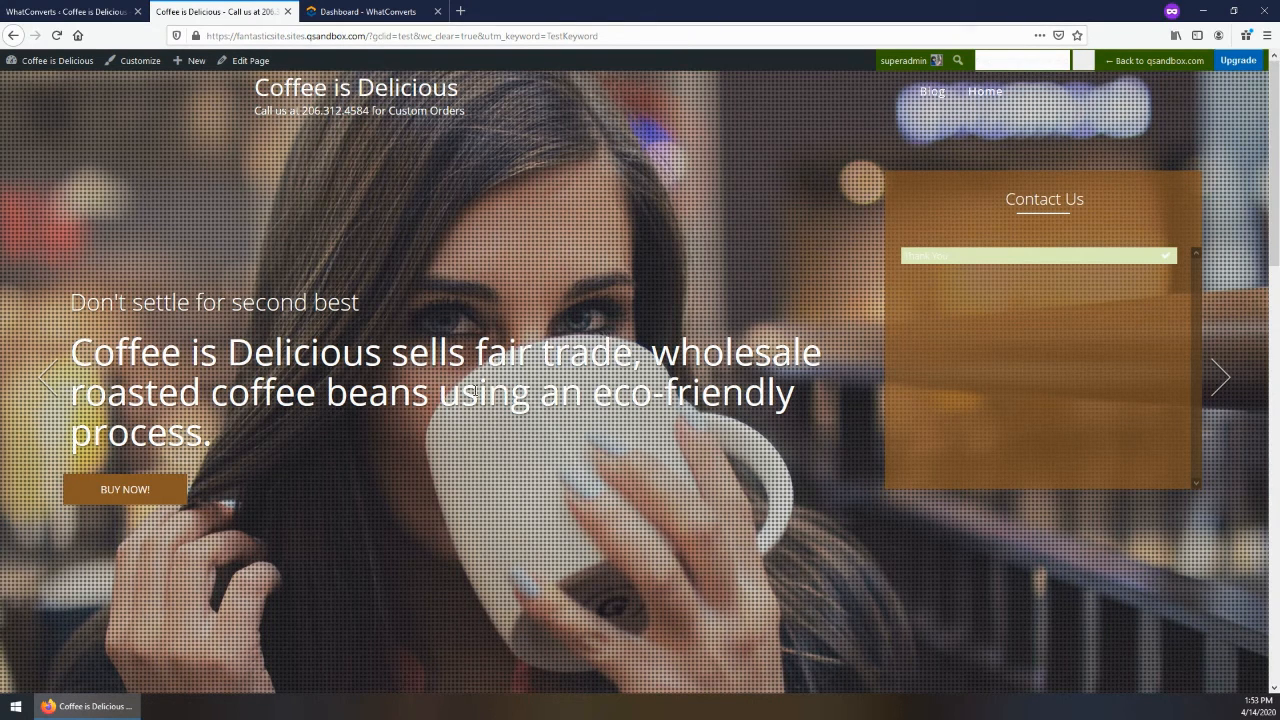
key("F5")
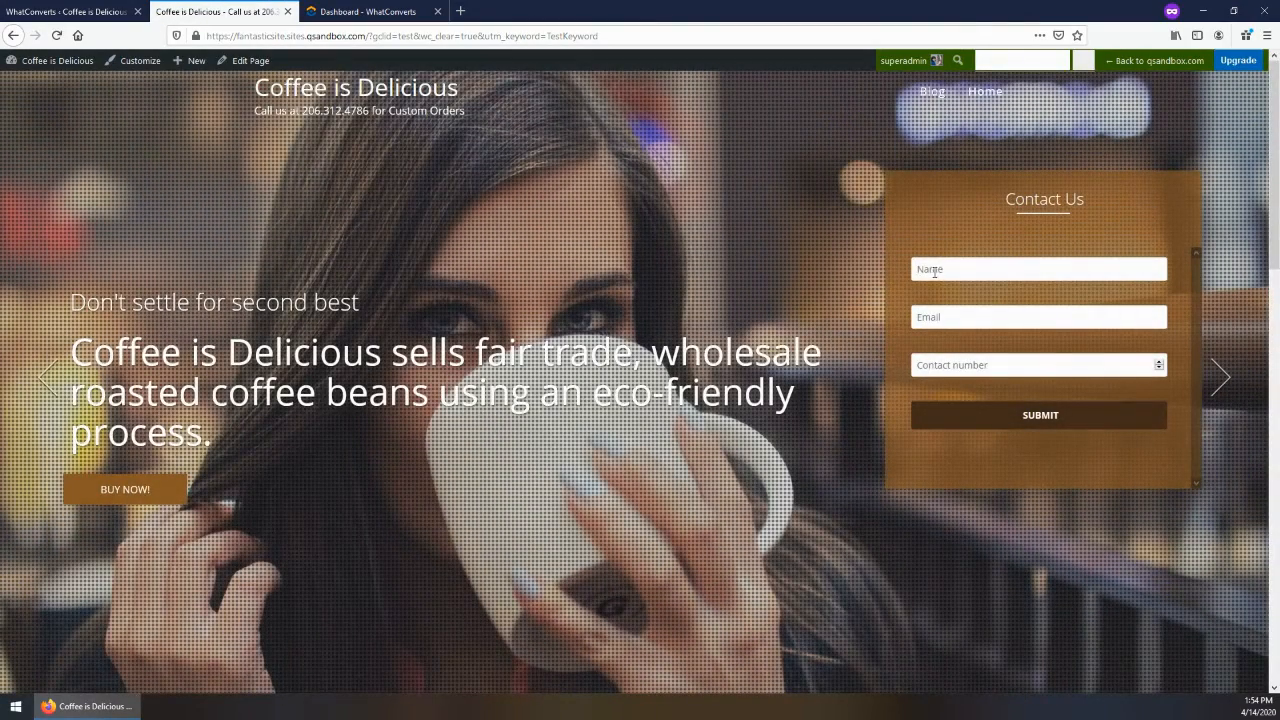
left_click(934, 270)
type("Te")
type("test2")
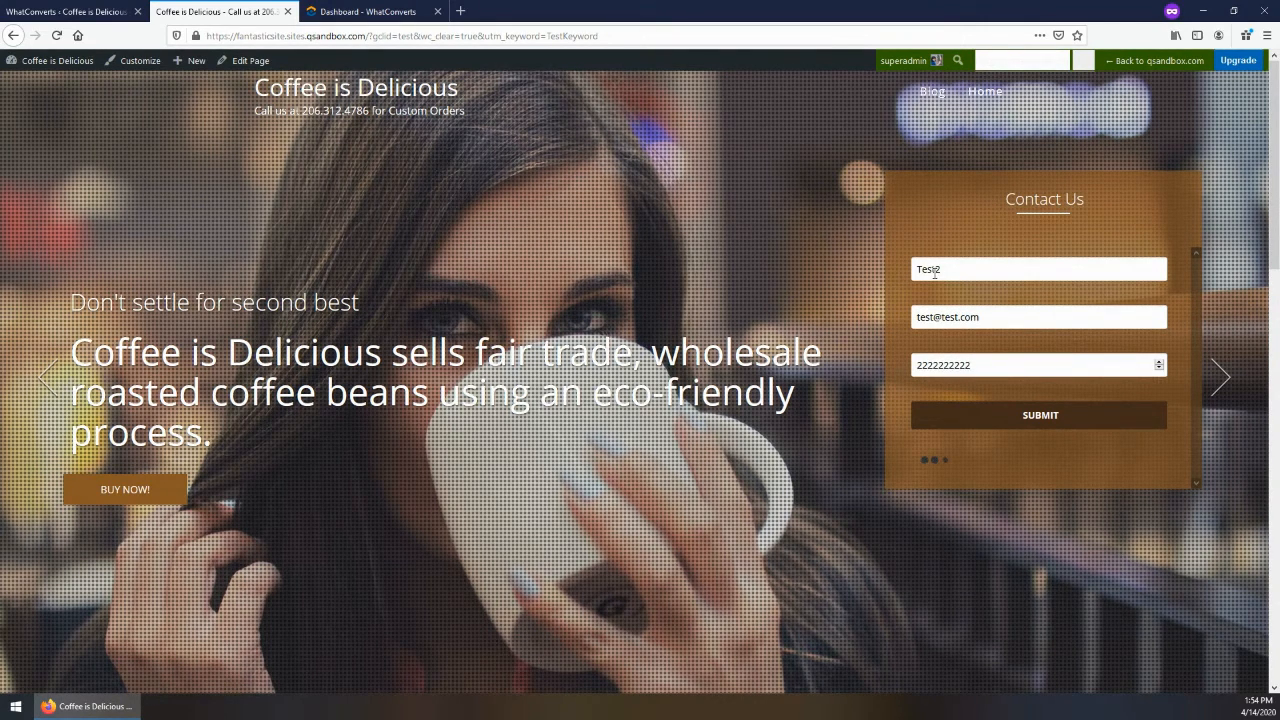
Return to the WhatConverts dashboard, refresh the leads and check the new web form lead's Form Title
left_click(365, 11)
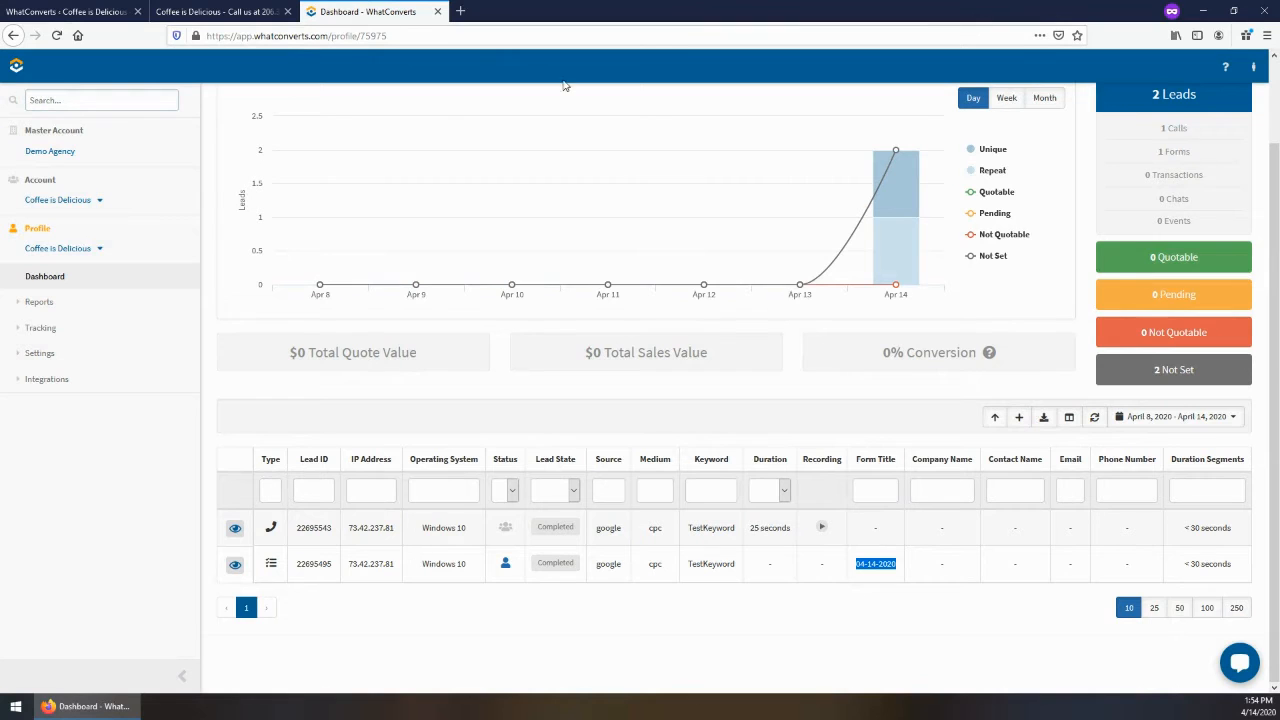
left_click(1094, 416)
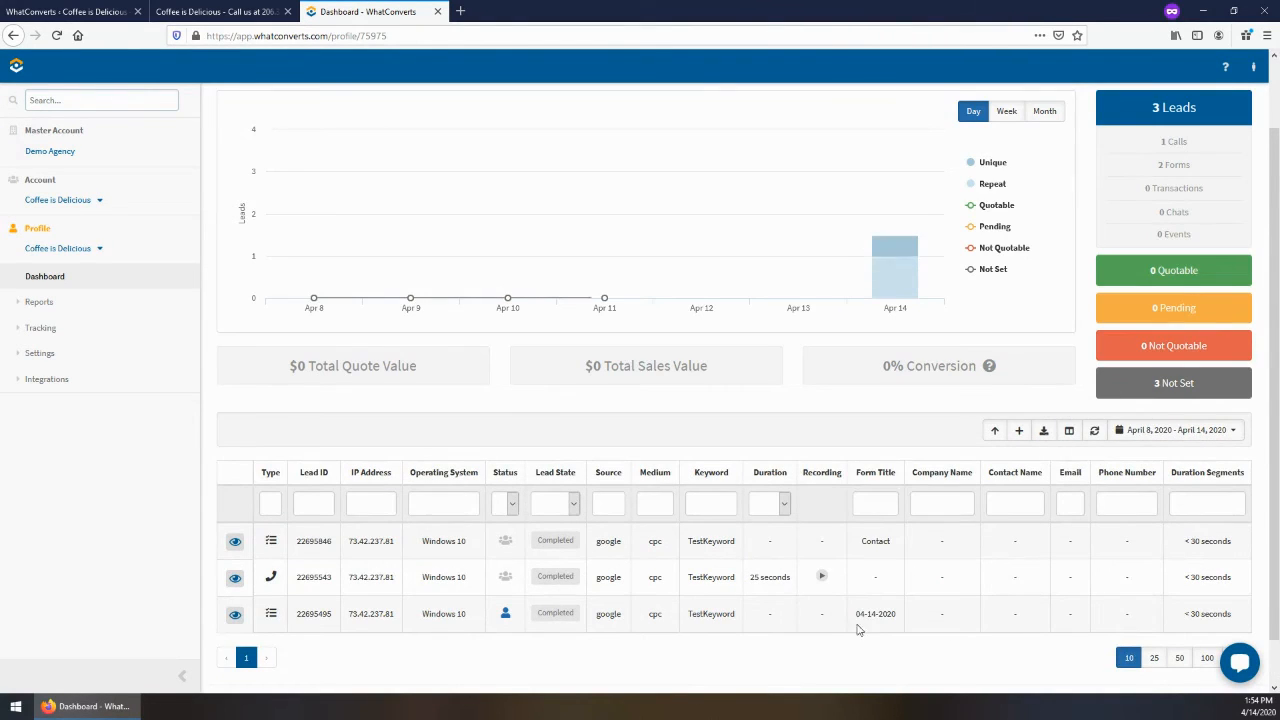
double_click(879, 545)
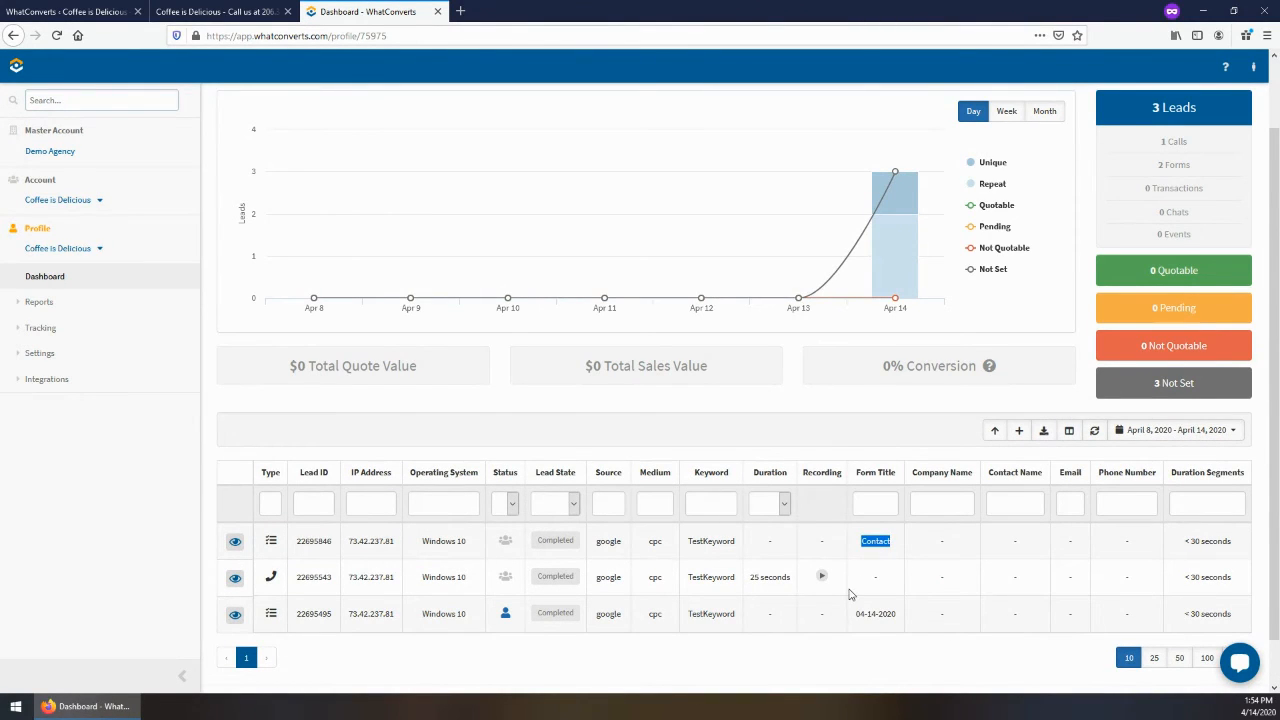
Review the profile's Addresses, Blocked Numbers and Currency settings
left_click(40, 330)
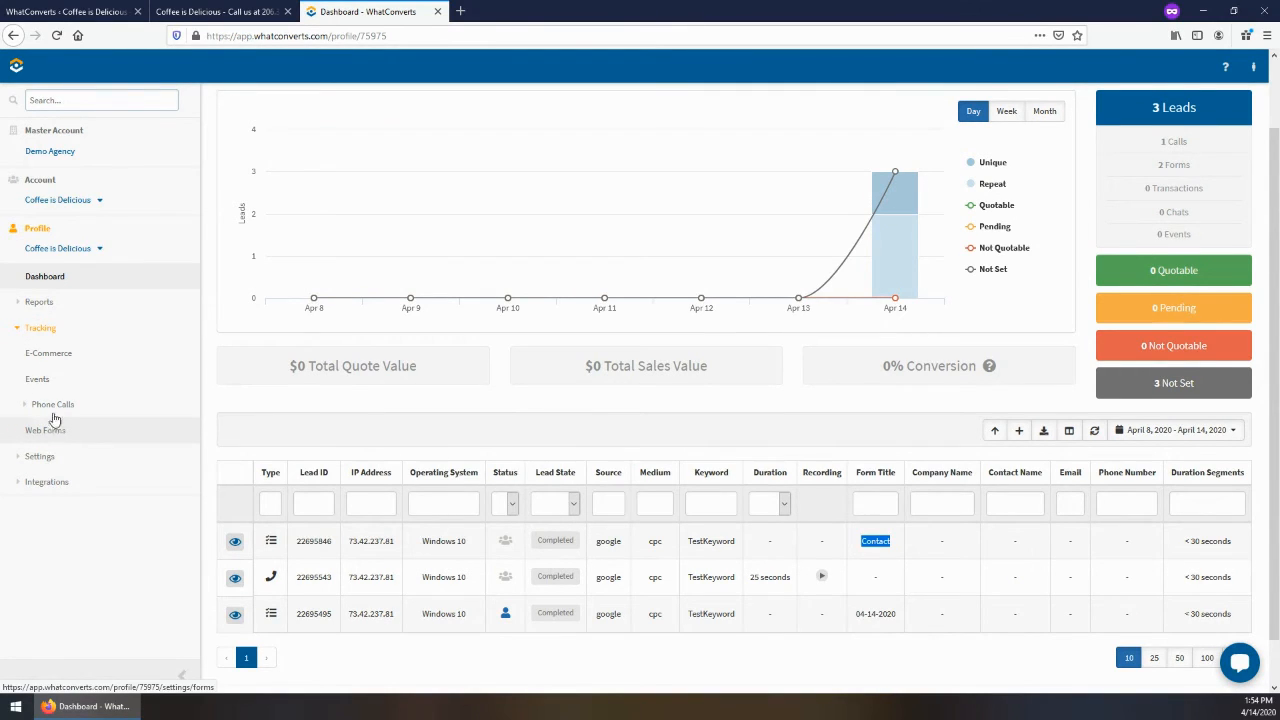
left_click(42, 331)
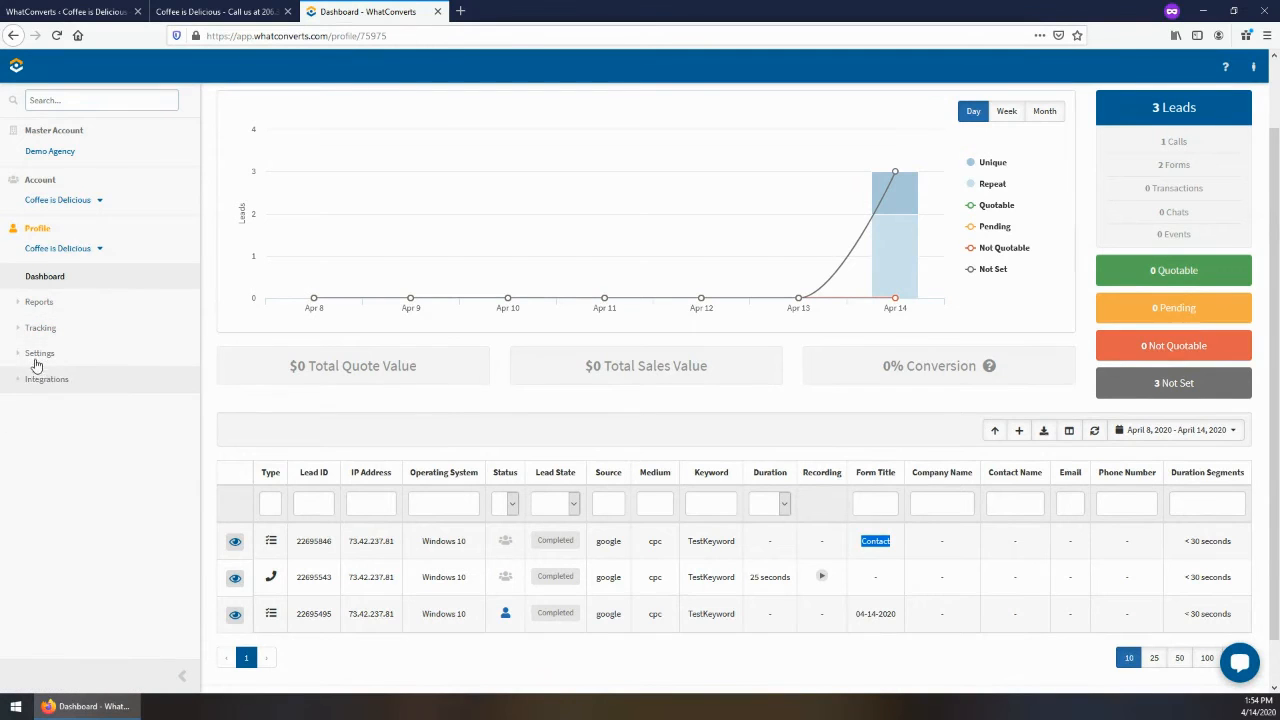
left_click(55, 360)
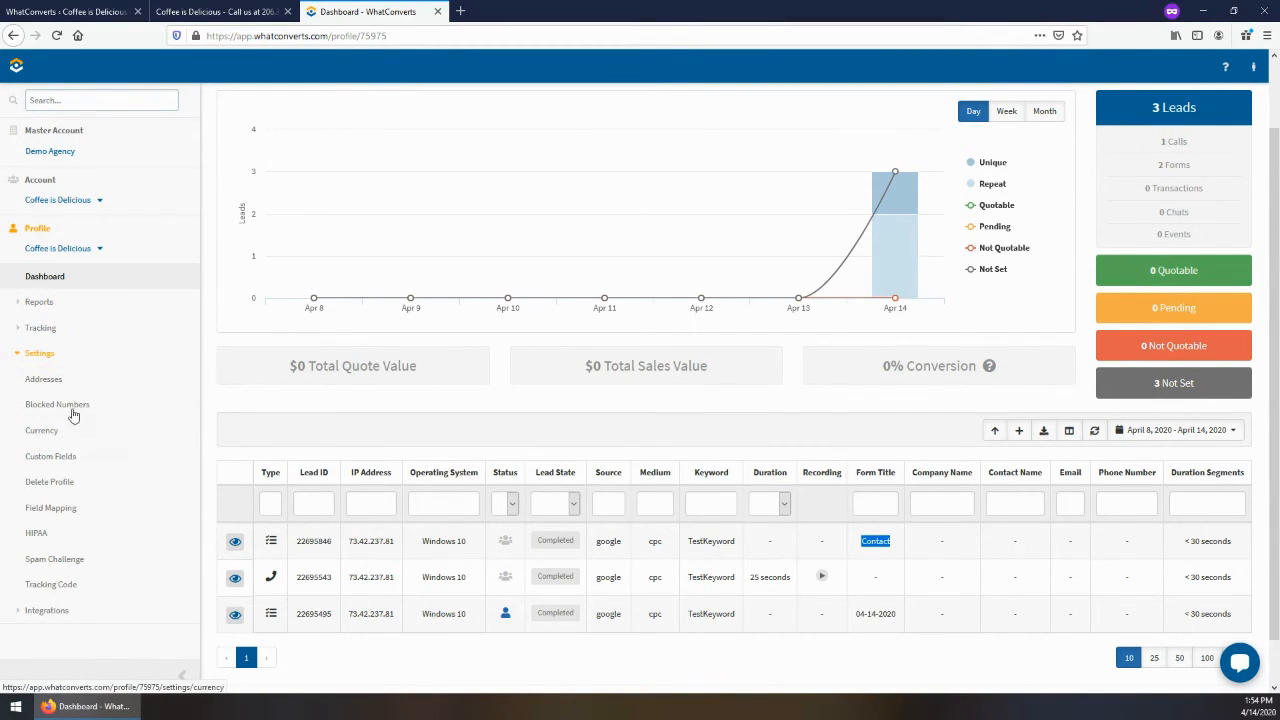
left_click(62, 382)
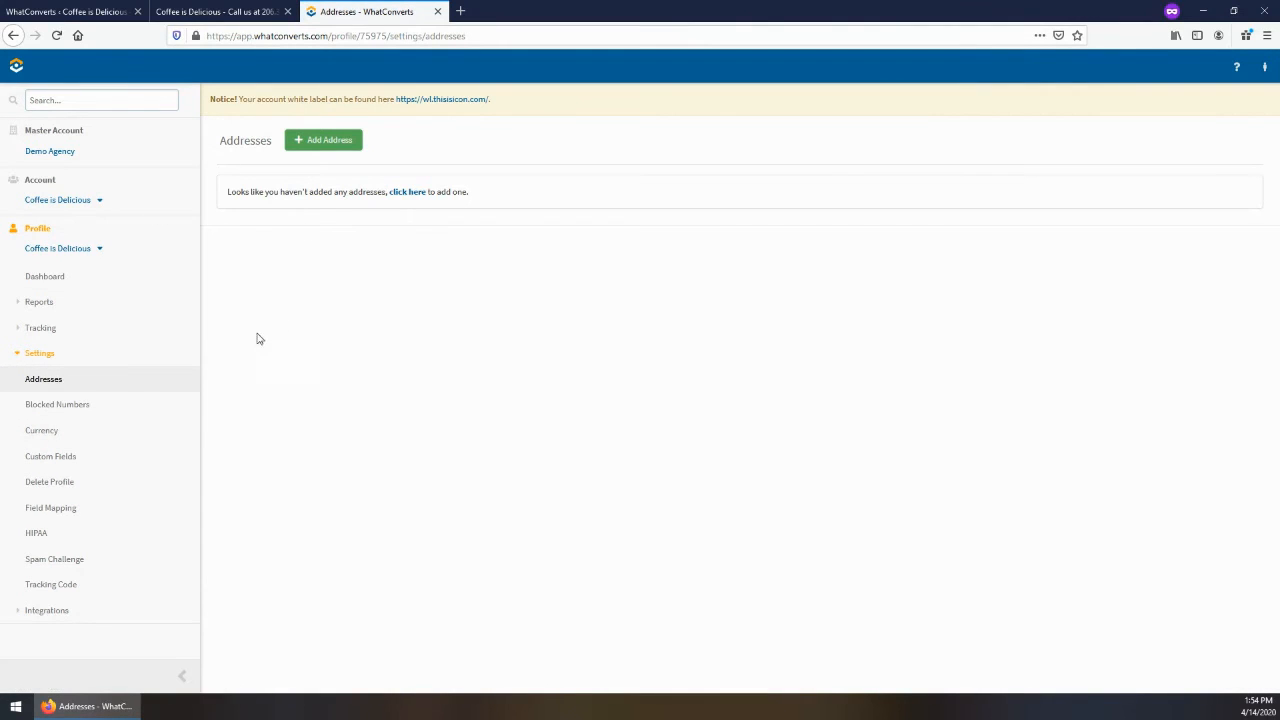
left_click(67, 412)
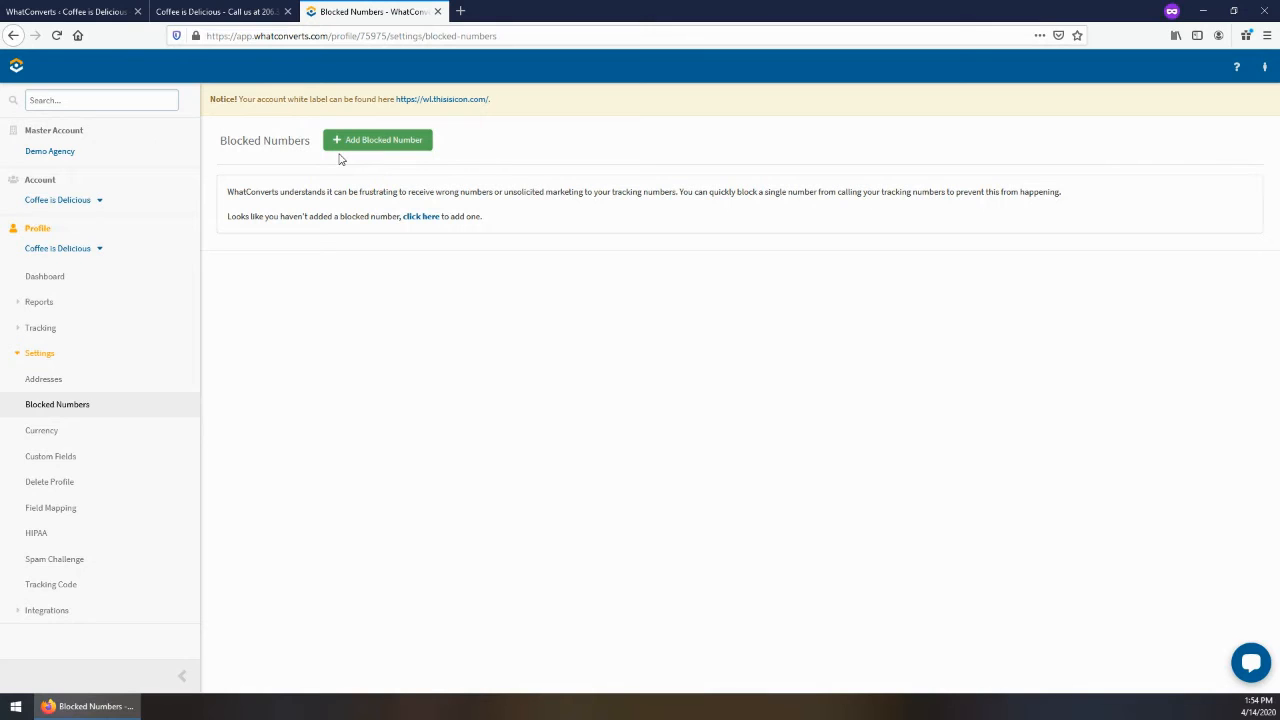
left_click(43, 437)
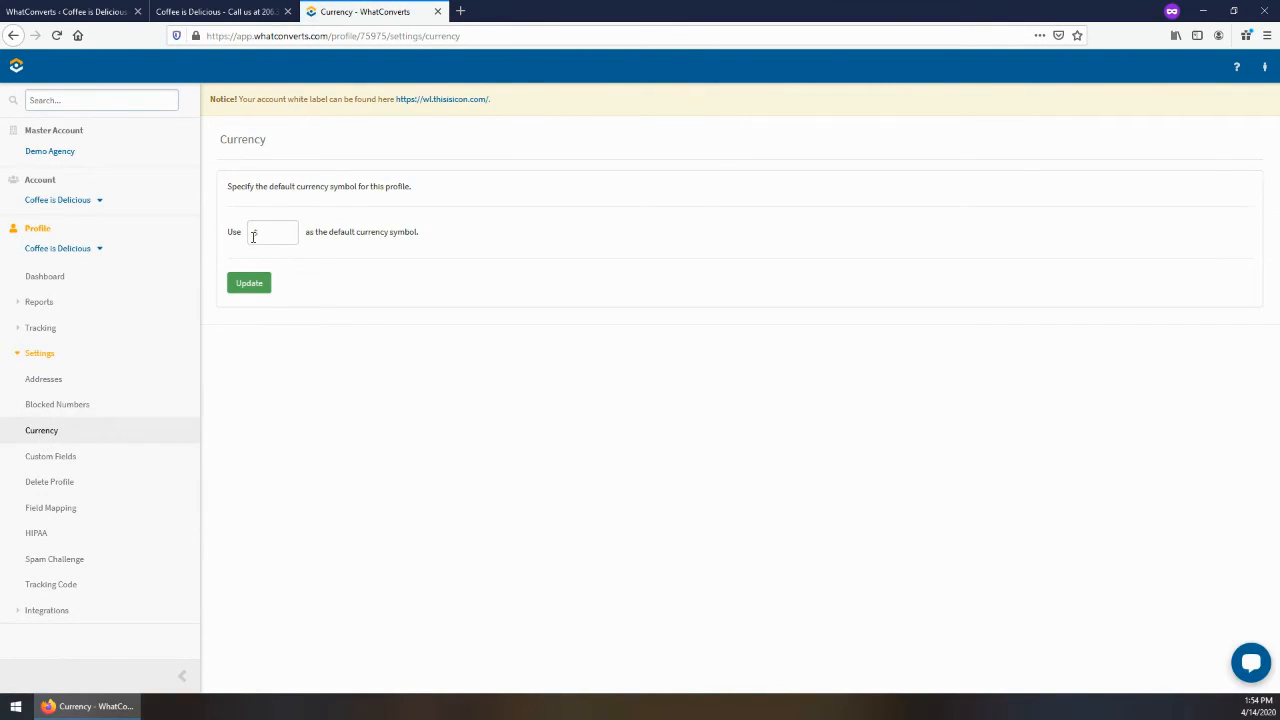
Start a new custom field named Reference in the profile's custom field settings, with Dropdown as its field type
left_click(88, 459)
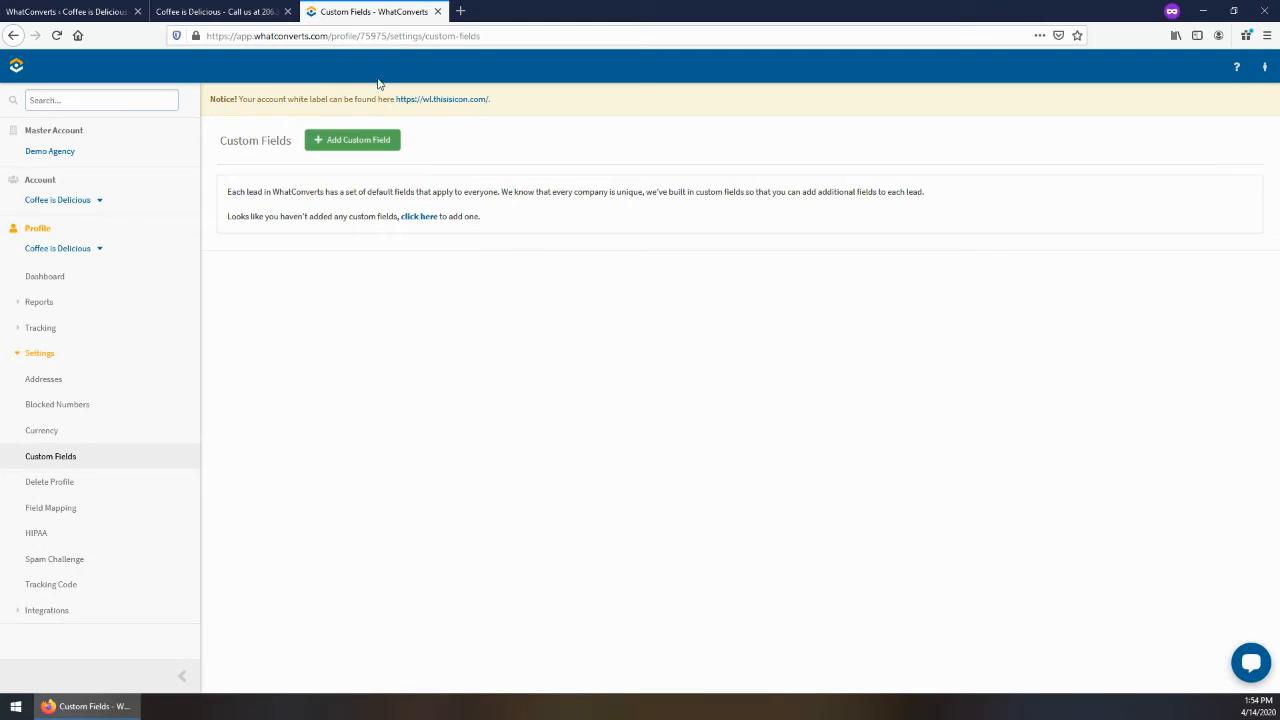
left_click(362, 143)
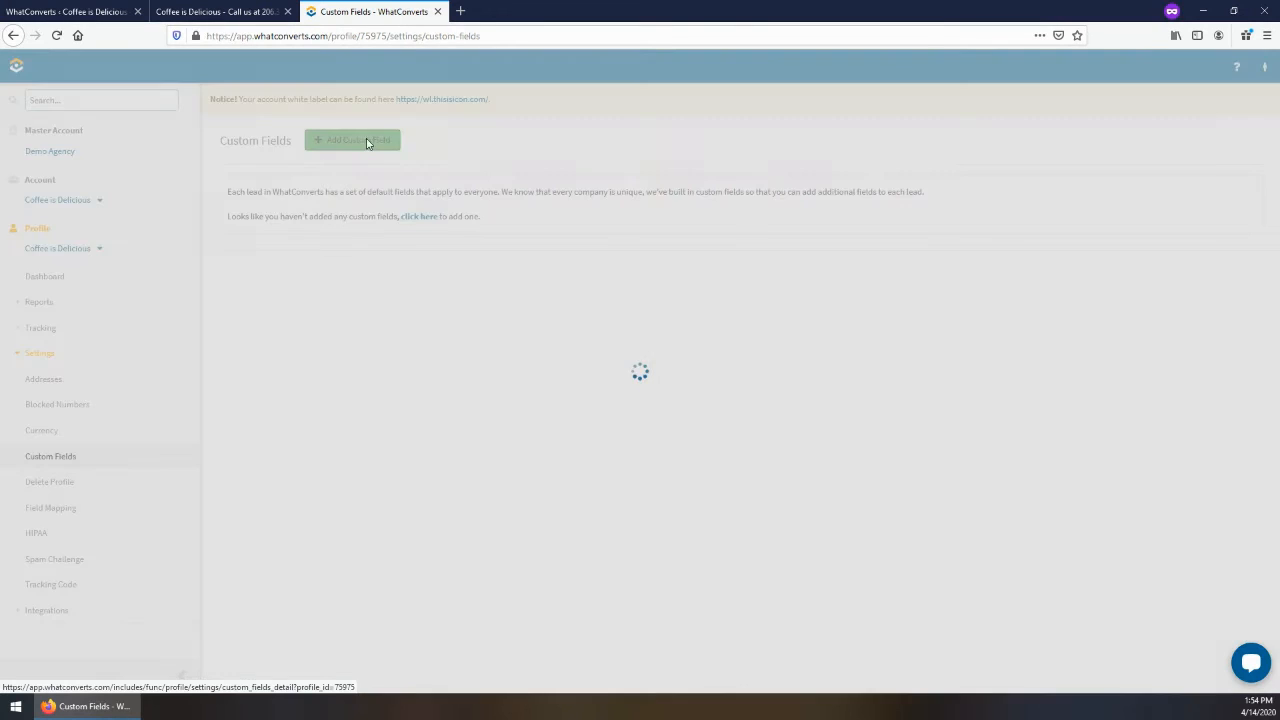
left_click(493, 129)
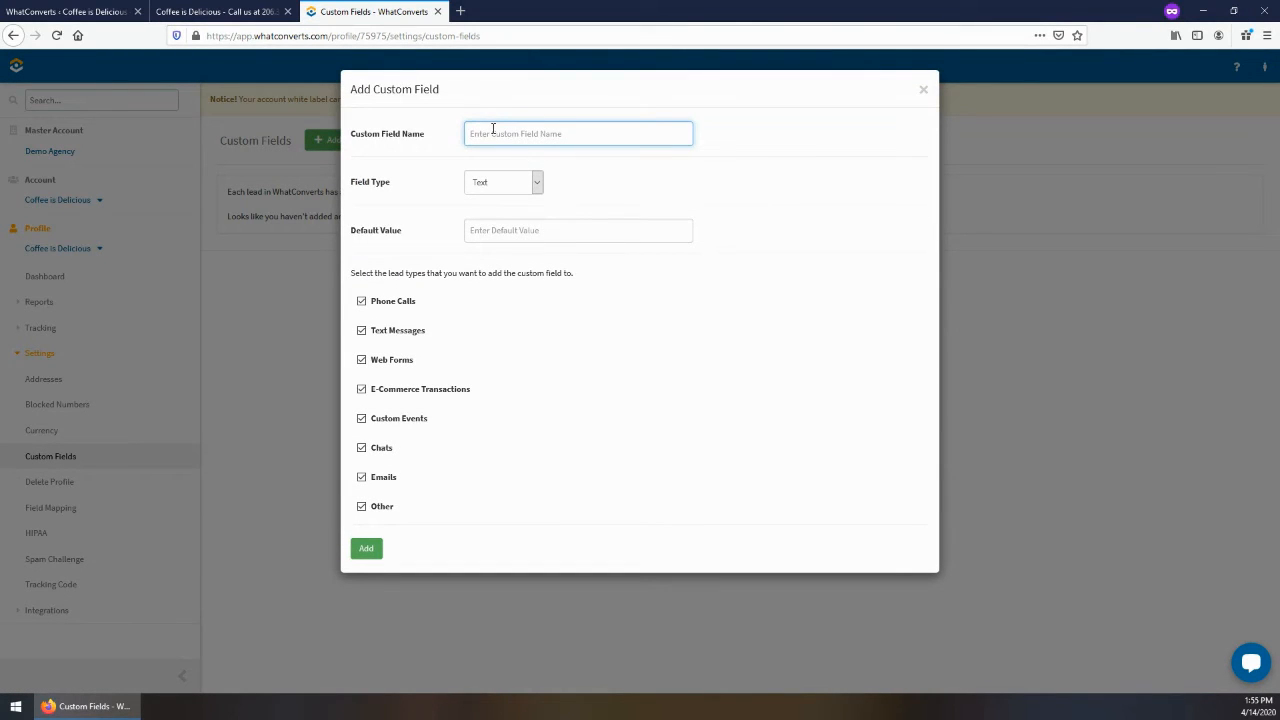
type("Reference")
left_click(514, 186)
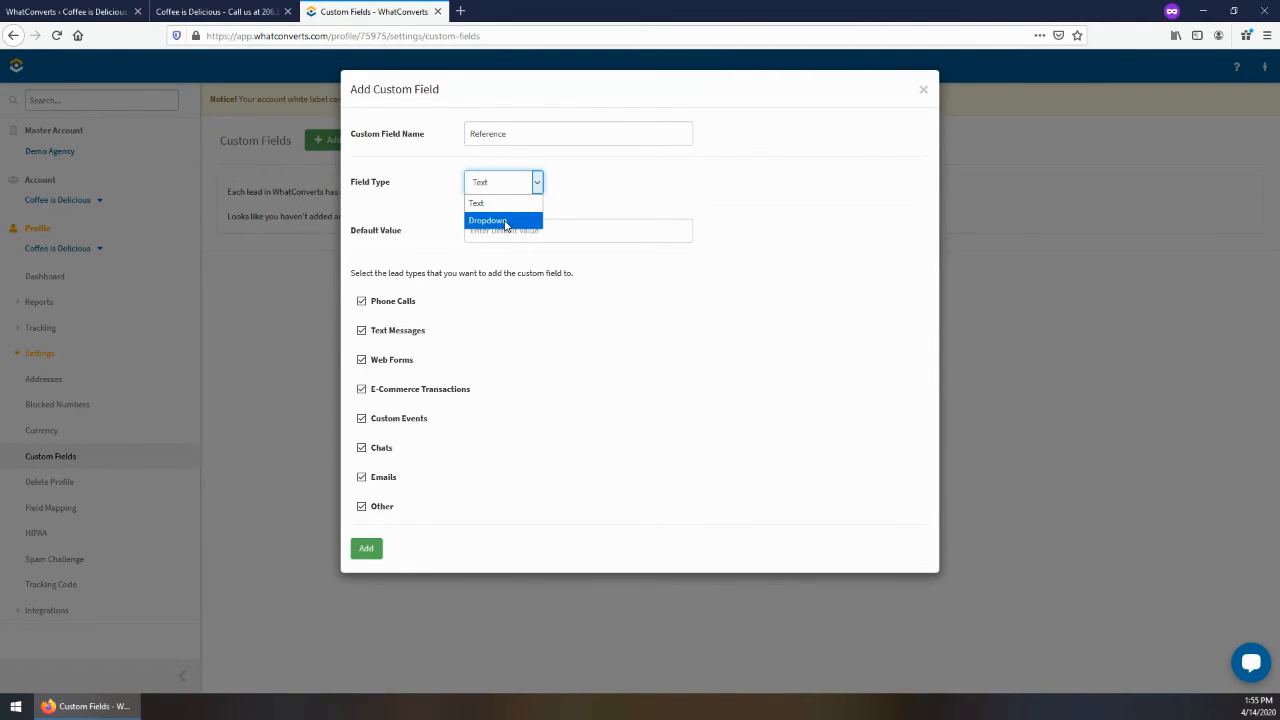
left_click(506, 222)
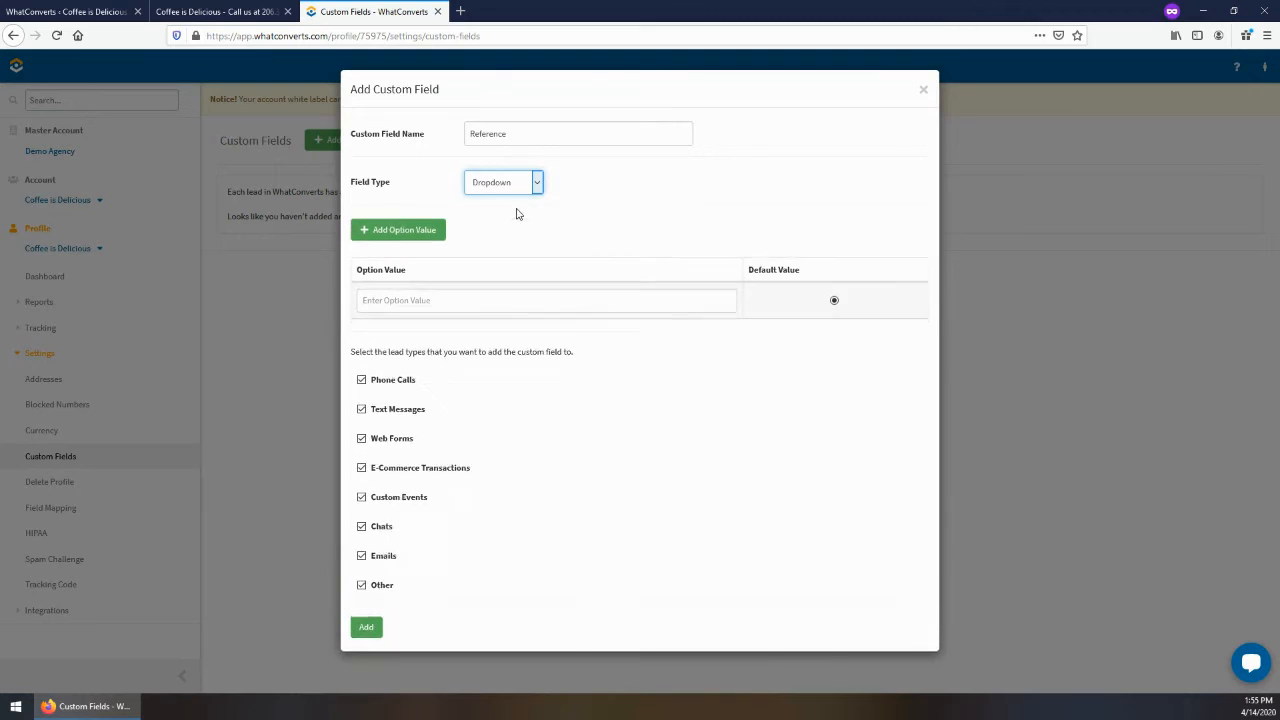
Give the Reference dropdown the option values Not Set, Web, Facebook and In Store, and add the field for all lead types
left_click(420, 302)
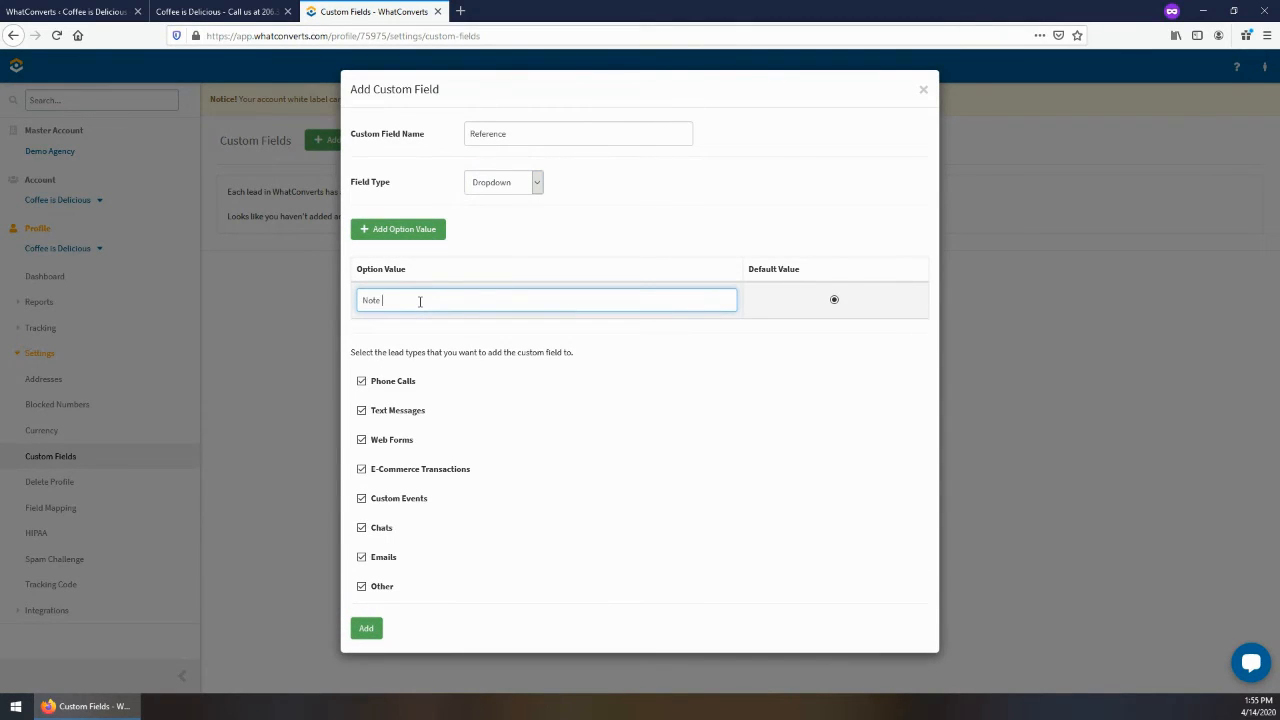
type("et")
left_click(381, 232)
left_click(394, 335)
type("Web")
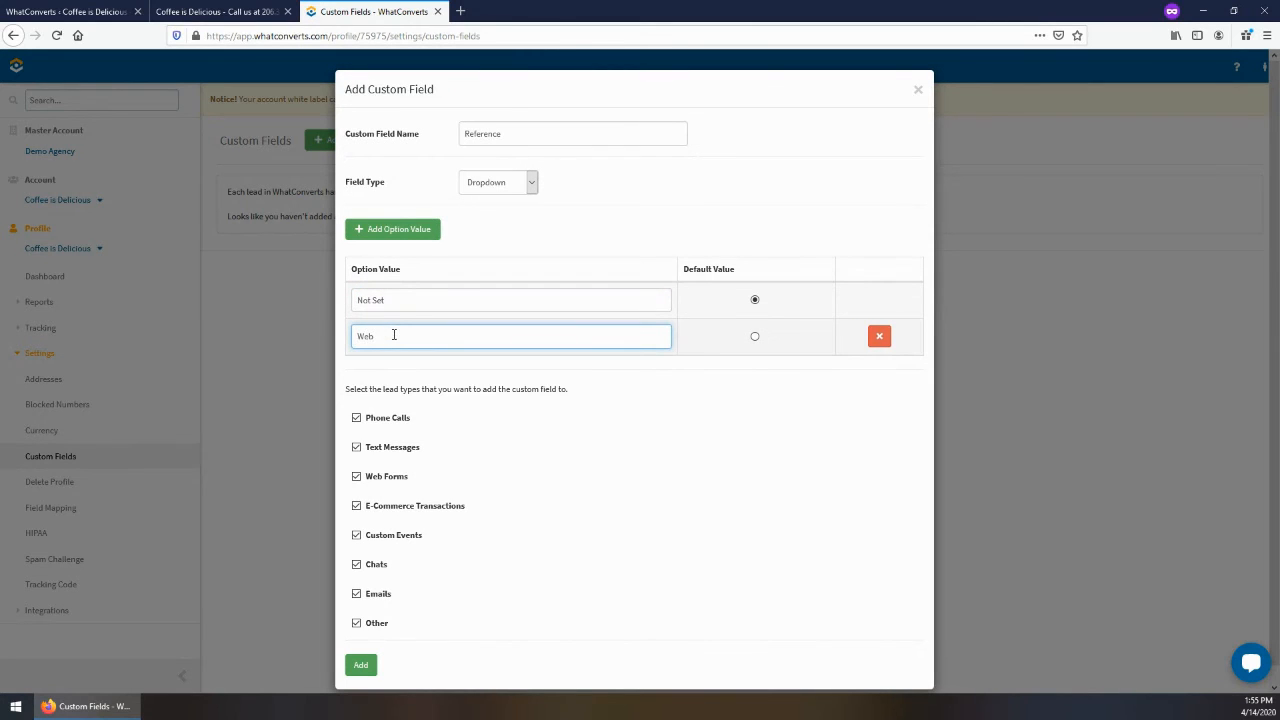
left_click(390, 232)
left_click(379, 376)
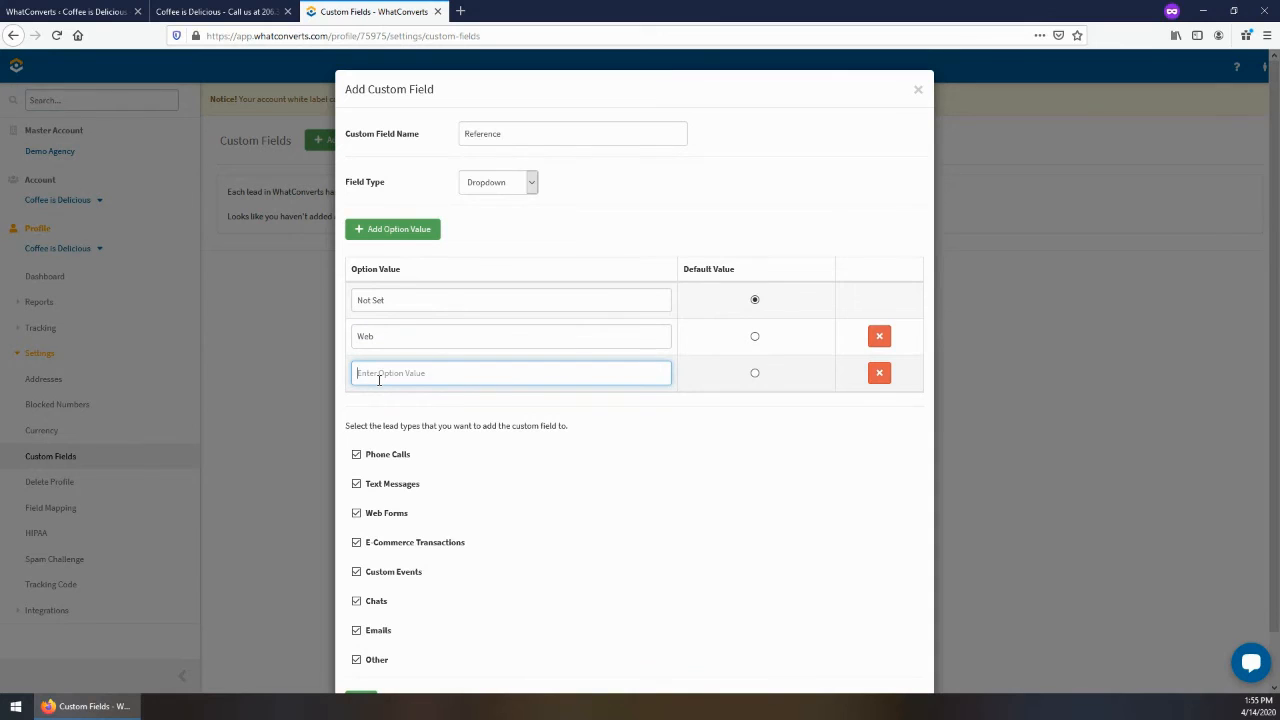
type("Facebook")
left_click(394, 228)
left_click(407, 410)
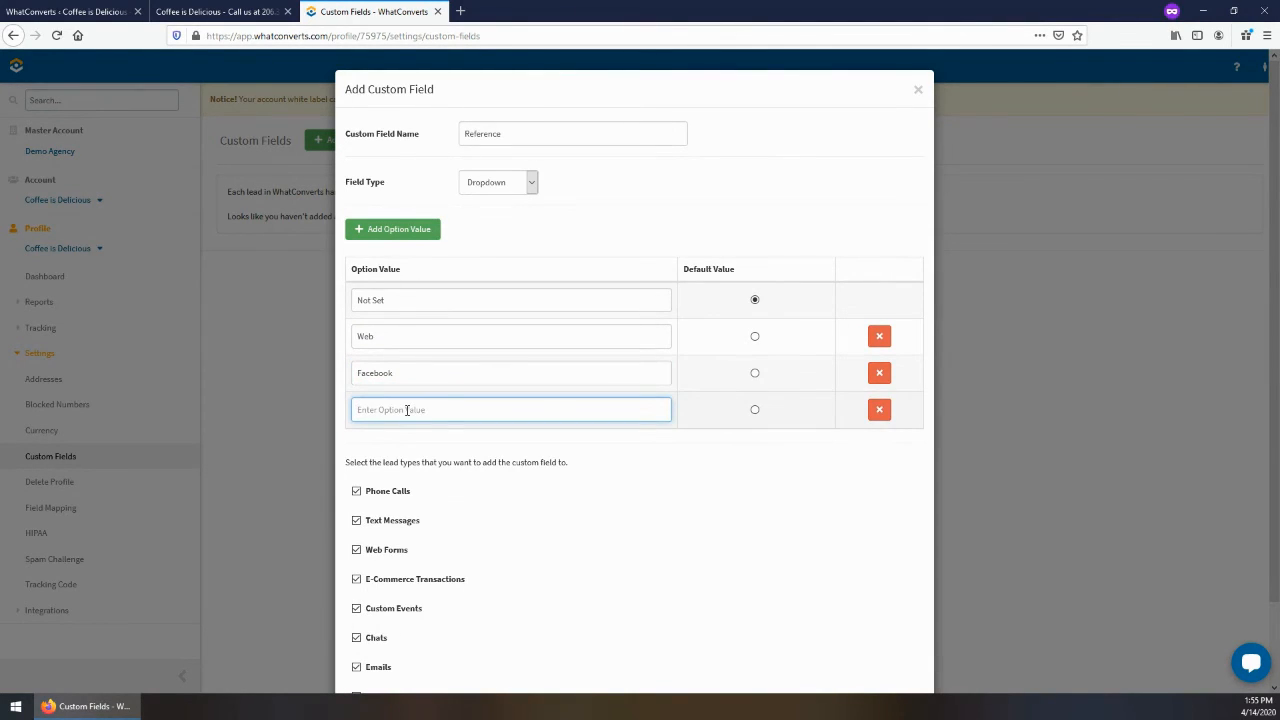
type("(")
scroll(405, 420, "down", 2)
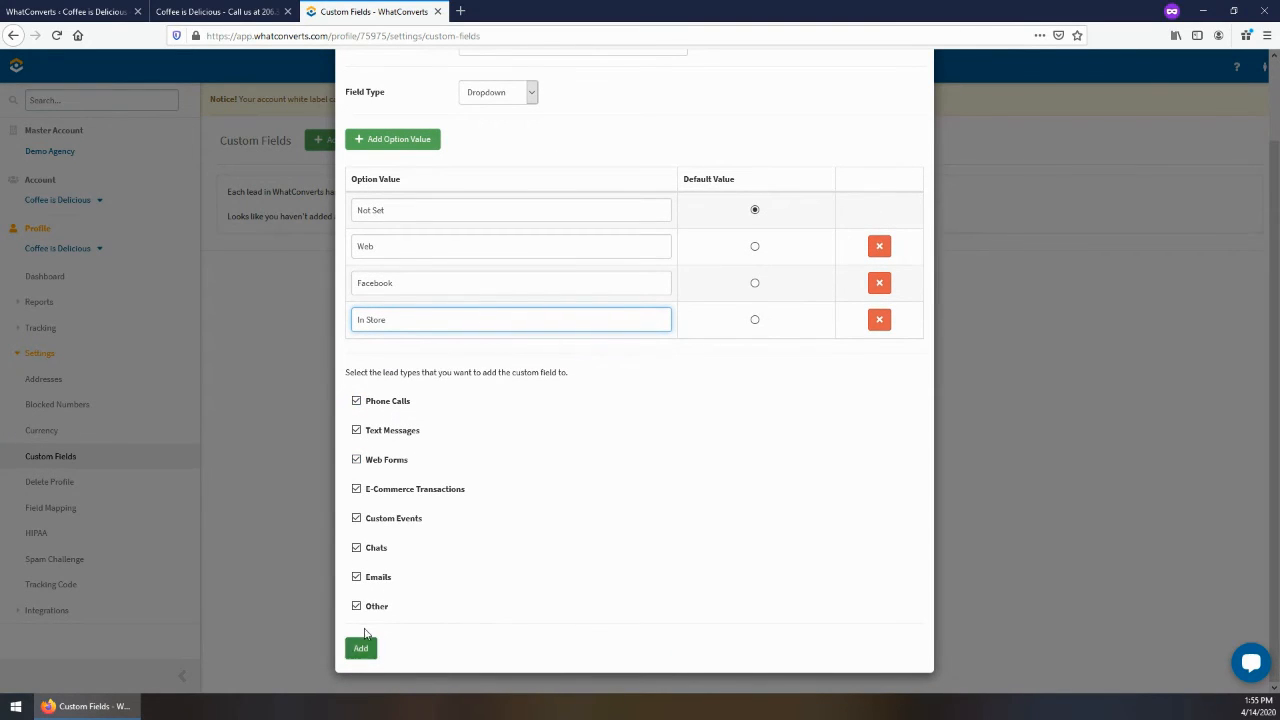
left_click(363, 652)
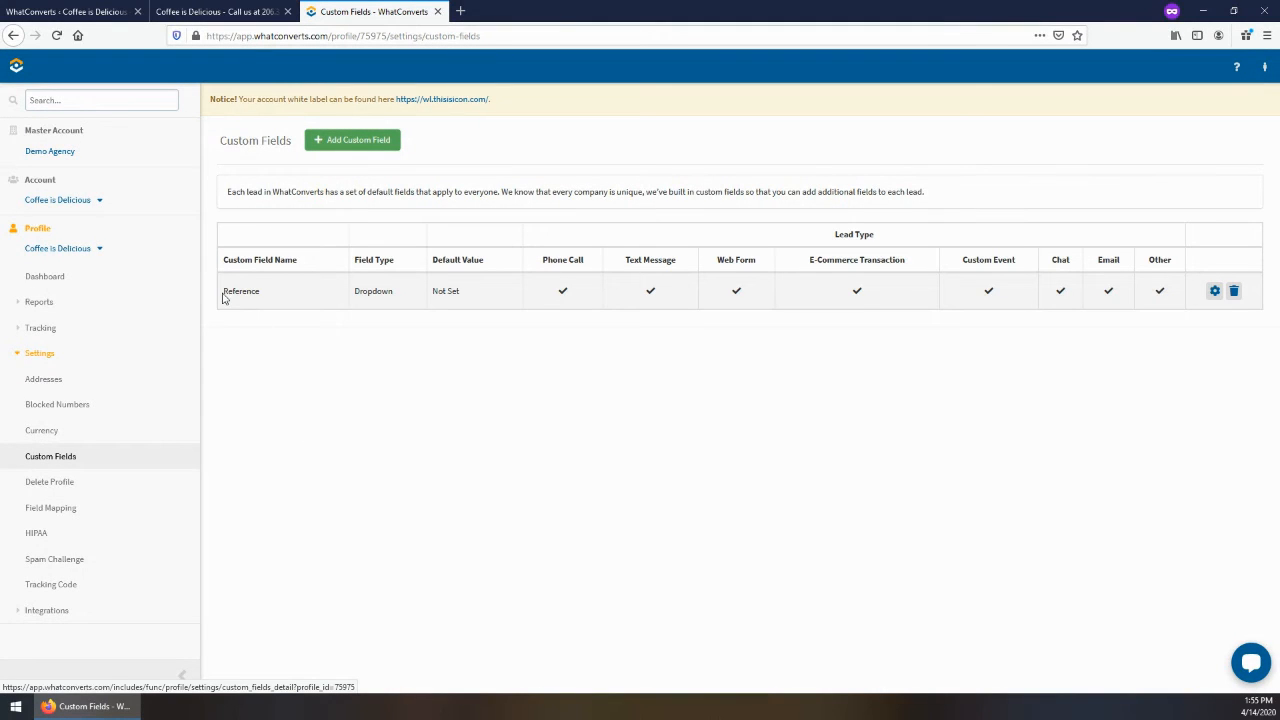
Return to the dashboard and check the Reference column in the leads table
left_click_drag(223, 297, 251, 297)
left_click(256, 292)
left_click(60, 276)
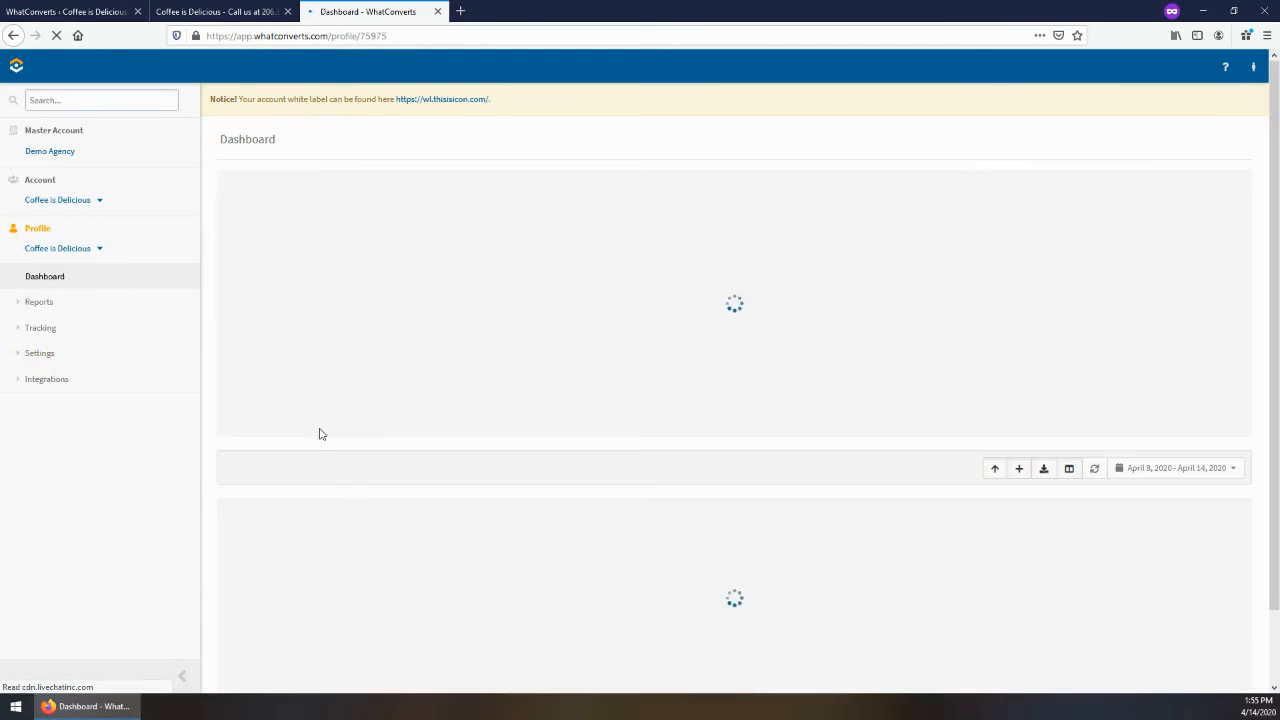
scroll(240, 500, "down", 2)
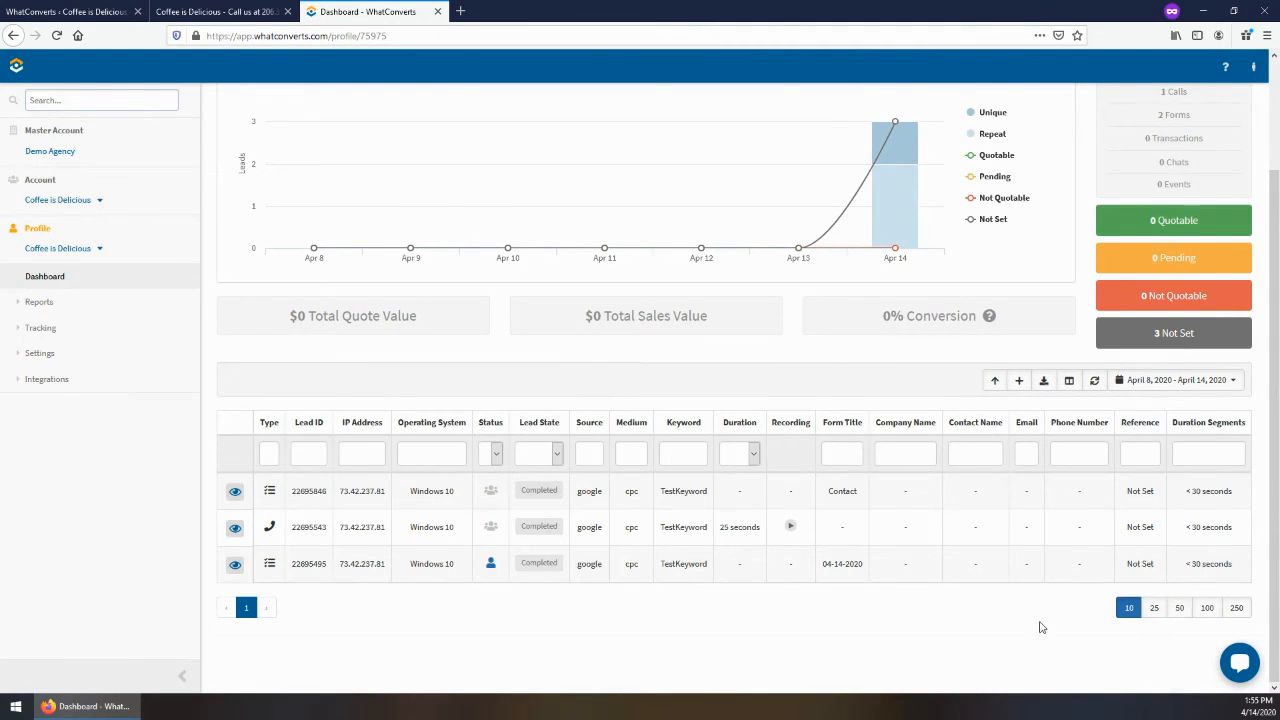
Set the Reference field of the newest web form lead to Web and close its details
left_click(235, 493)
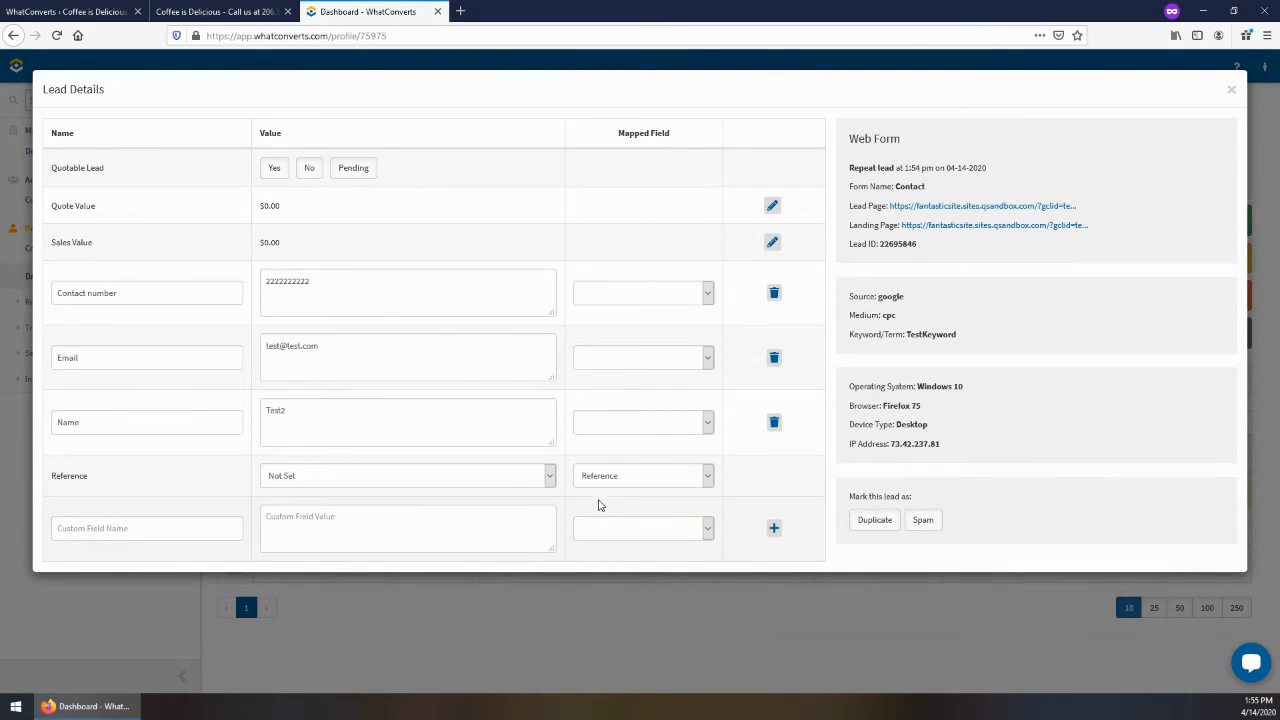
left_click(505, 484)
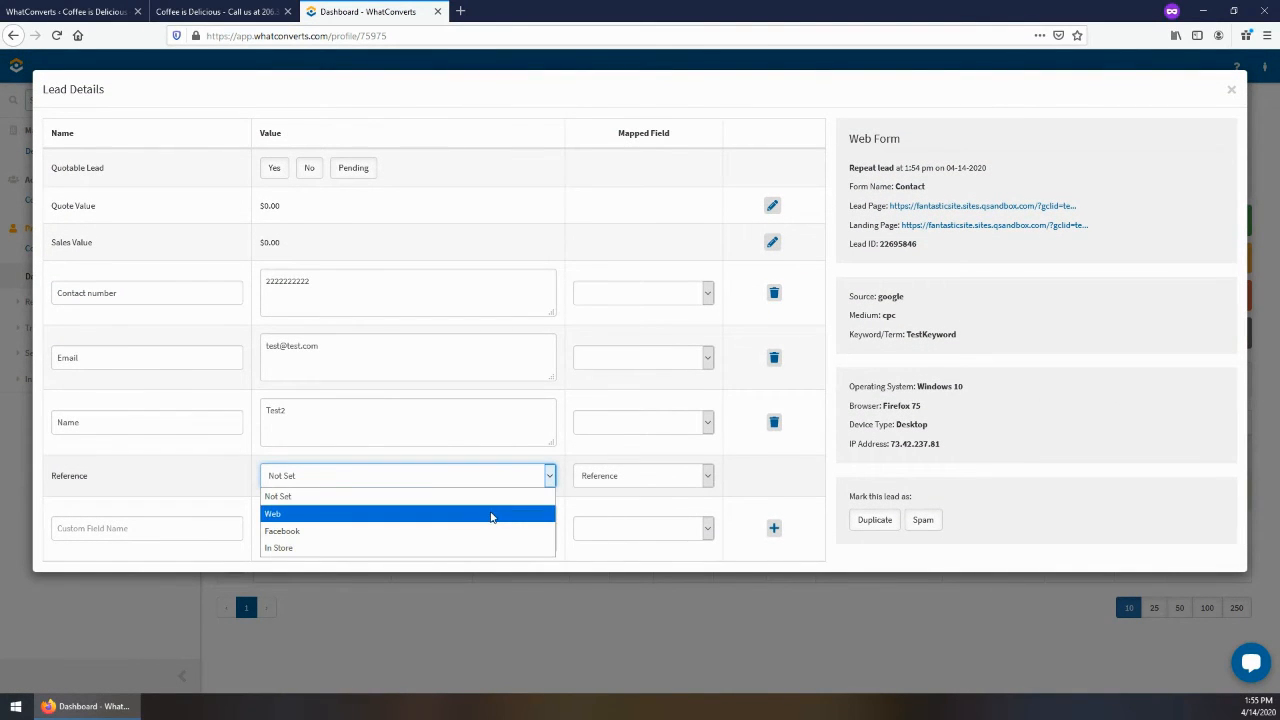
left_click(489, 514)
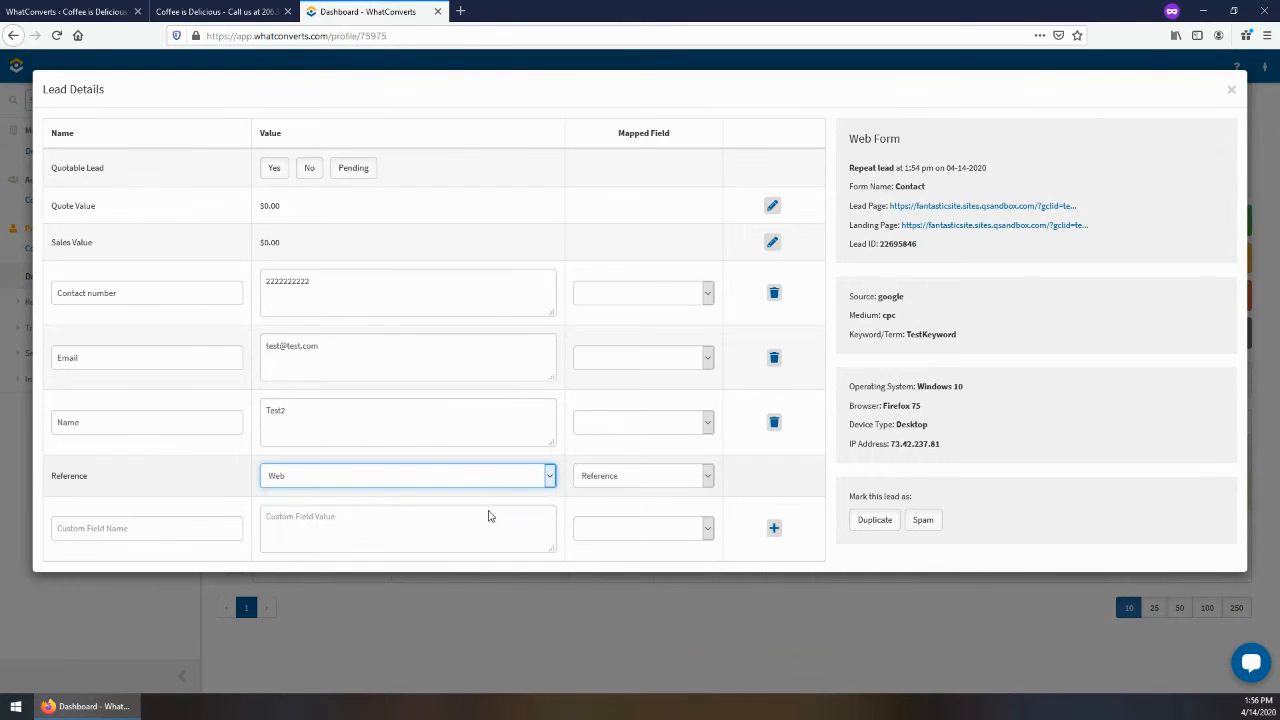
left_click(667, 669)
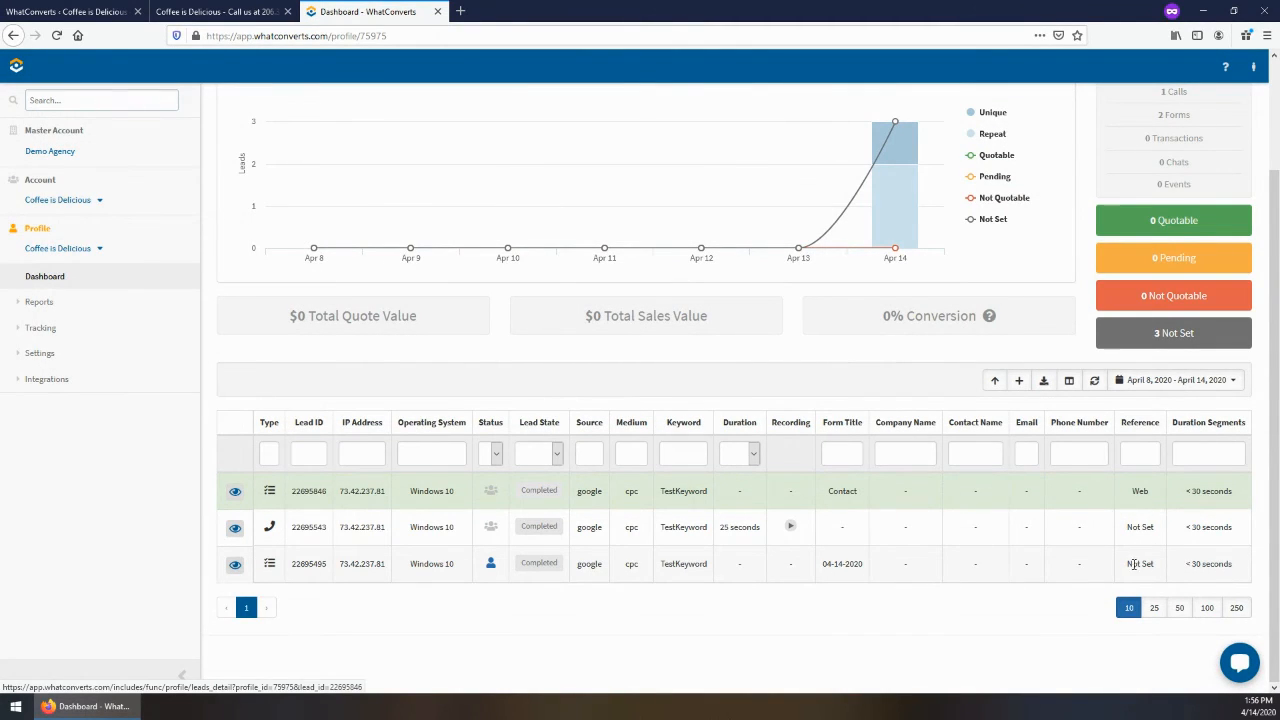
Open the profile's Field Mapping settings and map the Email field to Email
left_click(20, 355)
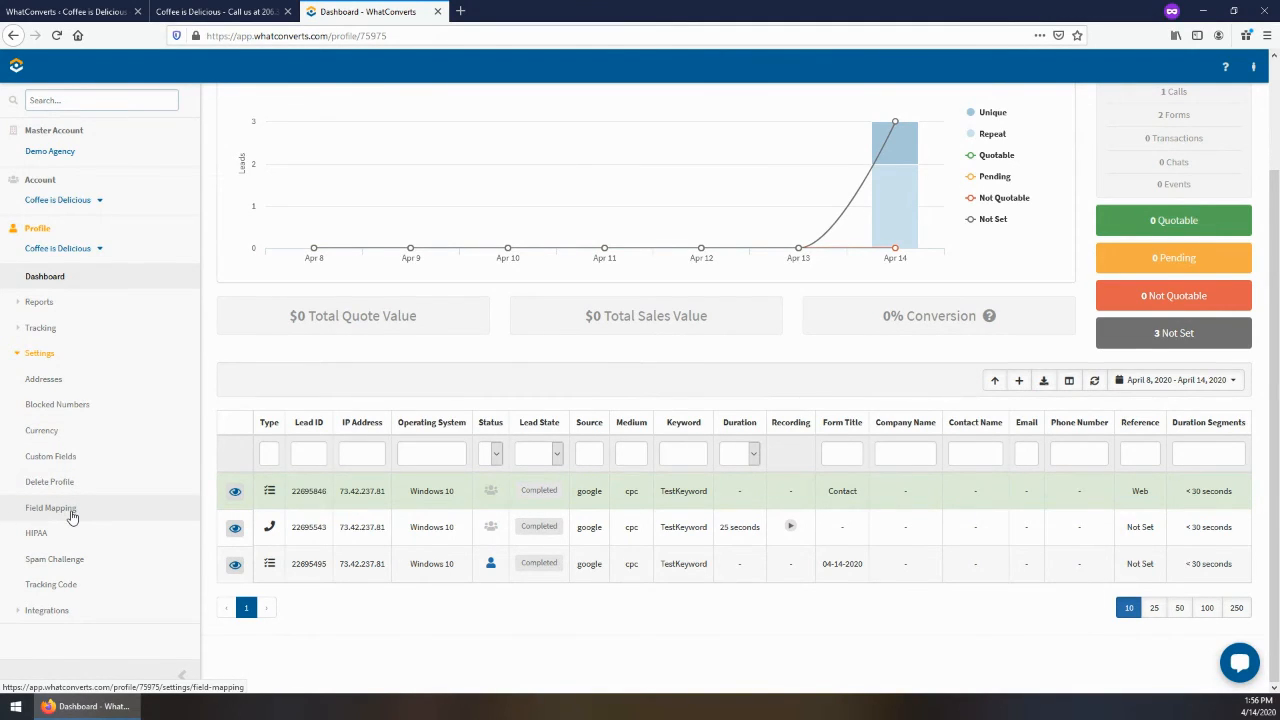
left_click(59, 511)
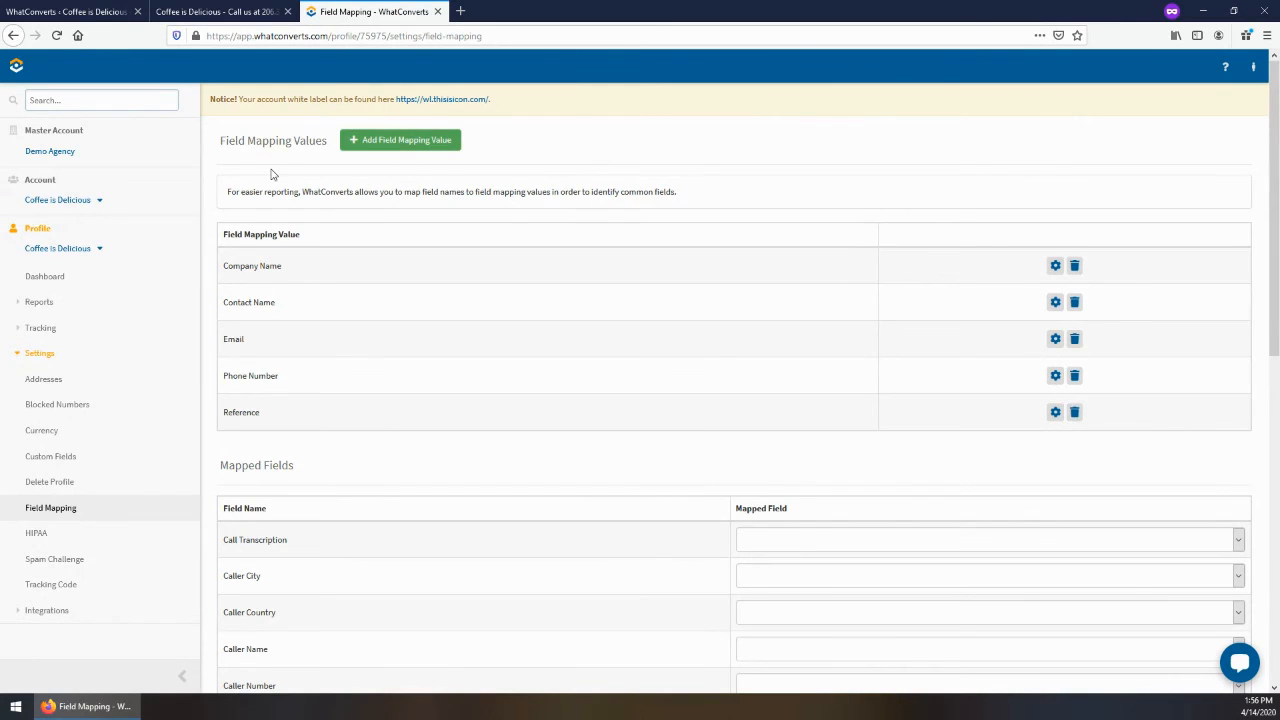
scroll(586, 486, "down", 5)
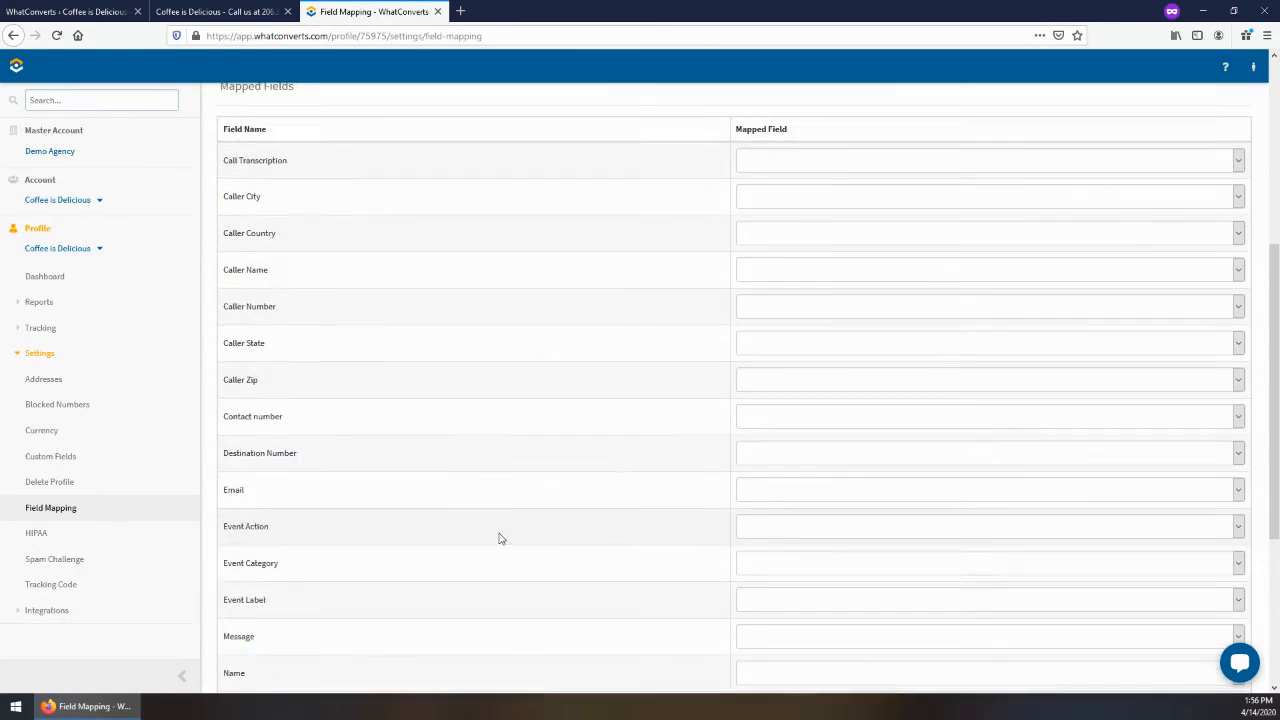
left_click(820, 459)
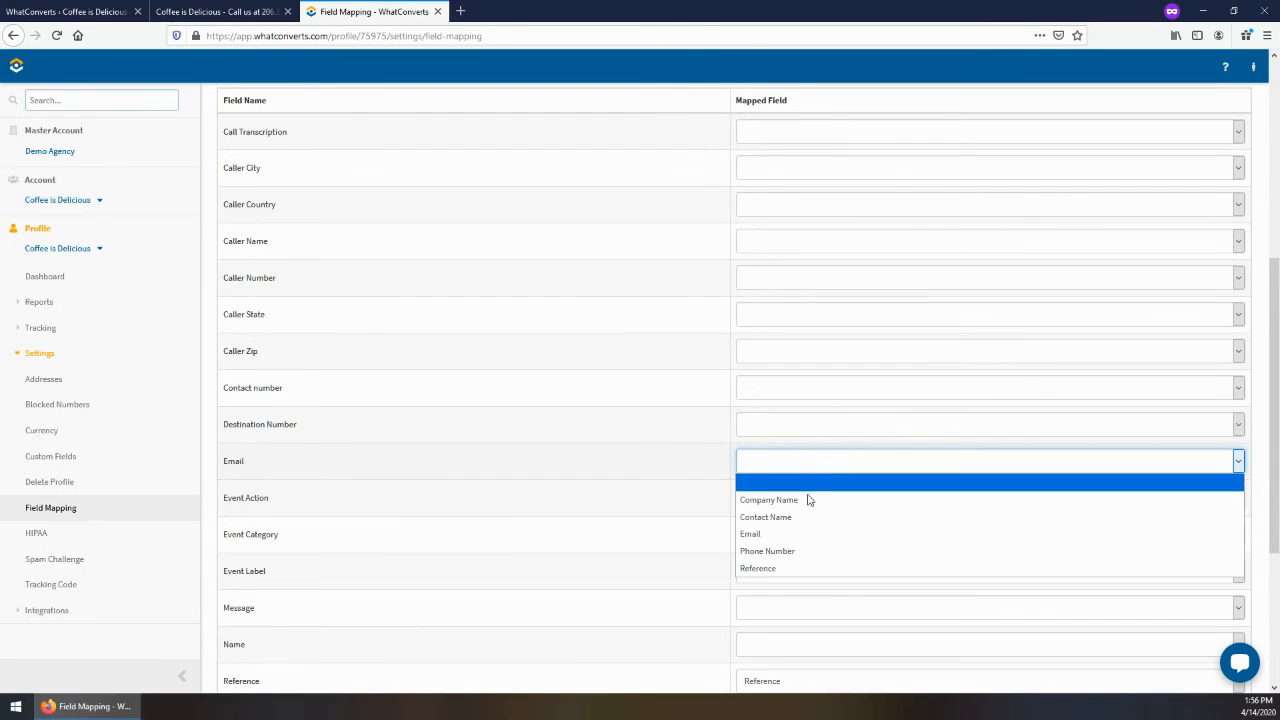
left_click(789, 534)
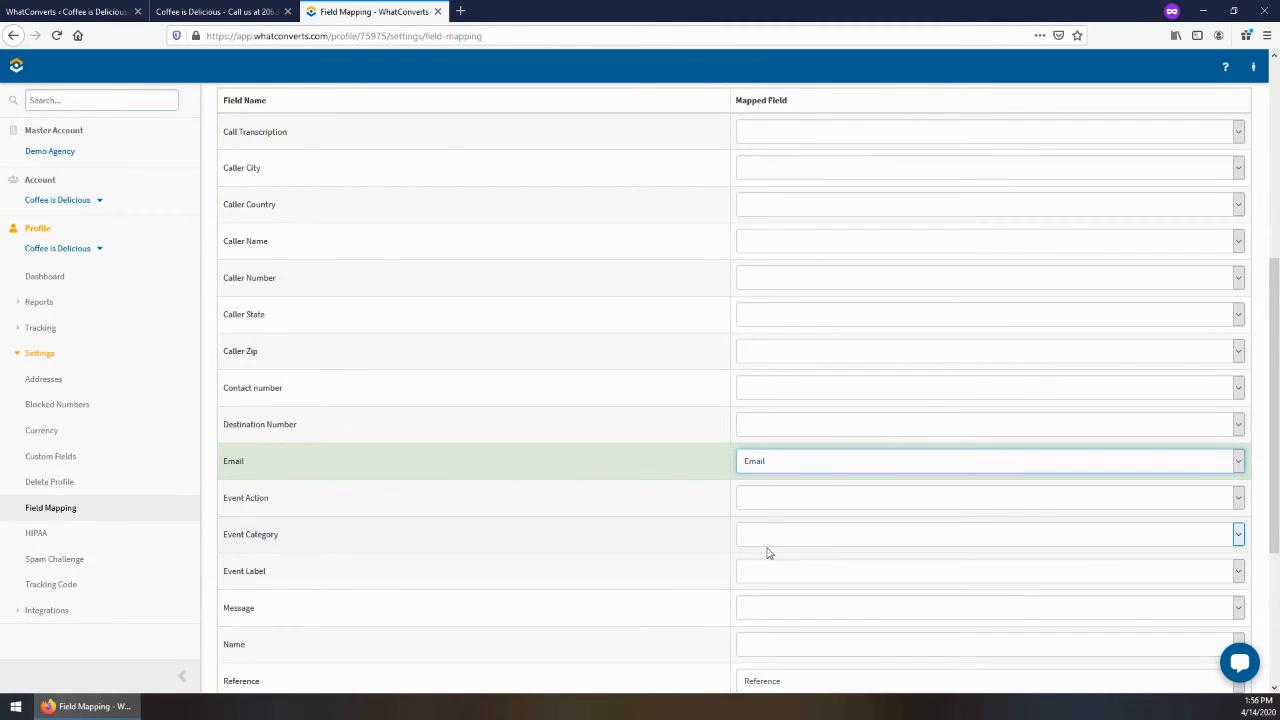
Map both the Contact number and Caller Number fields to Phone Number
scroll(768, 553, "down", 1)
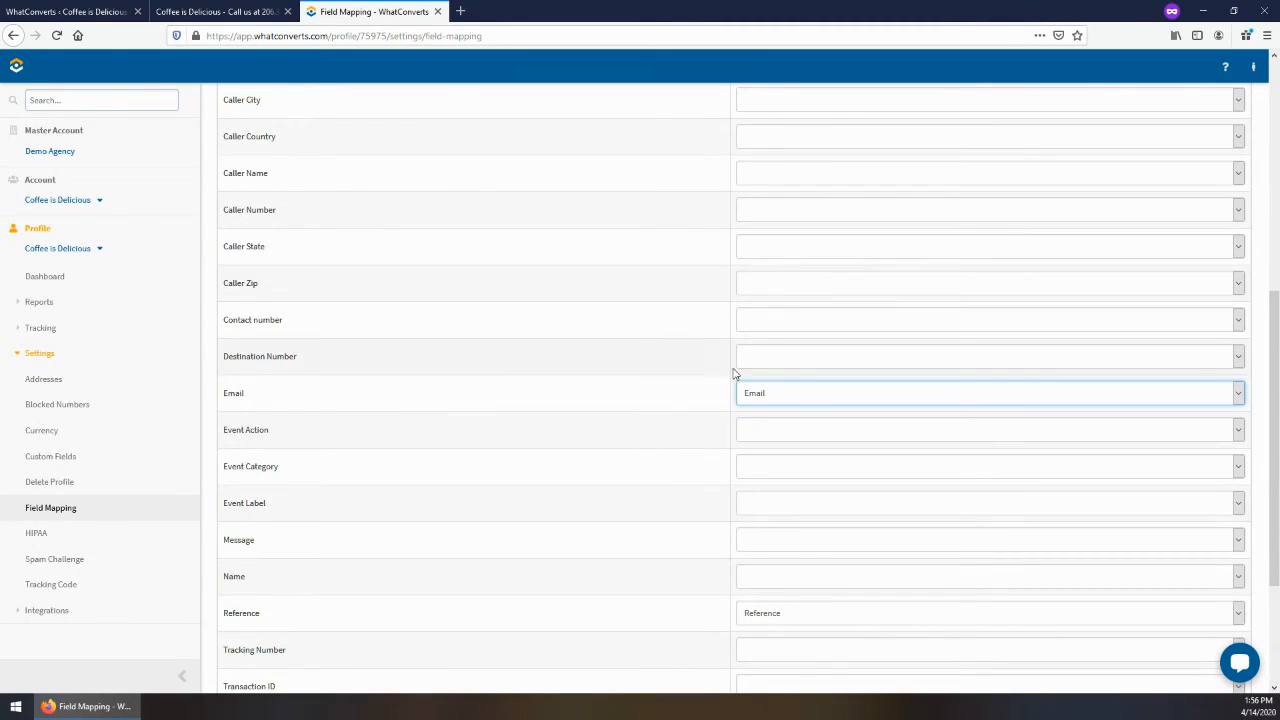
left_click(757, 327)
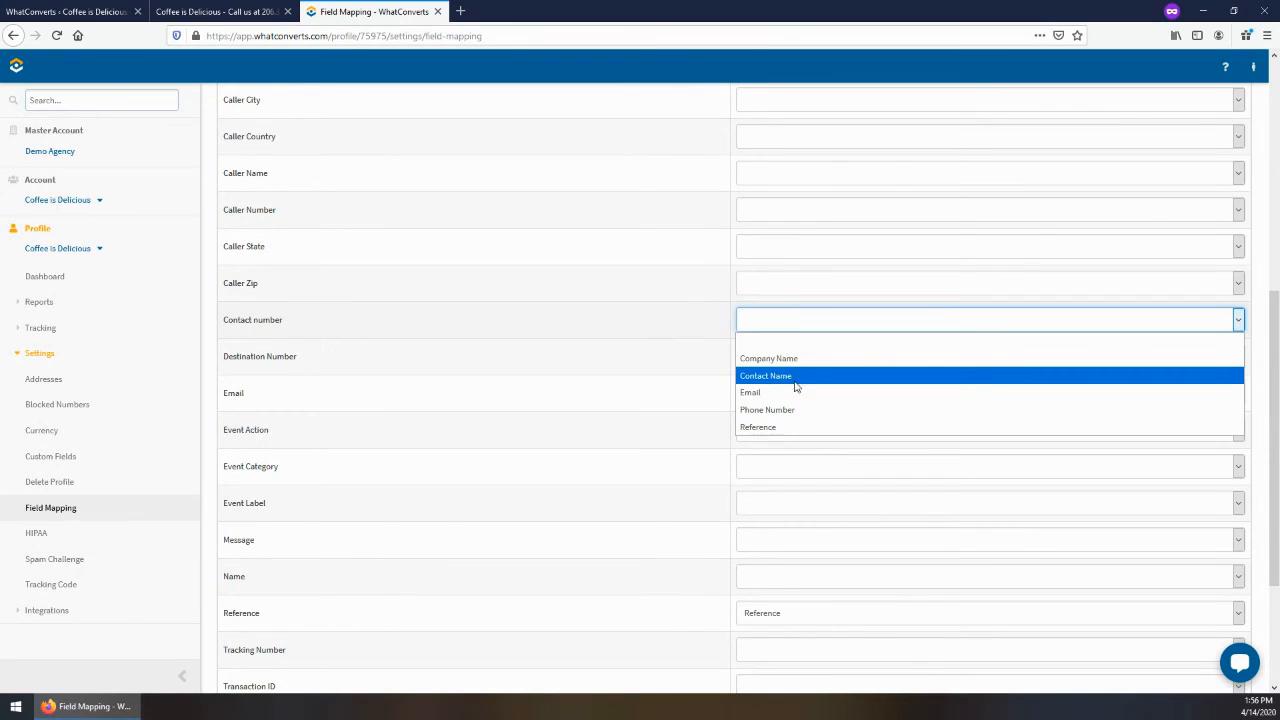
left_click(811, 412)
scroll(797, 431, "up", 1)
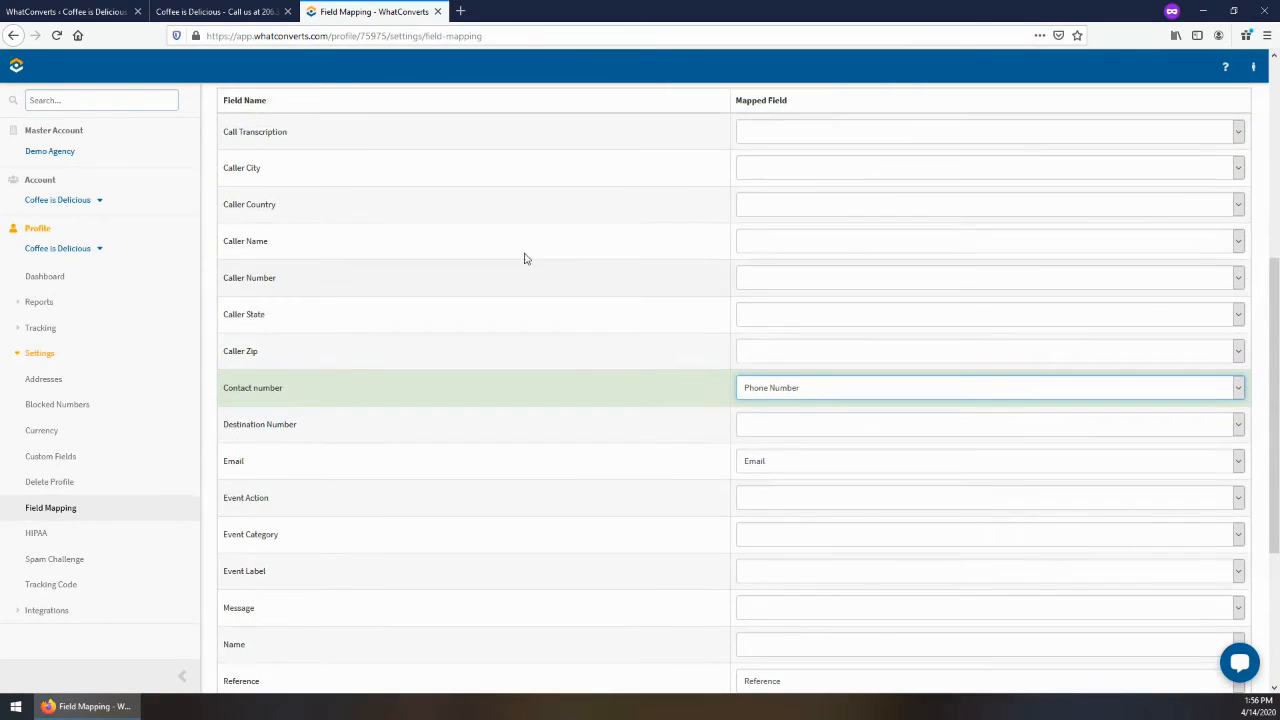
left_click(745, 277)
left_click(787, 369)
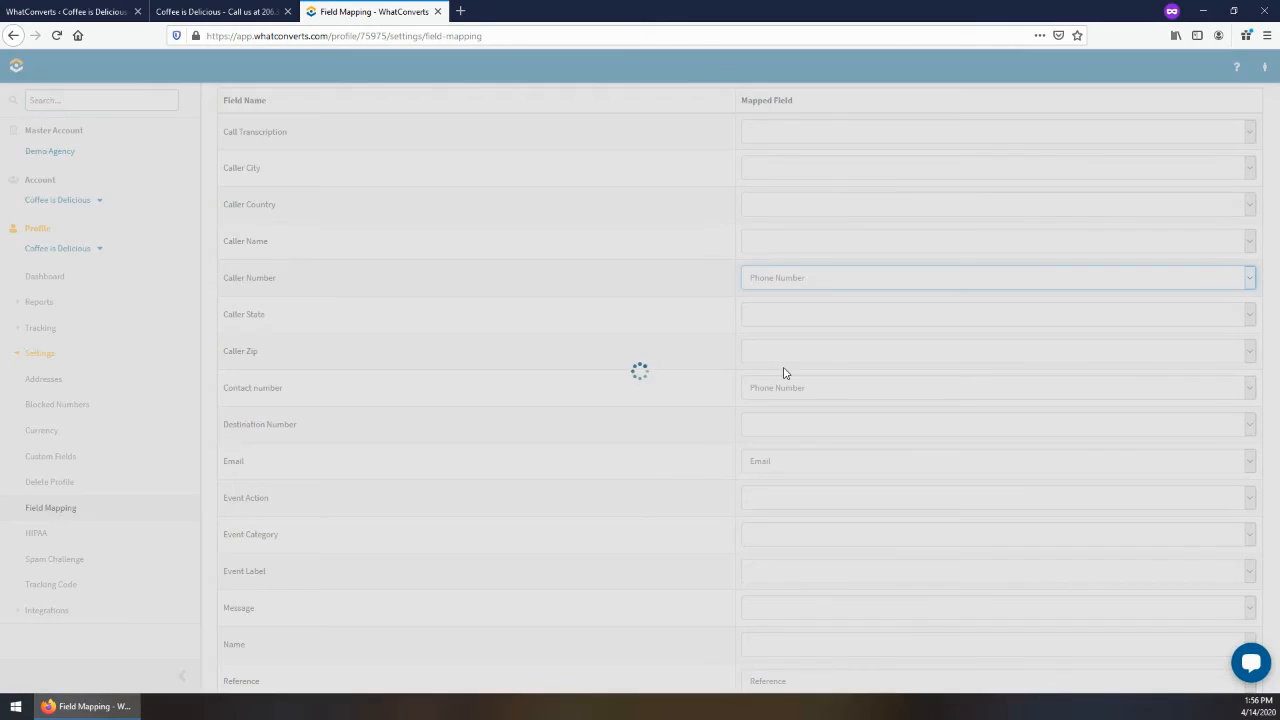
Map the Caller Name field to Contact Name
left_click(793, 243)
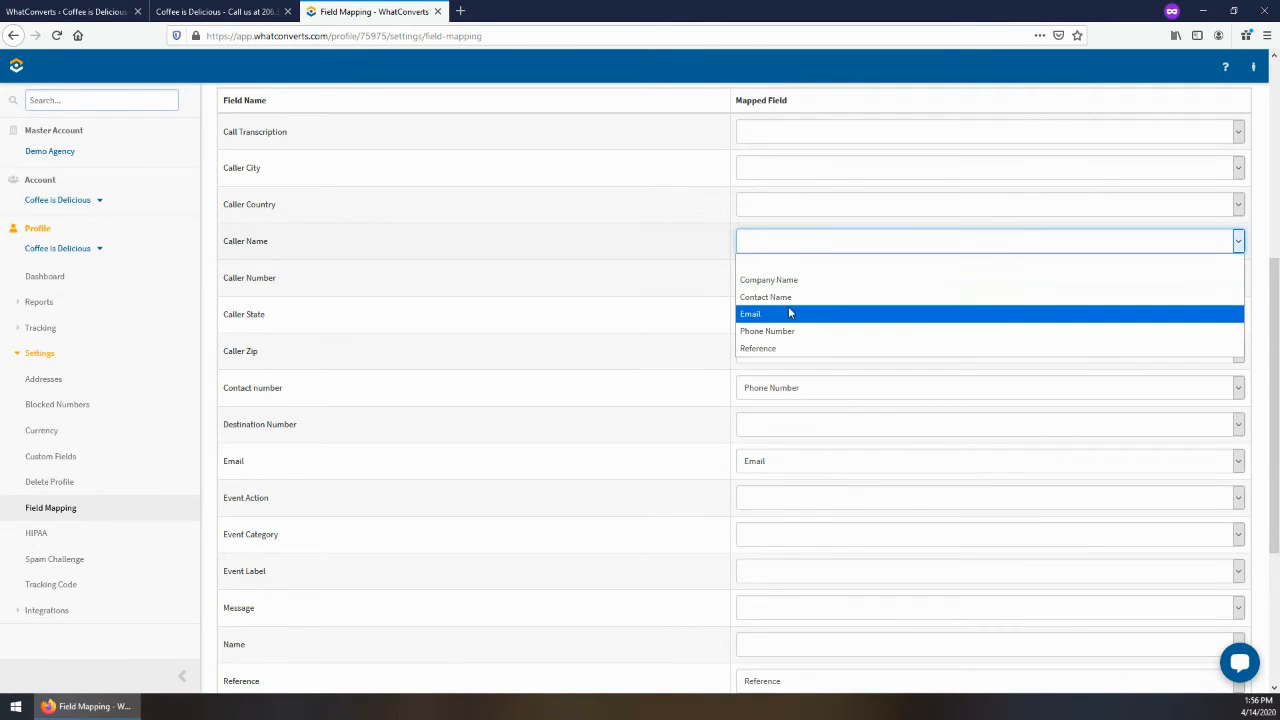
left_click(797, 297)
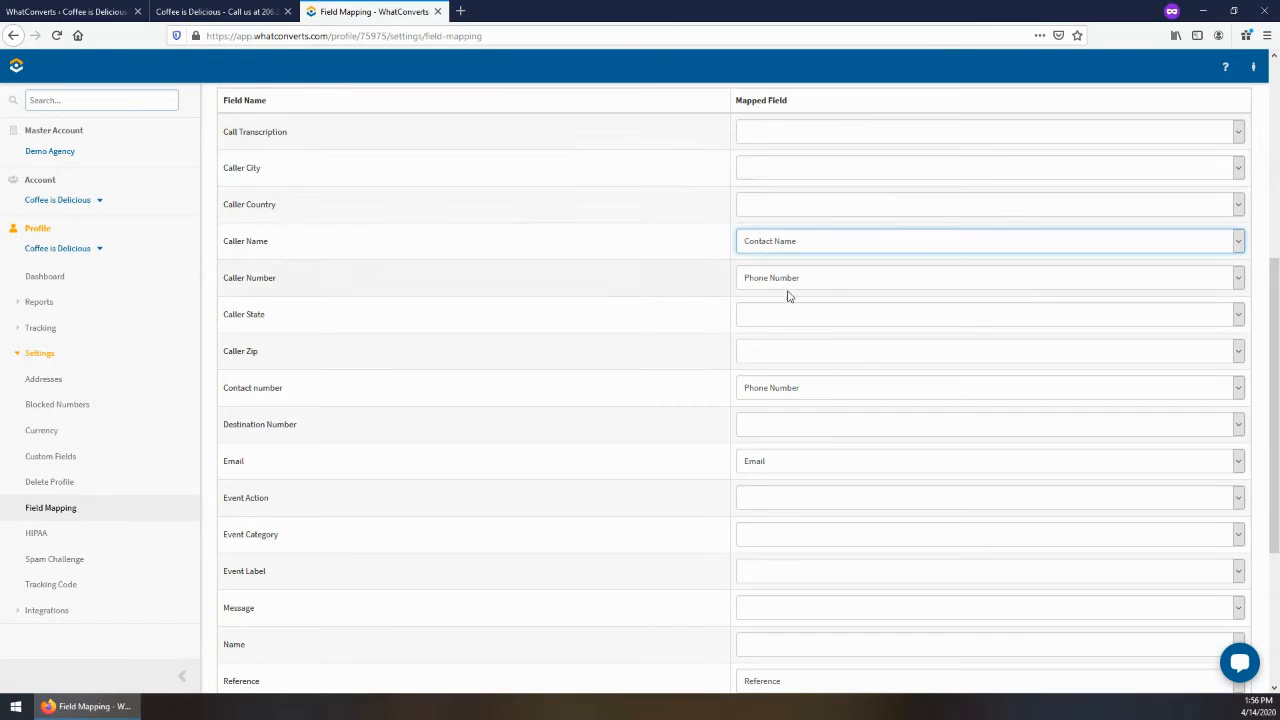
scroll(591, 274, "down", 3)
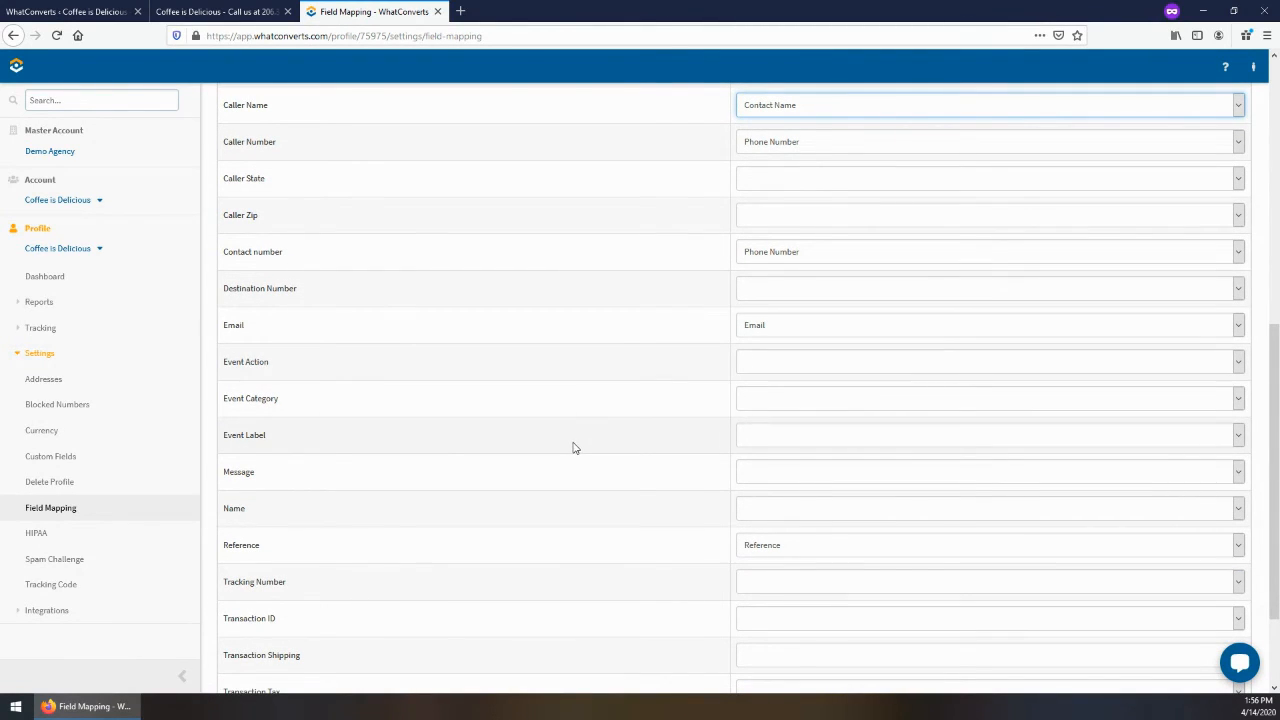
Map the Name field to Contact Name and review the list of mapped fields
left_click(794, 511)
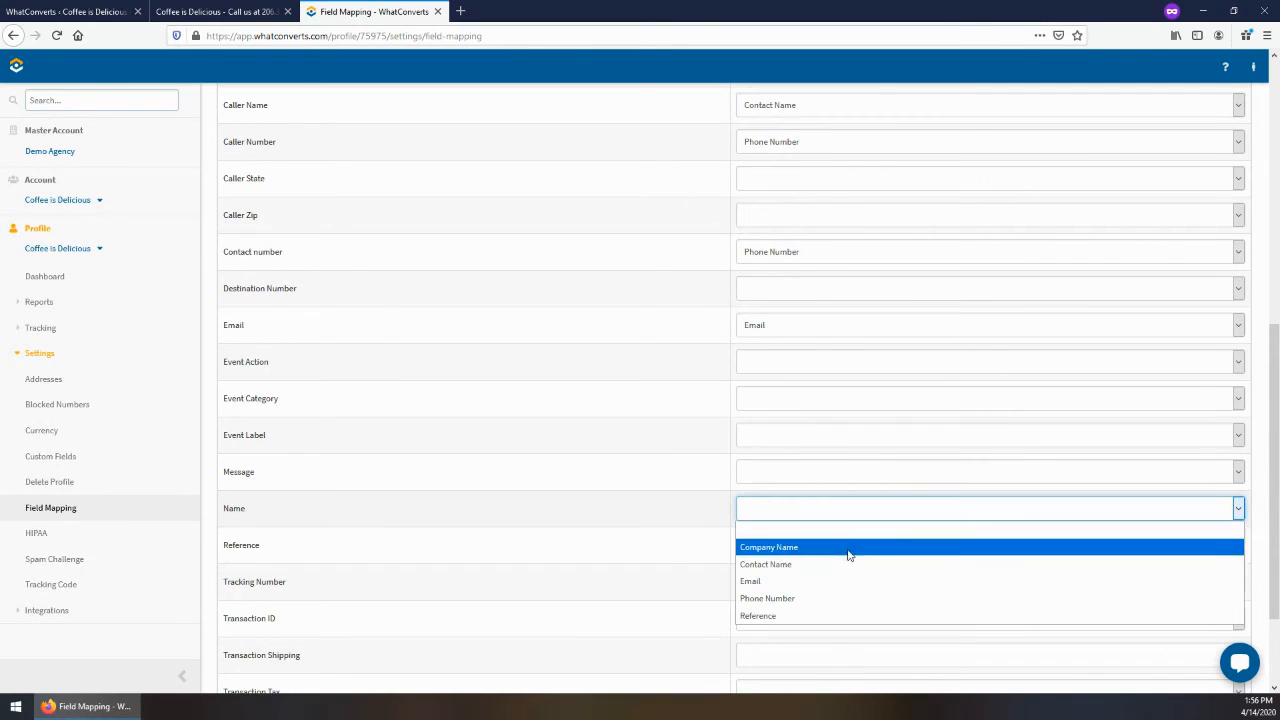
left_click(801, 564)
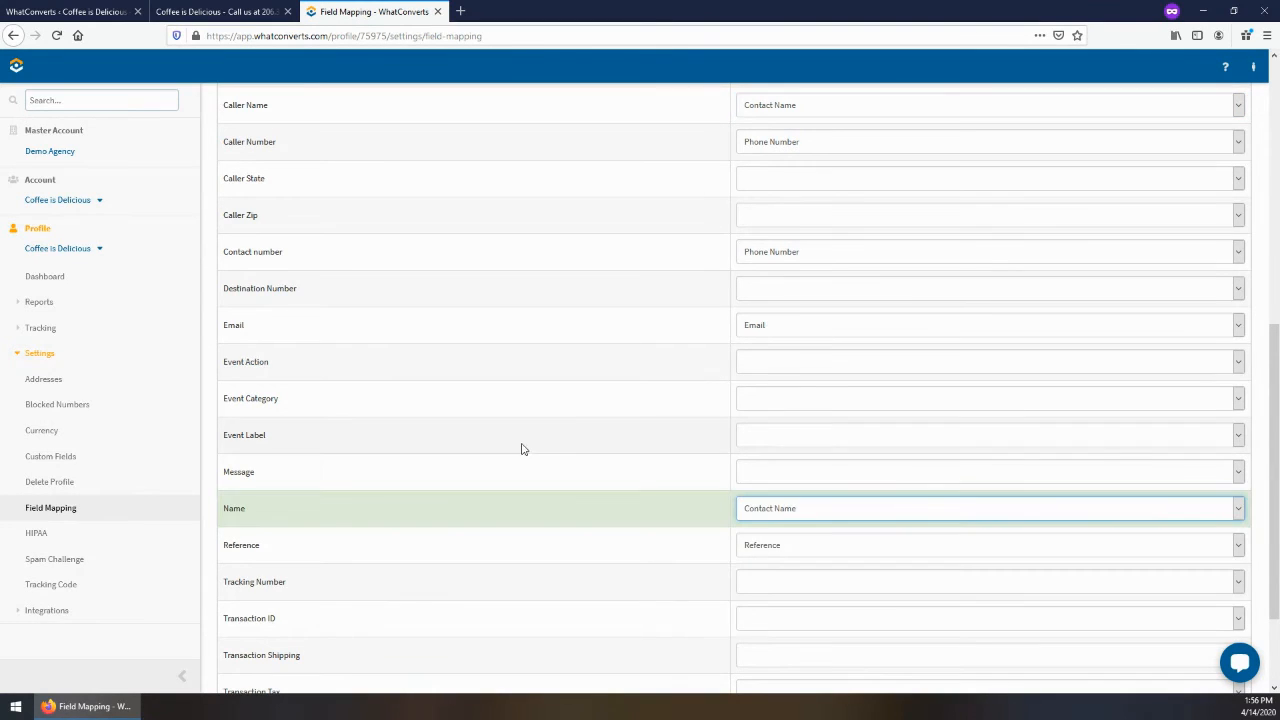
scroll(521, 449, "down", 3)
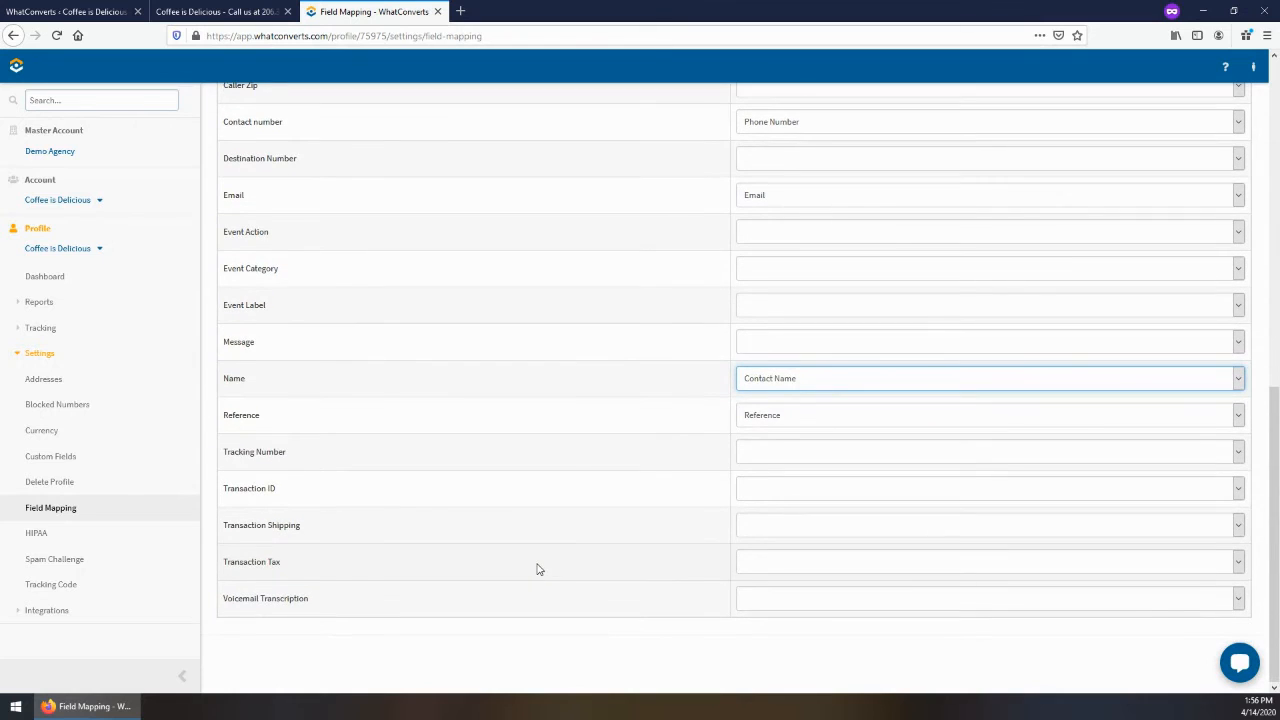
scroll(346, 451, "up", 2)
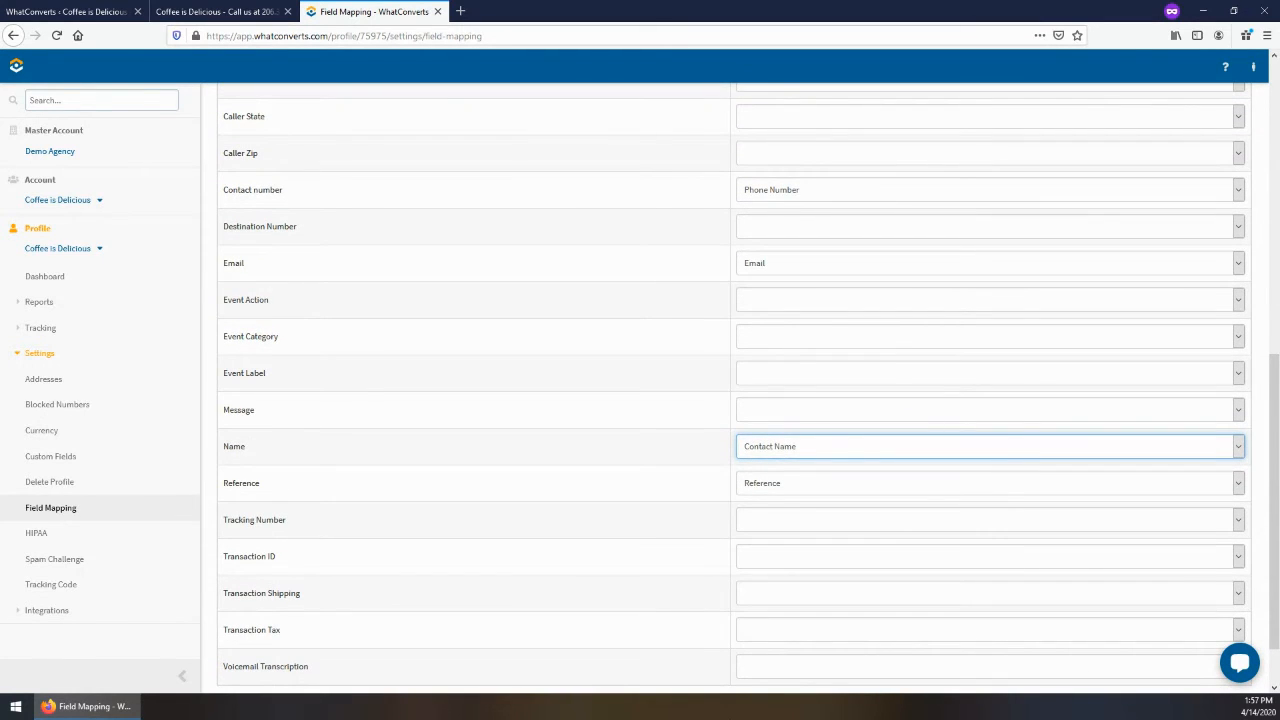
scroll(497, 400, "up", 8)
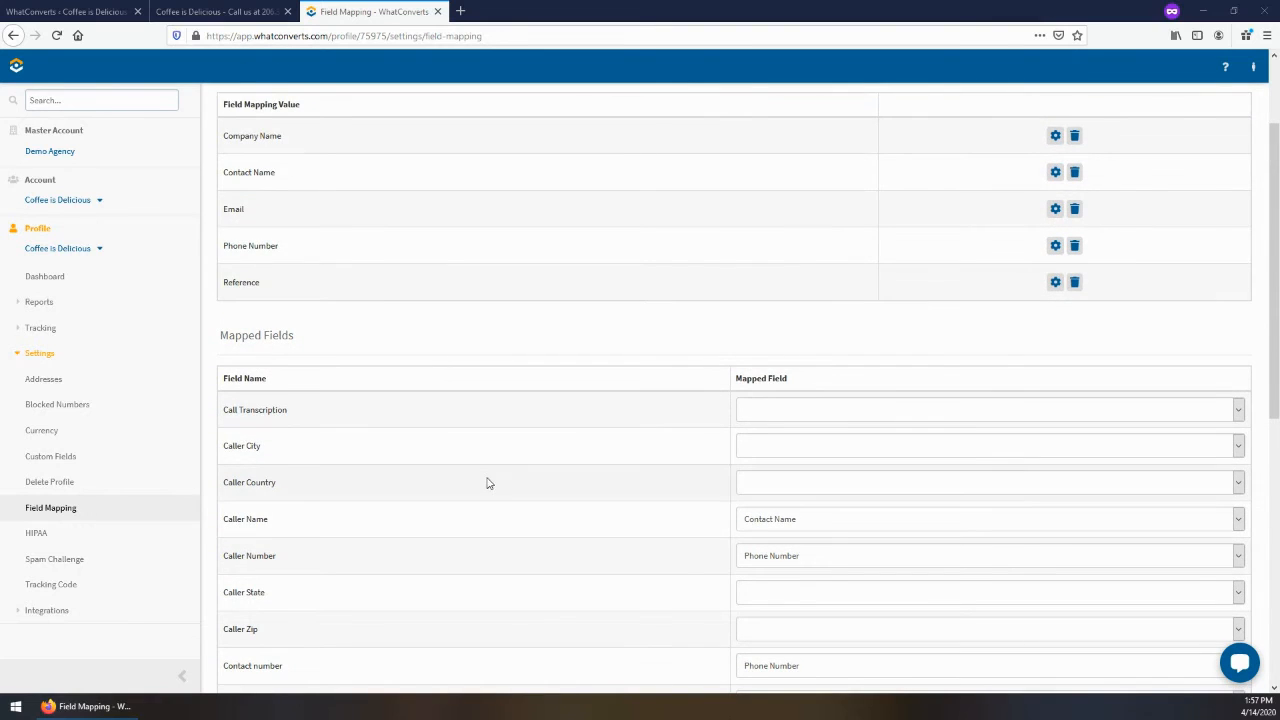
scroll(488, 483, "down", 5)
scroll(487, 483, "down", 1)
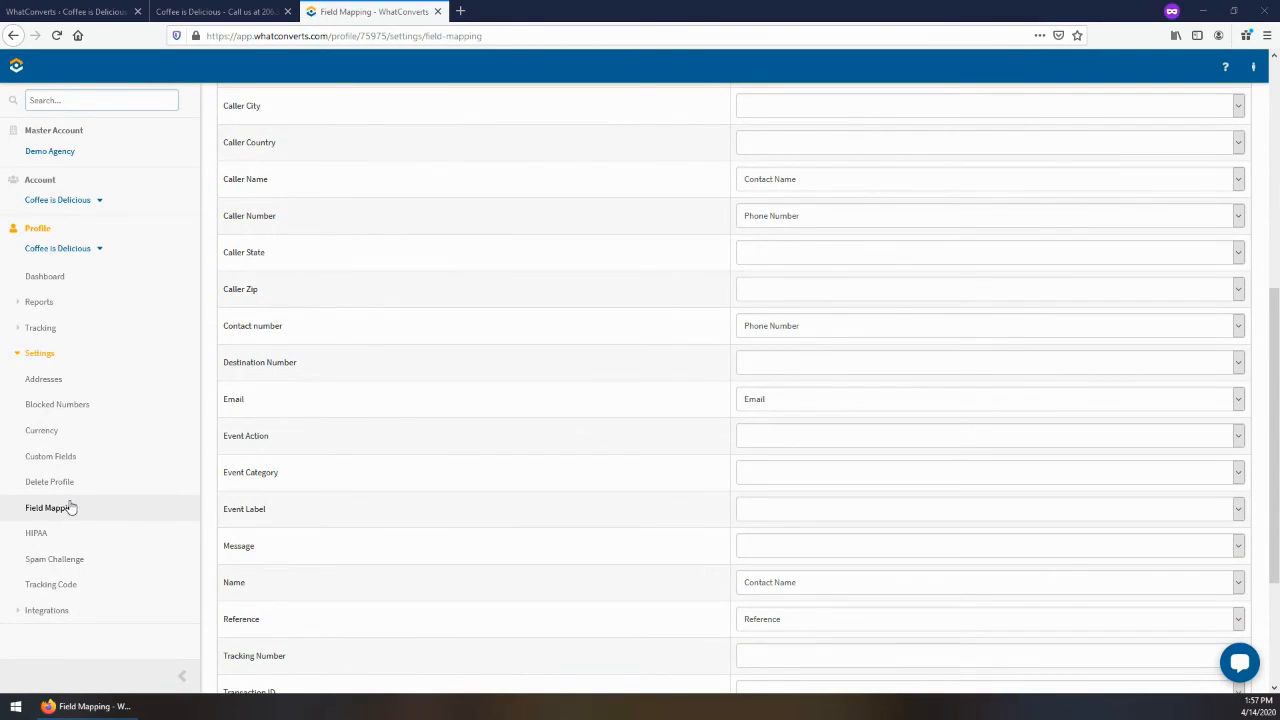
scroll(428, 325, "down", 3)
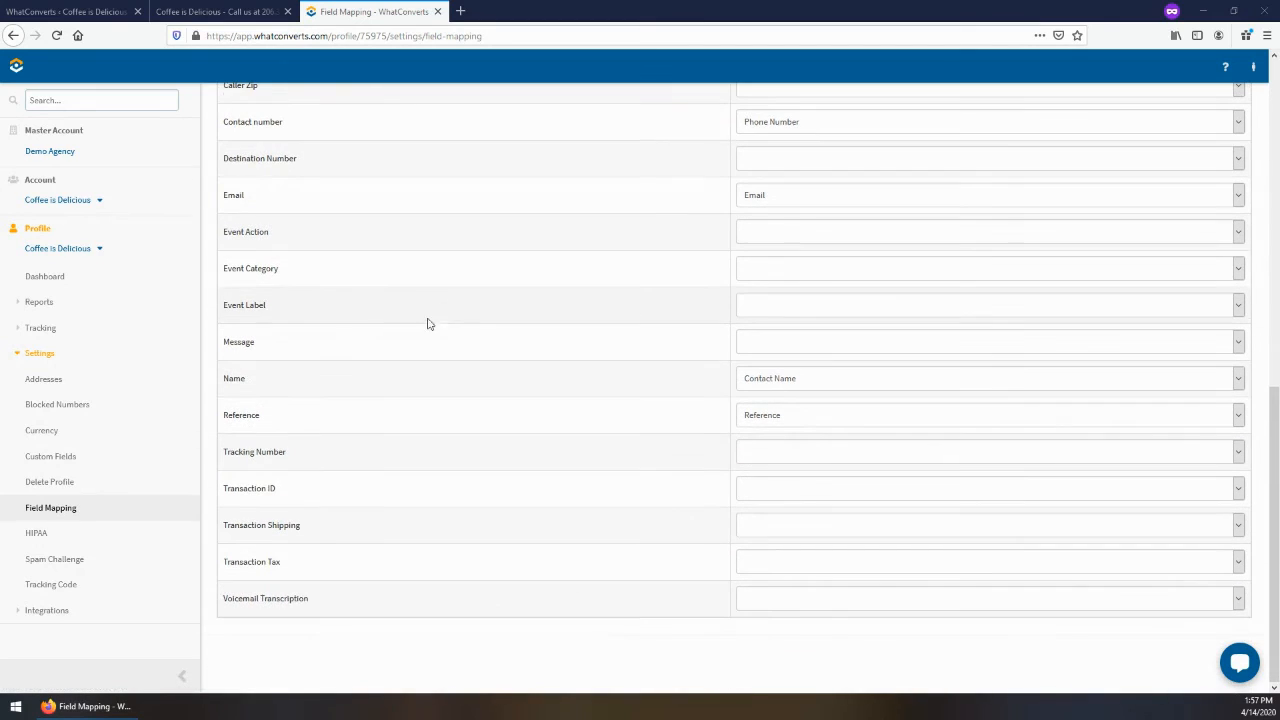
Open the profile's Dashboard and examine the mapped columns in the leads table and the lead Type filter options
left_click(89, 280)
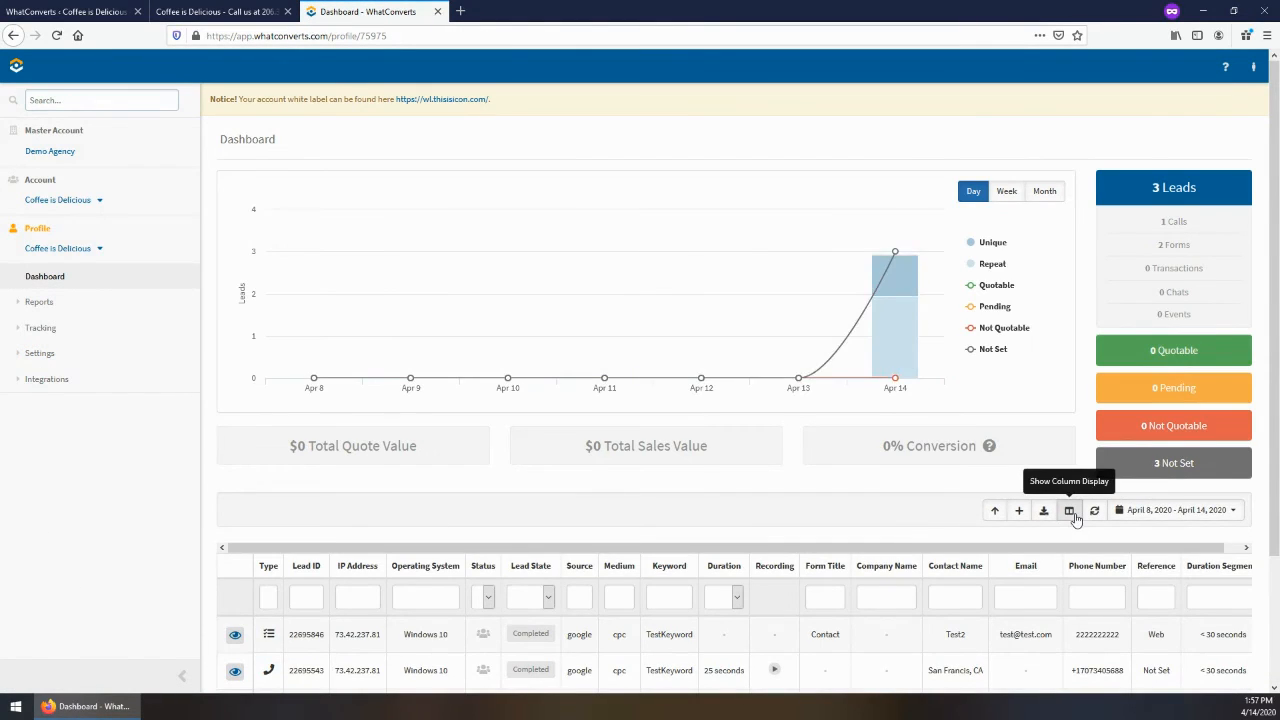
scroll(1075, 515, "down", 3)
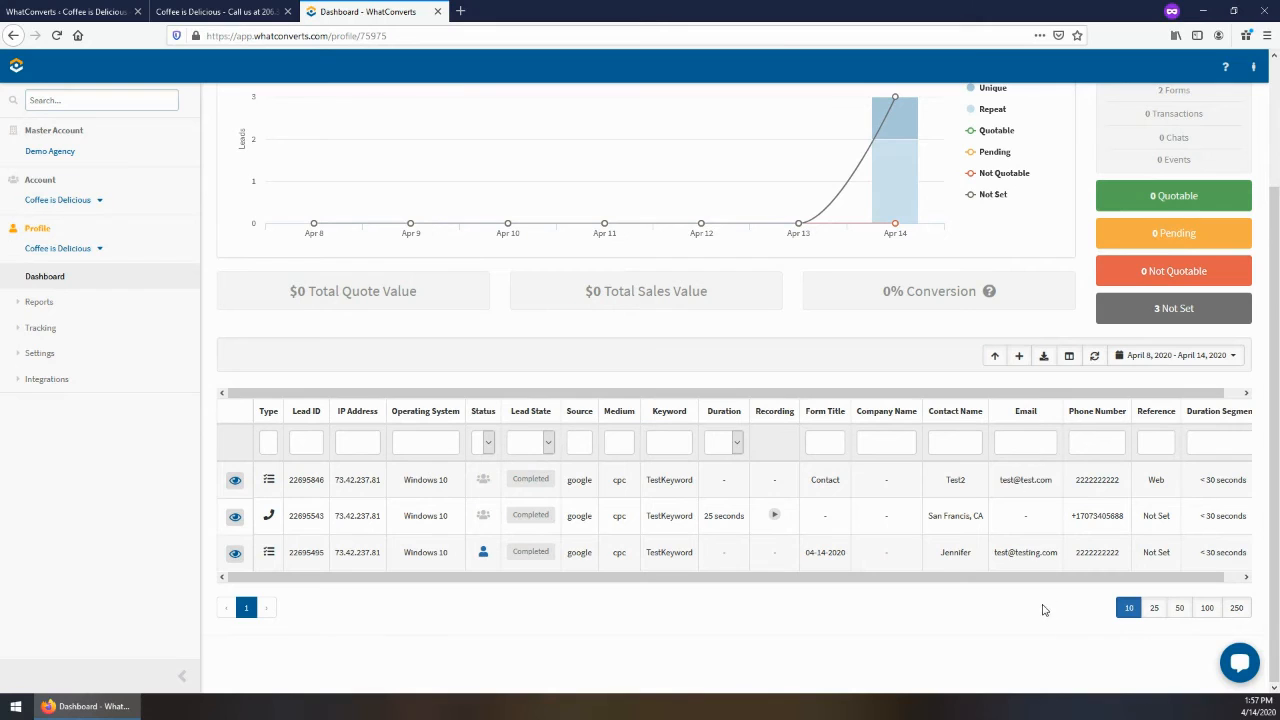
scroll(1034, 580, "right", 1)
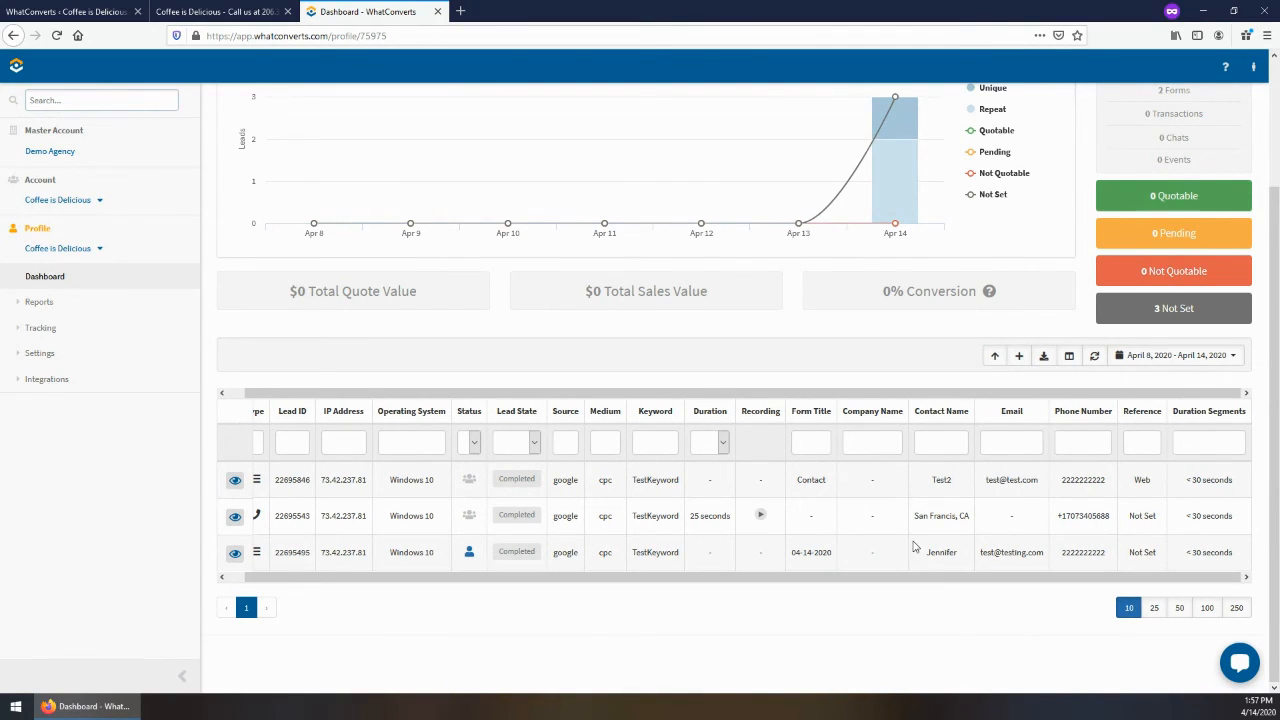
left_click_drag(1020, 577, 890, 563)
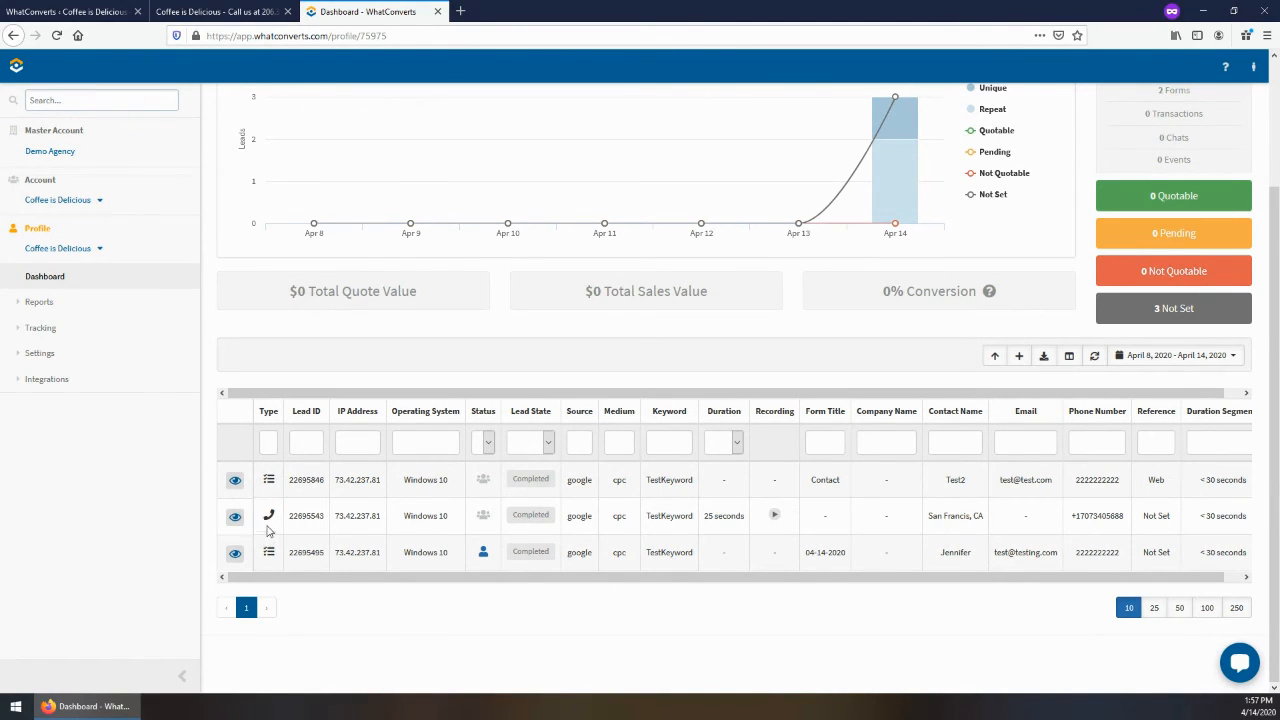
left_click(268, 450)
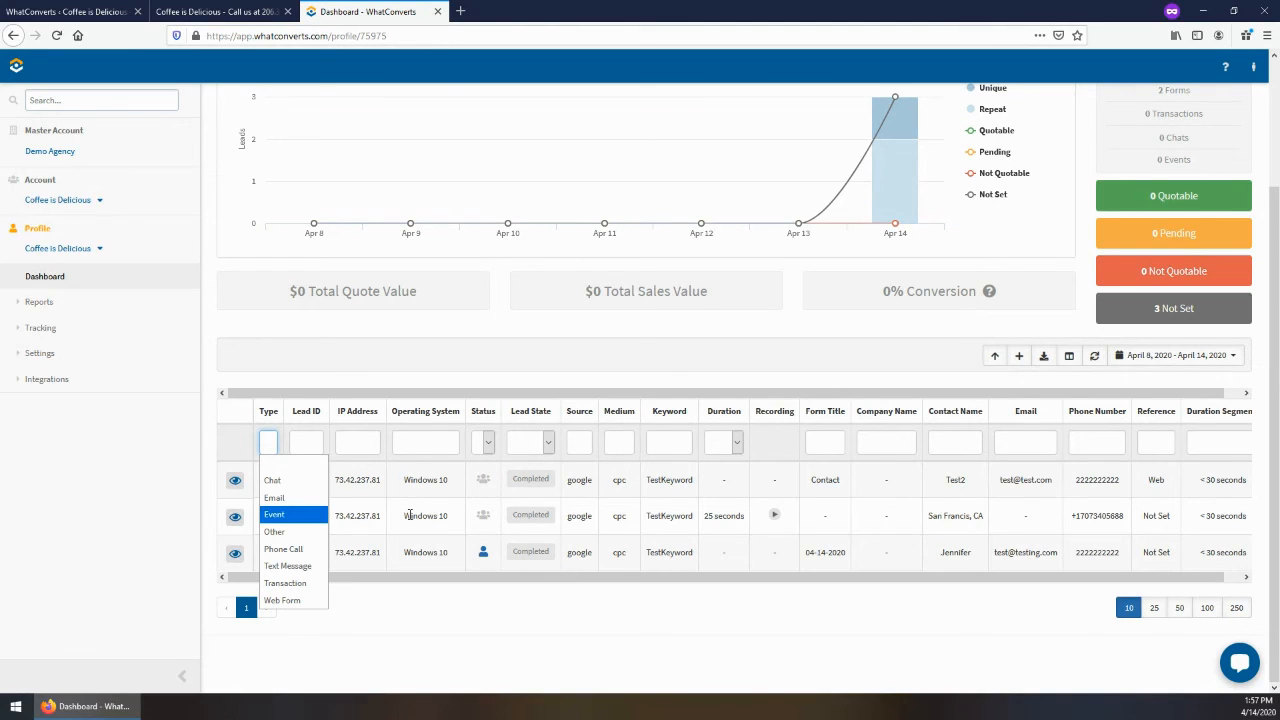
left_click(395, 512)
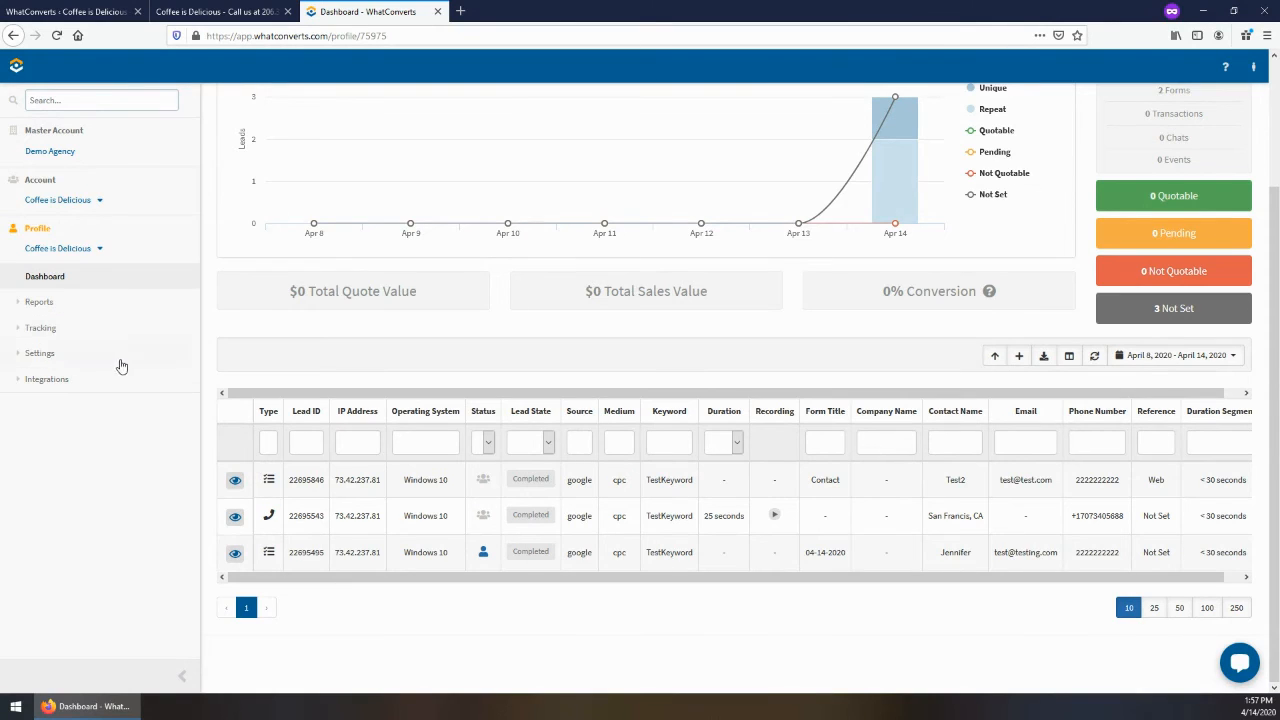
left_click(268, 443)
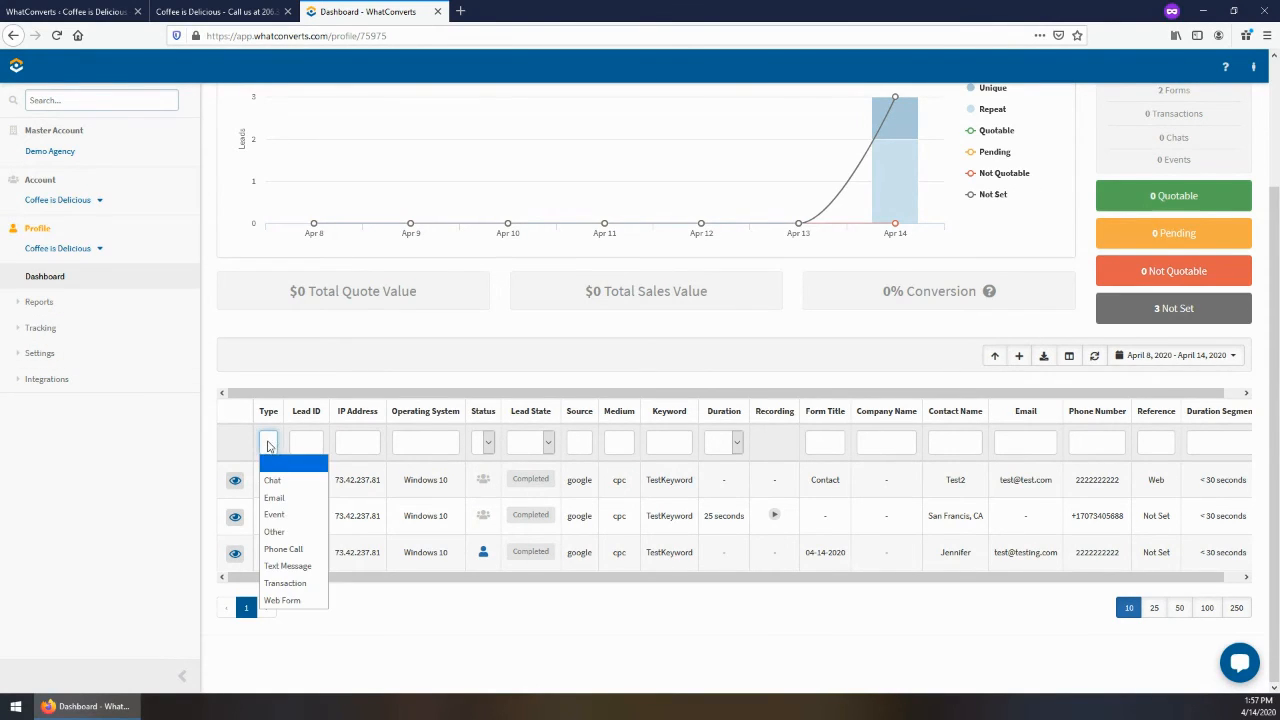
left_click(272, 443)
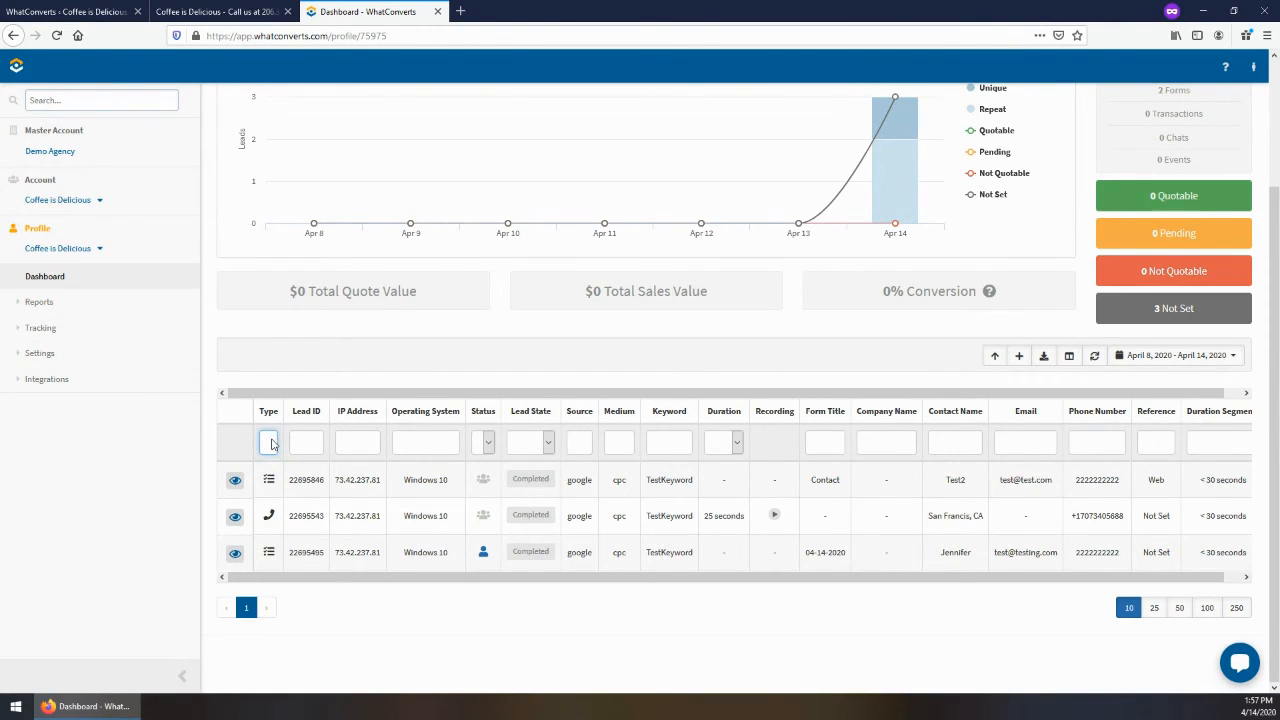
Review the profile's HIPAA settings and the Spam Challenge options for restricted and anonymous callers
left_click(64, 353)
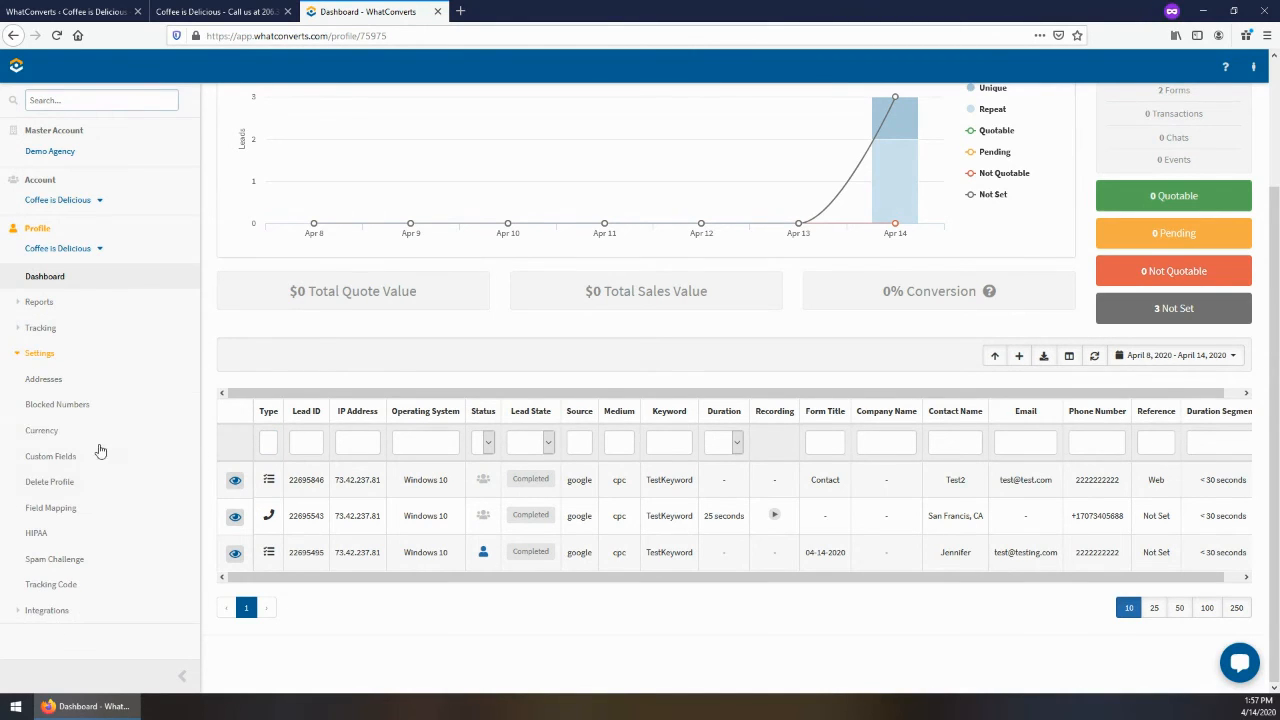
left_click(100, 532)
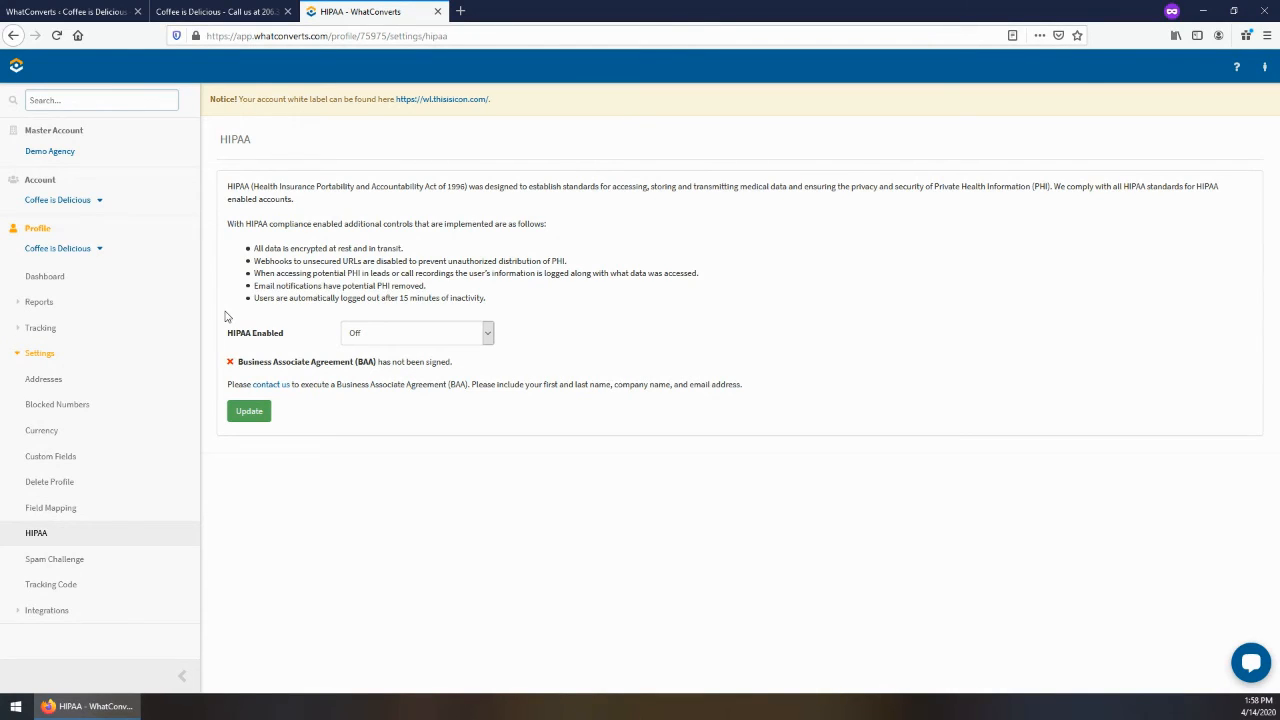
left_click(89, 560)
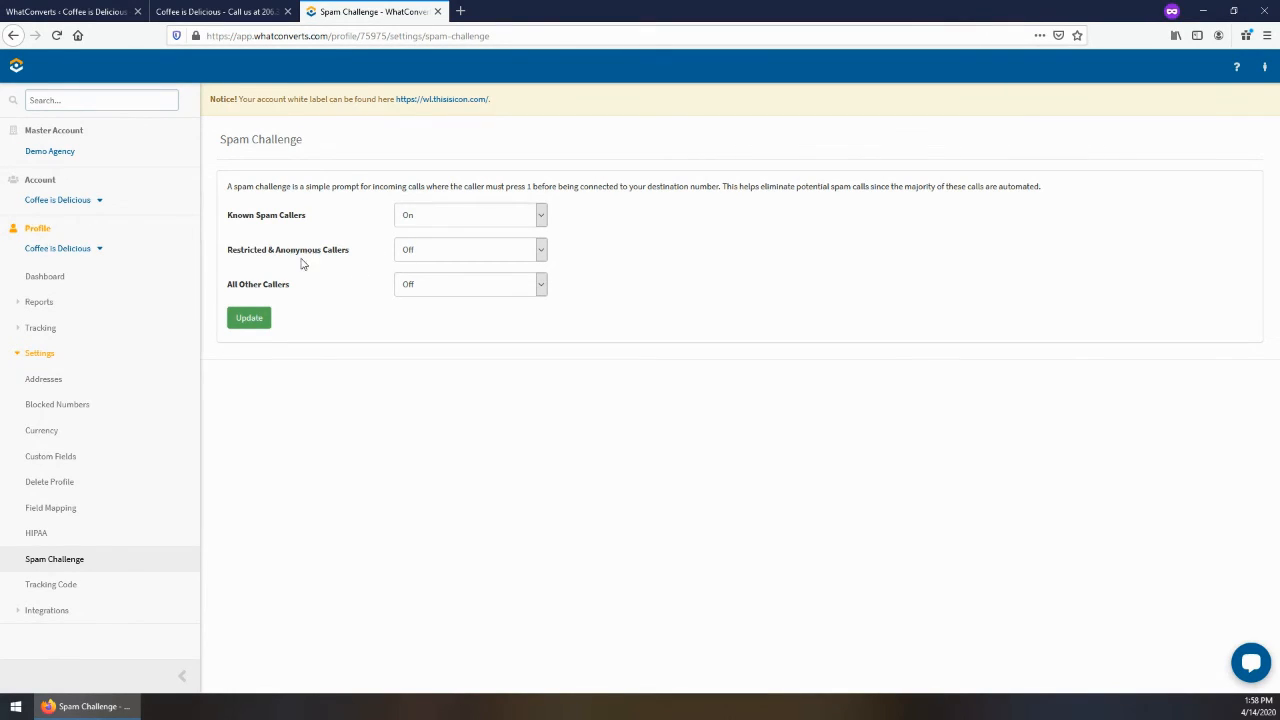
left_click(436, 253)
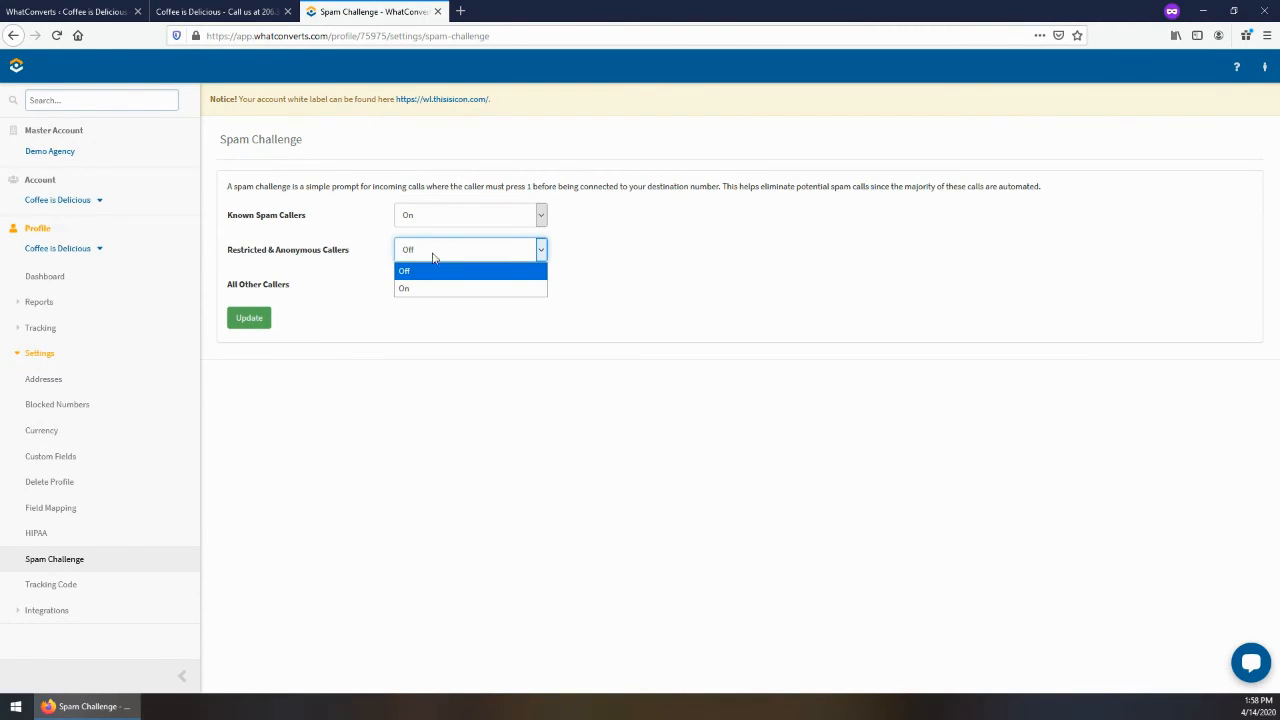
left_click(311, 313)
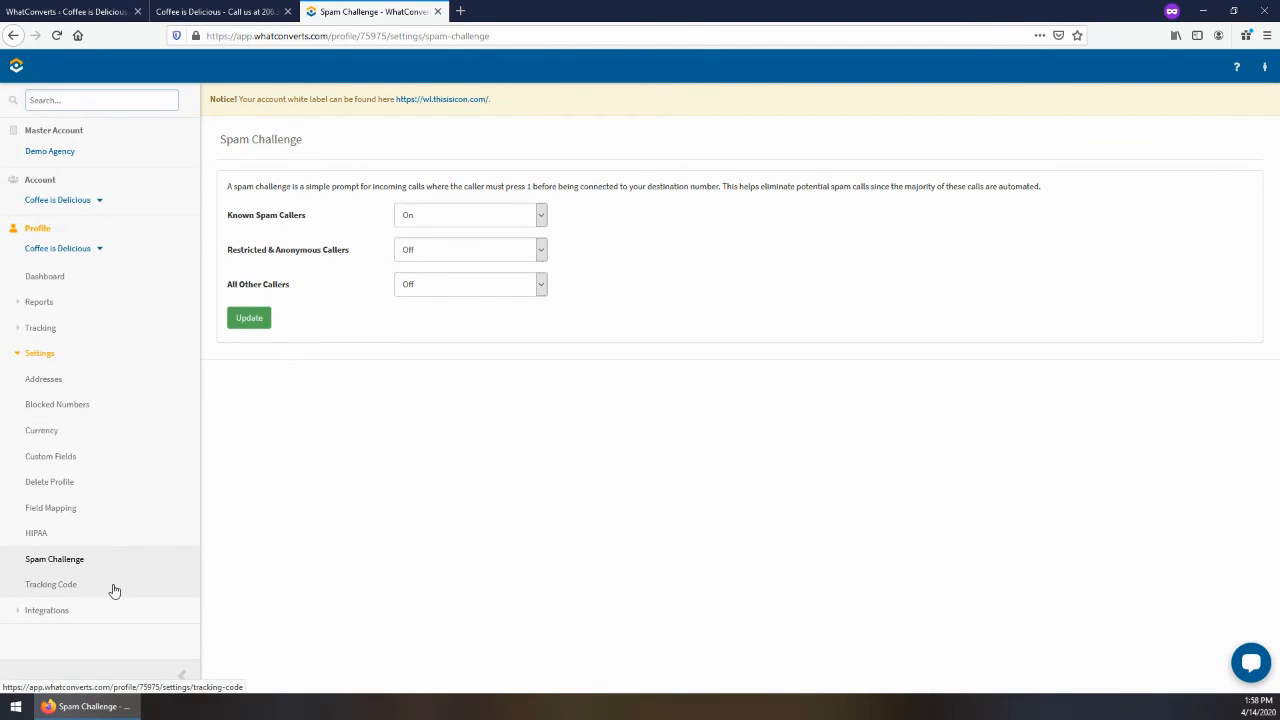
Open the Tracking Code settings and highlight the standard HTML script and the profile ID in the page address
left_click(48, 590)
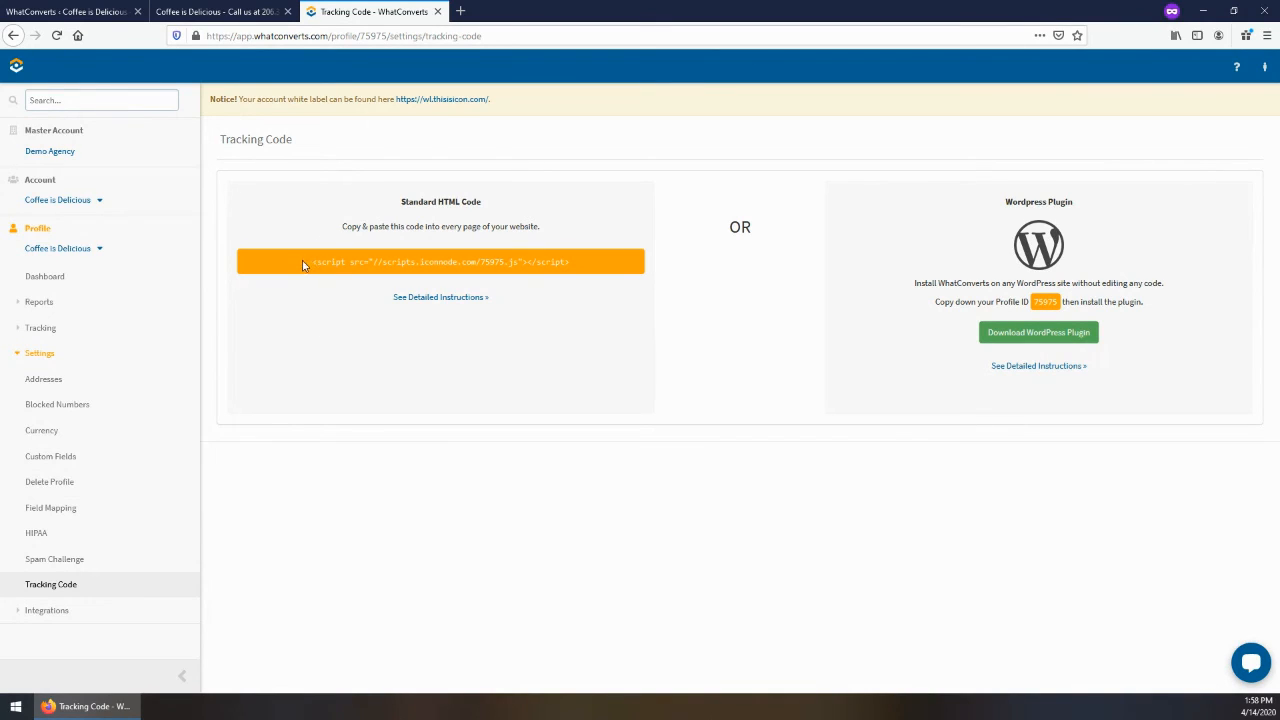
left_click_drag(302, 264, 575, 264)
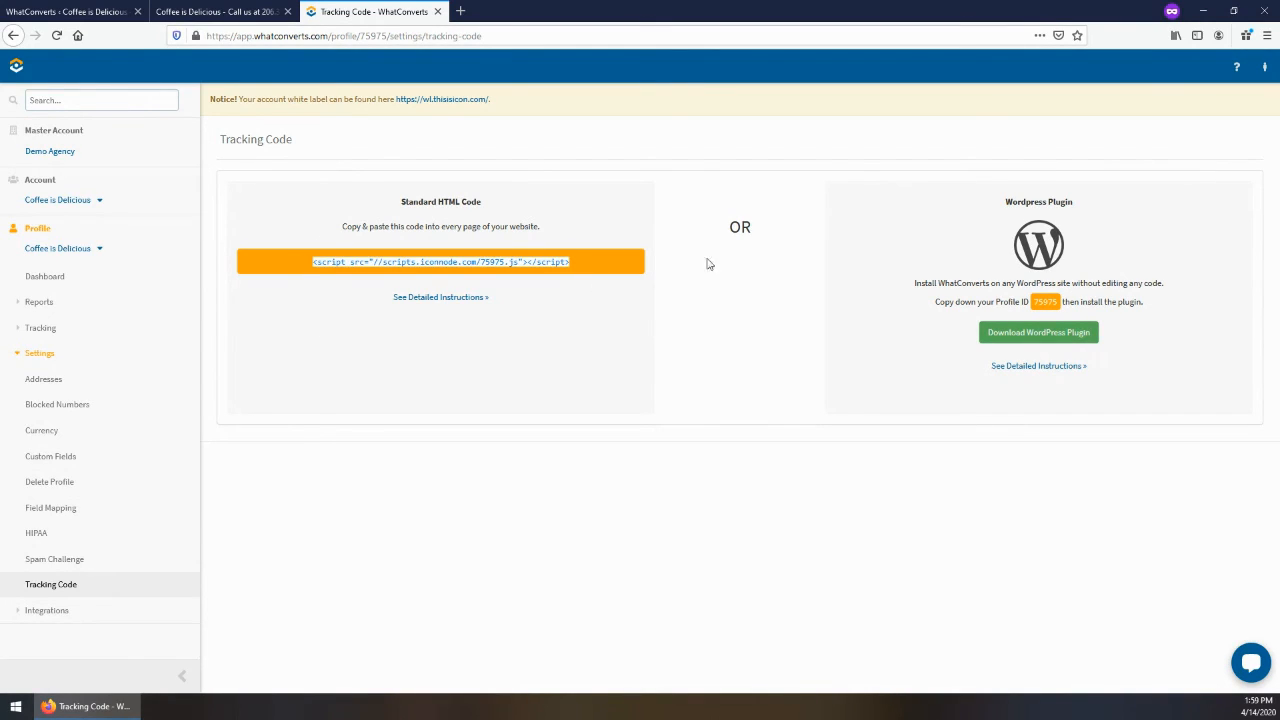
left_click(1045, 302)
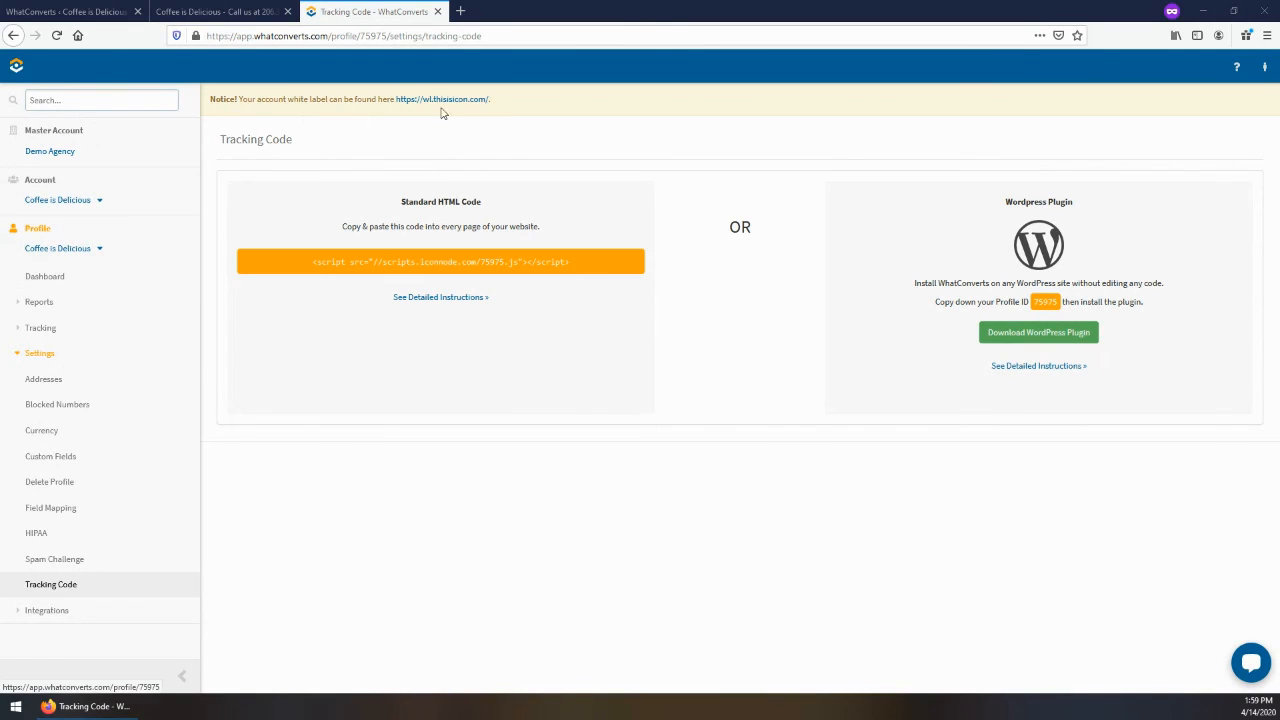
left_click(349, 36)
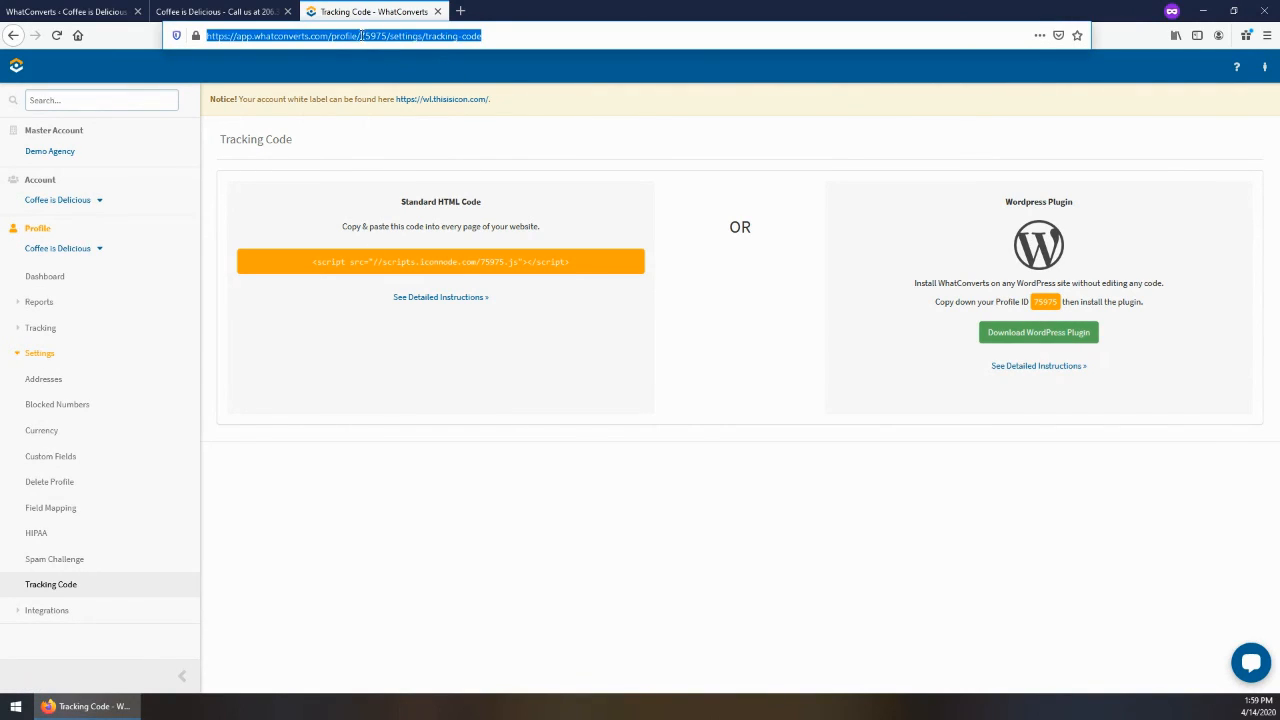
double_click(365, 36)
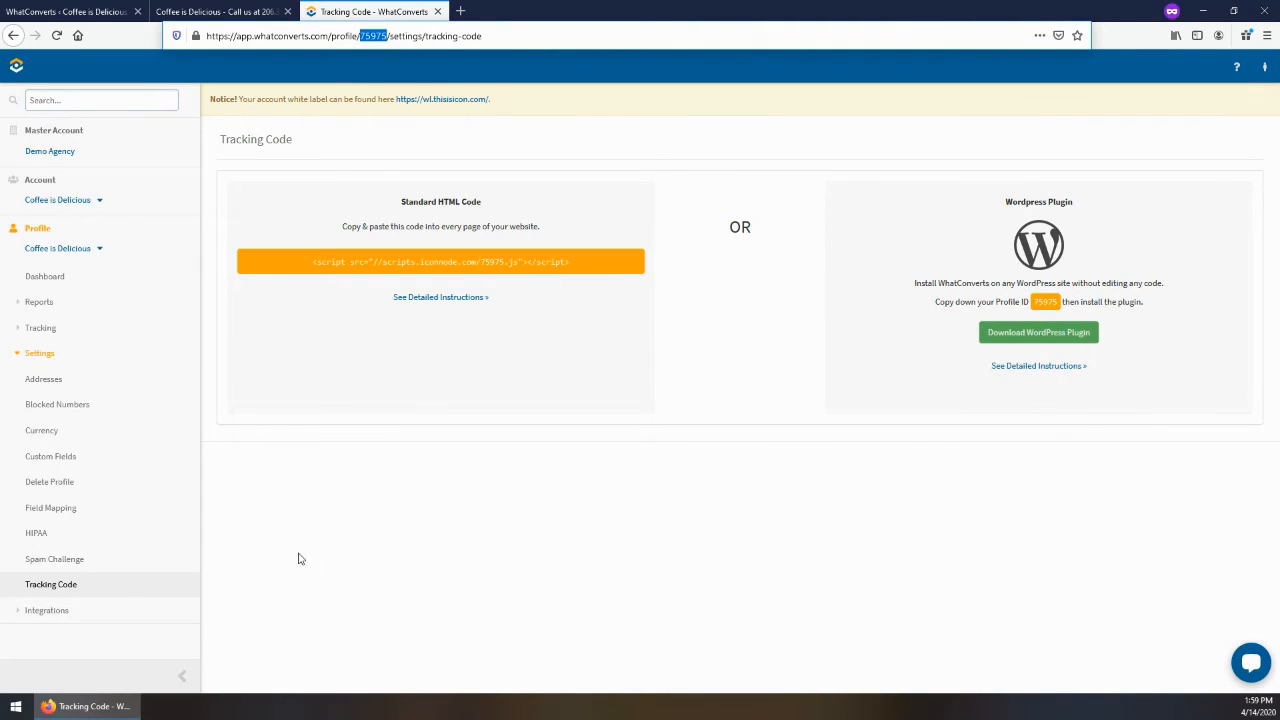
Open the AMP page among the profile's integrations and read through its code instructions
left_click(48, 356)
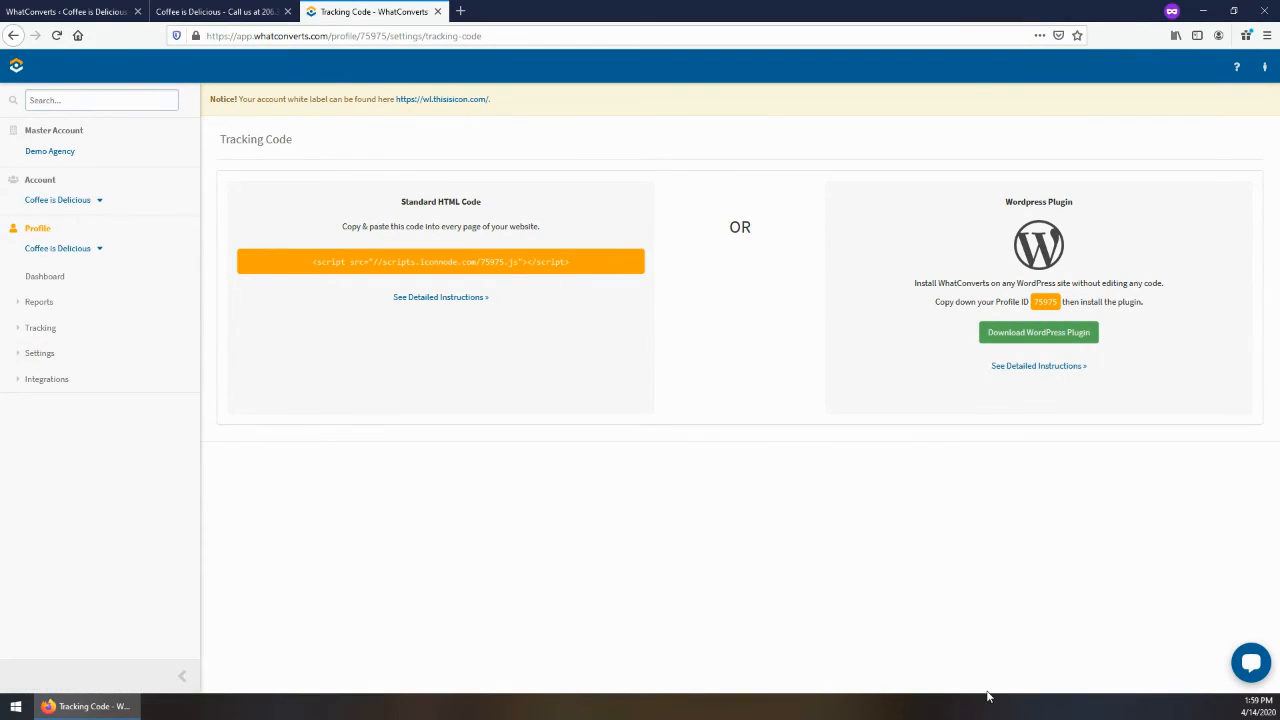
left_click(60, 380)
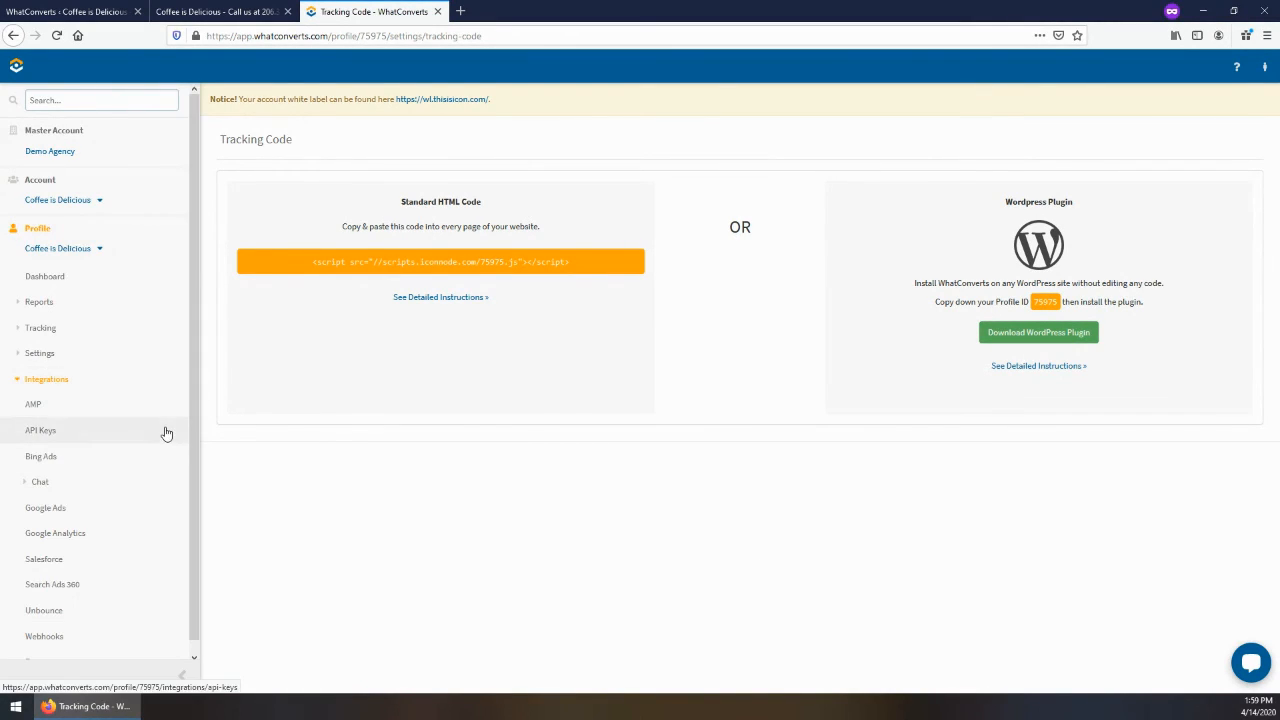
scroll(175, 490, "down", 1)
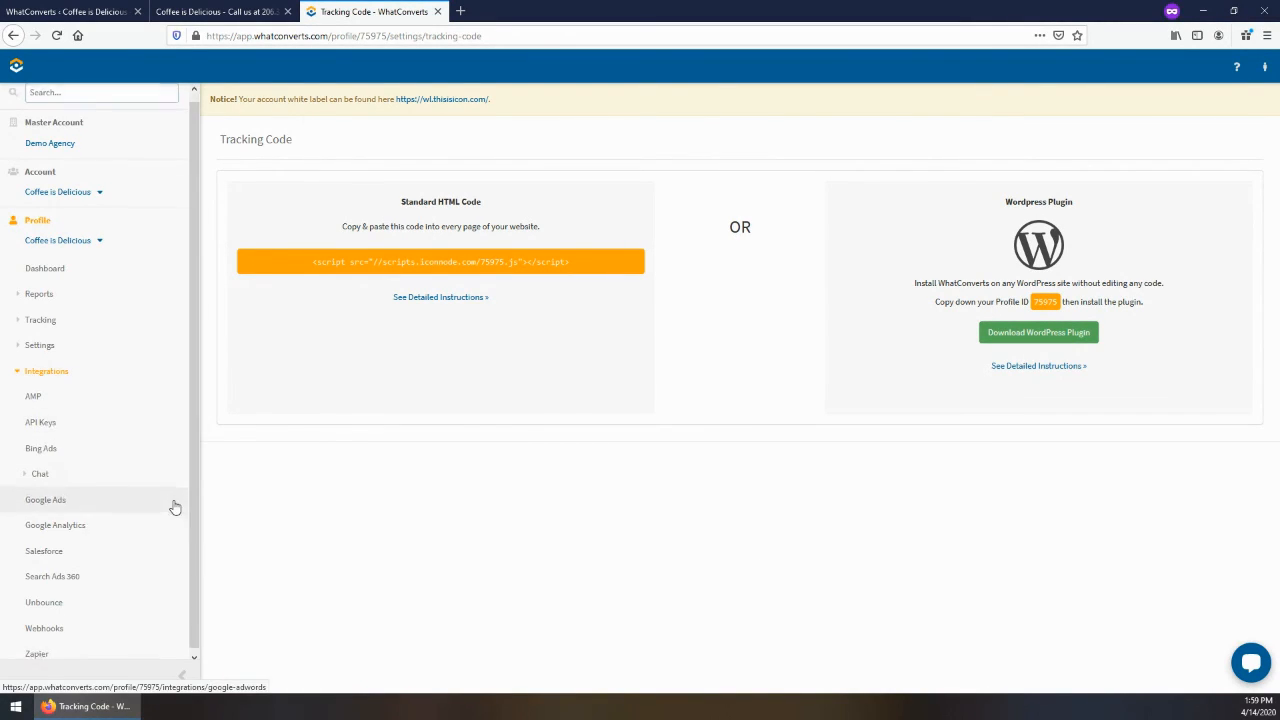
left_click(37, 396)
right_click(428, 632)
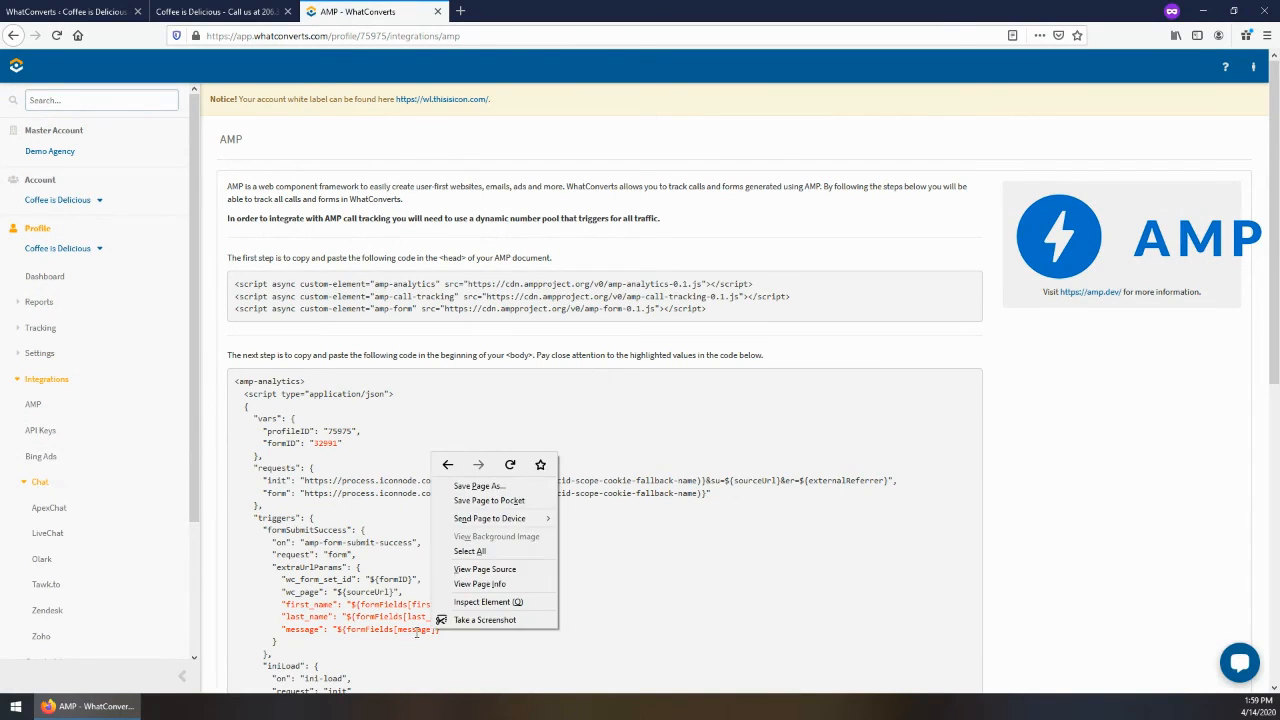
left_click(358, 535)
scroll(130, 485, "down", 3)
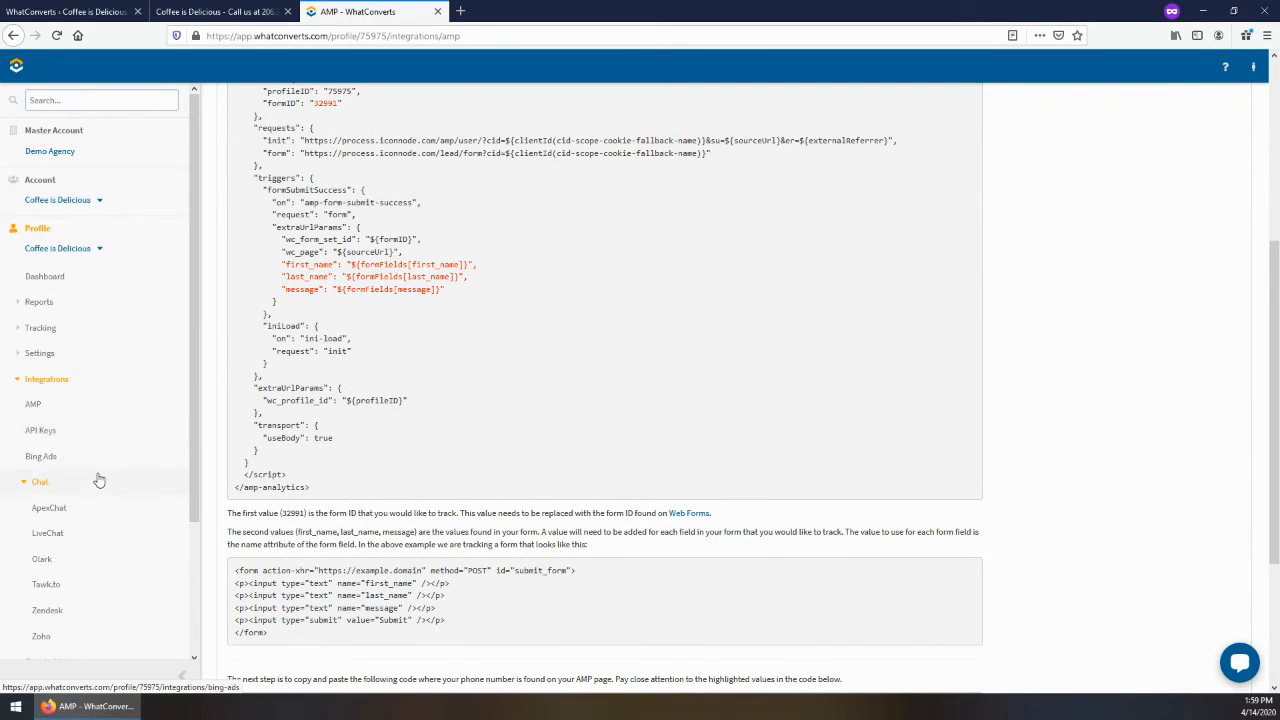
scroll(60, 440, "down", 1)
View the API Keys integration and the Bing Ads add-connection sign-in, and return to the Bing Ads page
left_click(40, 368)
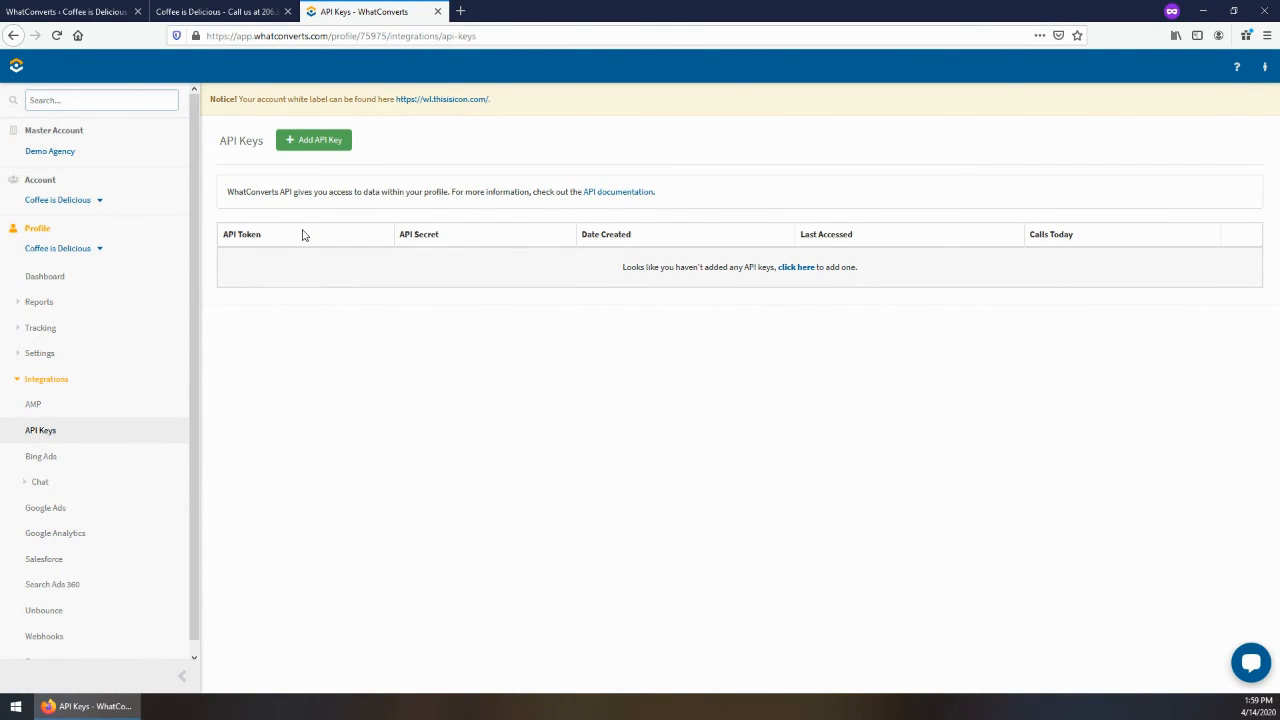
left_click(70, 462)
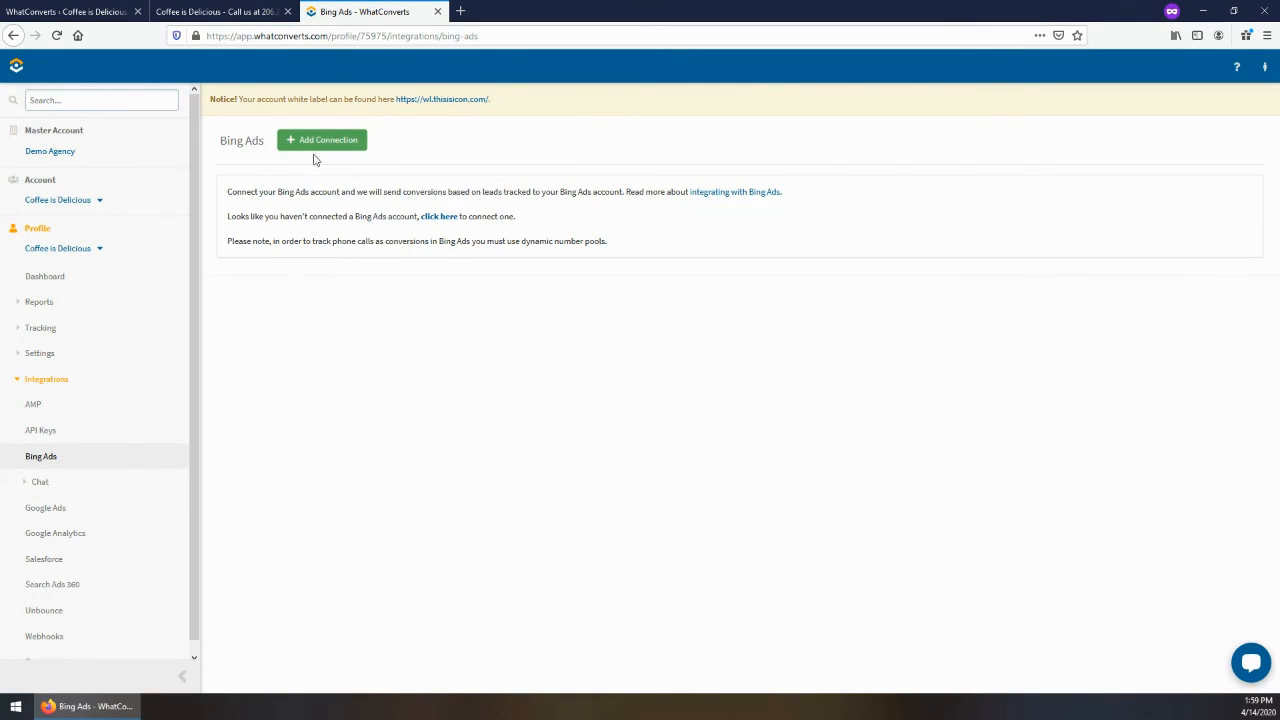
left_click(333, 143)
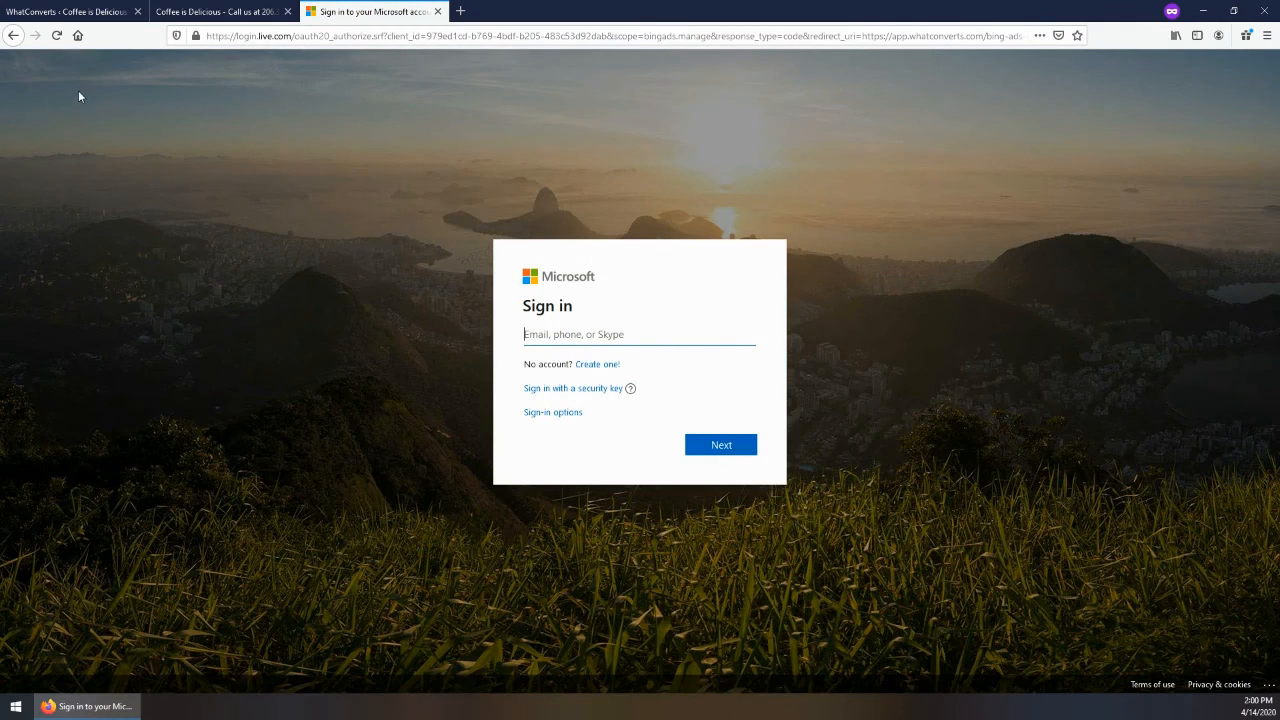
left_click(13, 35)
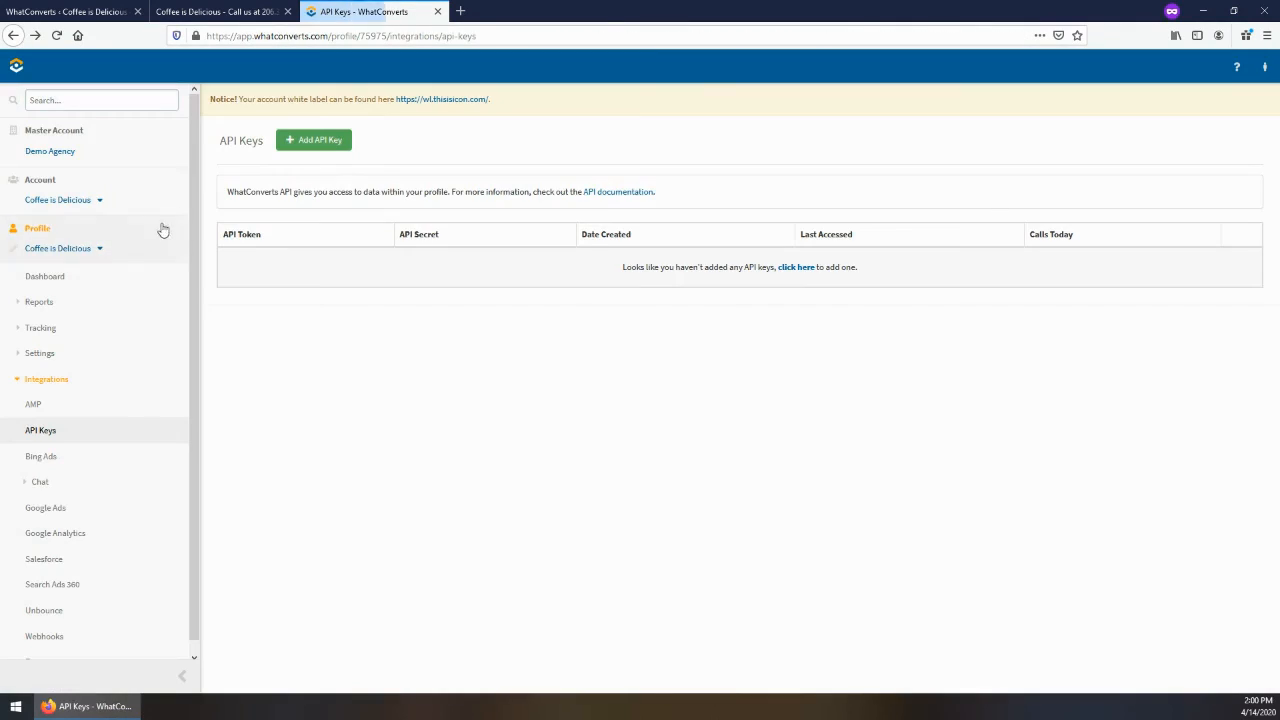
left_click(42, 456)
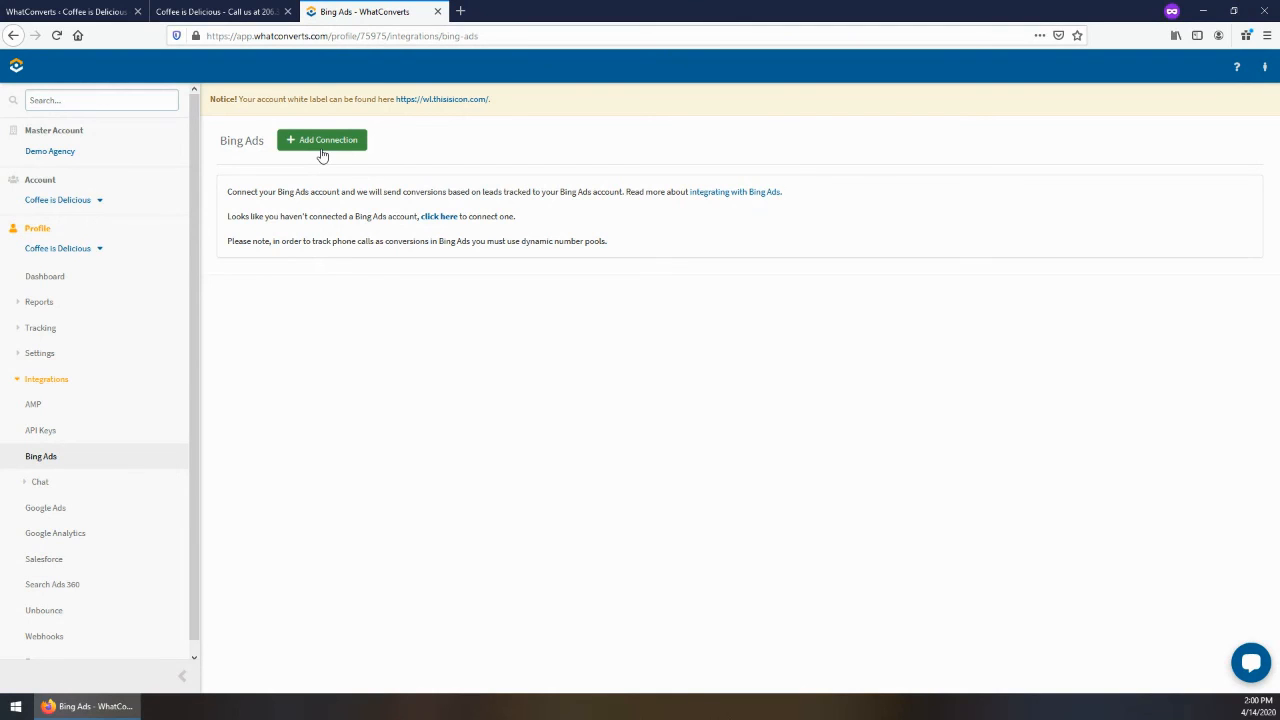
Expand the profile's Chat integrations and look through the listed chat providers
scroll(60, 490, "down", 1)
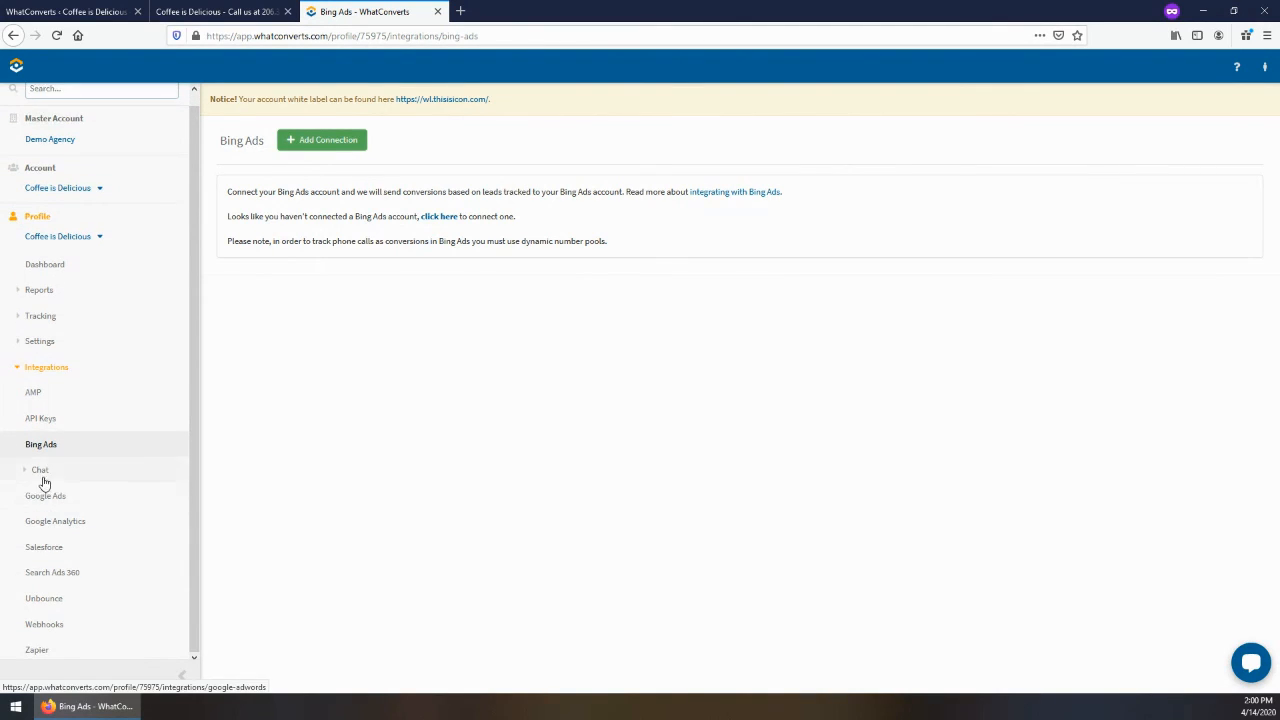
left_click(48, 467)
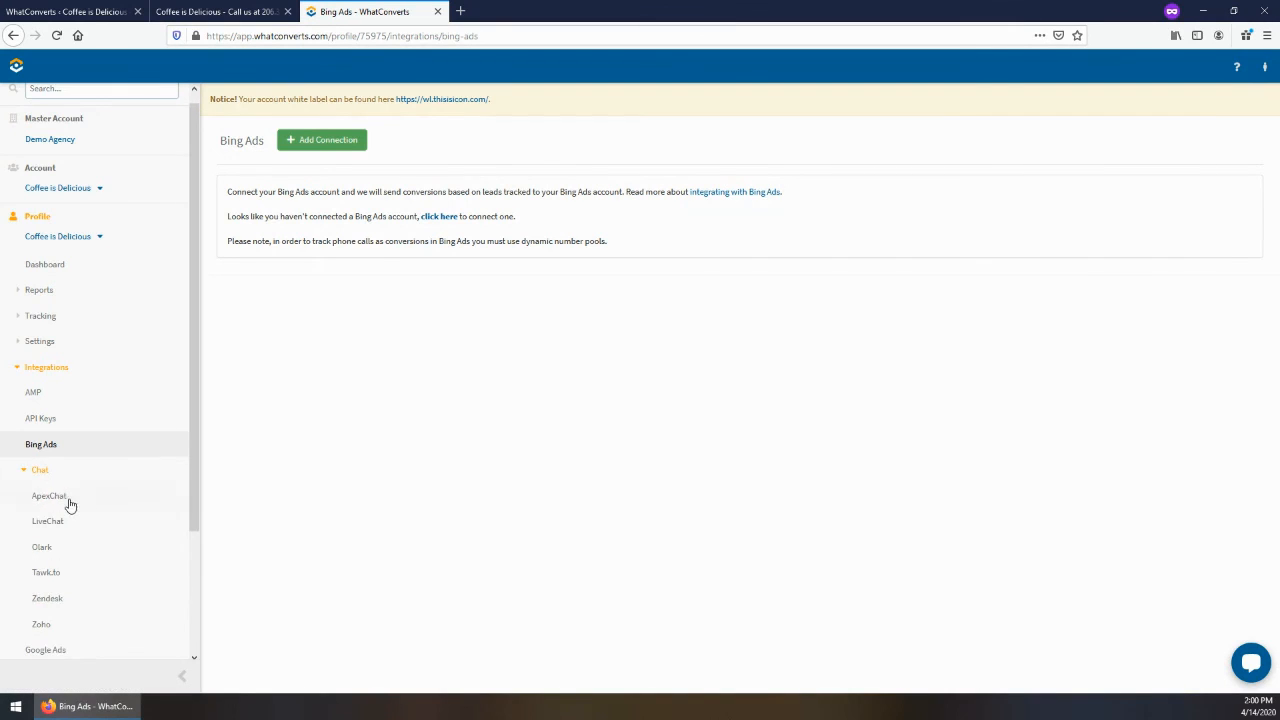
scroll(70, 505, "down", 3)
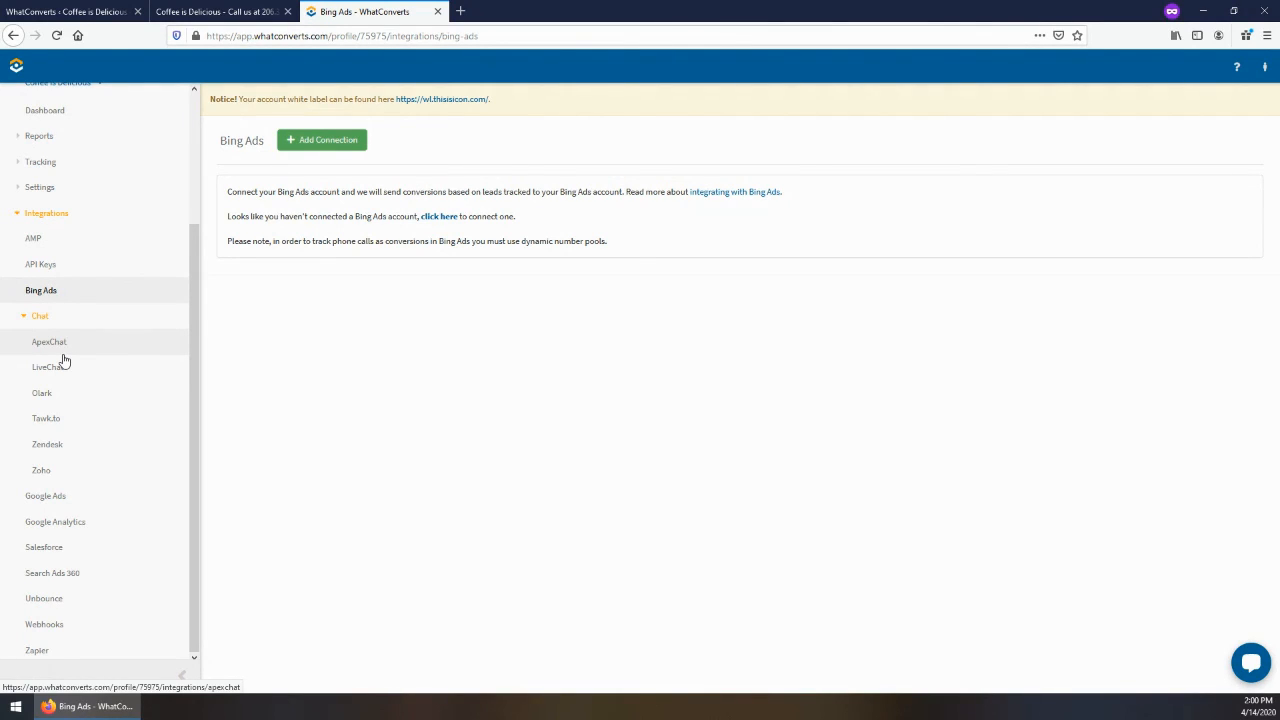
Open whatconverts.com/integrations in a new browser tab and browse the integrations in the Chat category
left_click(460, 12)
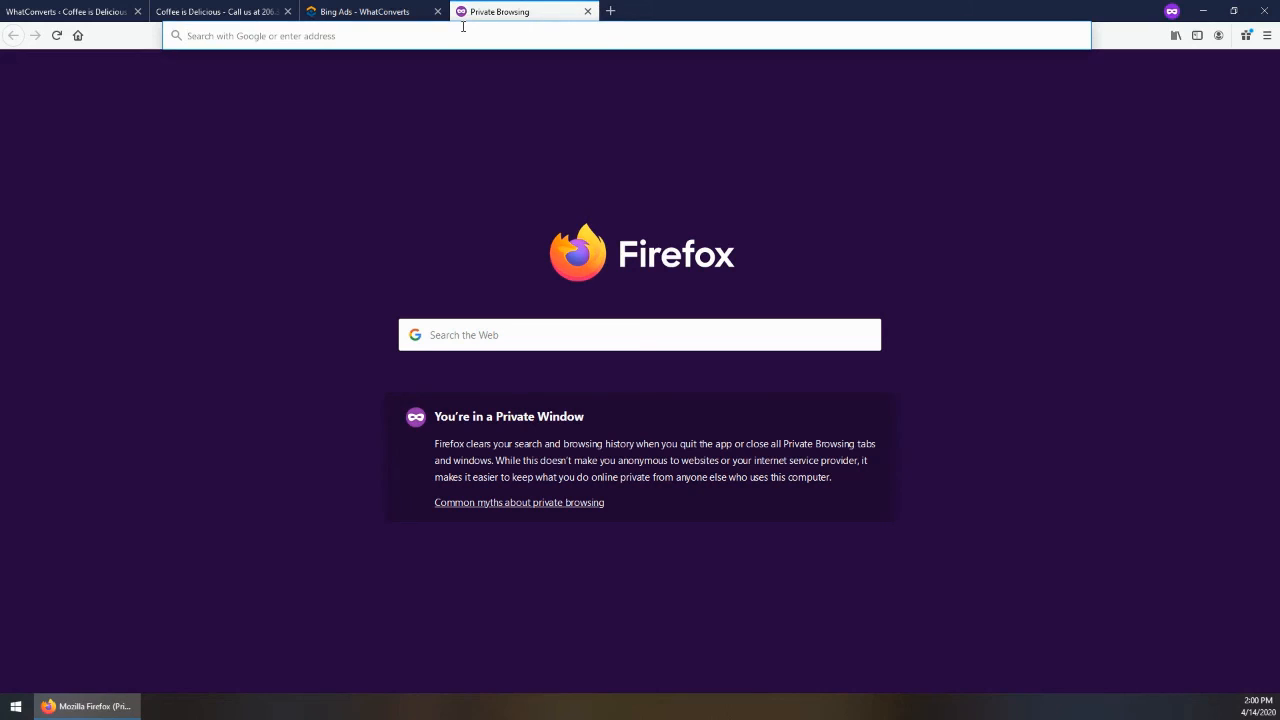
type("whatconverts.com/")
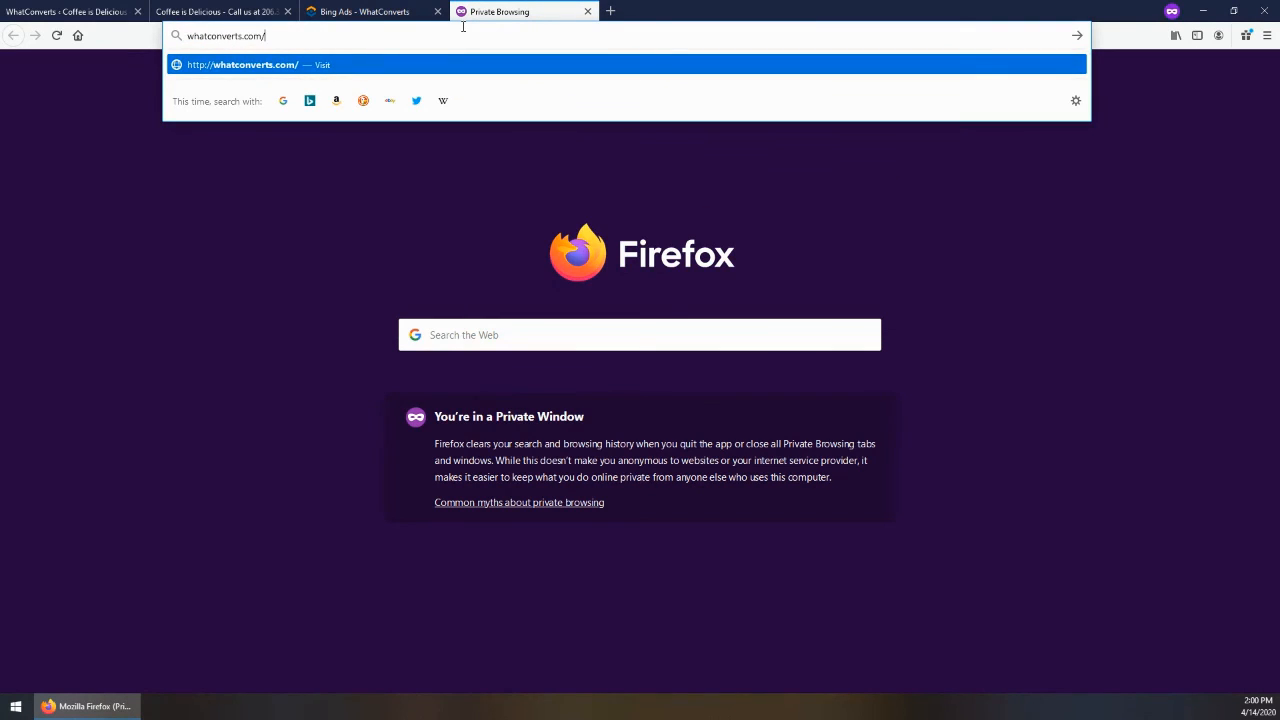
type("integrations")
key("Return")
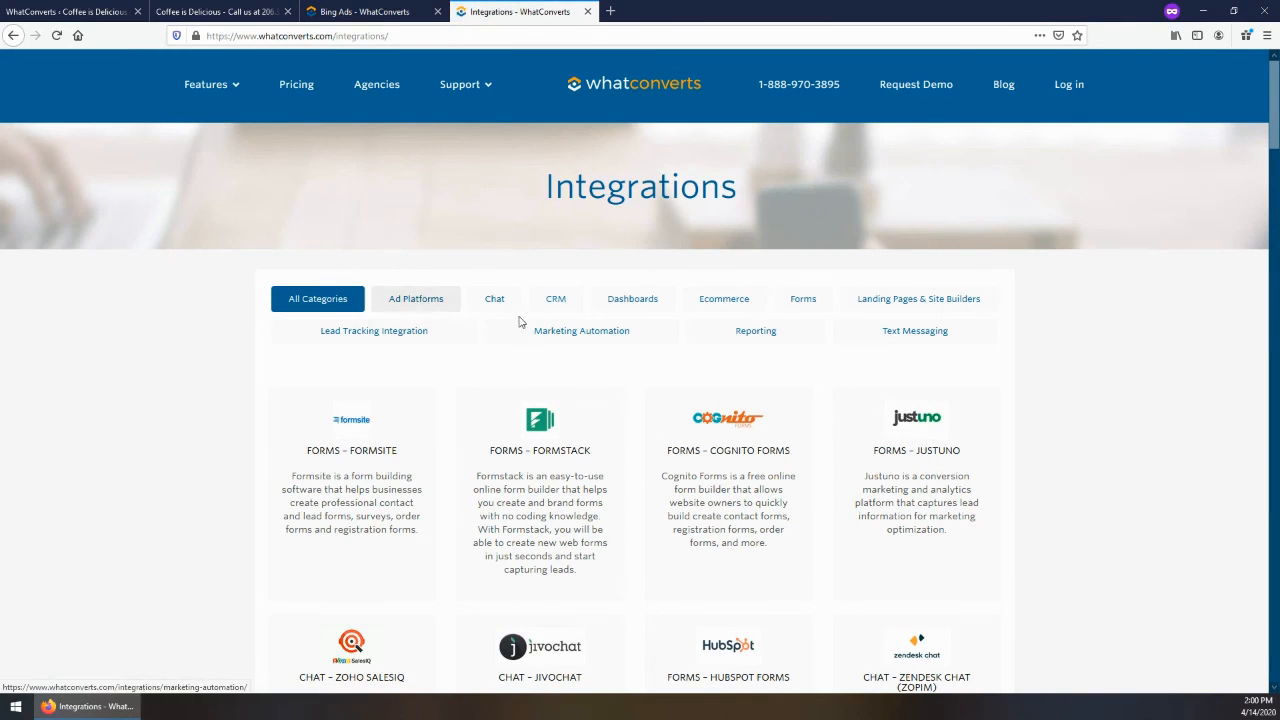
left_click(497, 303)
scroll(543, 477, "down", 5)
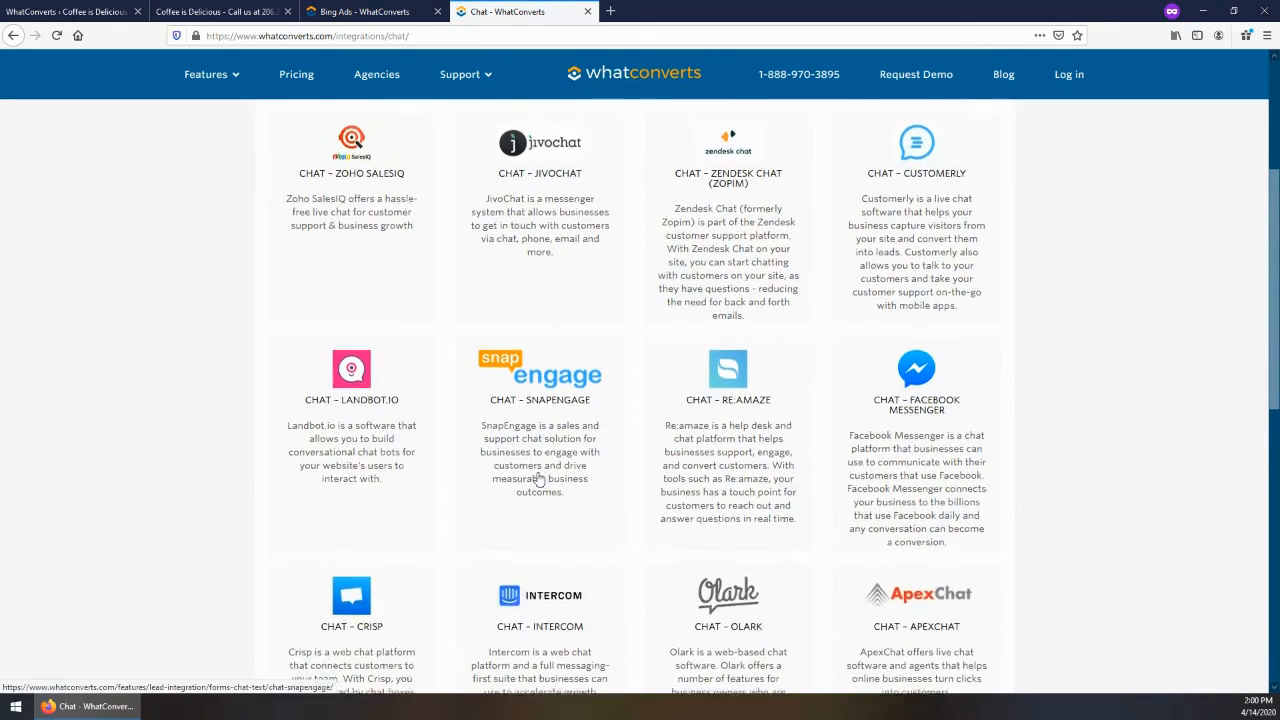
scroll(562, 508, "up", 6)
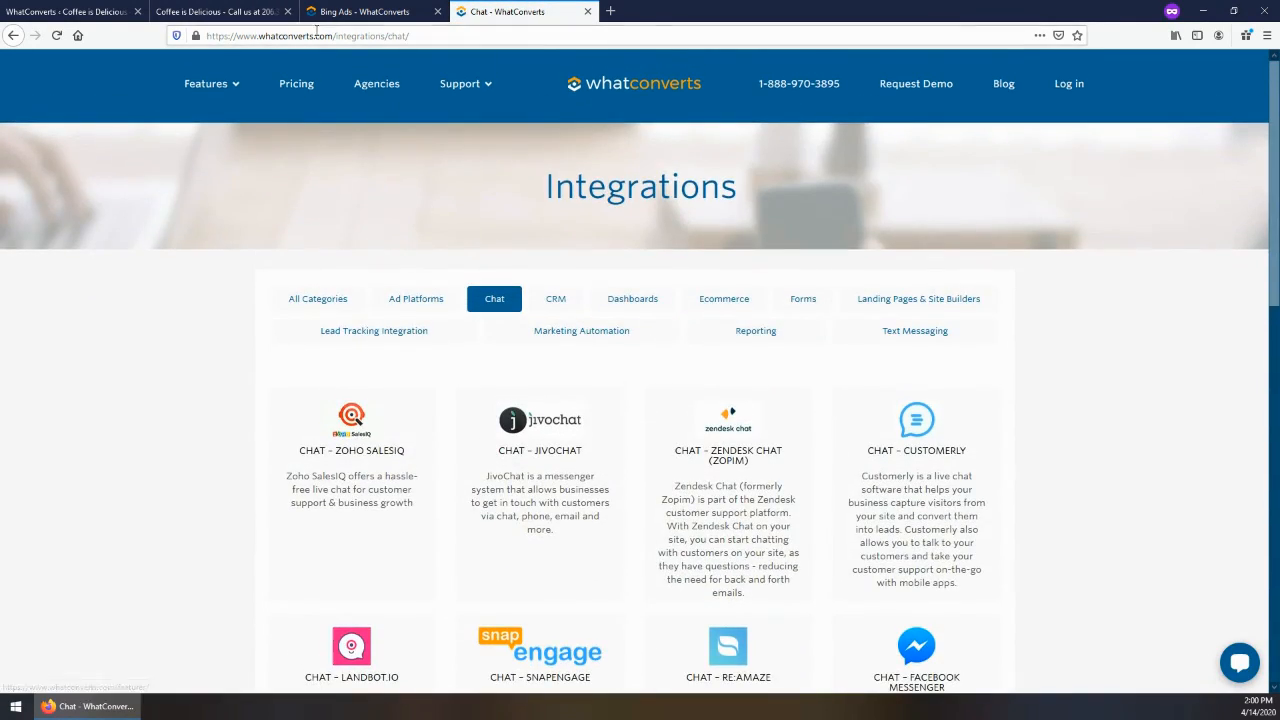
Return to the Coffee is Delicious profile and view the Zoho and LiveChat integration instructions
left_click(338, 14)
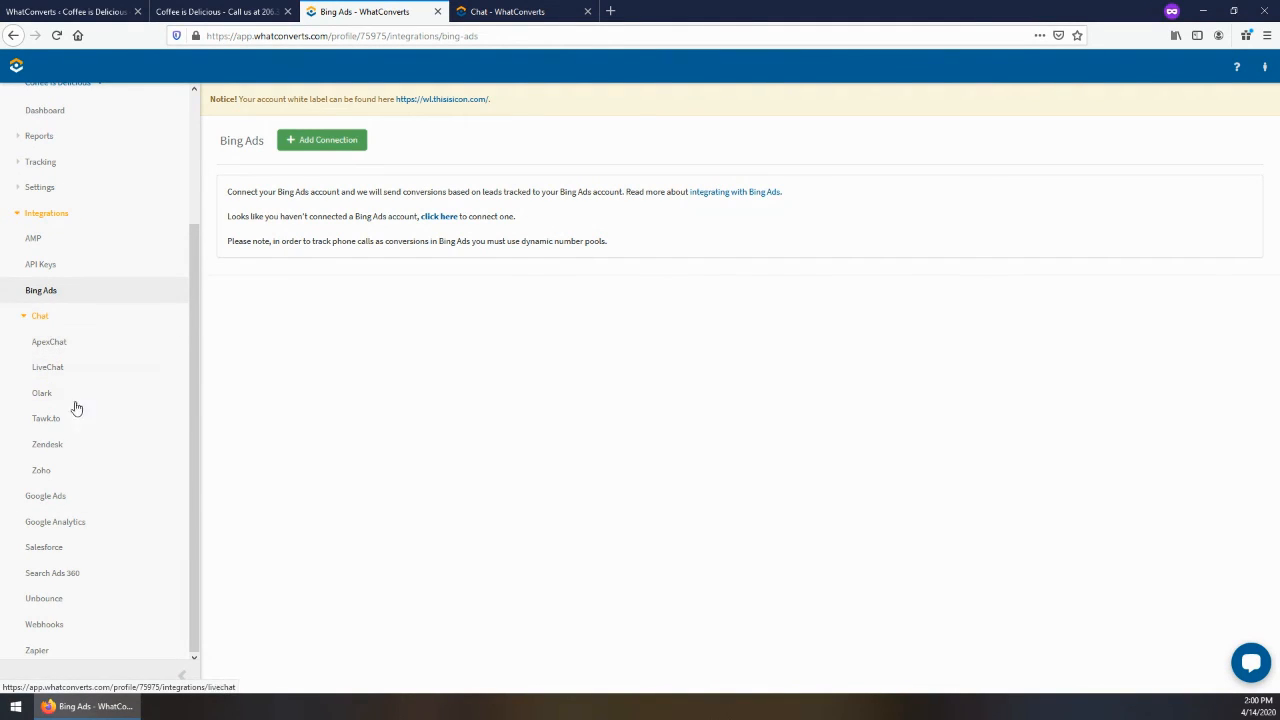
left_click(78, 476)
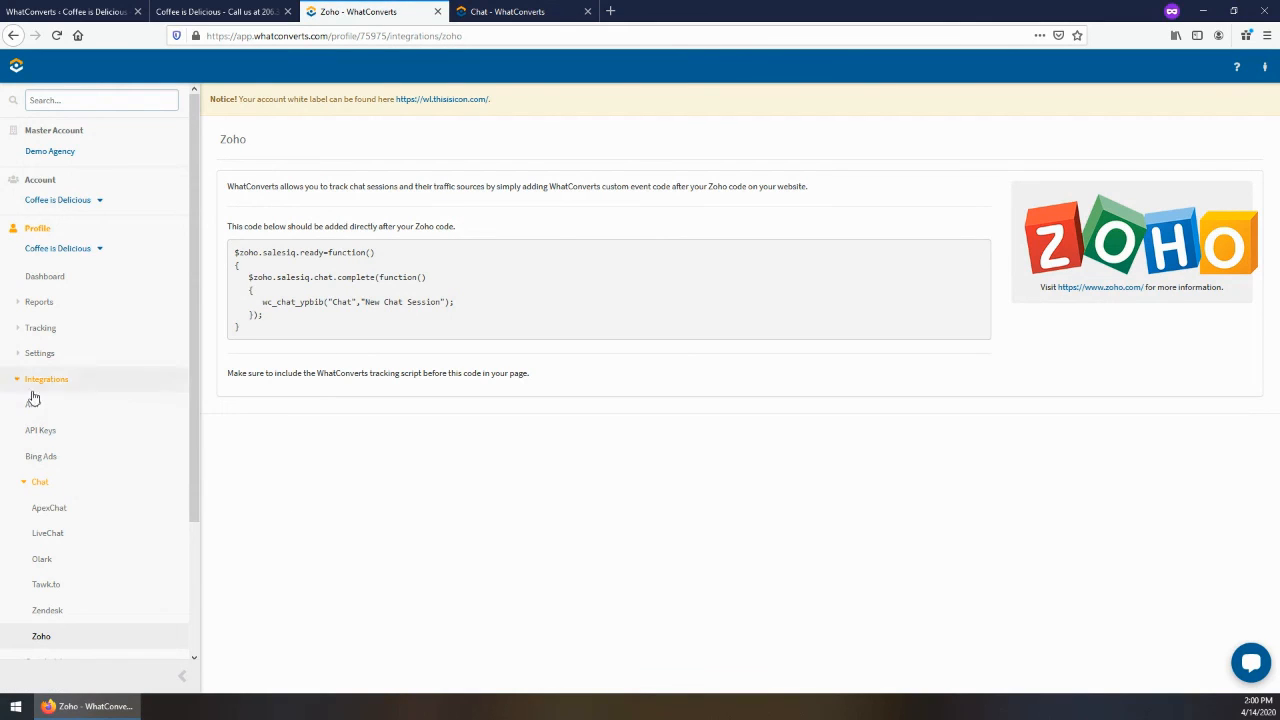
left_click(58, 532)
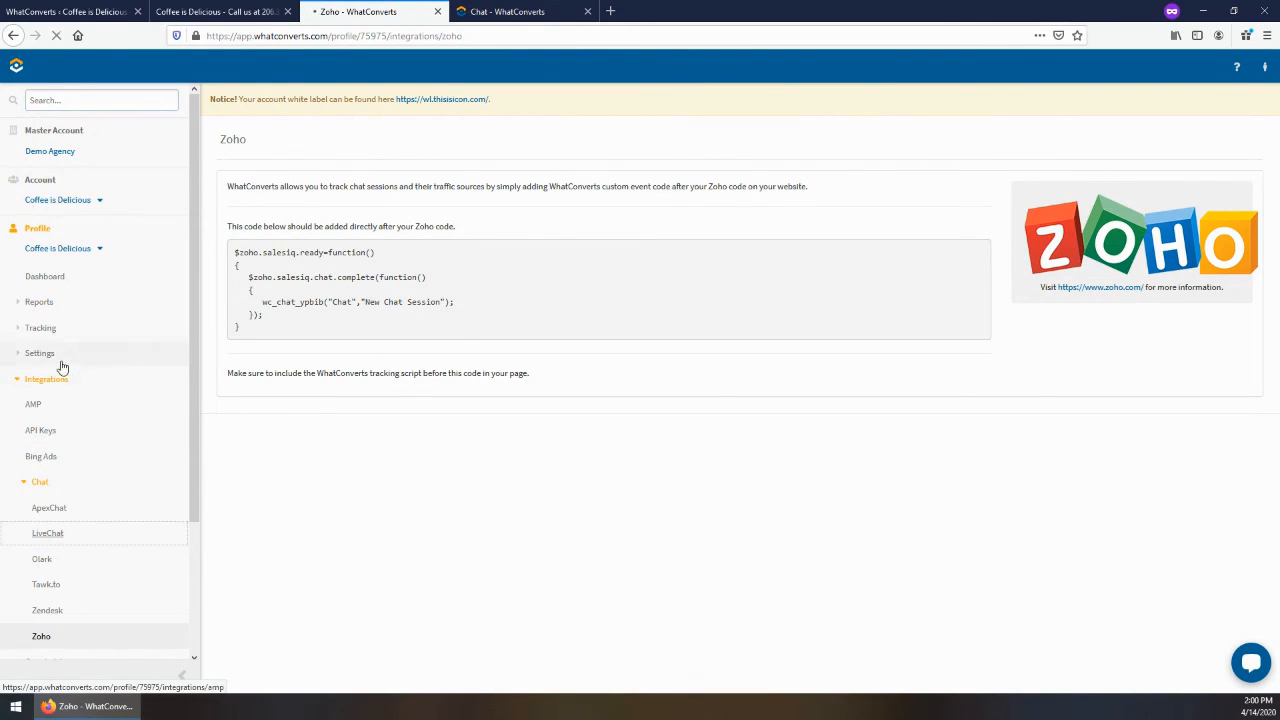
View the Google Ads integration and its add-connection Google sign-in, and return to the Google Ads page
left_click(57, 381)
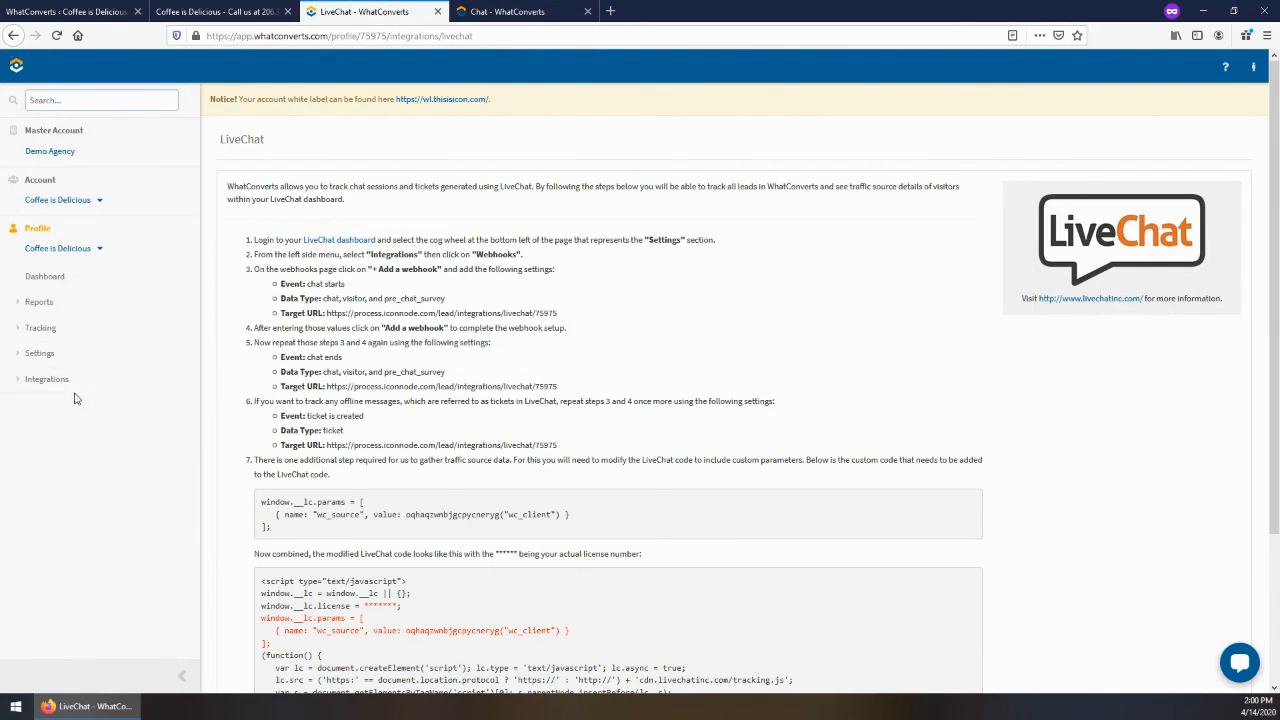
left_click(66, 381)
scroll(57, 497, "down", 3)
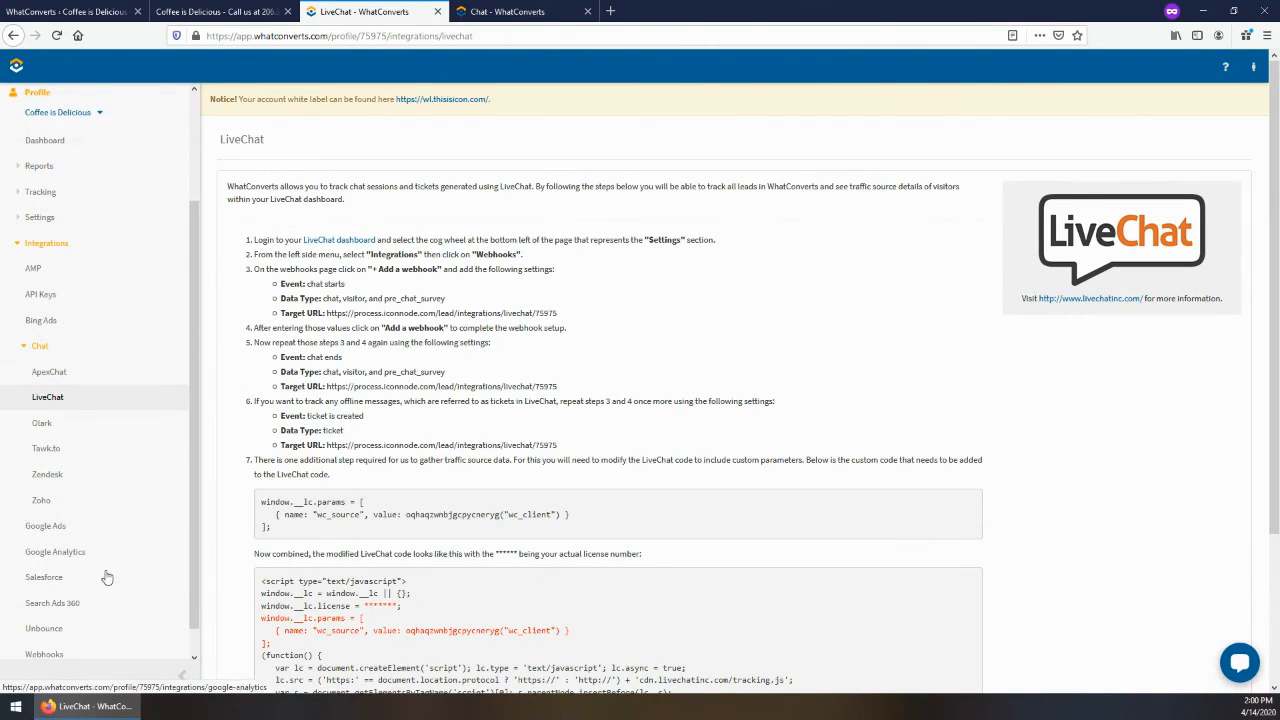
left_click(54, 530)
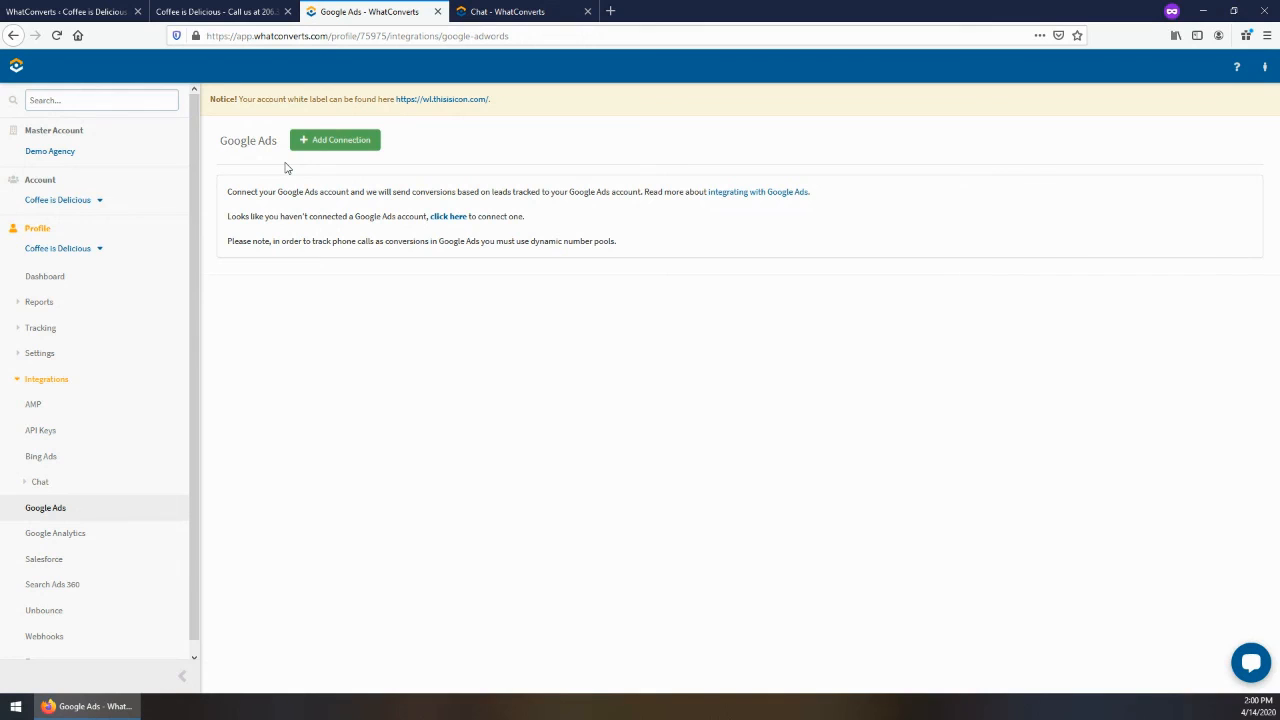
left_click(335, 140)
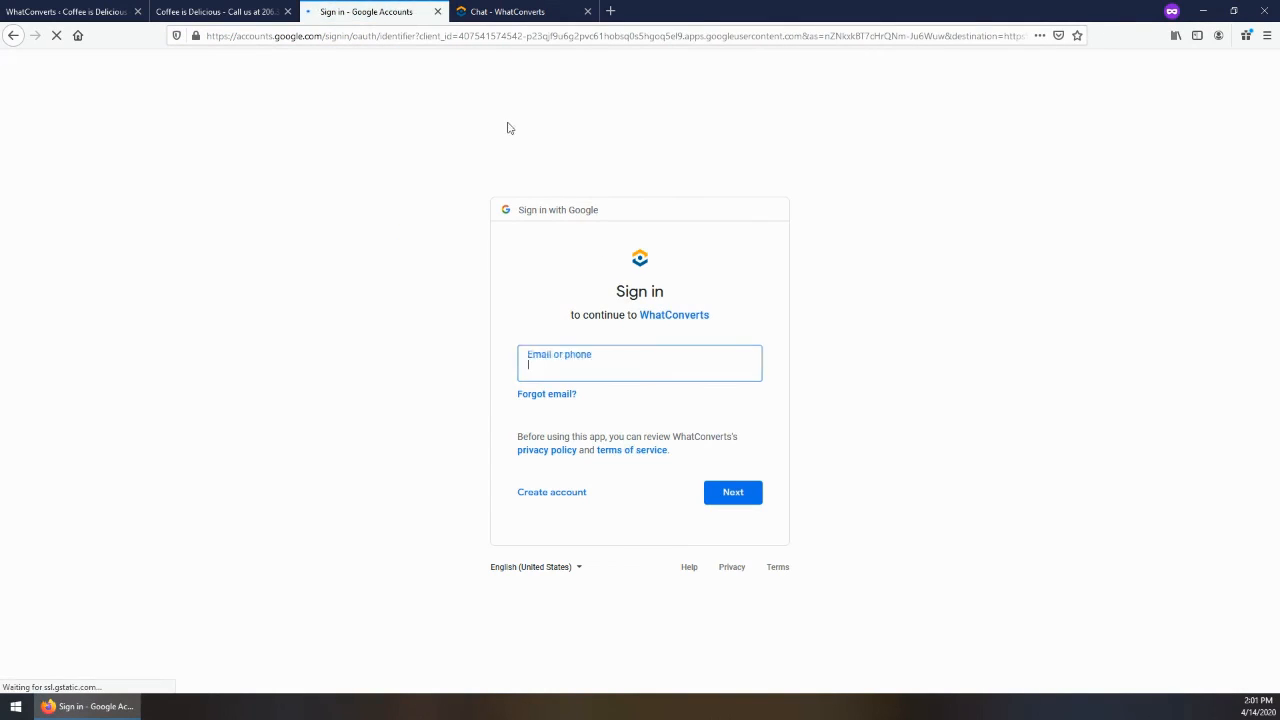
left_click(14, 36)
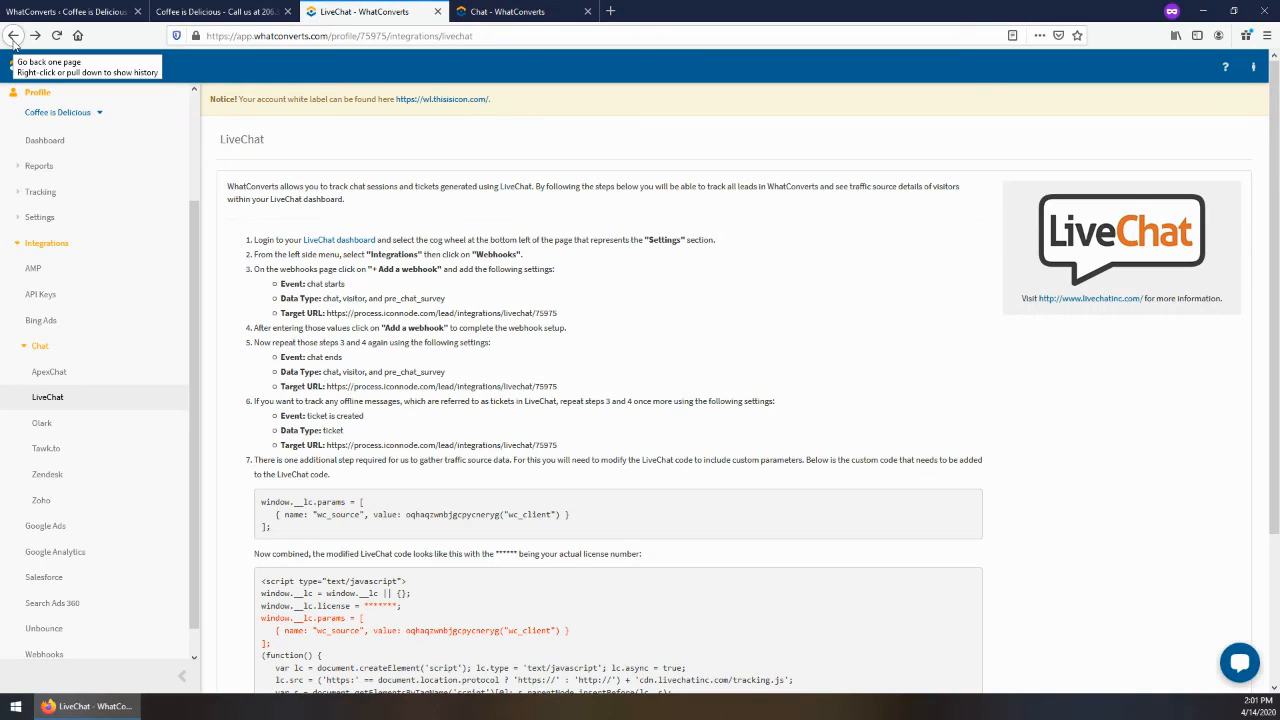
left_click(70, 345)
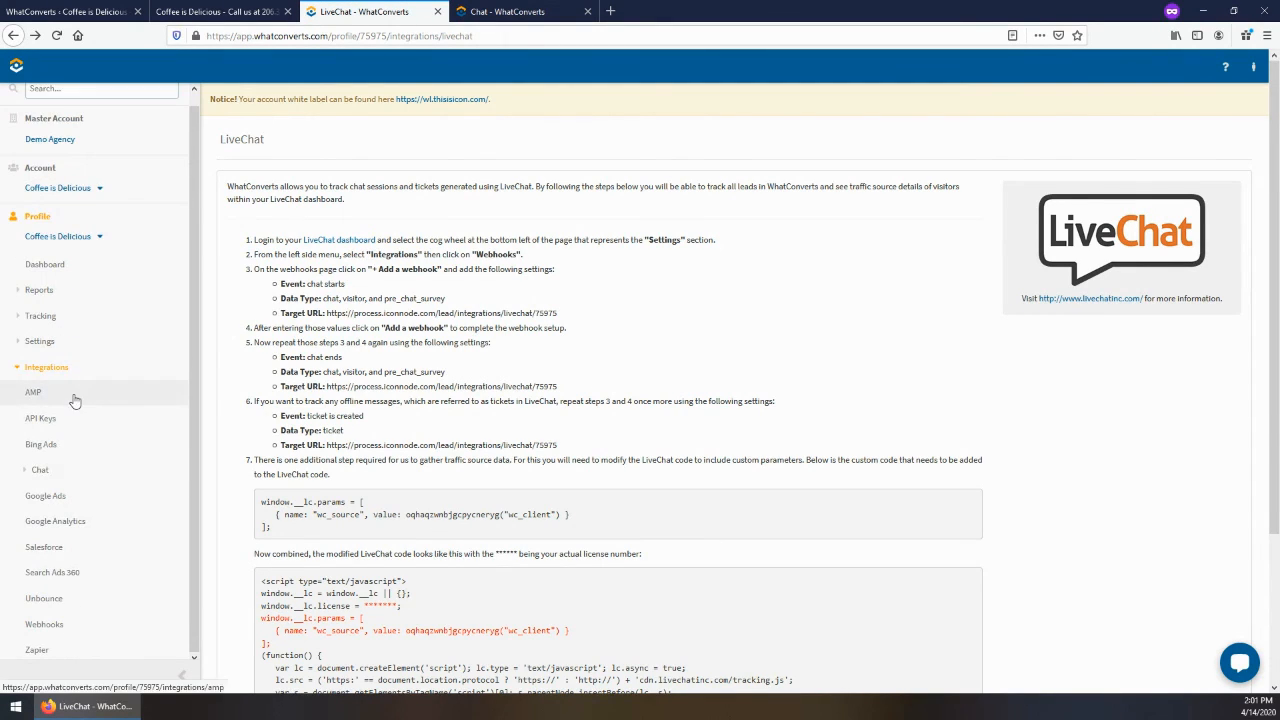
left_click(46, 497)
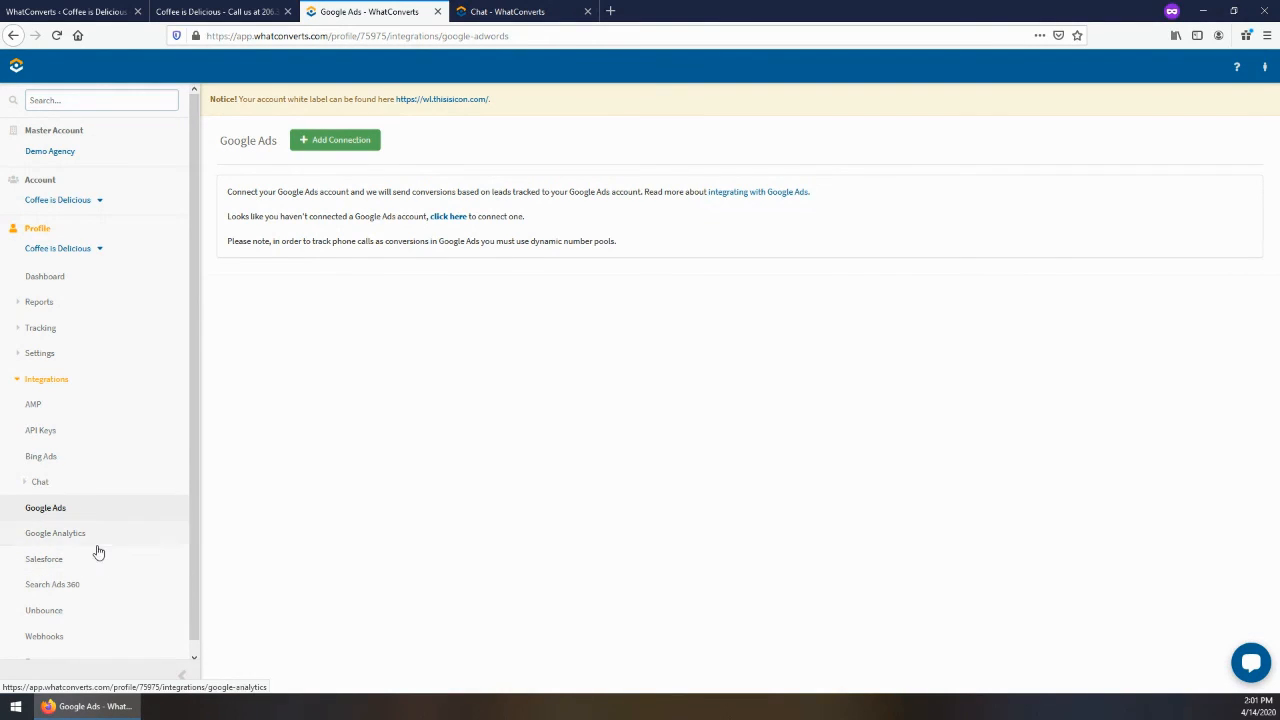
Open the profile's Google Analytics integration, switch to Google Analytics in Chrome, and show its Admin page in a maximized window
left_click(52, 537)
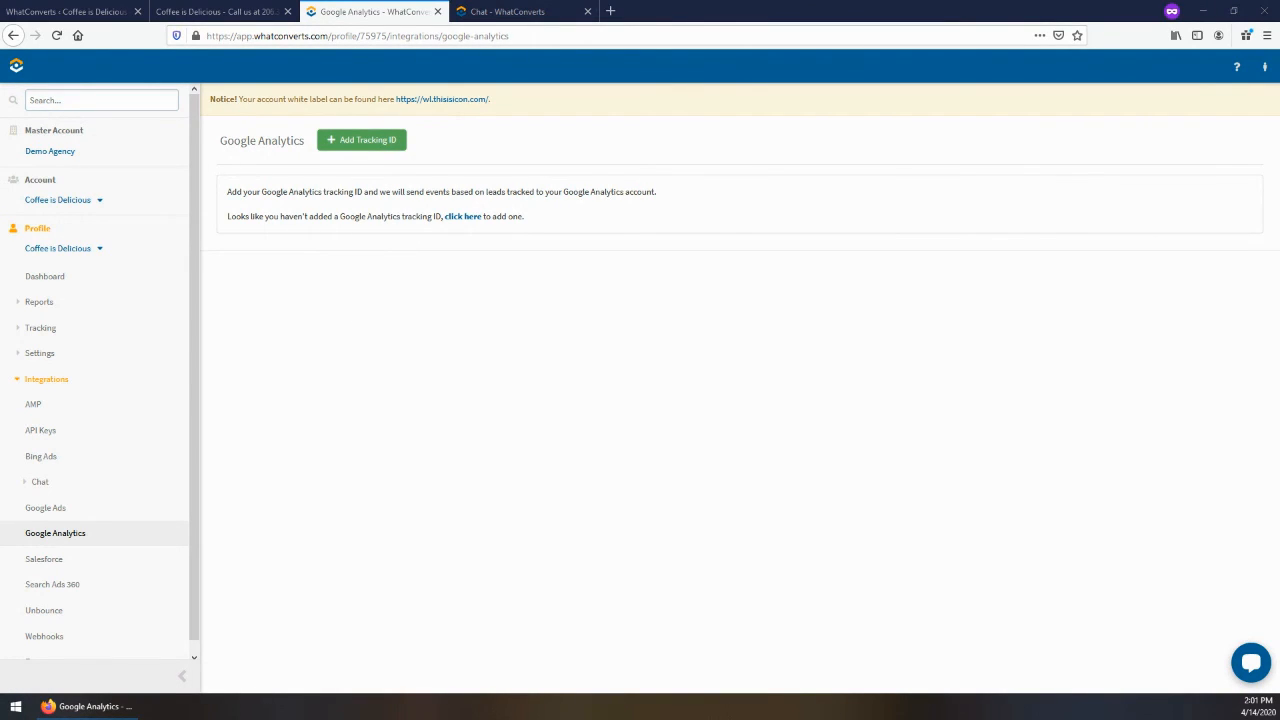
left_click_drag(200, 719, 406, 88)
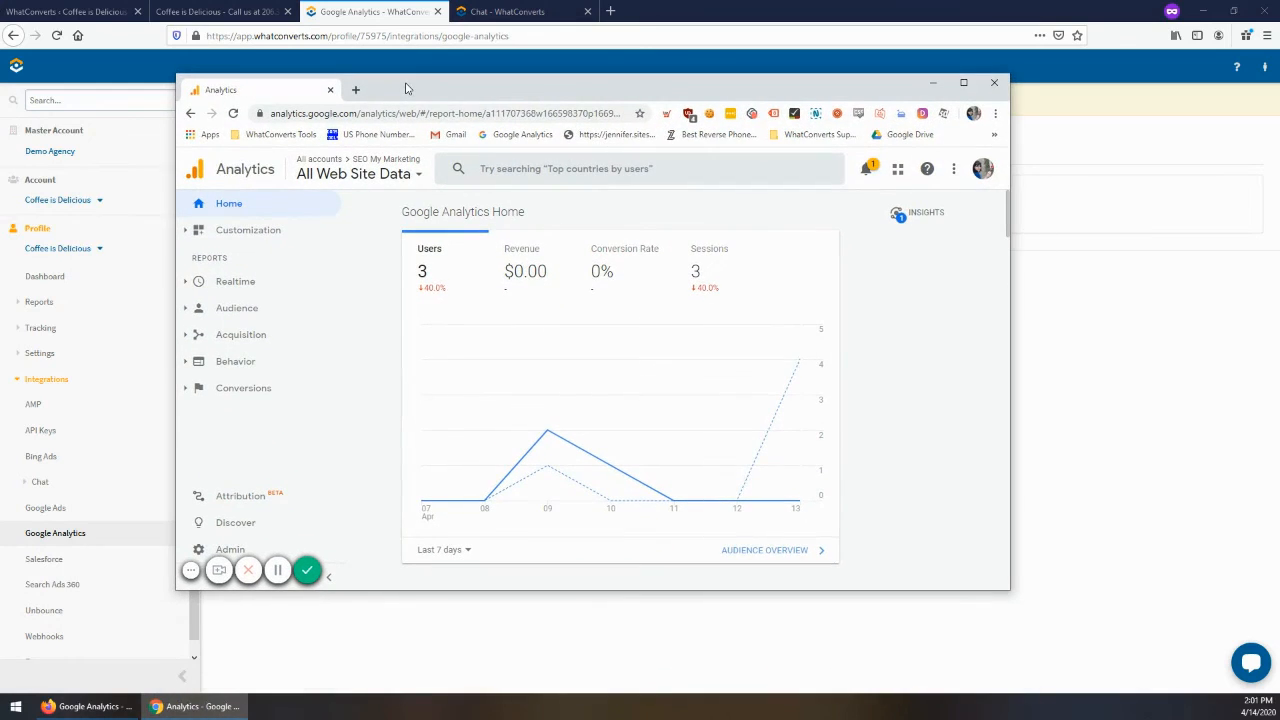
scroll(463, 443, "down", 1)
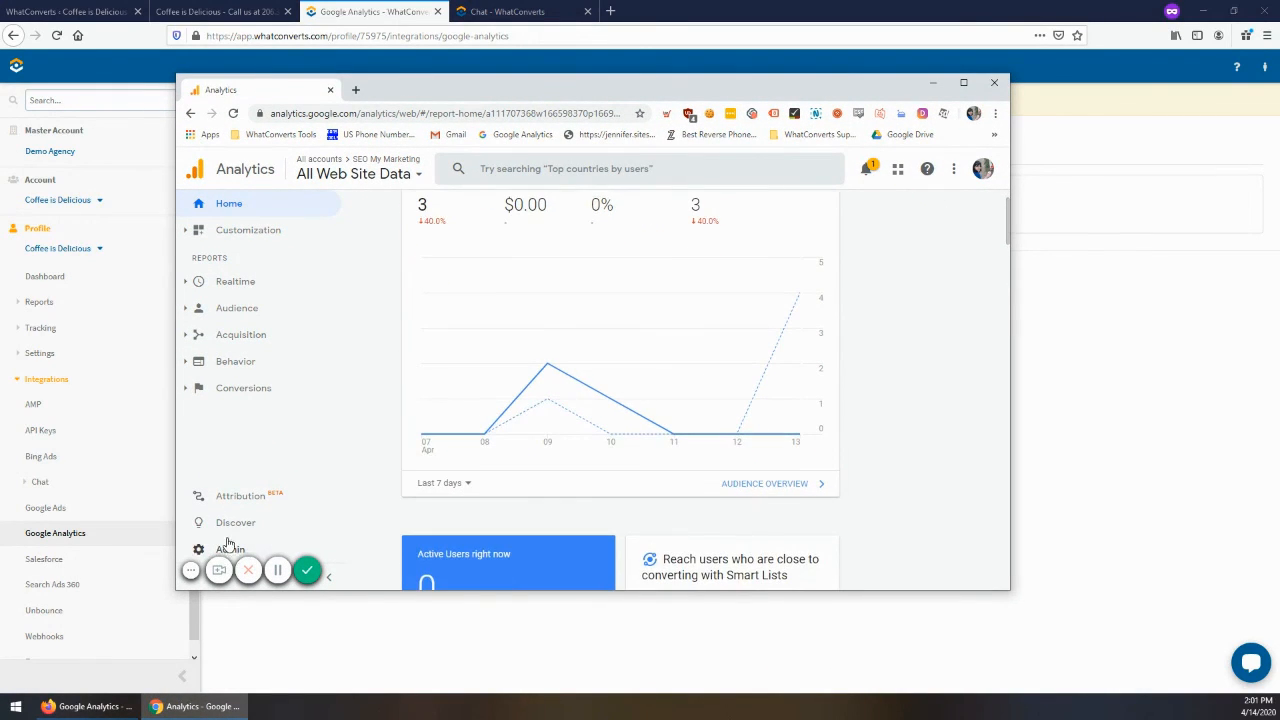
left_click(232, 549)
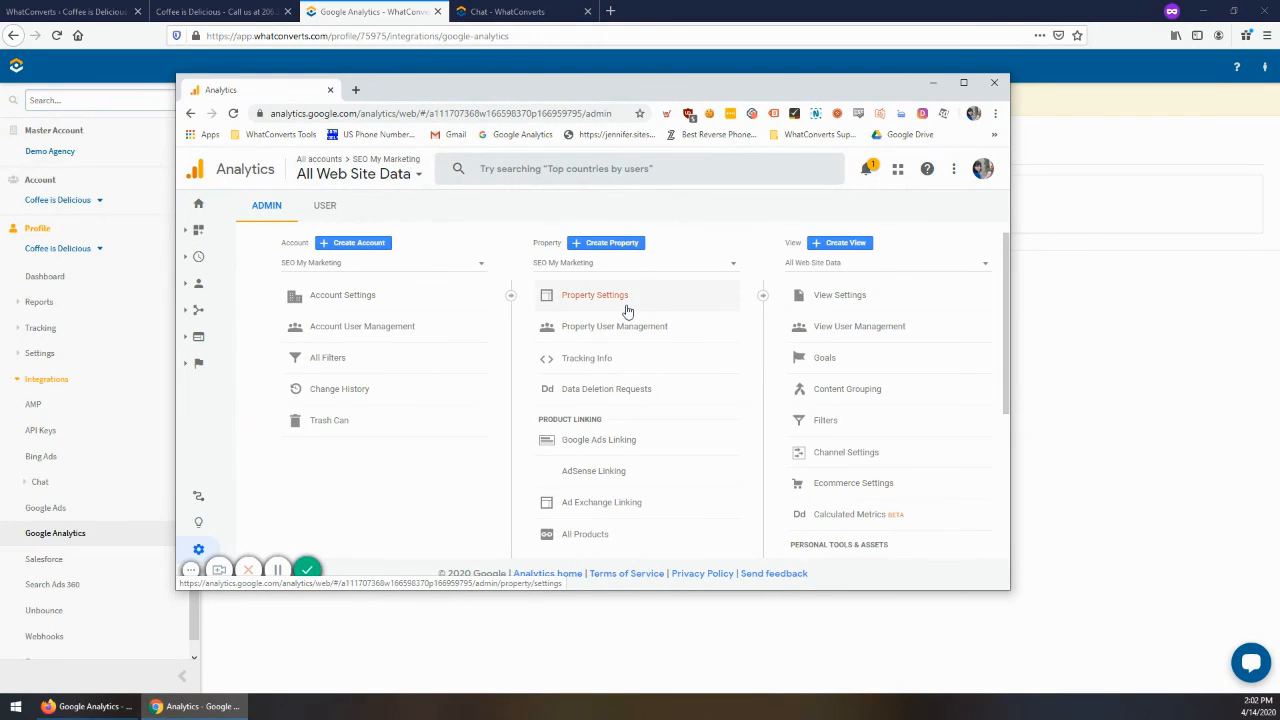
double_click(607, 88)
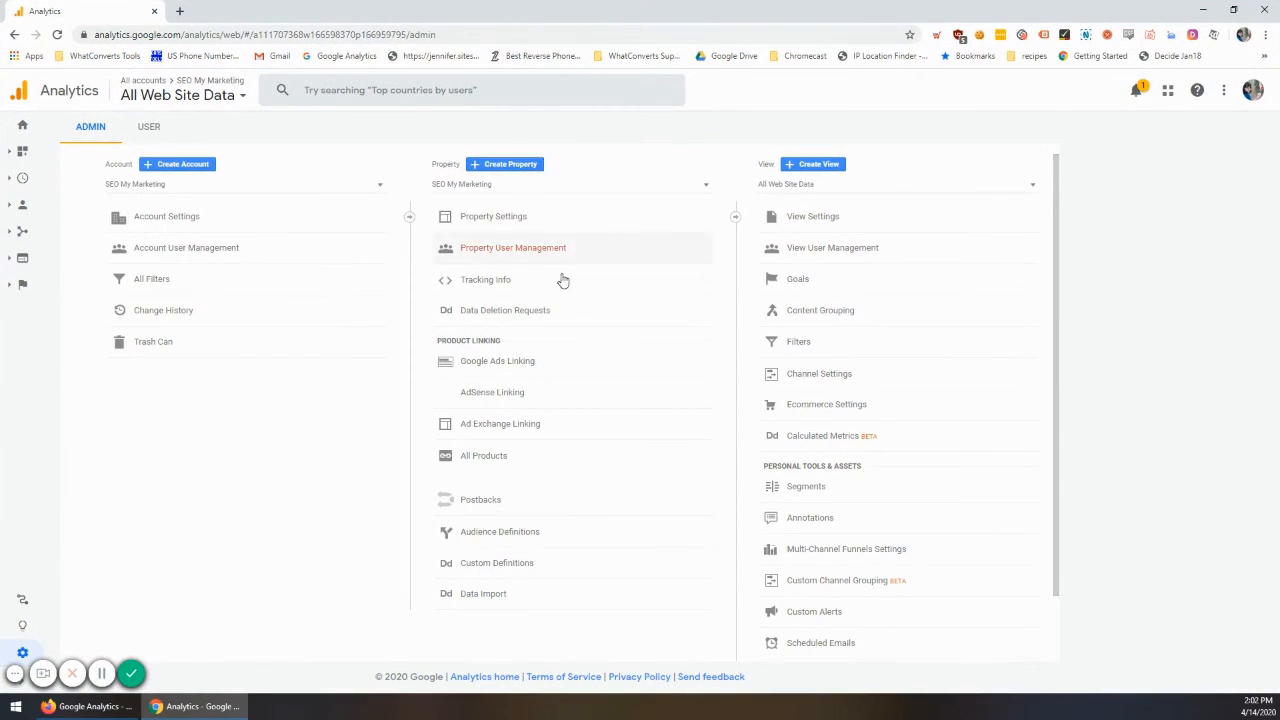
Copy the Tracking Id from the SEO My Marketing property settings and return to WhatConverts in Firefox
left_click(572, 217)
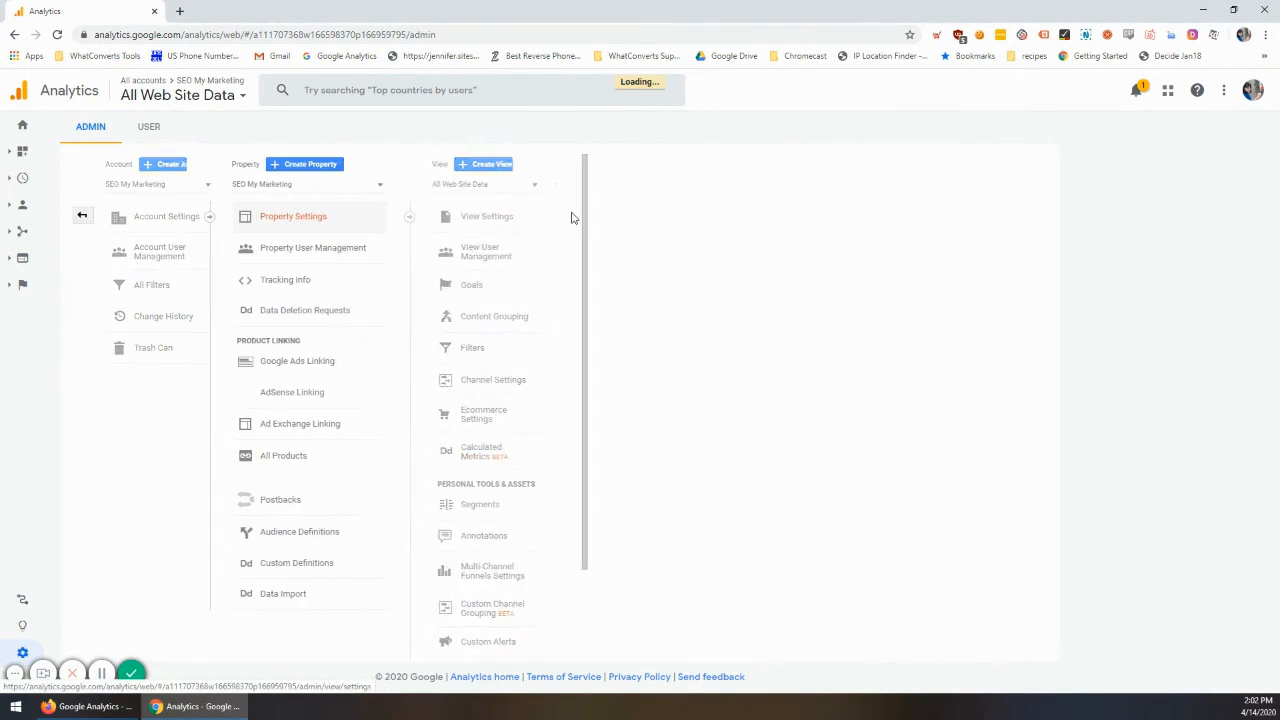
left_click_drag(339, 246, 288, 249)
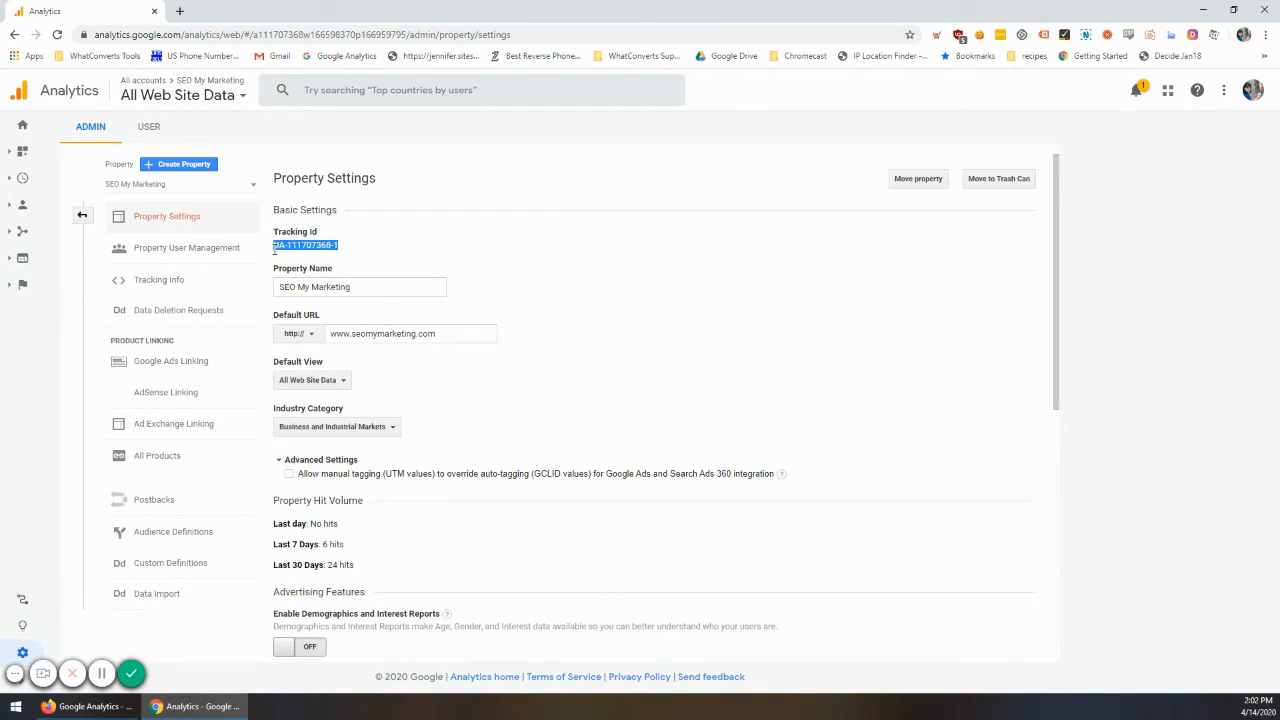
right_click(274, 250)
left_click(300, 256)
left_click(1203, 10)
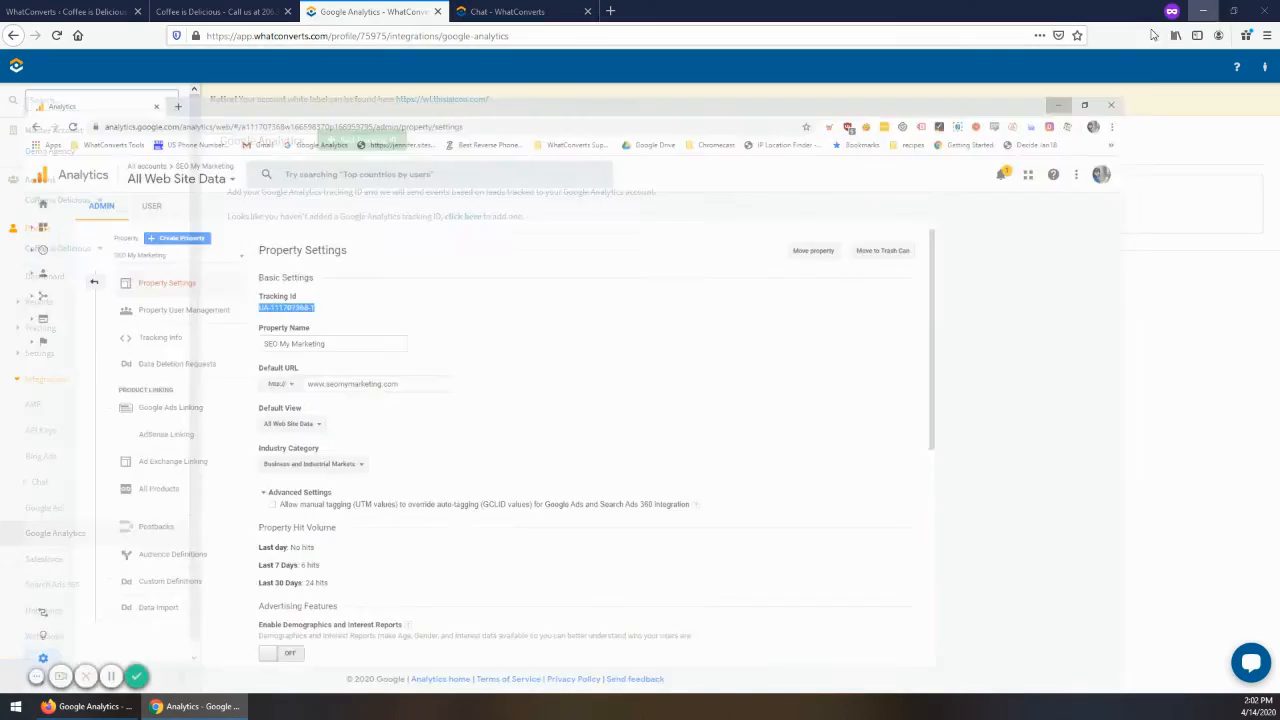
Add the copied Google Analytics tracking ID to the profile with all lead types selected
left_click(363, 140)
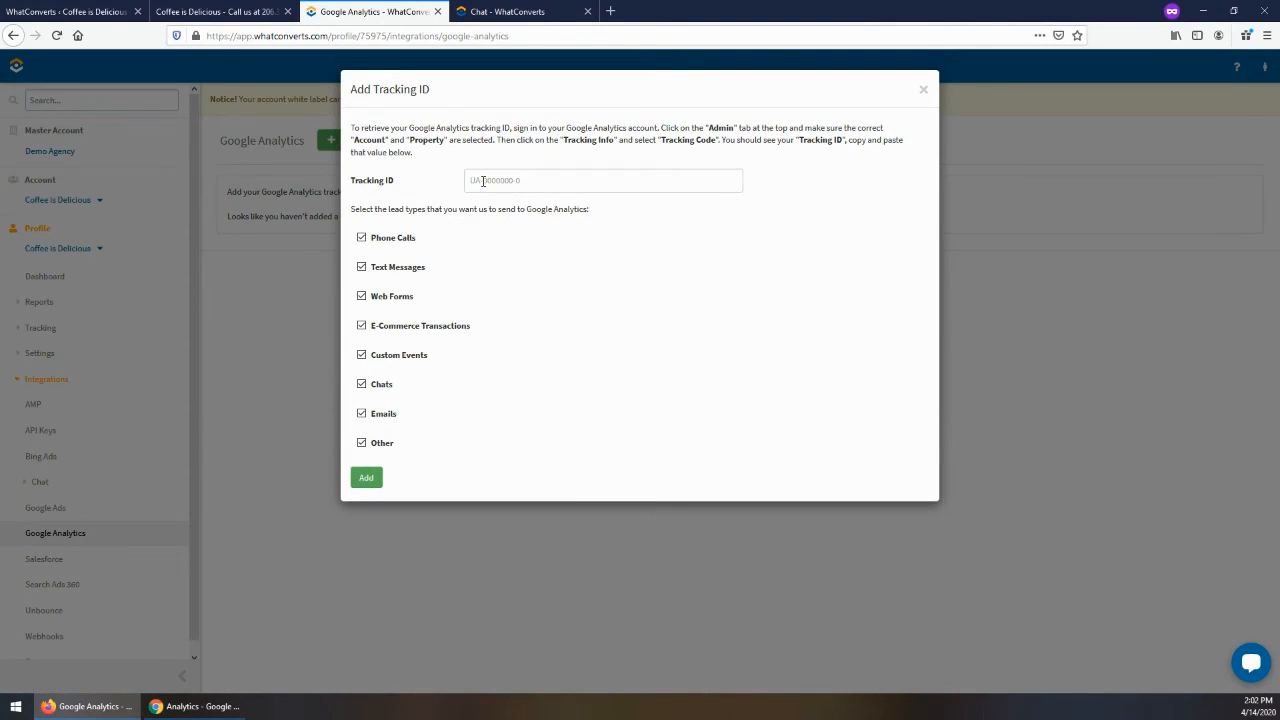
right_click(483, 181)
left_click(500, 238)
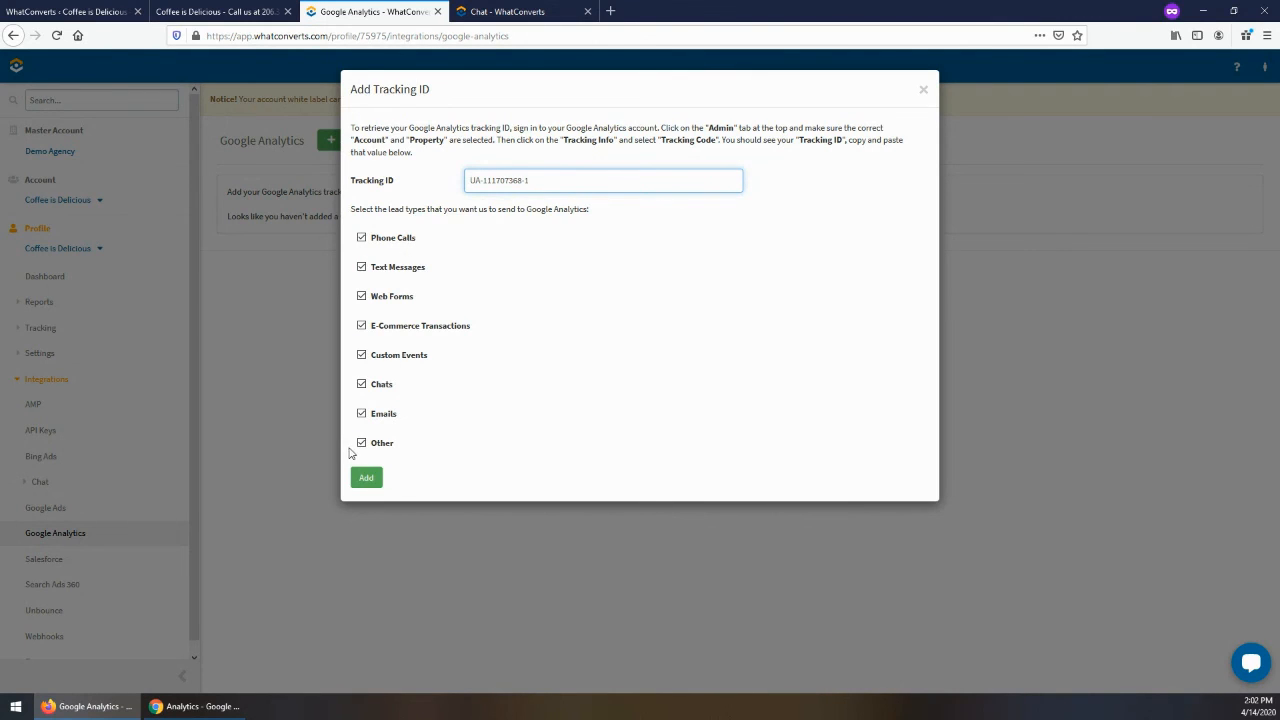
left_click(362, 477)
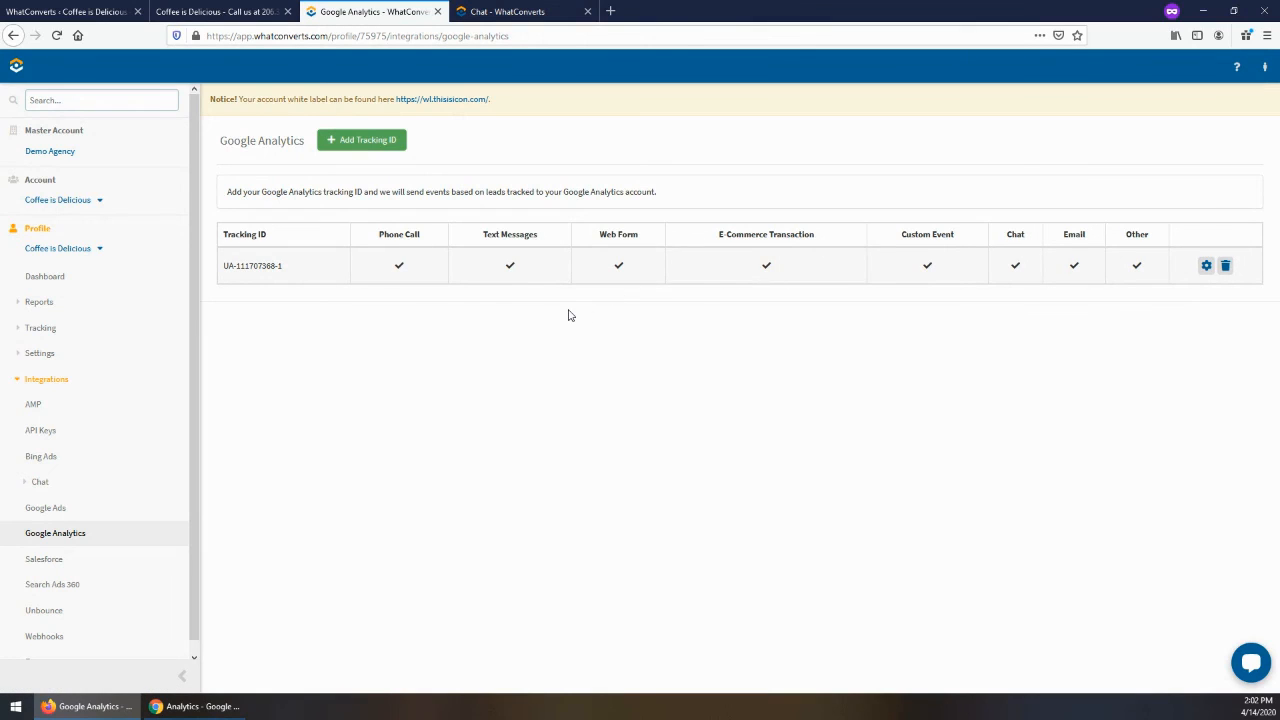
Open the added Google Analytics tracking ID's settings for review and save them
scroll(140, 450, "down", 1)
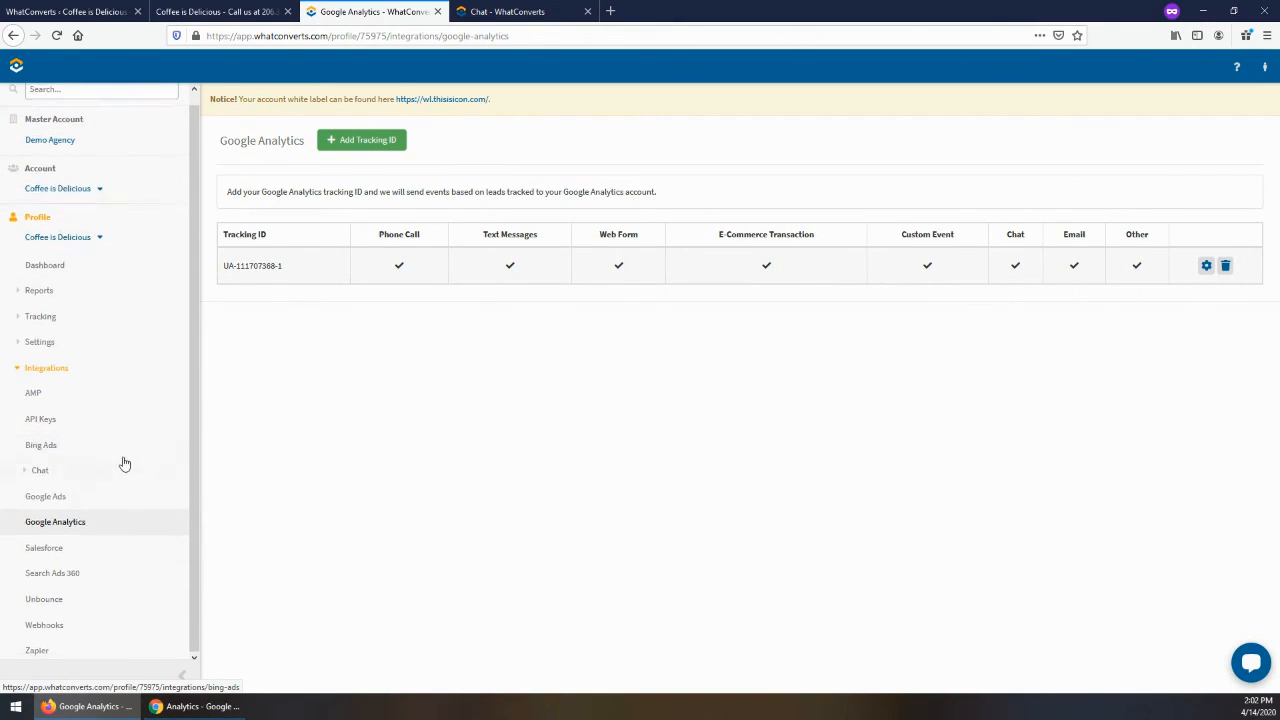
left_click(1206, 267)
left_click(370, 479)
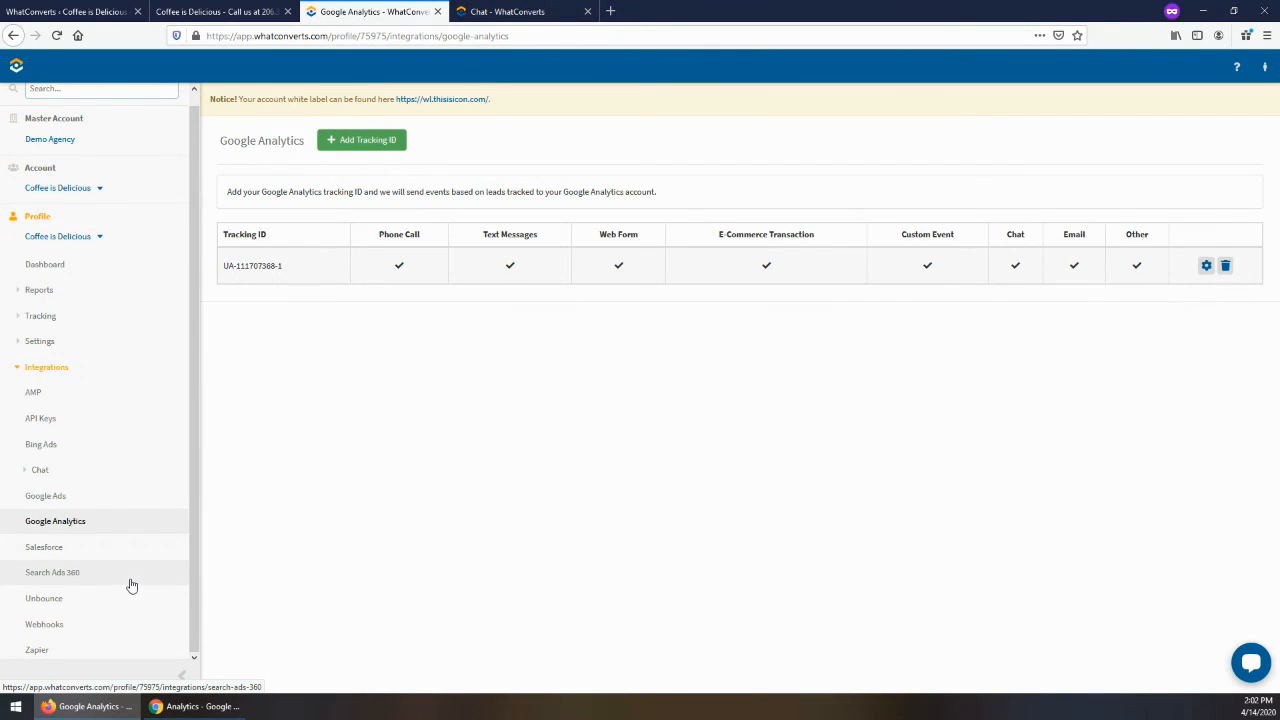
View the profile's Salesforce, Search Ads 360 and Unbounce integration pages
left_click(70, 549)
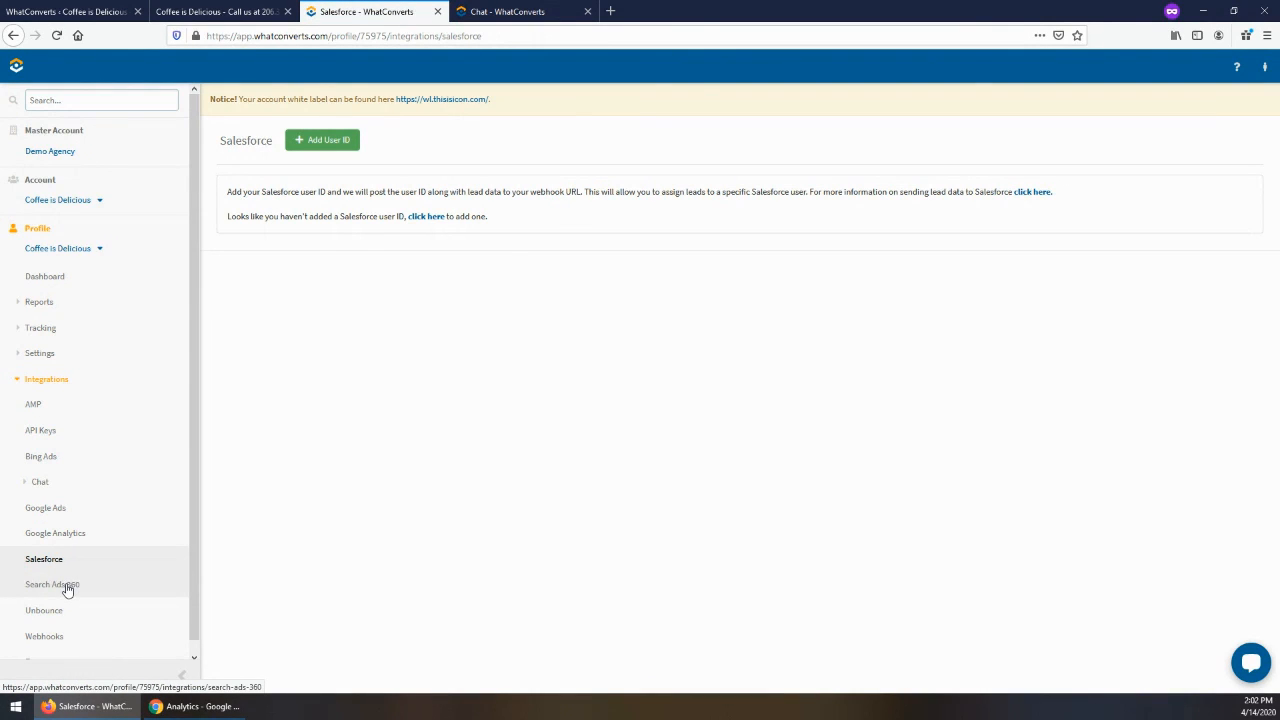
left_click(67, 589)
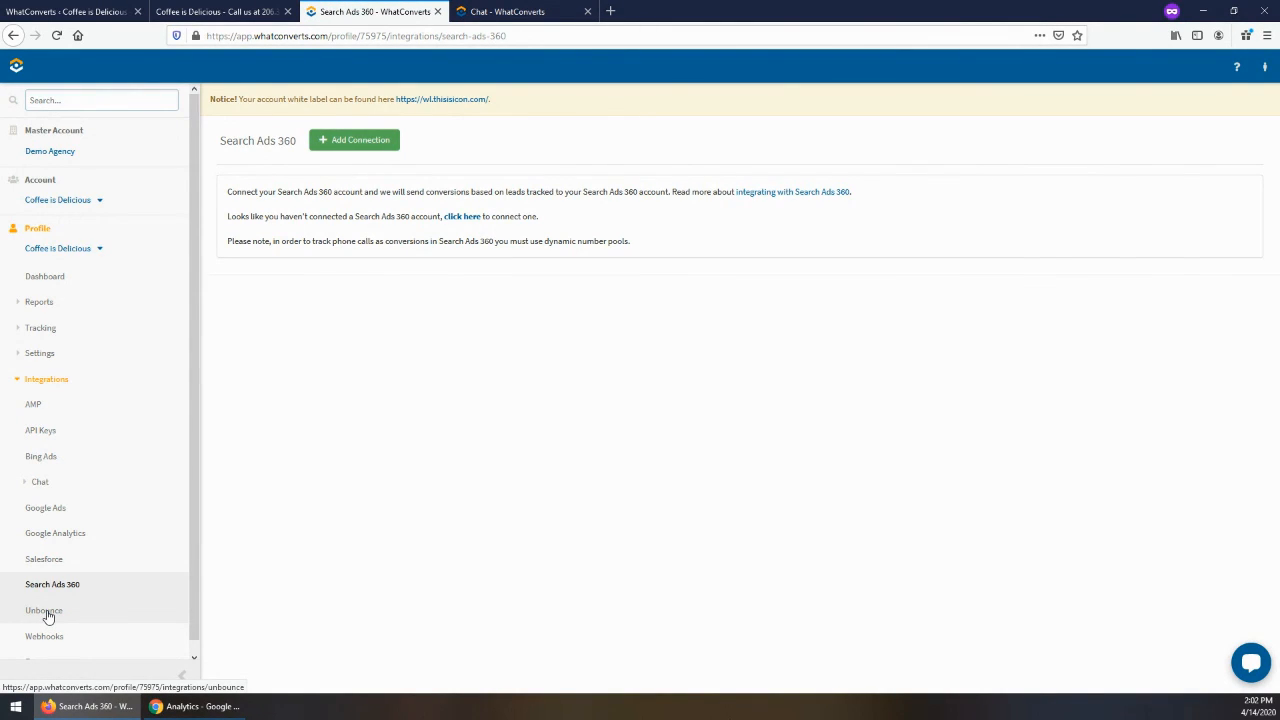
left_click(45, 611)
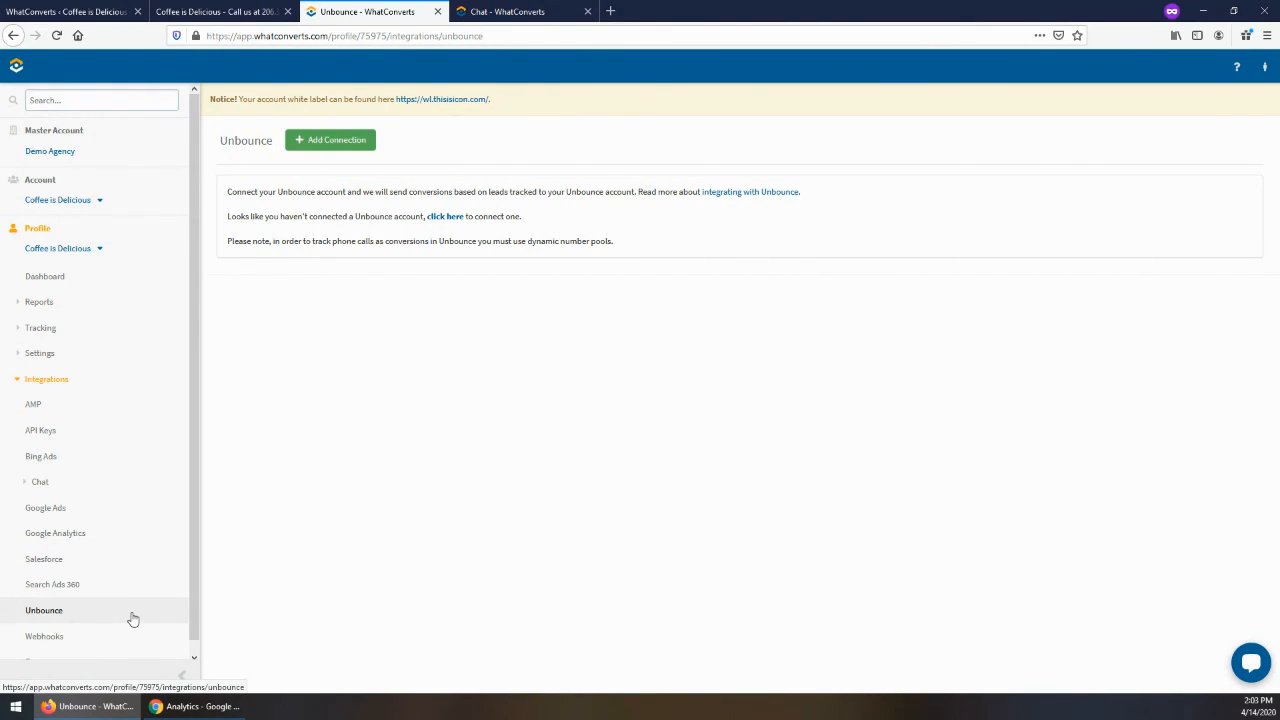
scroll(125, 612, "down", 1)
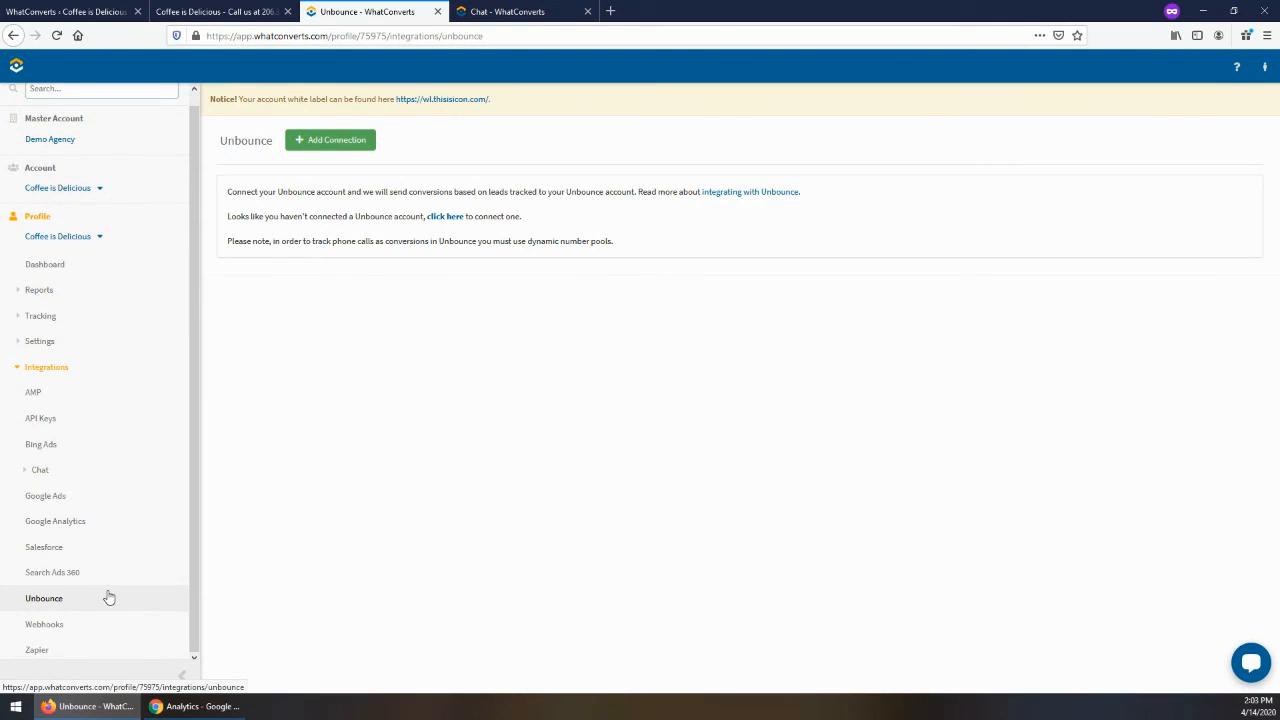
View the profile's Webhooks integration page and examine the Zapier integration page with its pre-made Zap templates
left_click(74, 632)
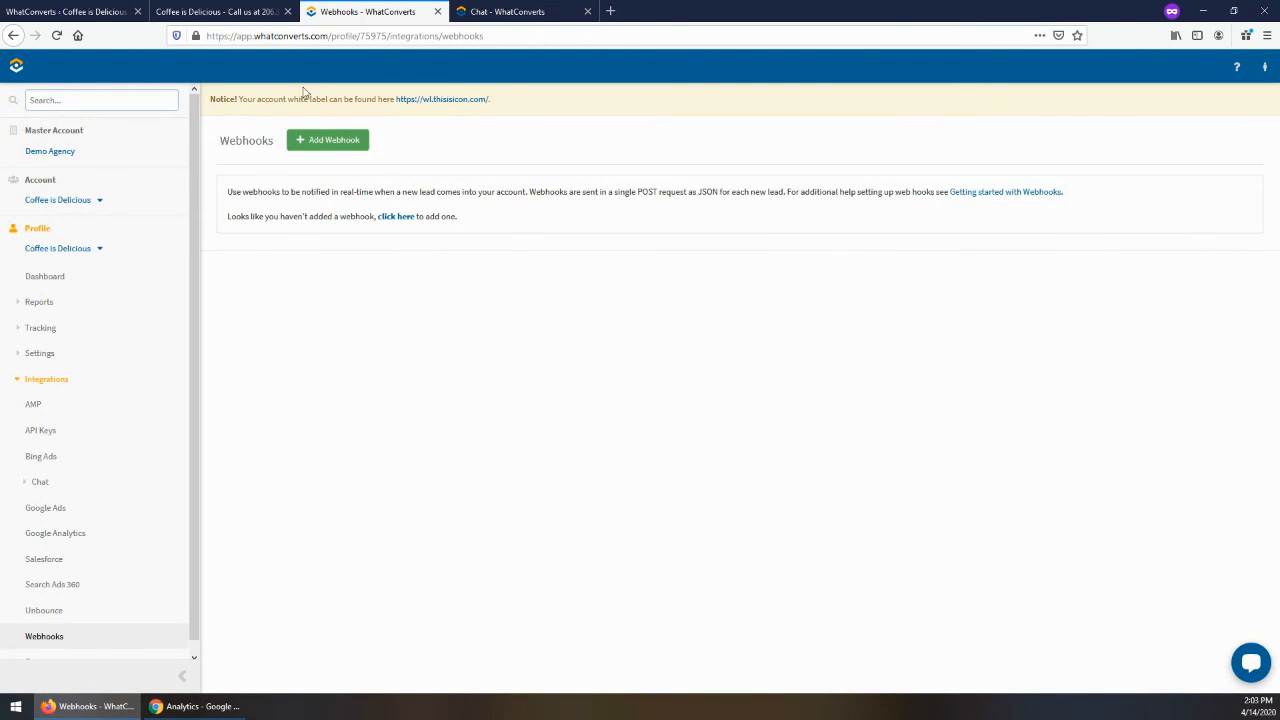
scroll(77, 586, "down", 1)
left_click(36, 651)
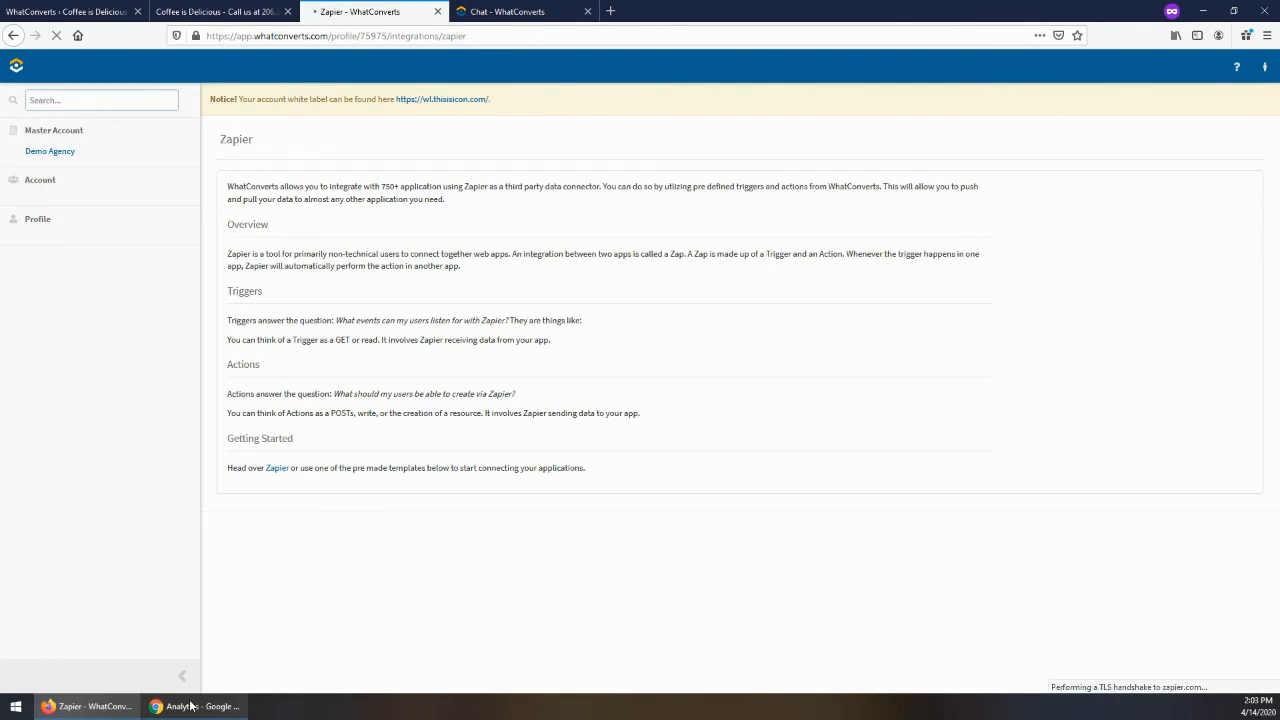
scroll(490, 405, "down", 4)
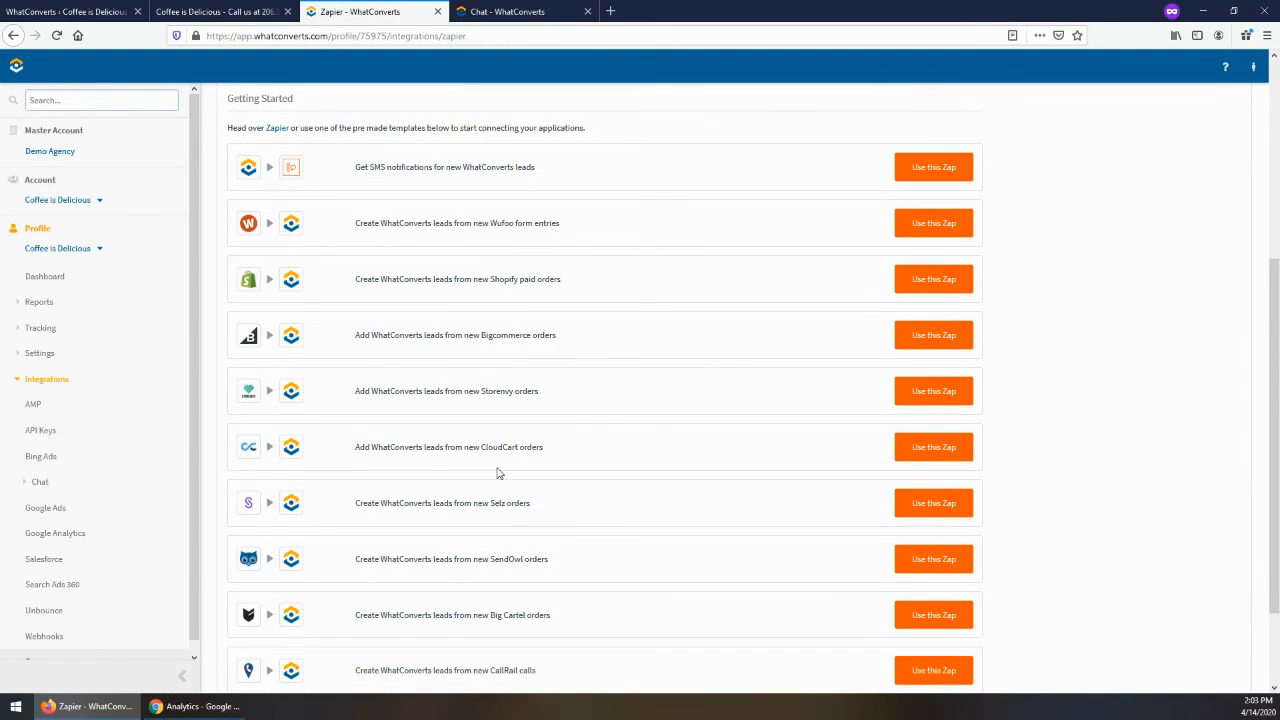
scroll(496, 468, "down", 3)
scroll(493, 467, "up", 3)
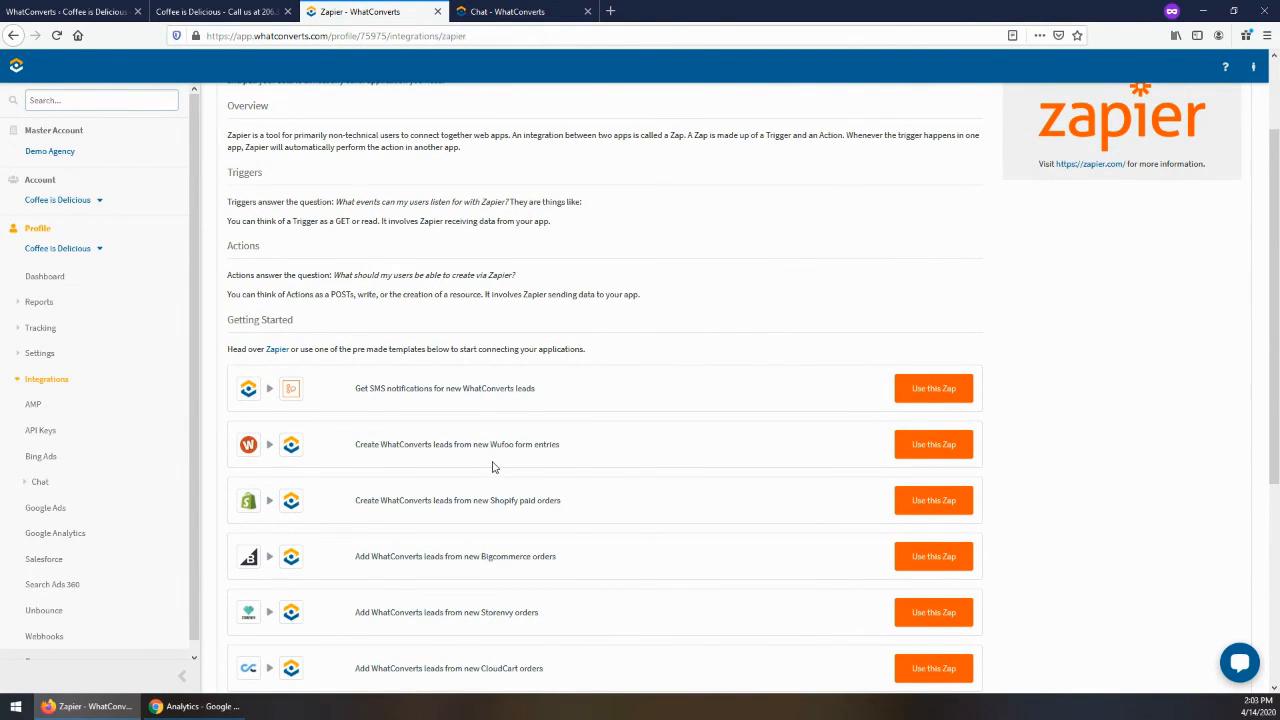
scroll(493, 467, "up", 2)
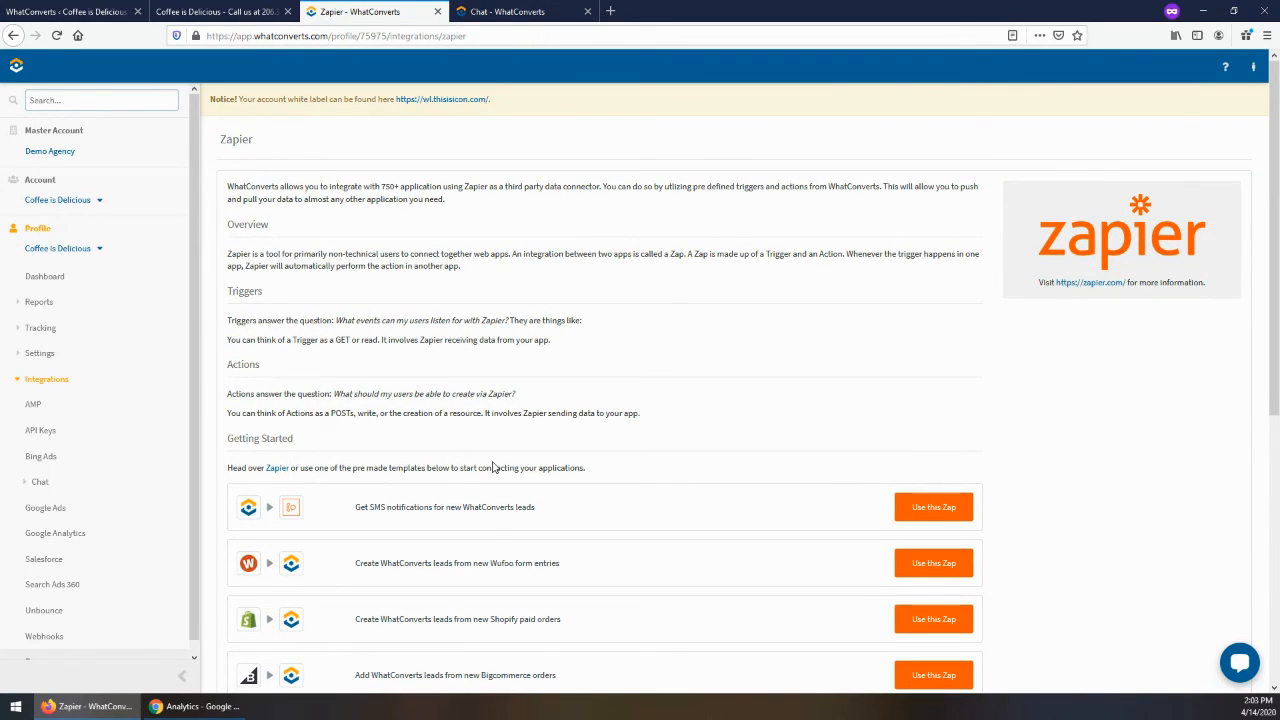
scroll(493, 467, "down", 1)
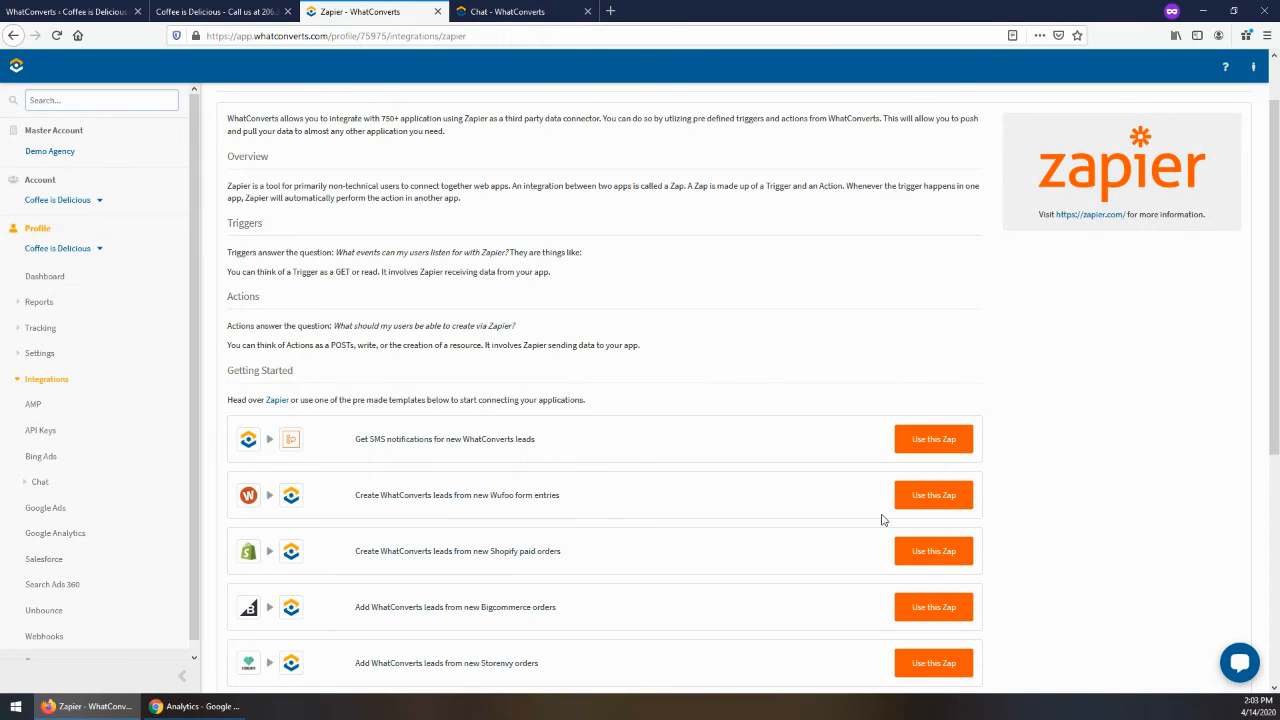
scroll(882, 519, "up", 2)
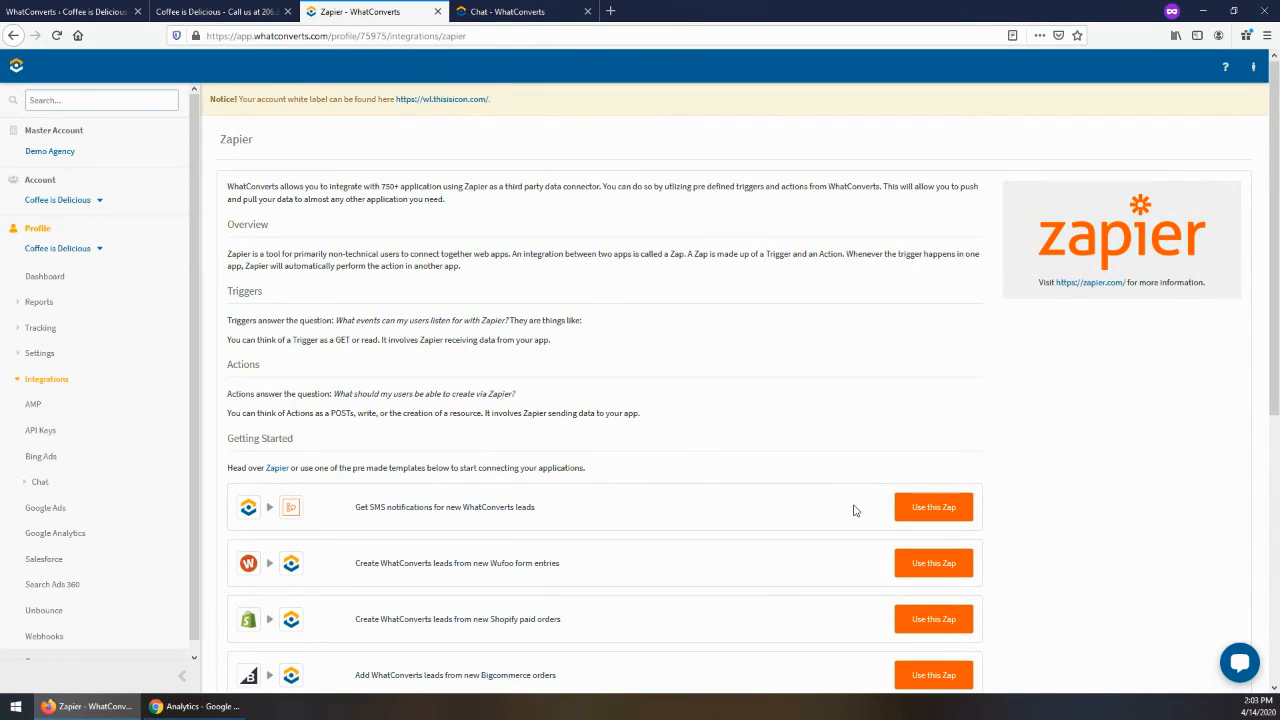
Expand the navigation options for the Coffee is Delicious account and the Demo Agency master account
scroll(130, 487, "down", 1)
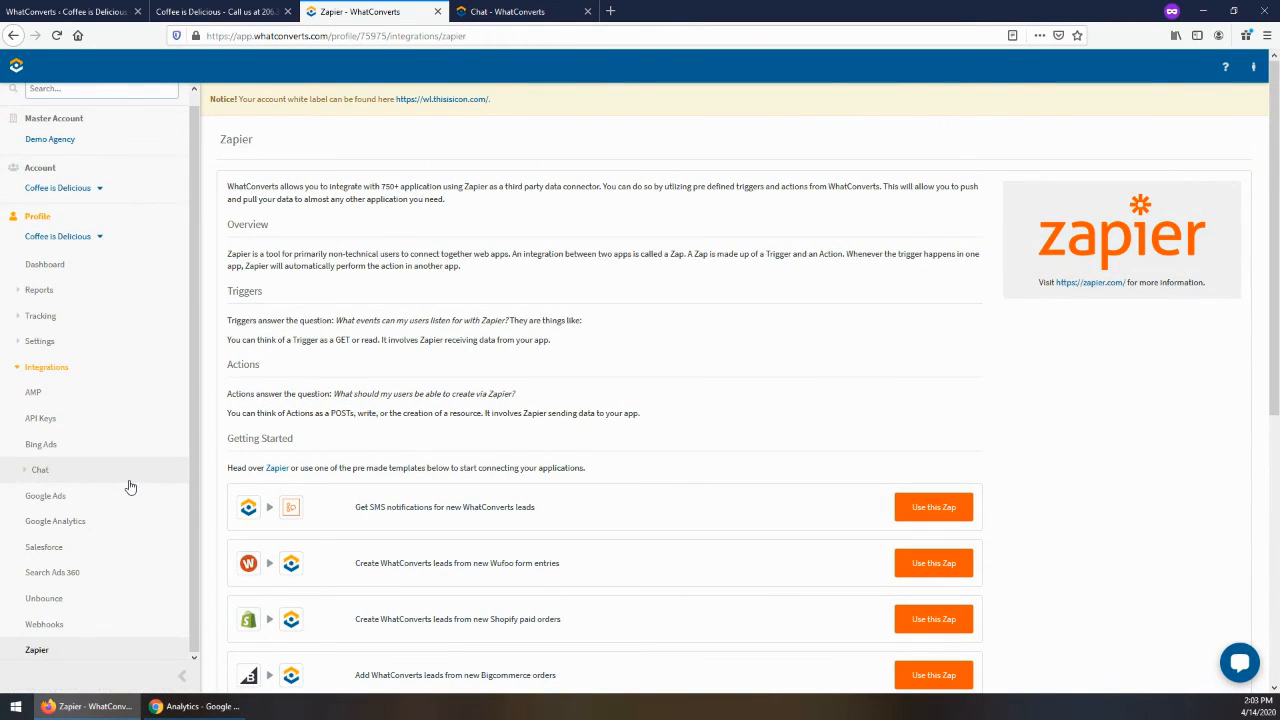
left_click(89, 170)
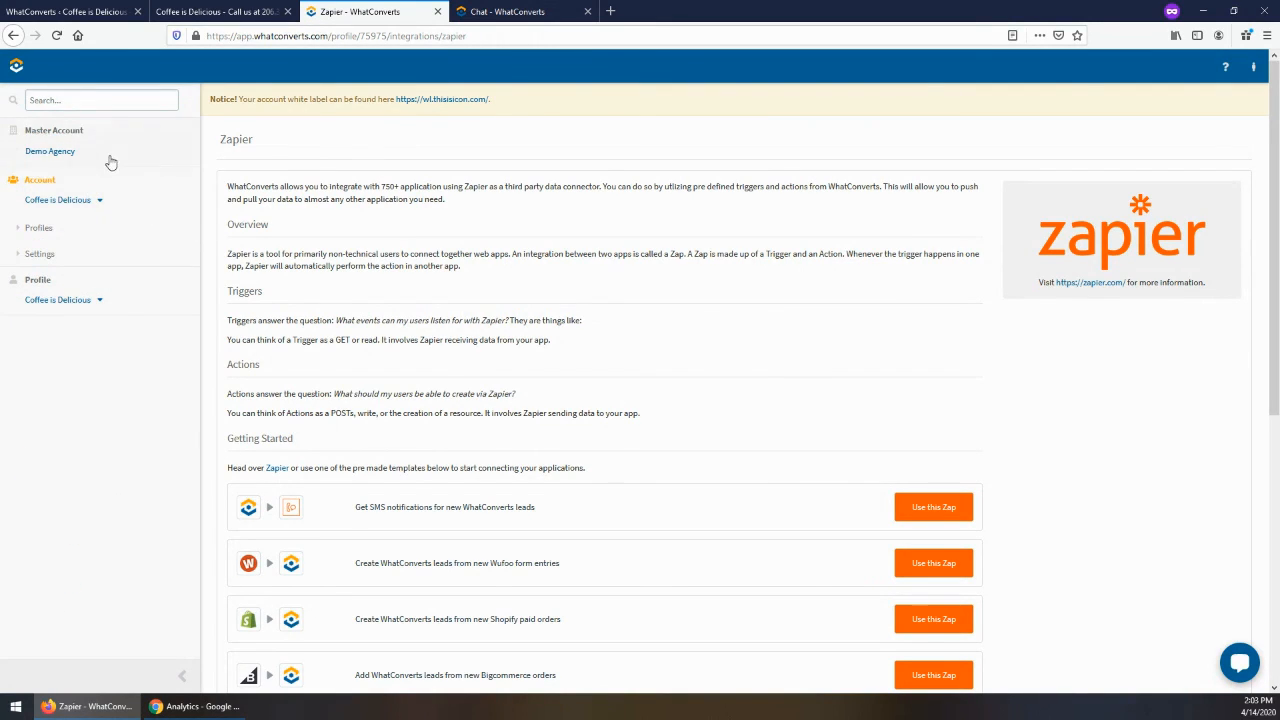
left_click(120, 148)
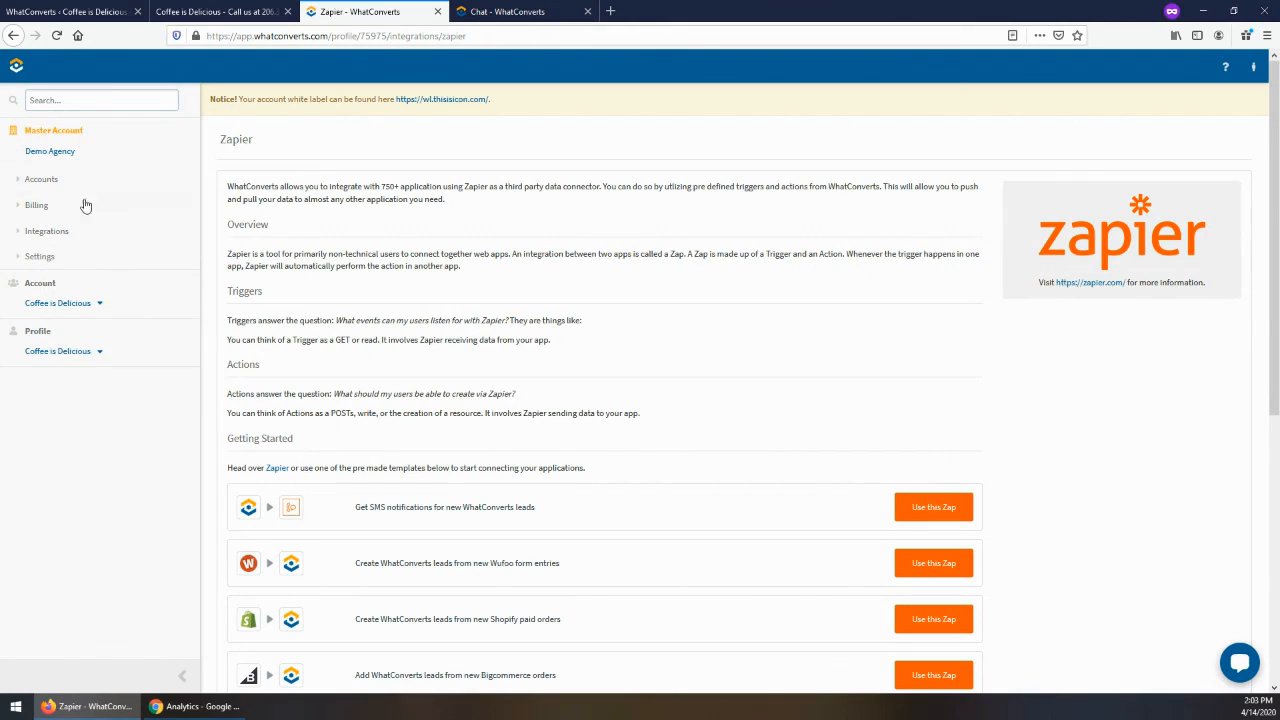